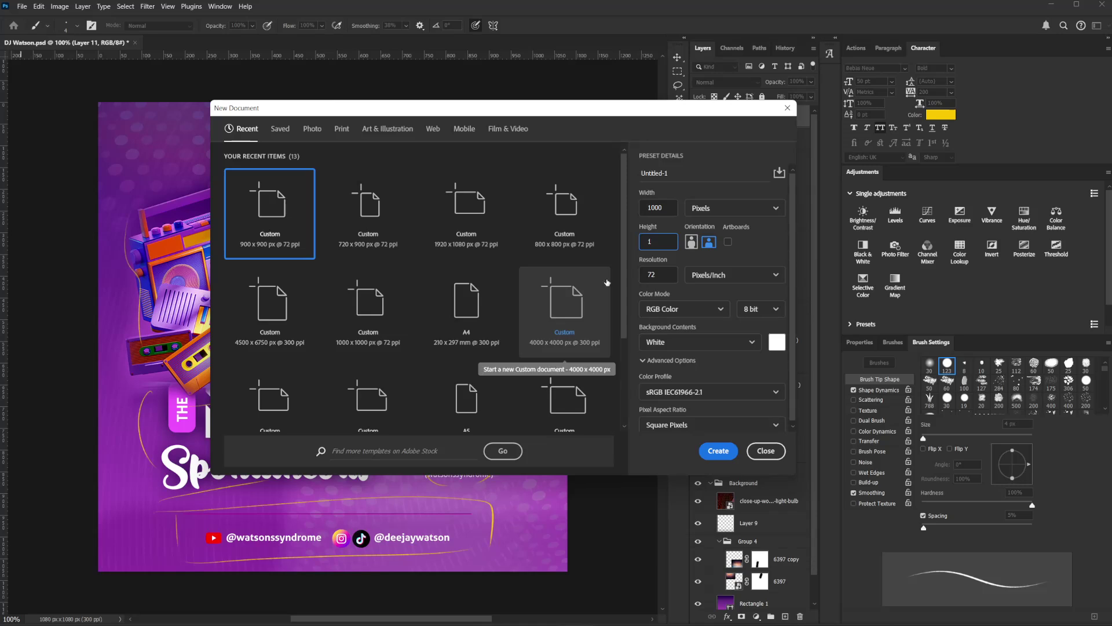
Create a 1000 × 1000 px, 72 ppi document named Party Poster and place the concert stage photo across the canvas.
text(000)
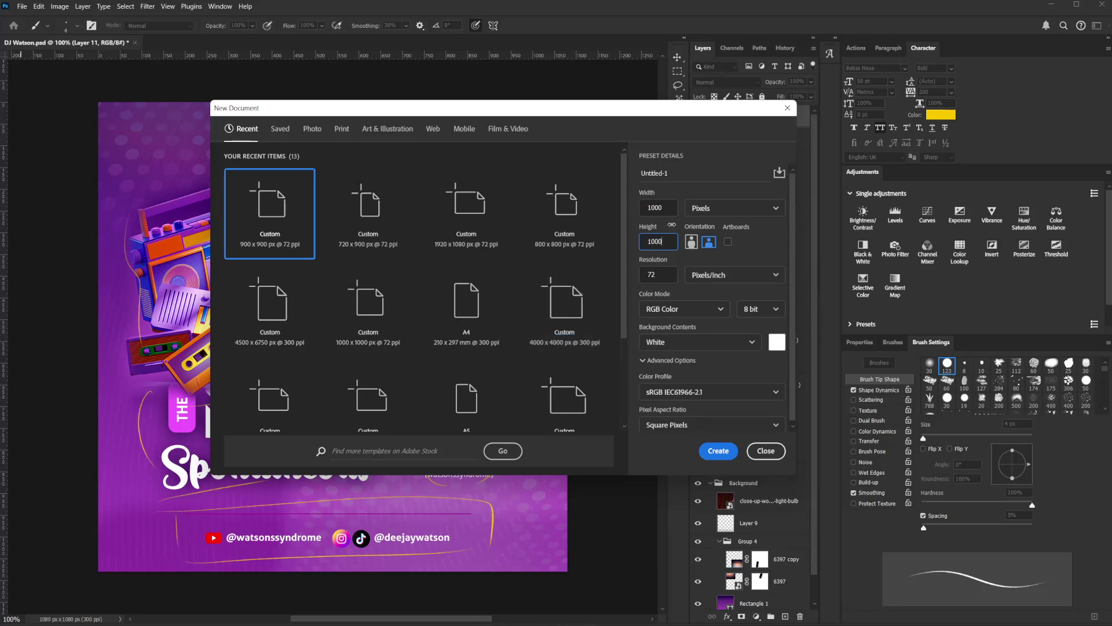
click(671, 174)
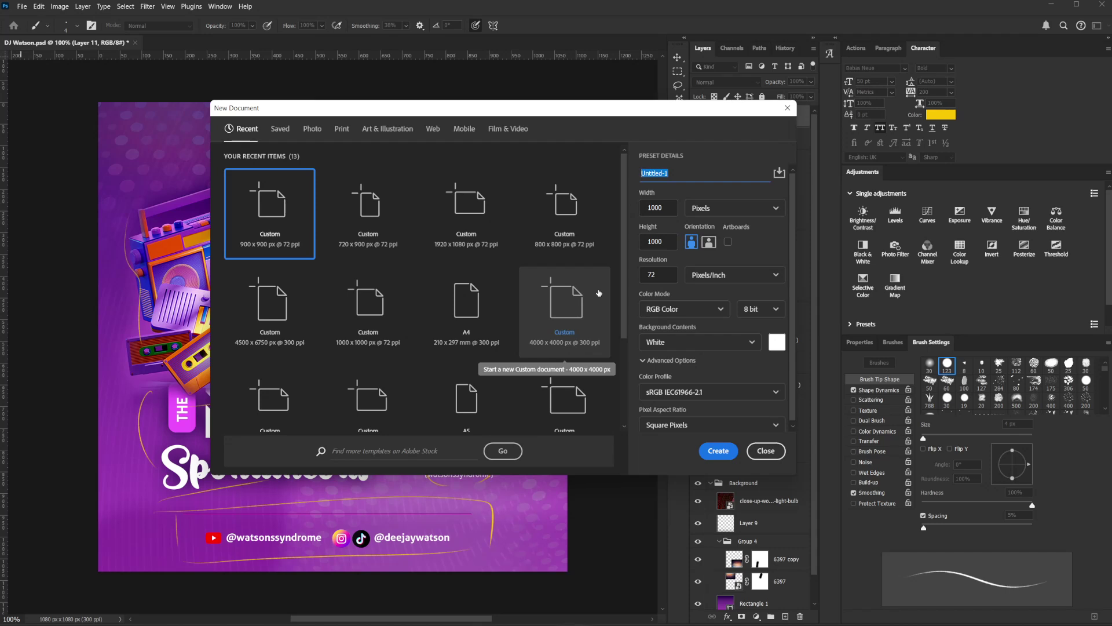
text(Party Poster)
click(716, 450)
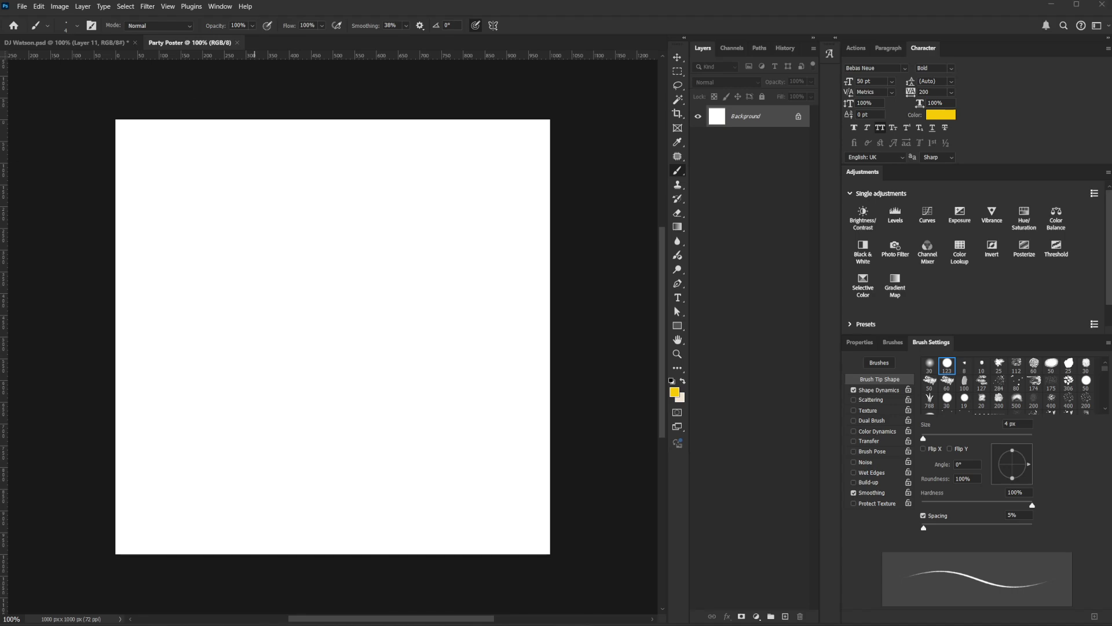
drag(192, 580, 249, 458)
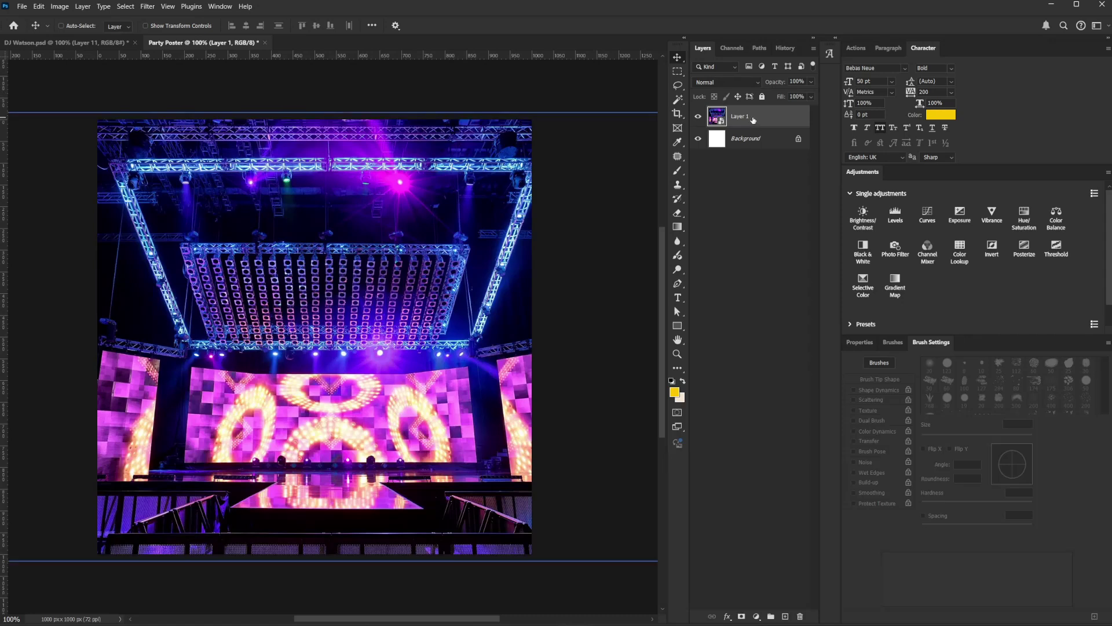
Add two empty layers and brush thin yellow composition lines from the four corners towards the centre, plus overlapping circles in the middle.
key(ctrl+shift+alt+n)
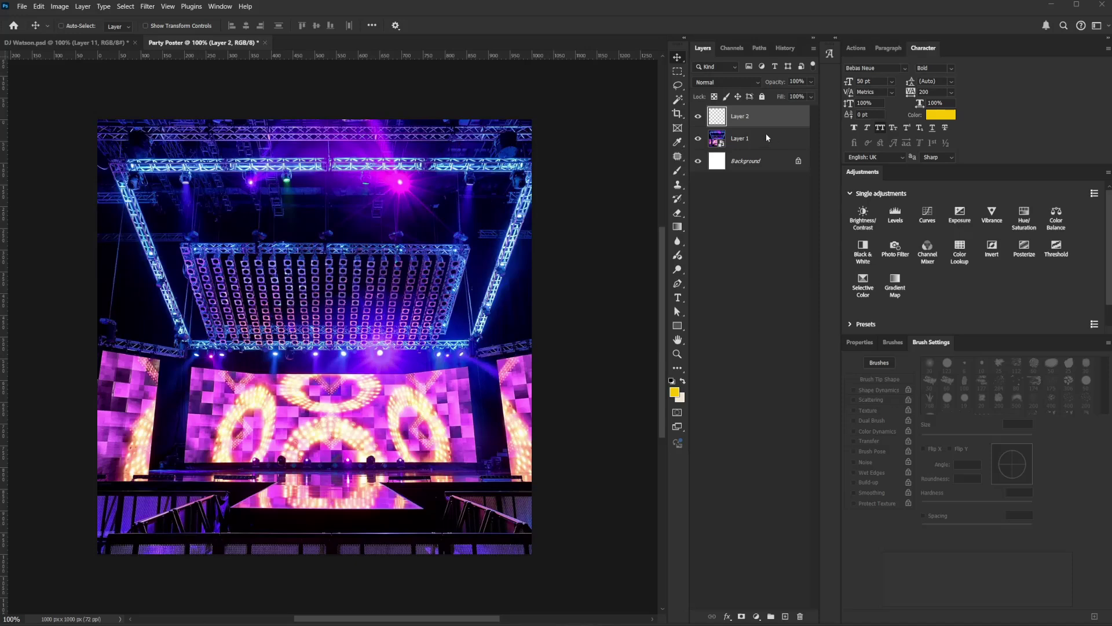
click(784, 615)
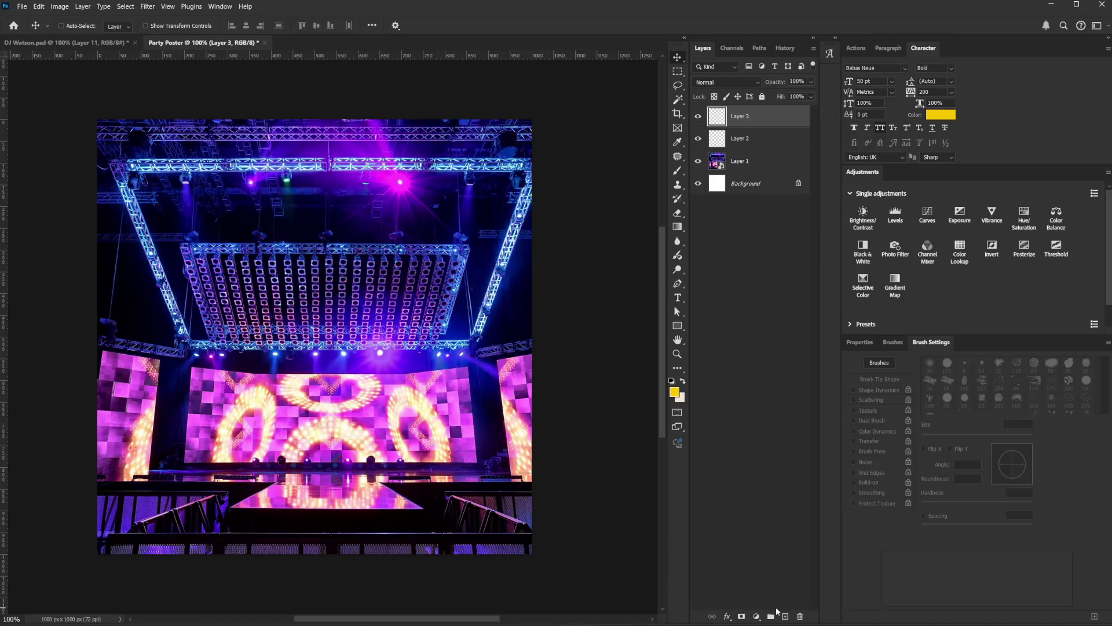
key(b)
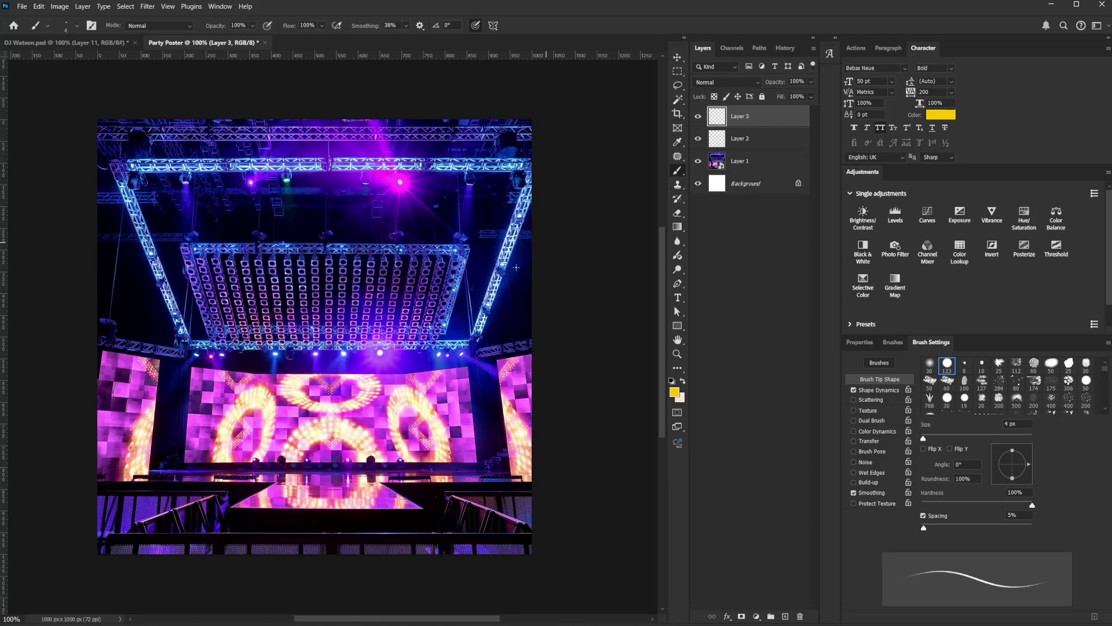
click(528, 129)
shift+click(445, 290)
drag(398, 430, 521, 544)
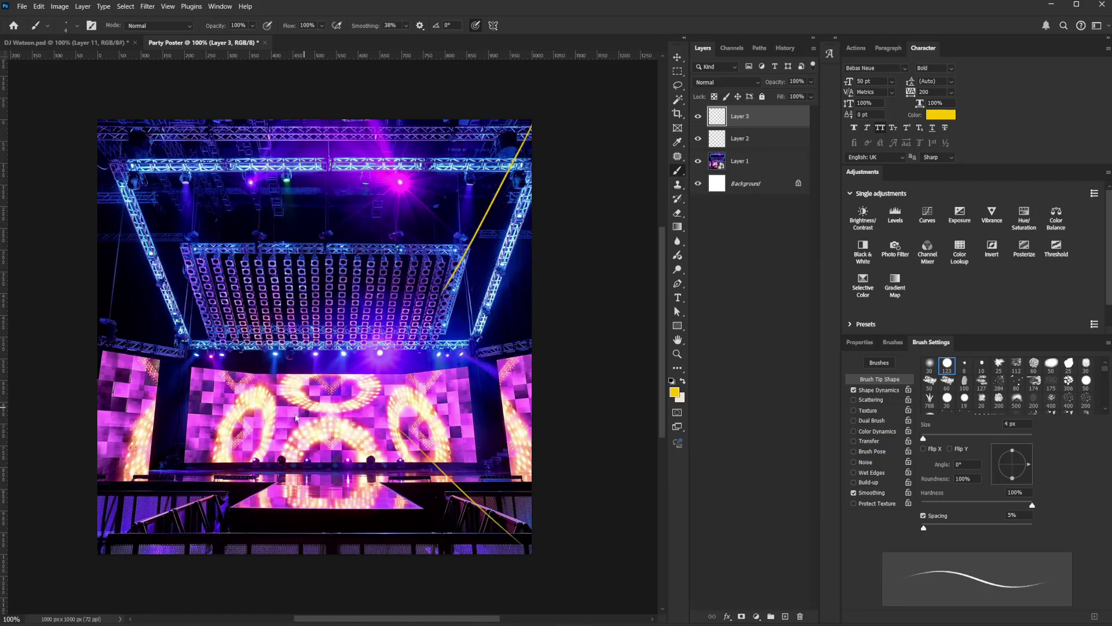
drag(271, 436, 114, 554)
drag(200, 343, 87, 144)
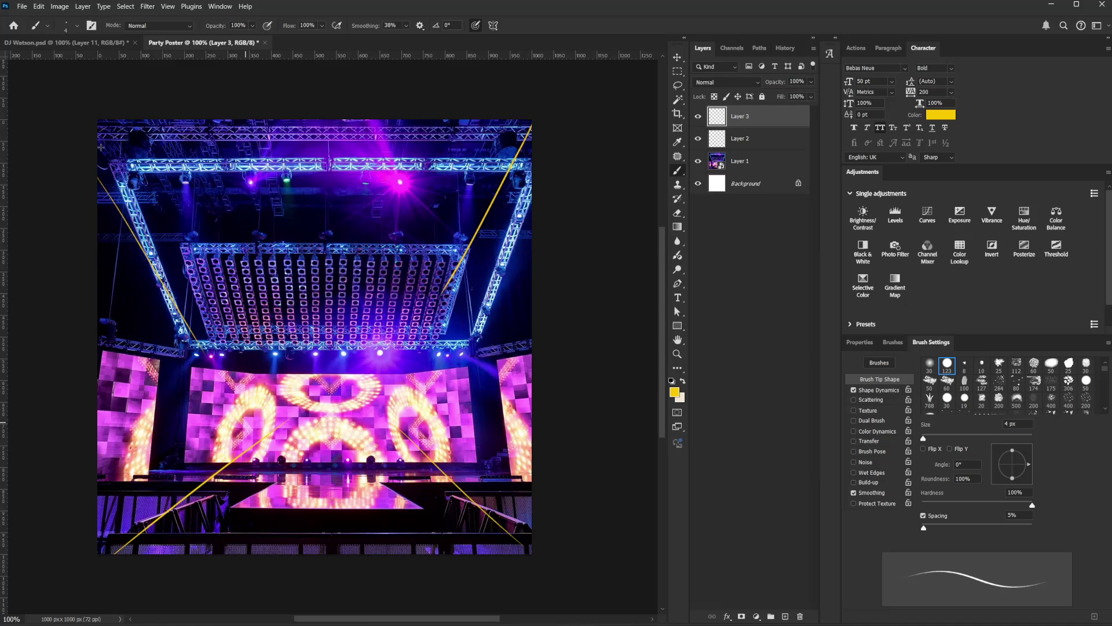
drag(199, 343, 85, 125)
shift+click(85, 120)
shift+click(94, 125)
drag(528, 120, 462, 240)
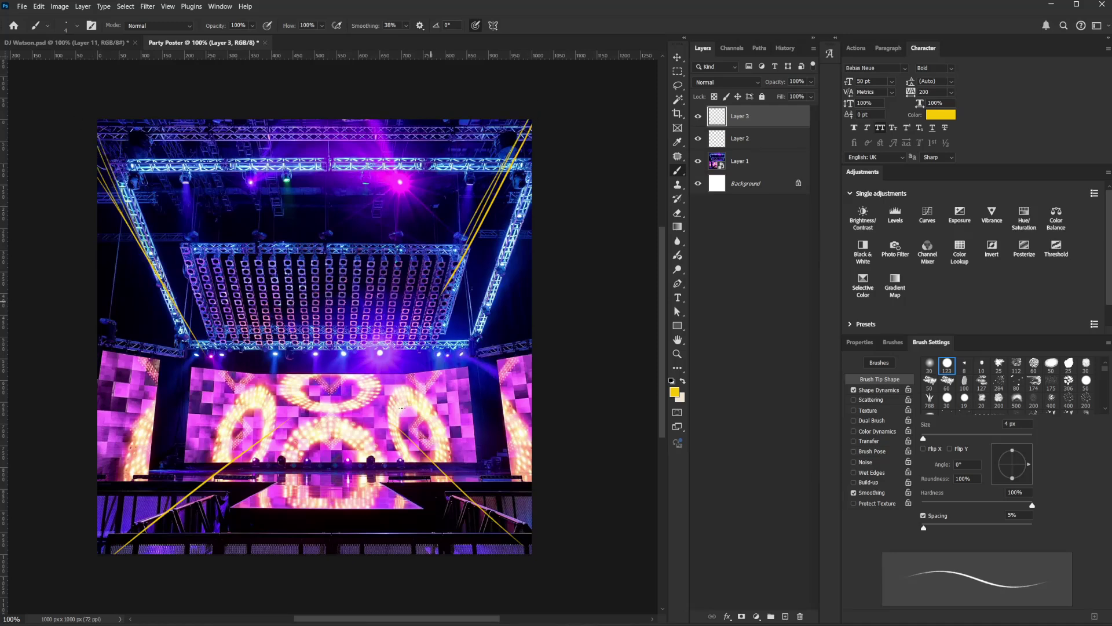
drag(524, 546, 400, 429)
drag(115, 553, 269, 432)
mouse_move(347, 230)
mouse_down()
mouse_move(256, 371)
mouse_move(249, 316)
mouse_move(376, 249)
mouse_move(246, 373)
mouse_move(382, 377)
mouse_up()
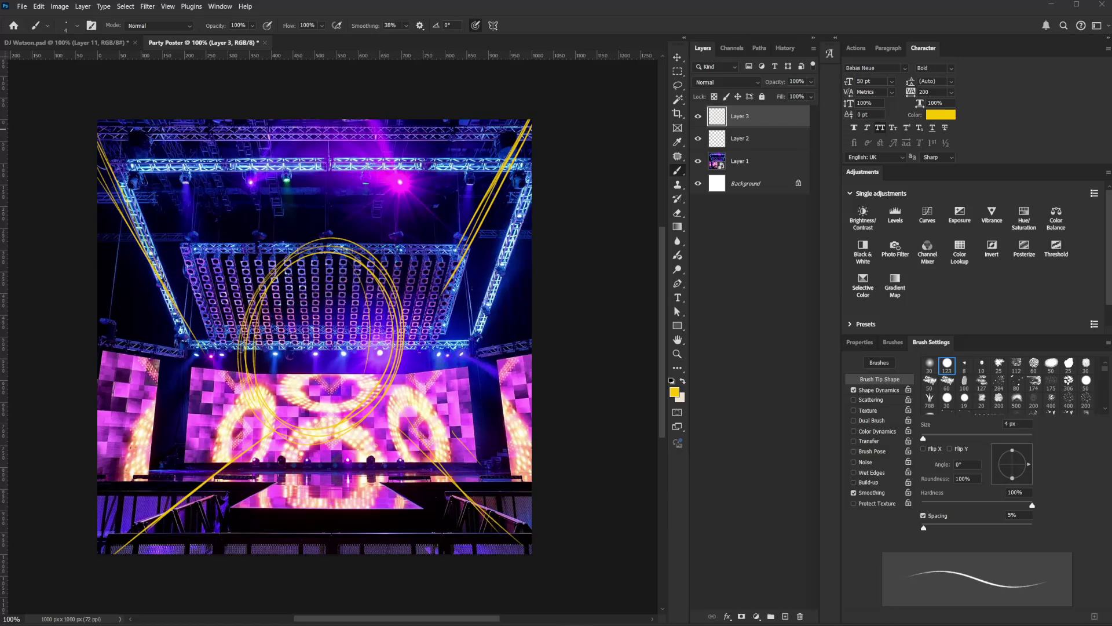
Place the DJ cutout image on the poster, enlarge it slightly and position it against the canvas's lower edge.
drag(490, 267, 434, 310)
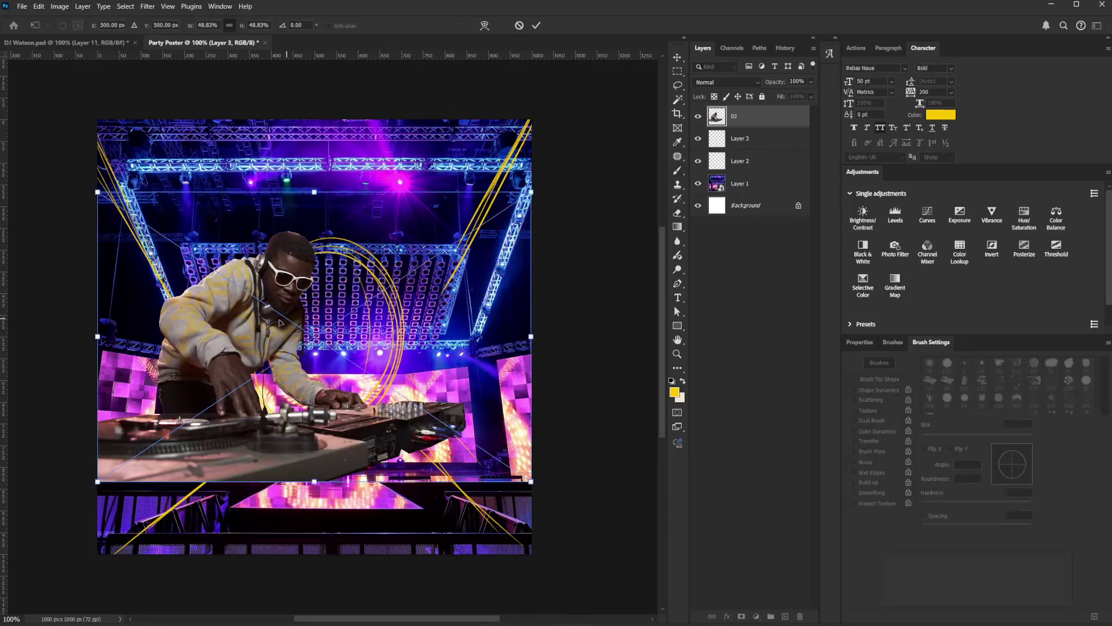
drag(281, 324, 362, 439)
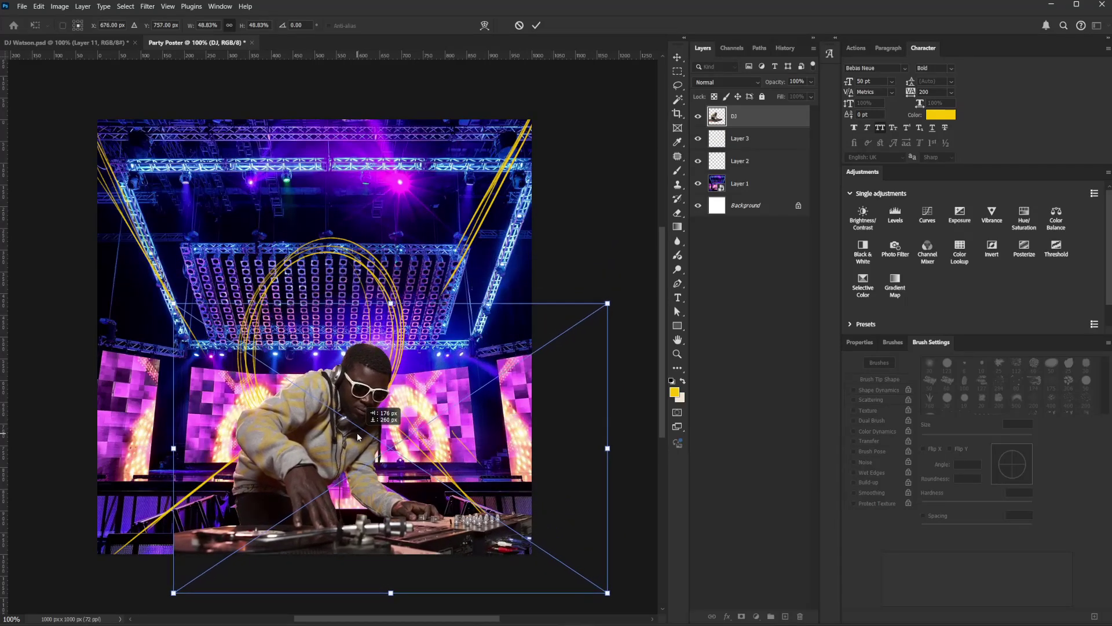
drag(611, 308, 658, 250)
drag(380, 447, 372, 407)
key(Return)
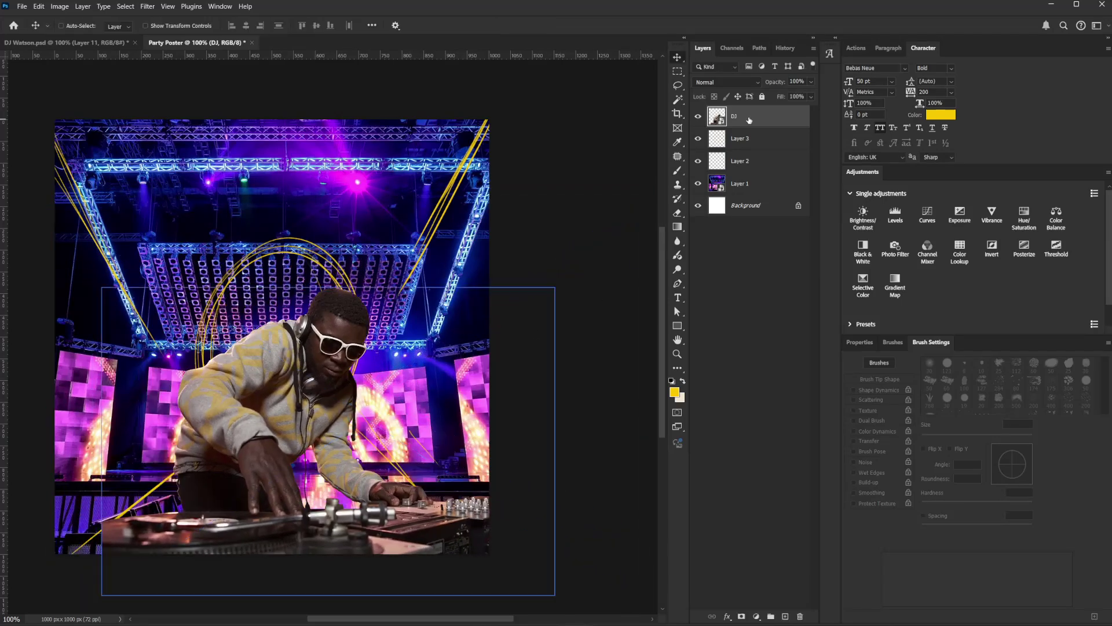
Duplicate the DJ layer and shift the lower one sideways so its turntable table extends to the canvas's left edge.
drag(750, 120, 785, 616)
click(745, 139)
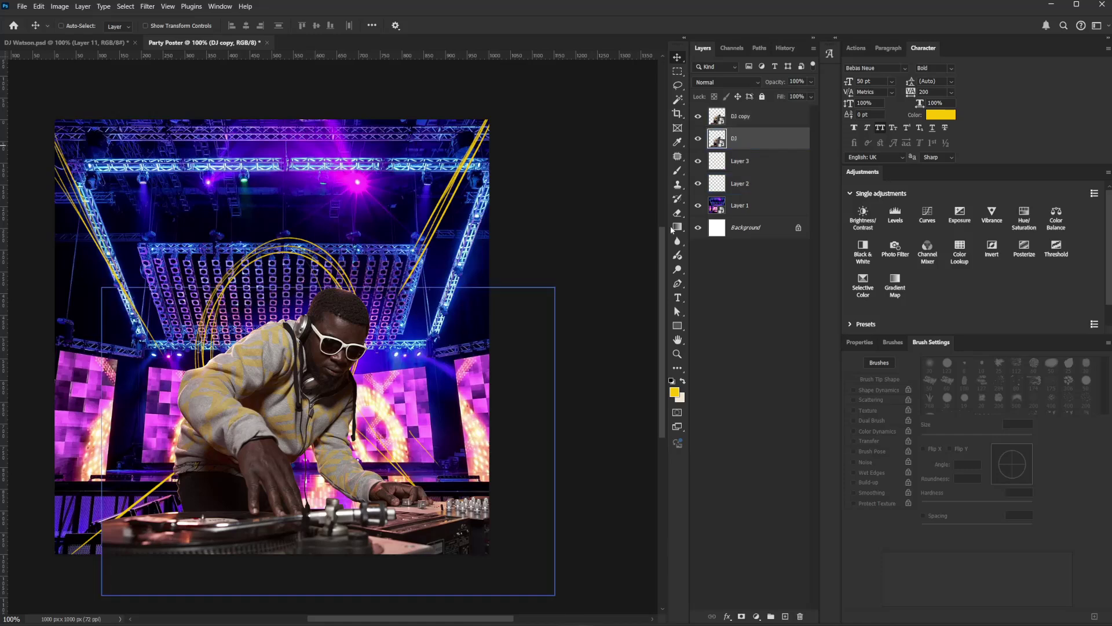
drag(444, 519, 525, 489)
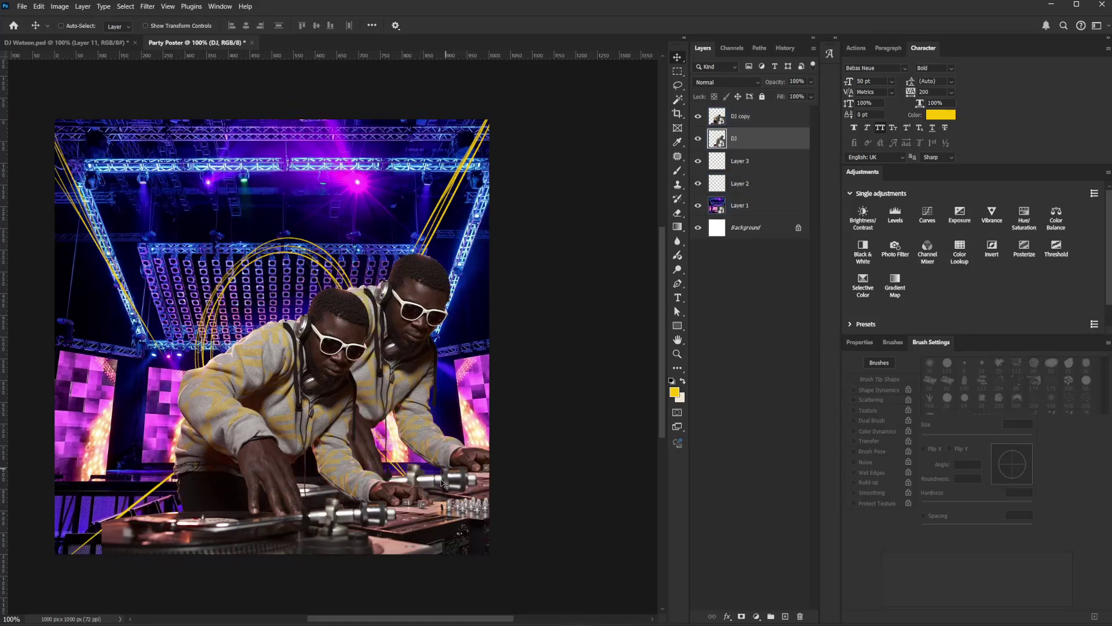
drag(446, 510, 302, 551)
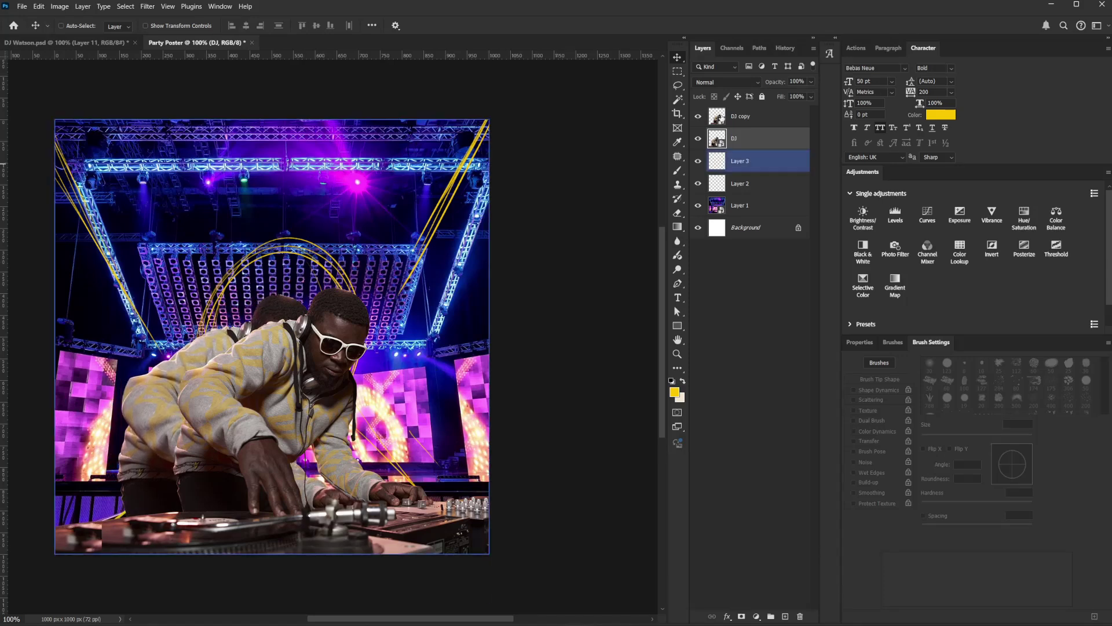
Lasso around the repeated DJ figure on the lower DJ layer and hide that area with an inverted layer mask.
key(l)
mouse_move(228, 216)
mouse_down()
mouse_move(193, 220)
mouse_move(110, 436)
mouse_move(142, 550)
mouse_move(351, 589)
mouse_move(525, 468)
mouse_move(307, 186)
mouse_move(229, 215)
mouse_up()
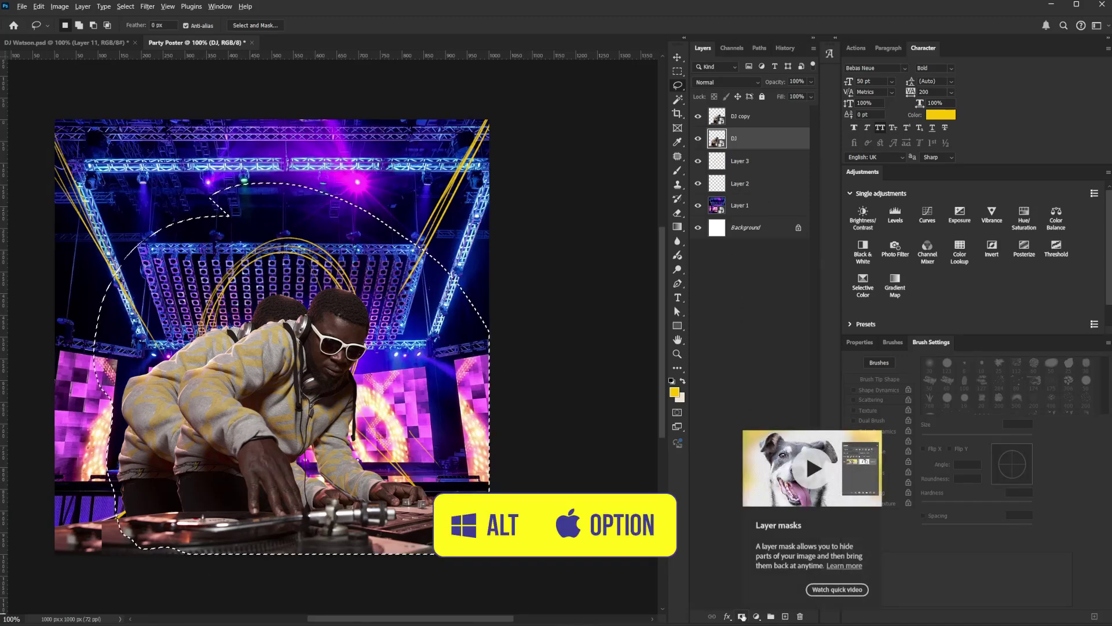
alt+click(742, 616)
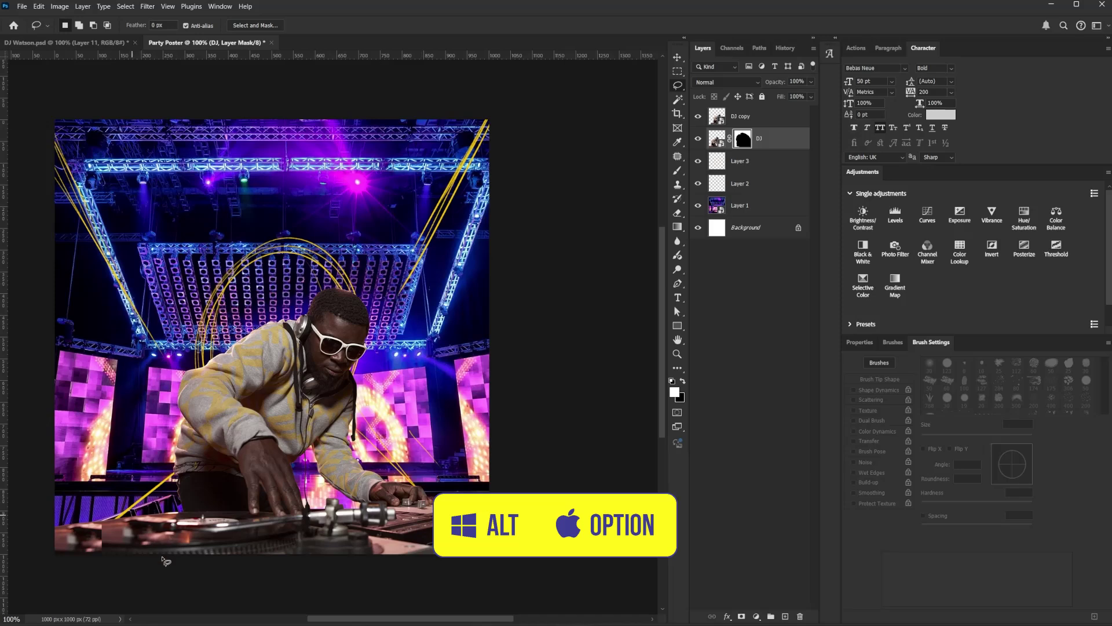
Delete Layer 2 and Layer 3 with the yellow composition lines.
click(747, 161)
shift+click(745, 184)
drag(746, 184, 800, 616)
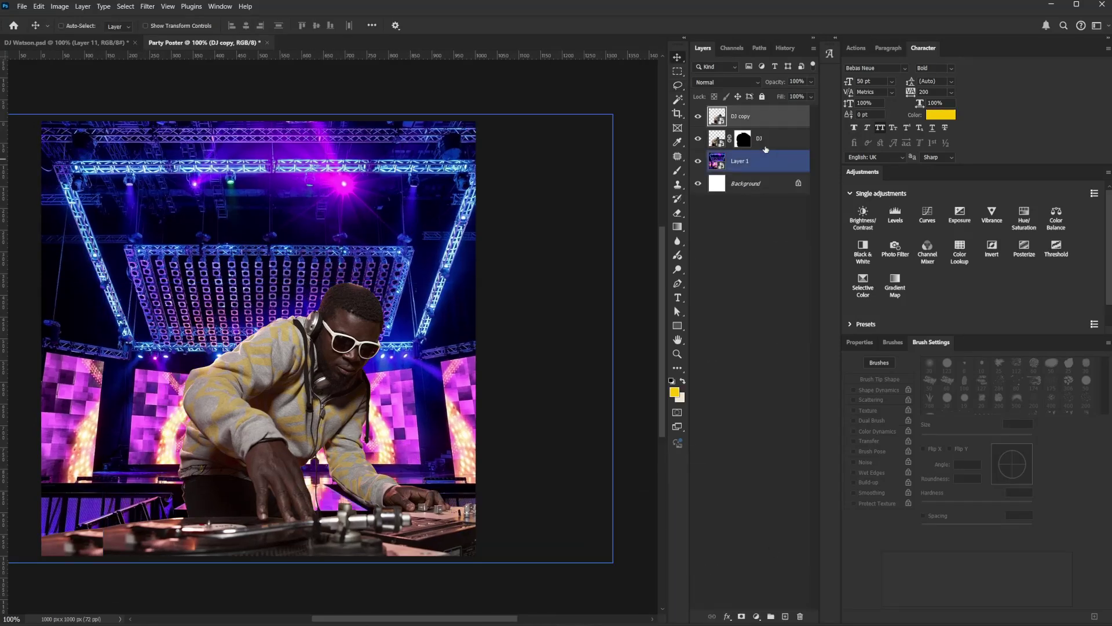
Add a Gradient Map adjustment above the stage photo and set its dark colour stop to near-black #161616.
click(759, 163)
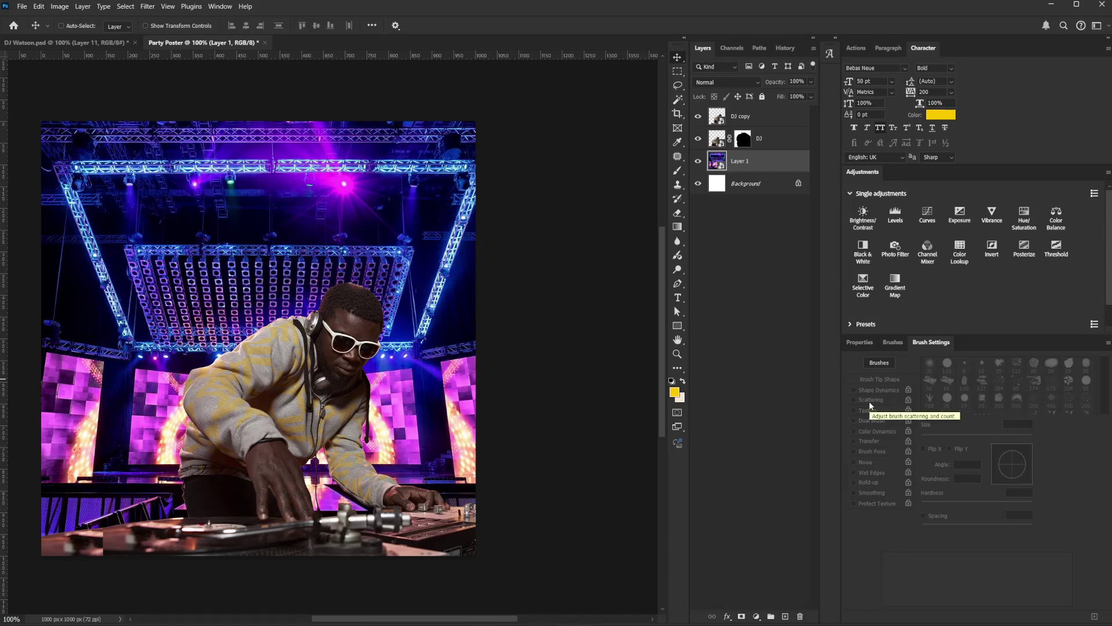
click(896, 283)
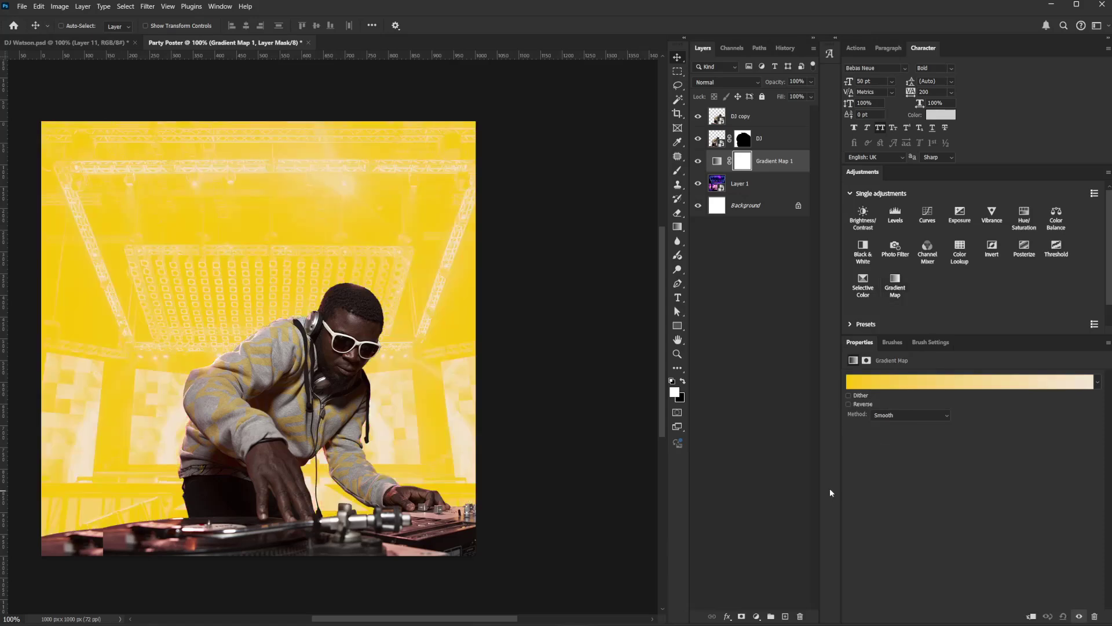
click(717, 163)
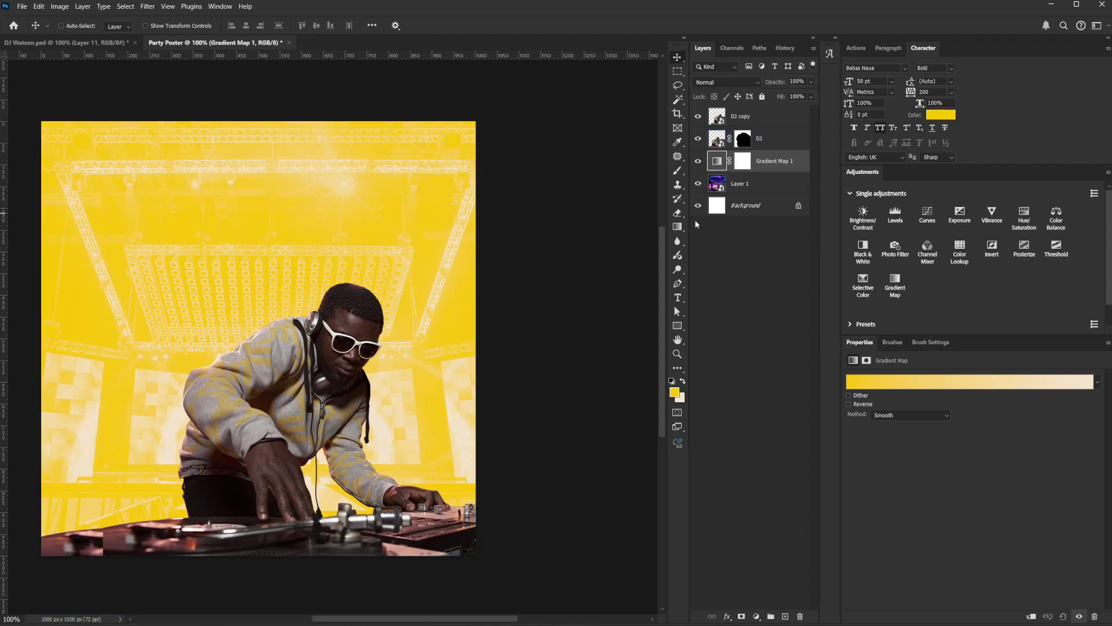
click(892, 383)
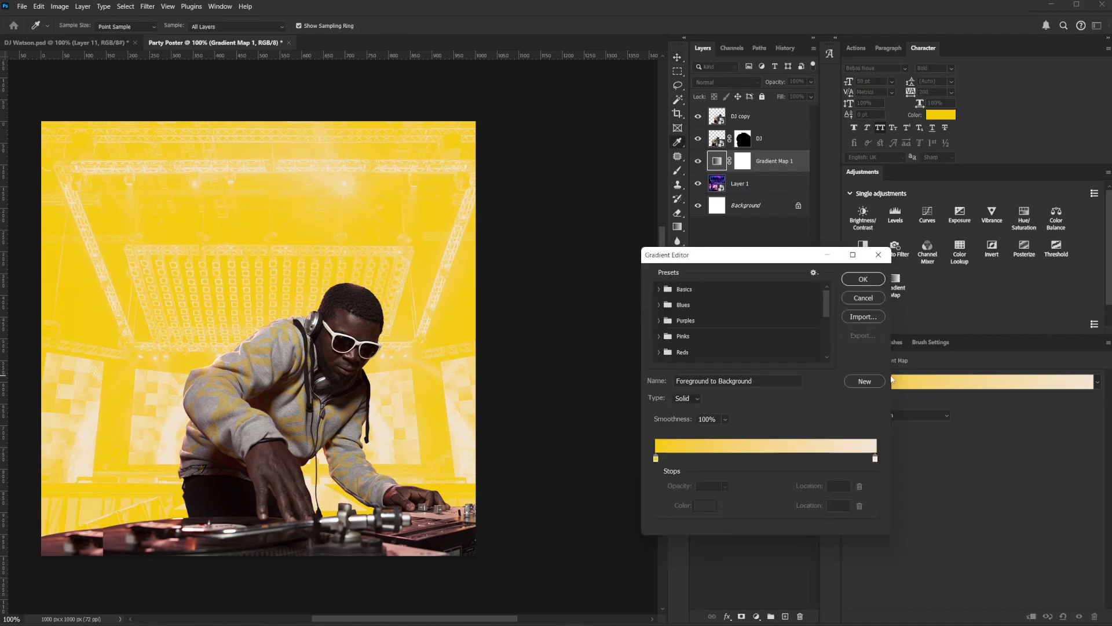
drag(767, 252, 659, 258)
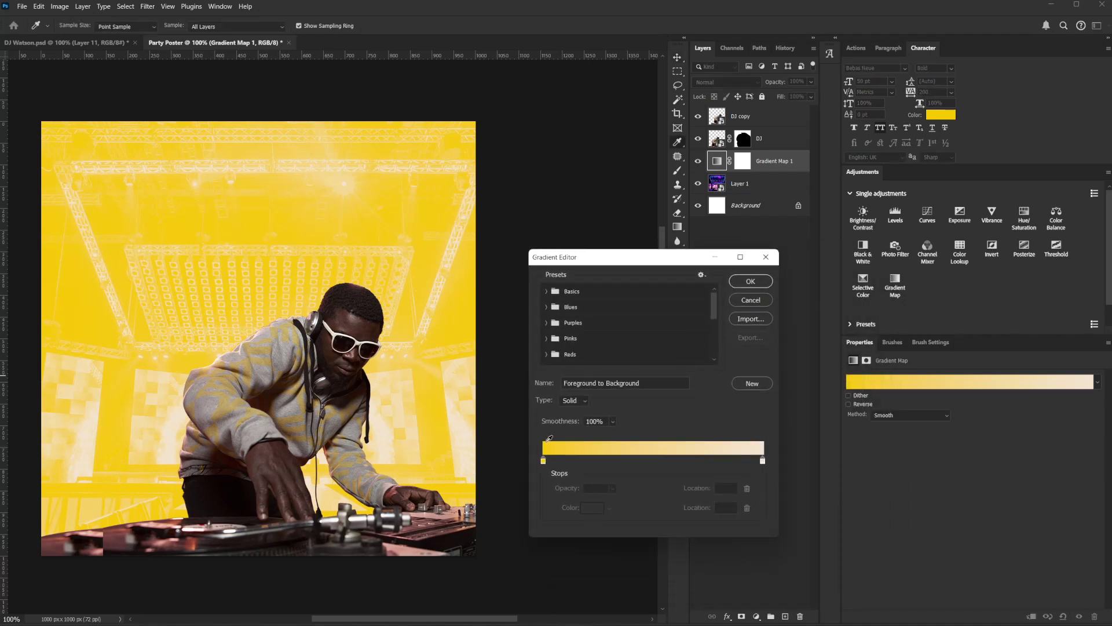
double_click(543, 460)
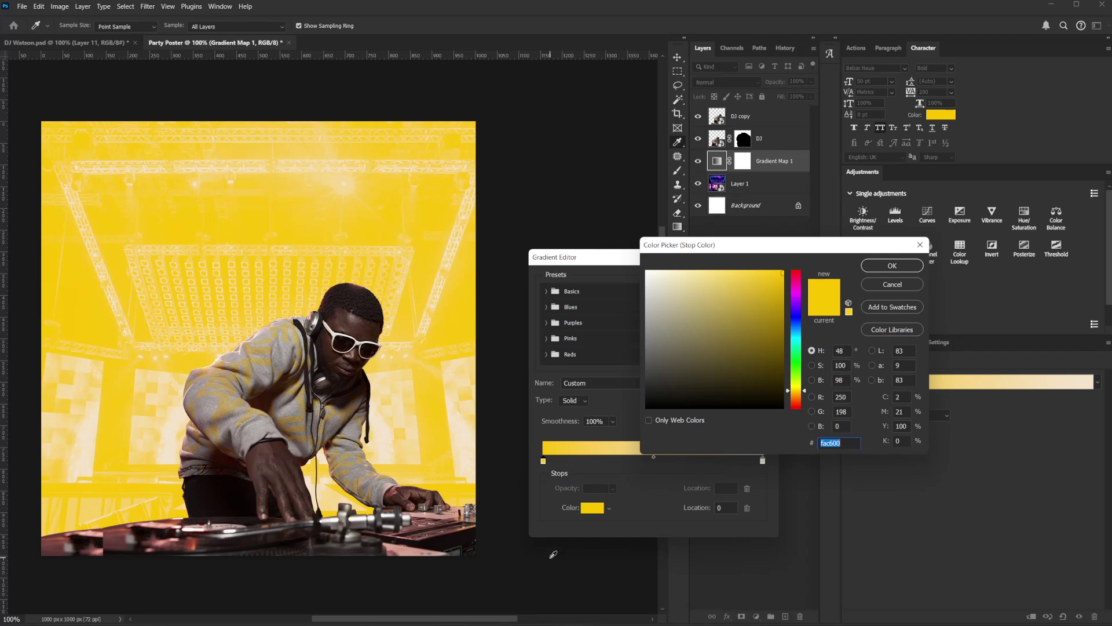
click(645, 396)
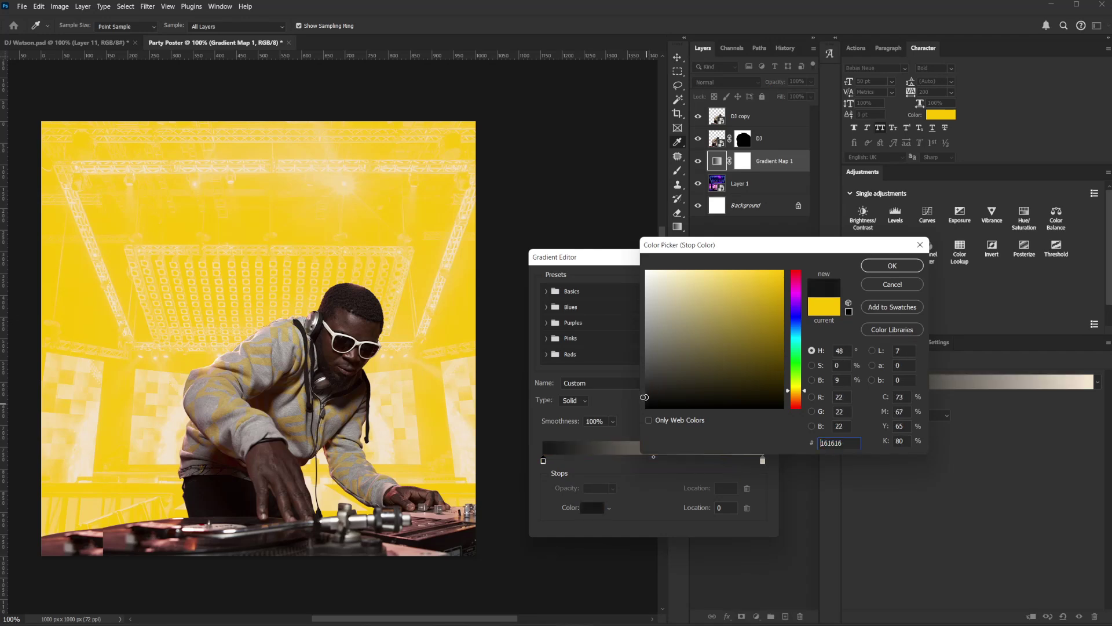
click(892, 266)
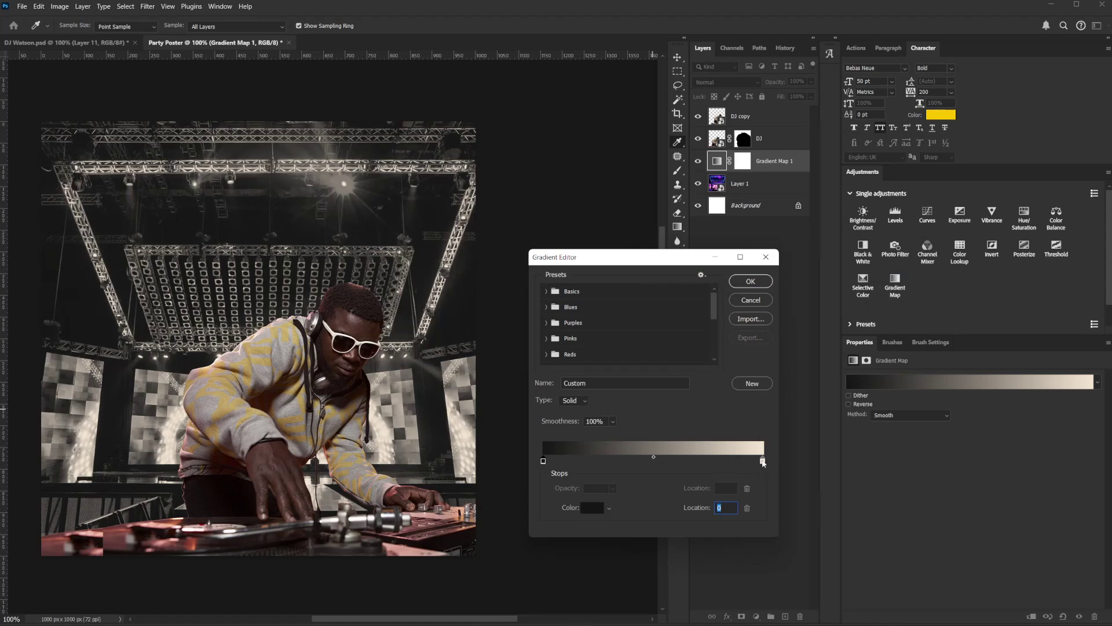
Set the gradient map's light colour stop to mid grey #606060.
double_click(762, 462)
click(646, 369)
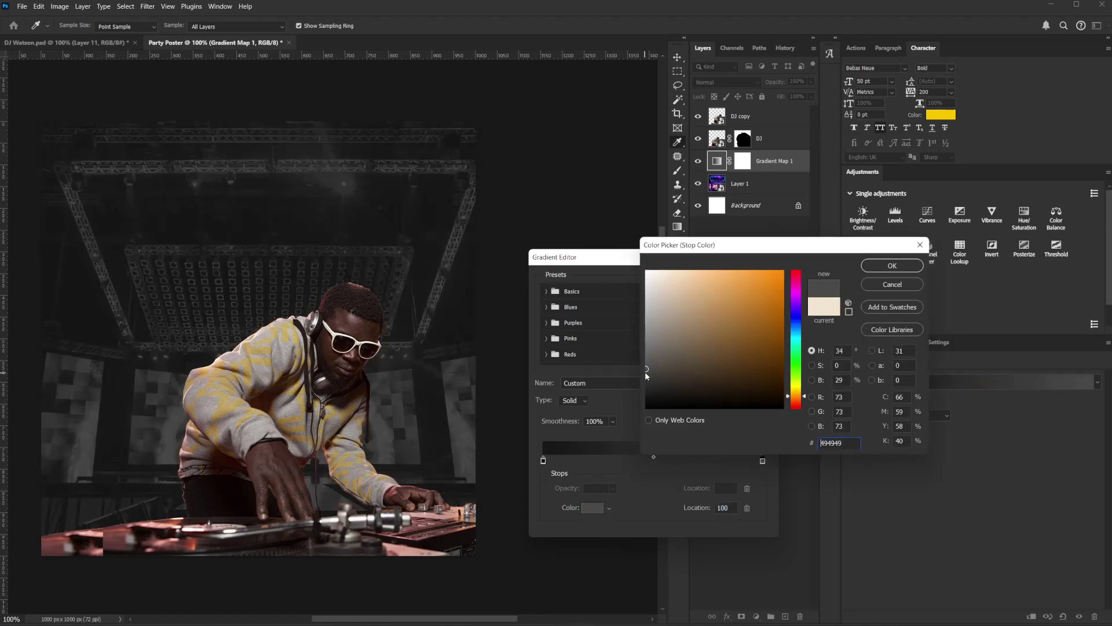
click(647, 356)
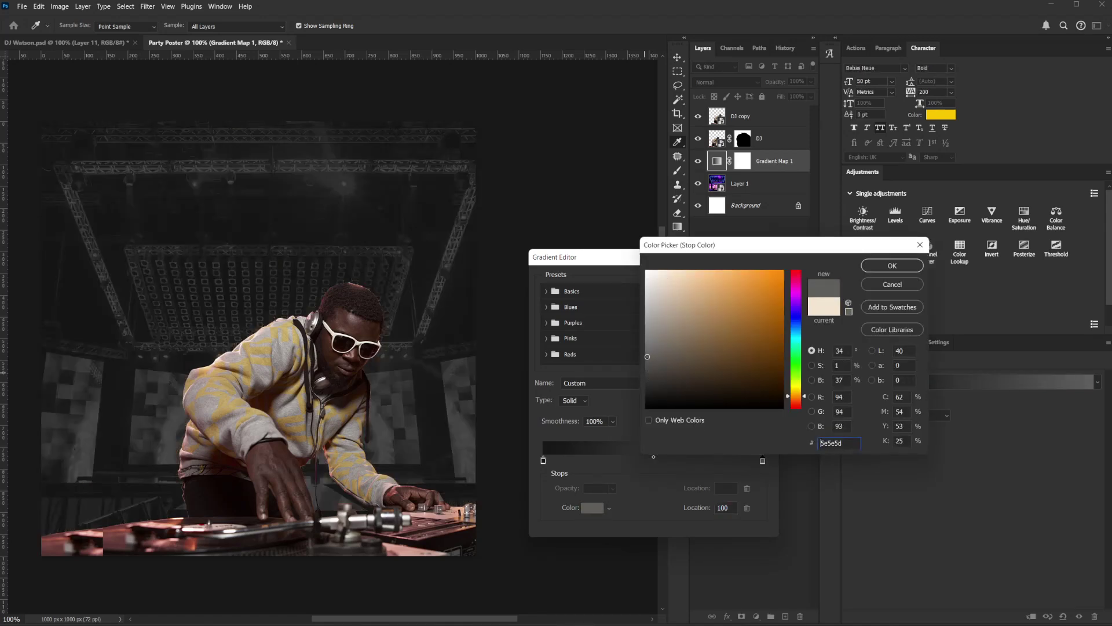
click(649, 358)
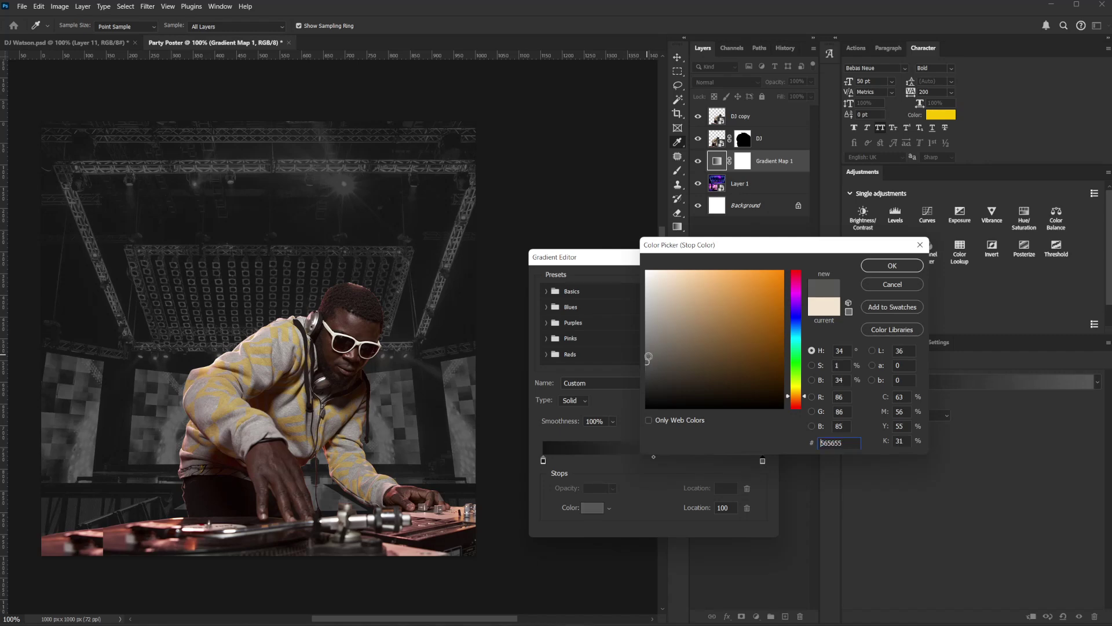
click(649, 358)
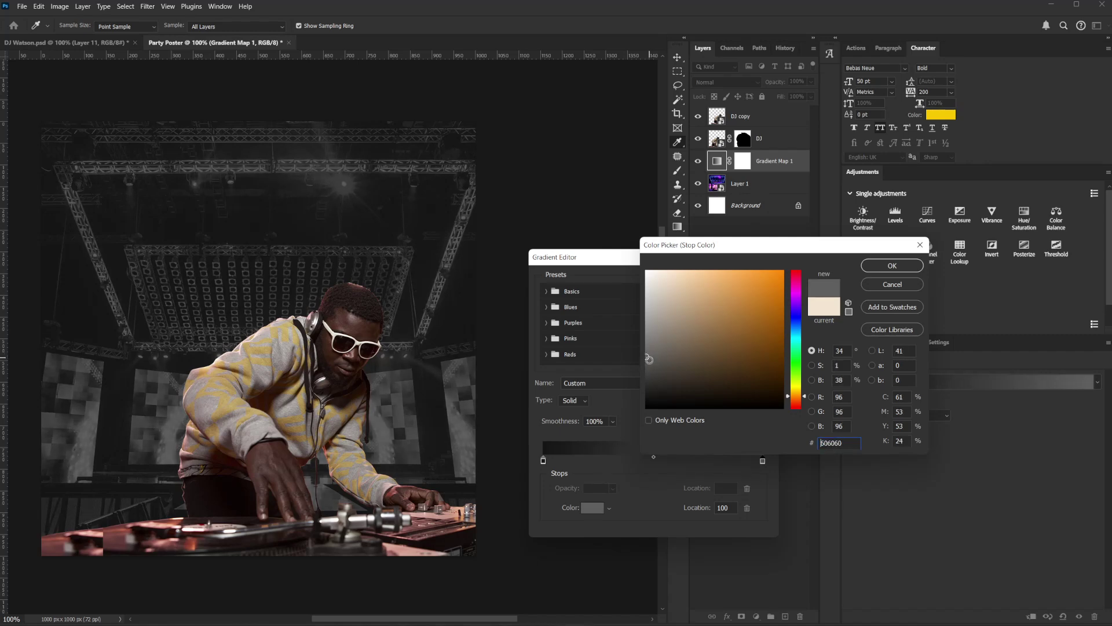
click(886, 265)
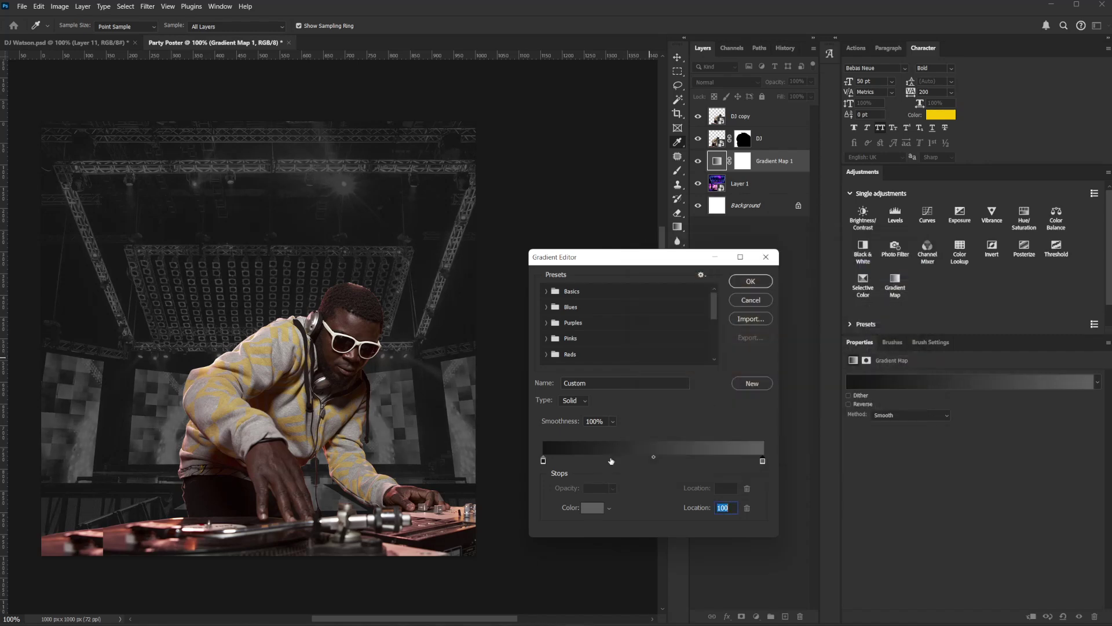
Set the gradient map's dark colour stop to near-black #171717 and accept the edited gradient.
double_click(544, 461)
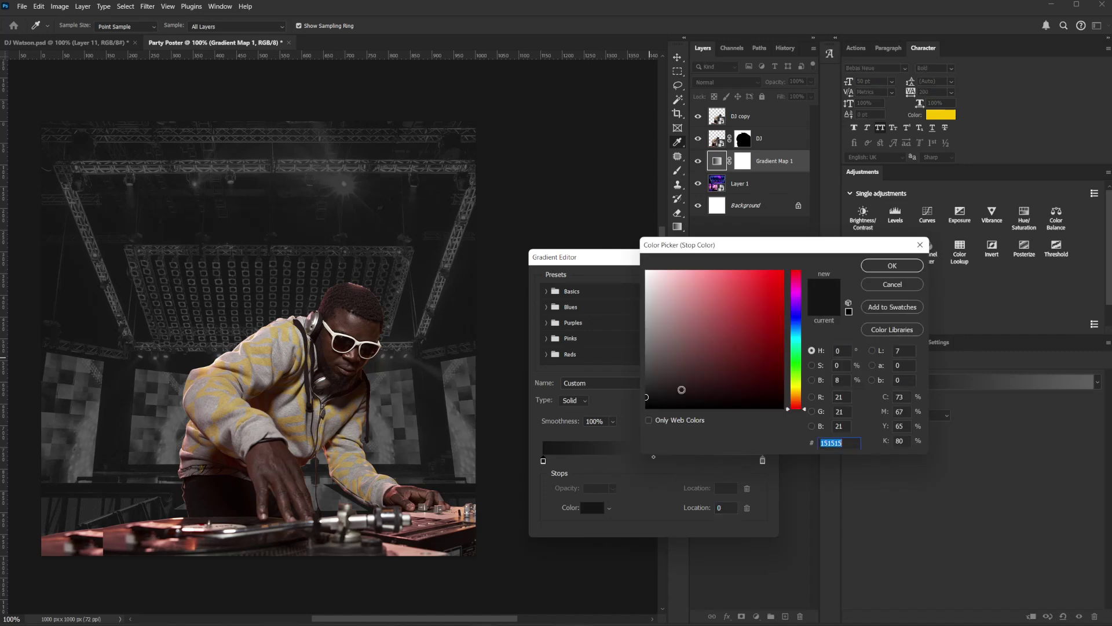
click(647, 390)
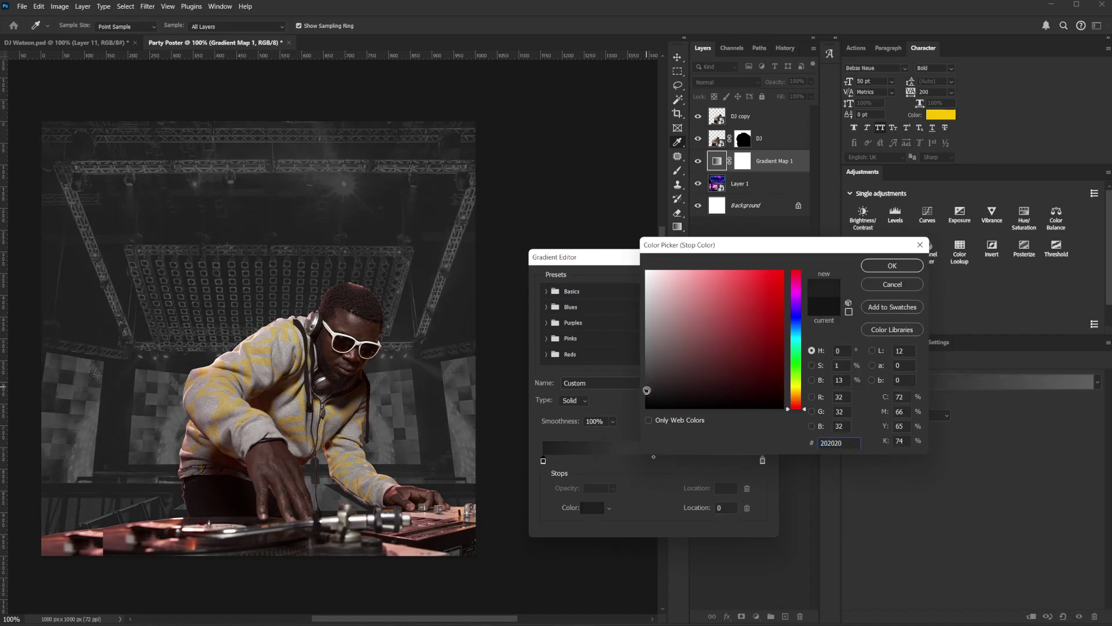
click(648, 392)
click(648, 394)
click(645, 395)
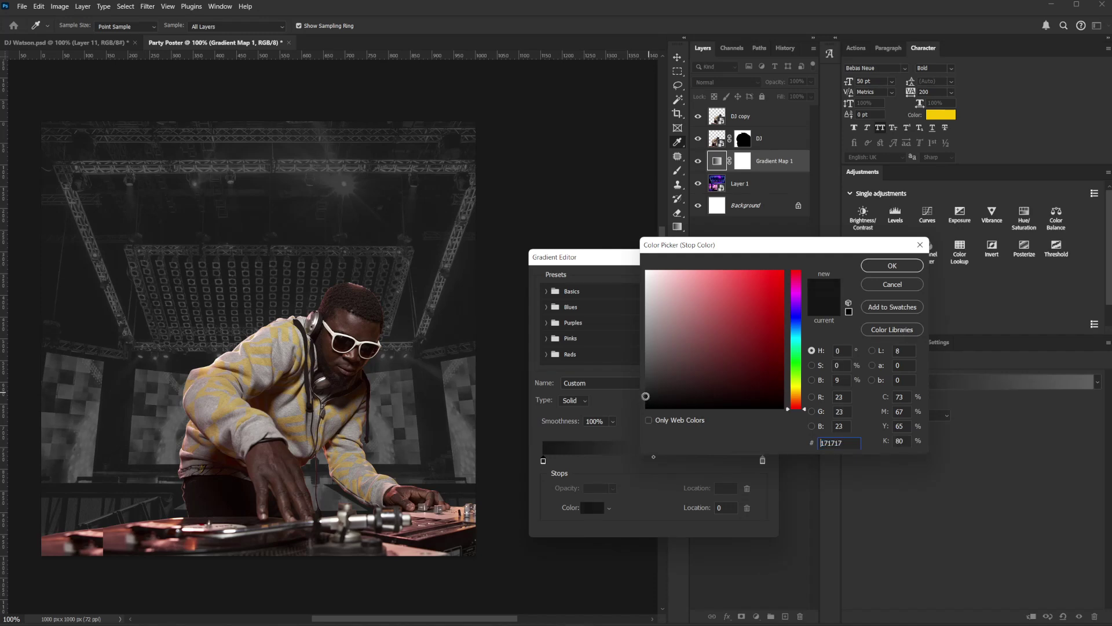
click(885, 264)
click(750, 280)
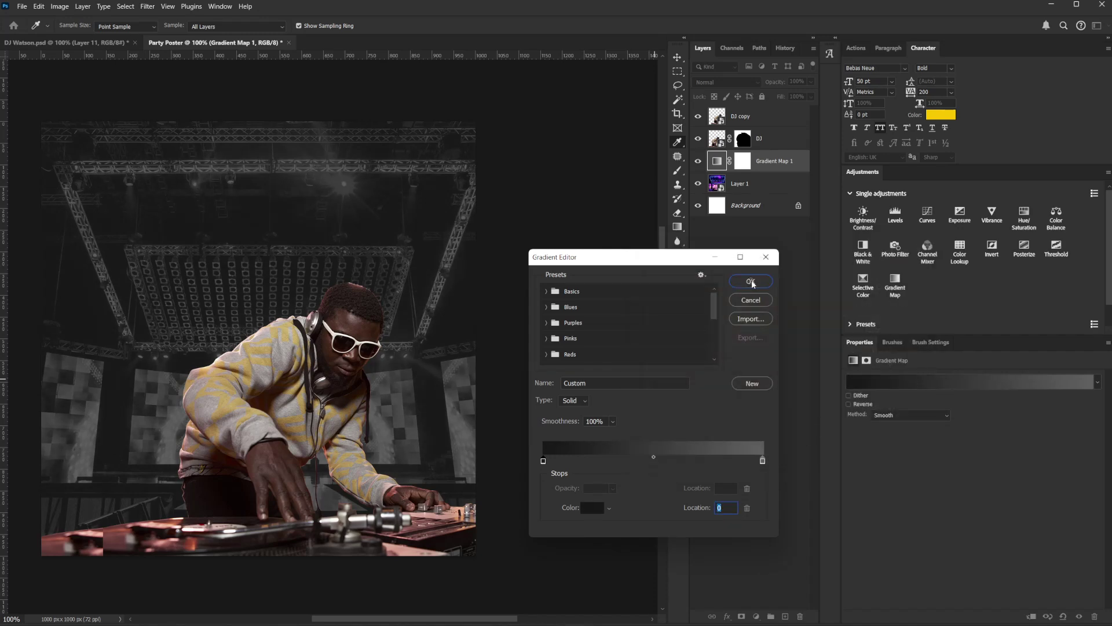
Group the DJ copy and DJ layers and name the group DJ.
click(61, 26)
drag(521, 551, 37, 293)
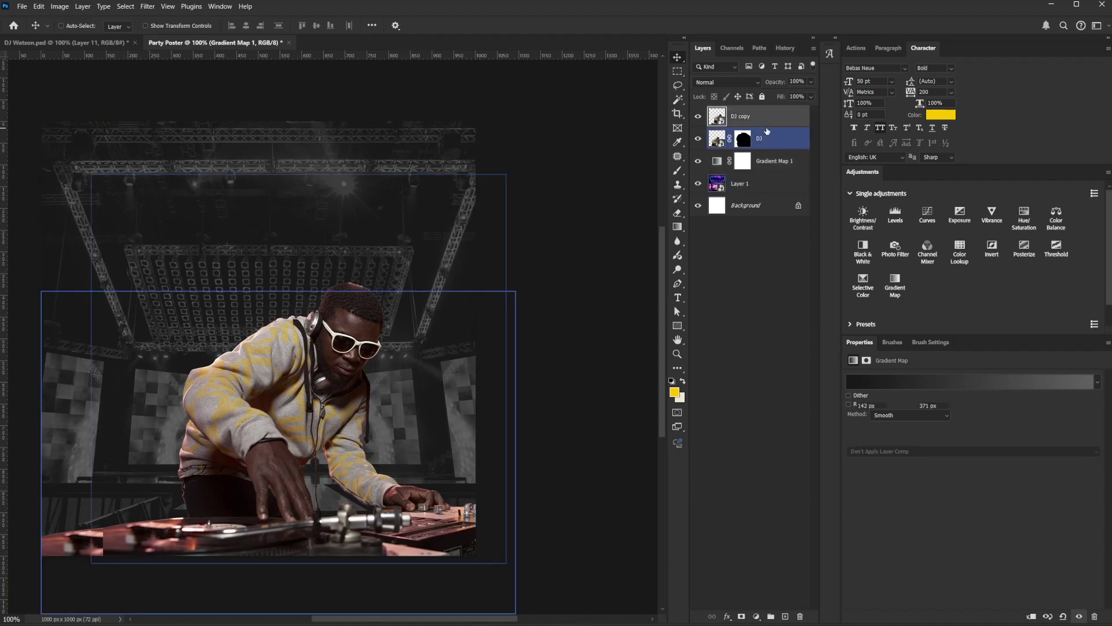
drag(579, 551, 99, 285)
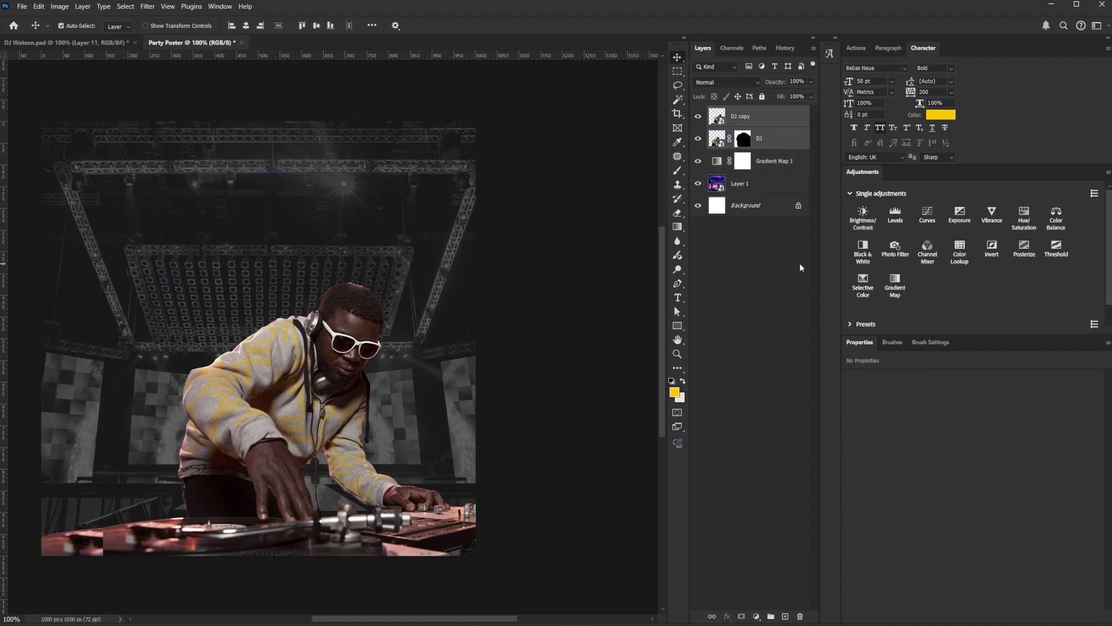
key(ctrl+g)
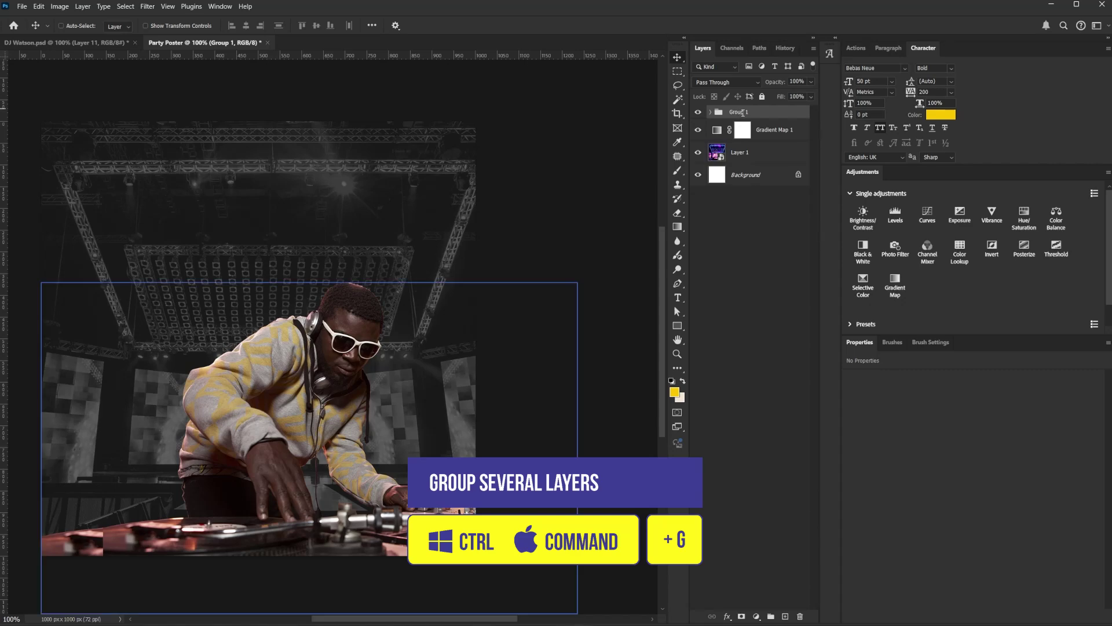
double_click(736, 112)
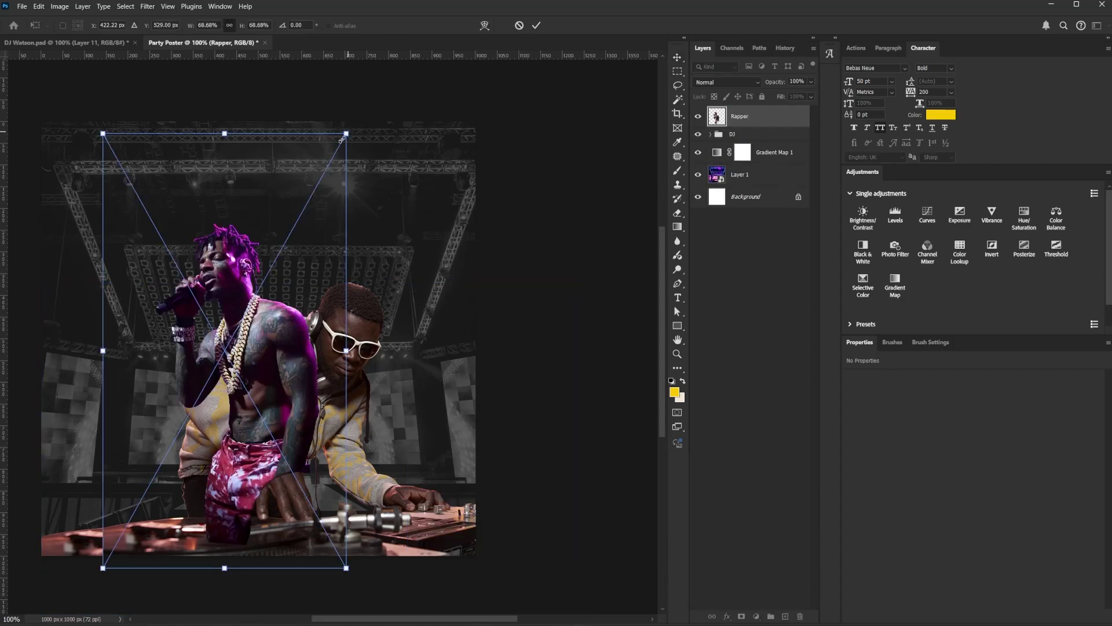
Scale the placed Rapper cutout to about 59% and shift it to the left of the DJ.
drag(347, 129, 329, 164)
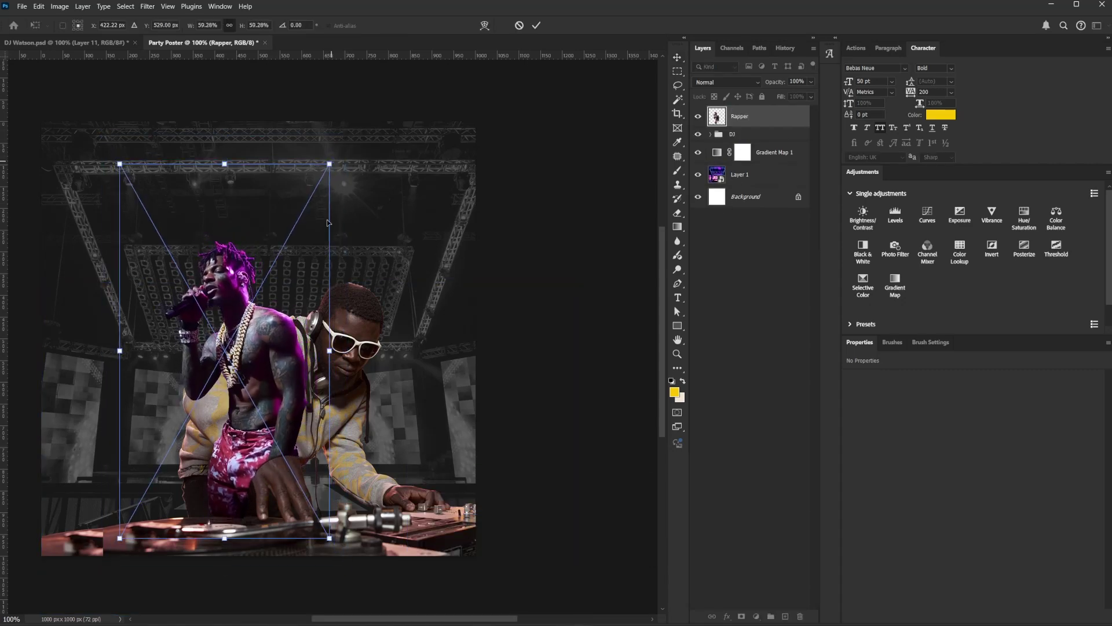
drag(280, 395, 227, 402)
key(Return)
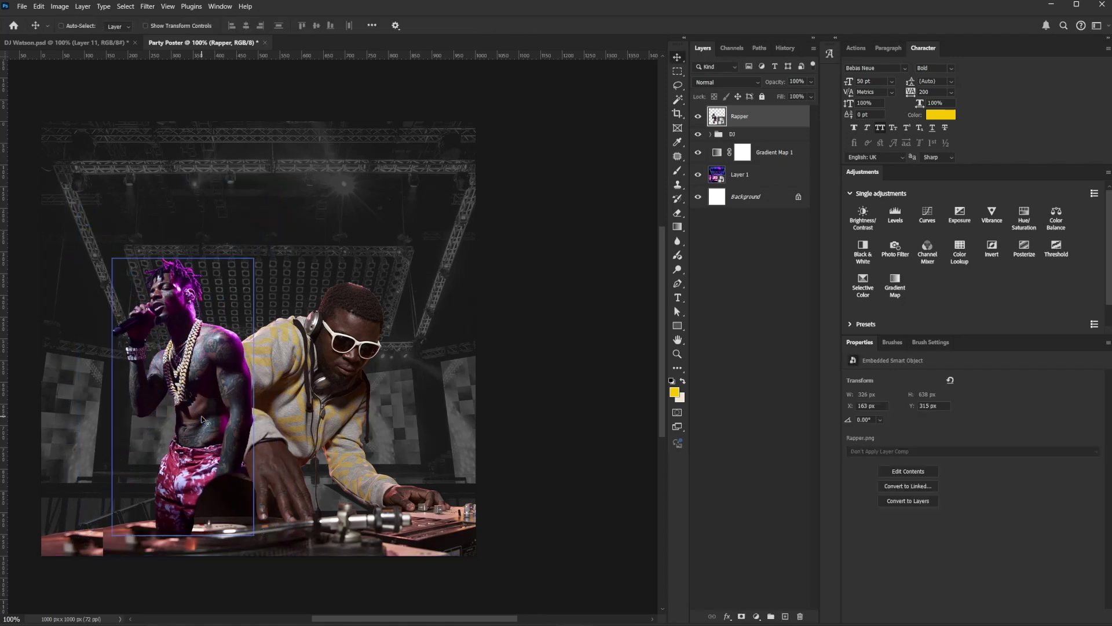
Put the Rapper layer below the DJ group and position it behind the DJ's shoulder at about X 116 px, Y 343 px.
drag(760, 120, 759, 142)
drag(267, 409, 244, 400)
drag(358, 454, 359, 454)
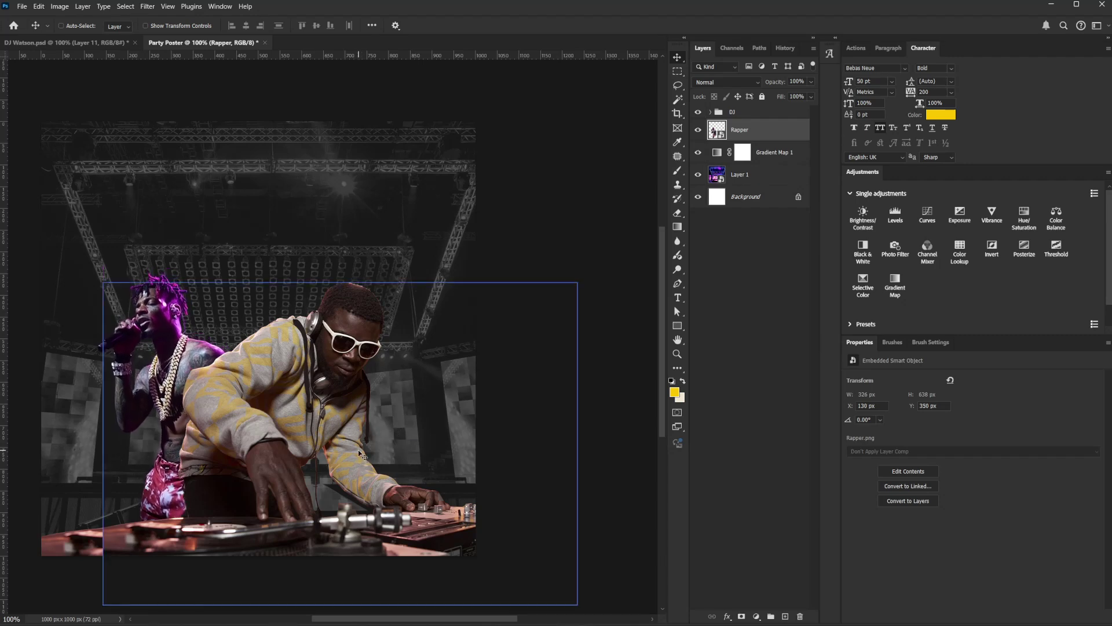
drag(220, 464, 216, 462)
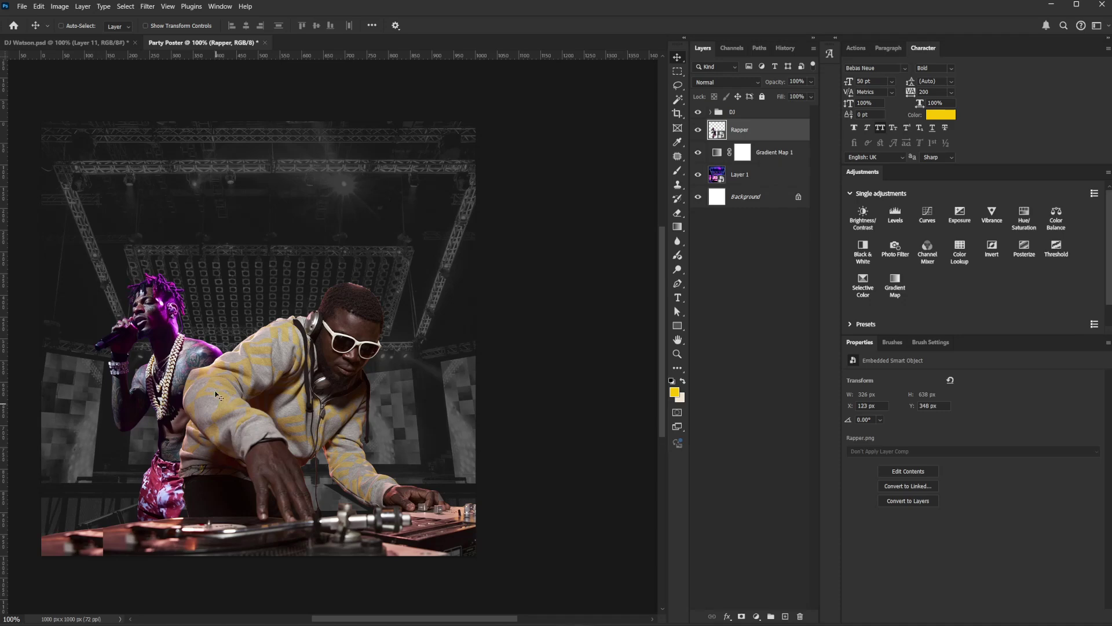
drag(215, 396, 191, 397)
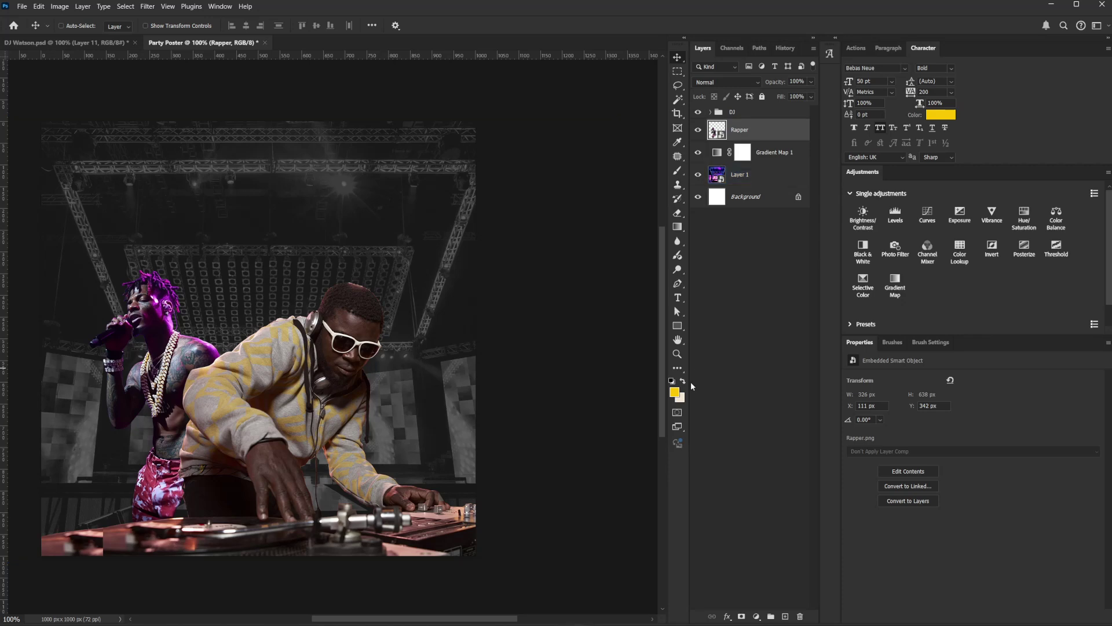
drag(325, 404, 333, 404)
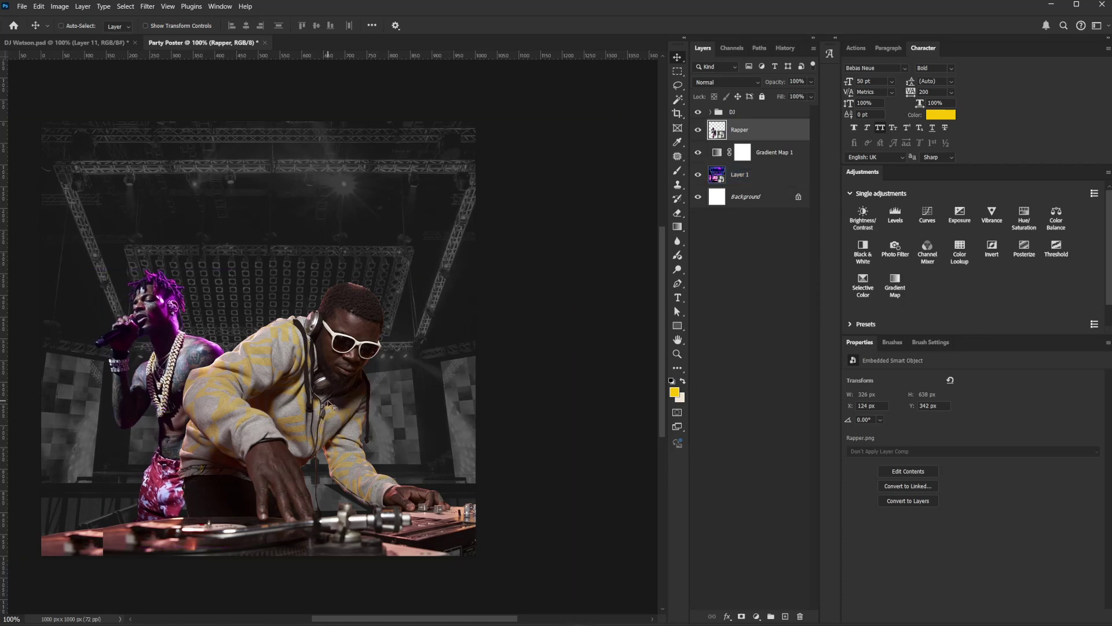
drag(382, 458, 378, 458)
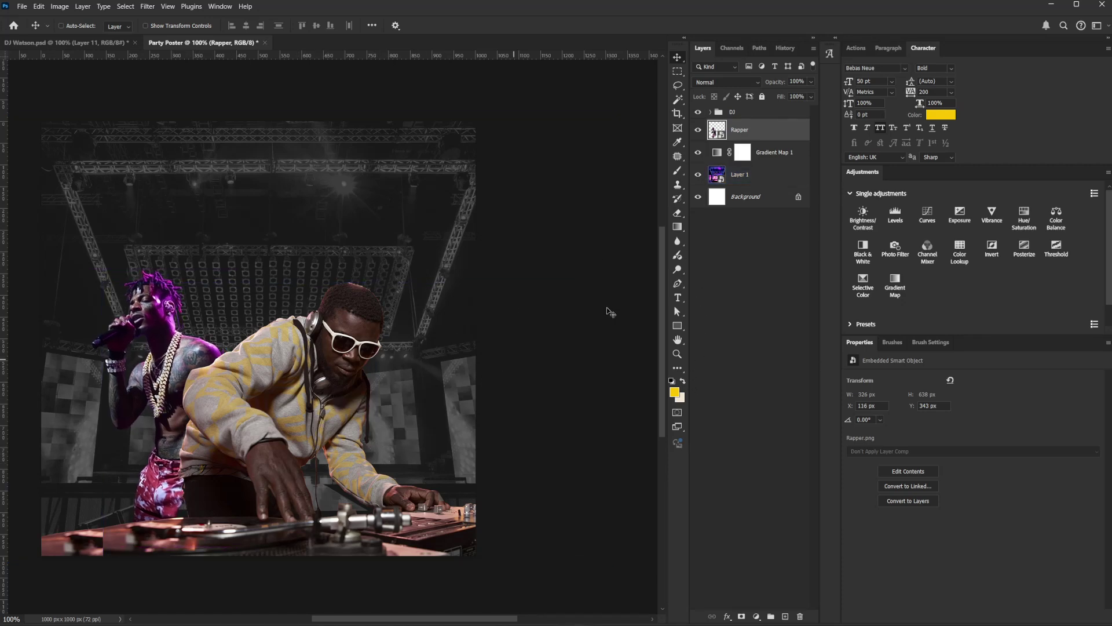
Lasso the lower part of the rapper's shorts and copy that area to a new layer.
click(677, 86)
mouse_move(198, 482)
mouse_down()
mouse_move(173, 465)
mouse_move(135, 487)
mouse_move(141, 521)
mouse_move(167, 529)
mouse_move(207, 507)
mouse_up()
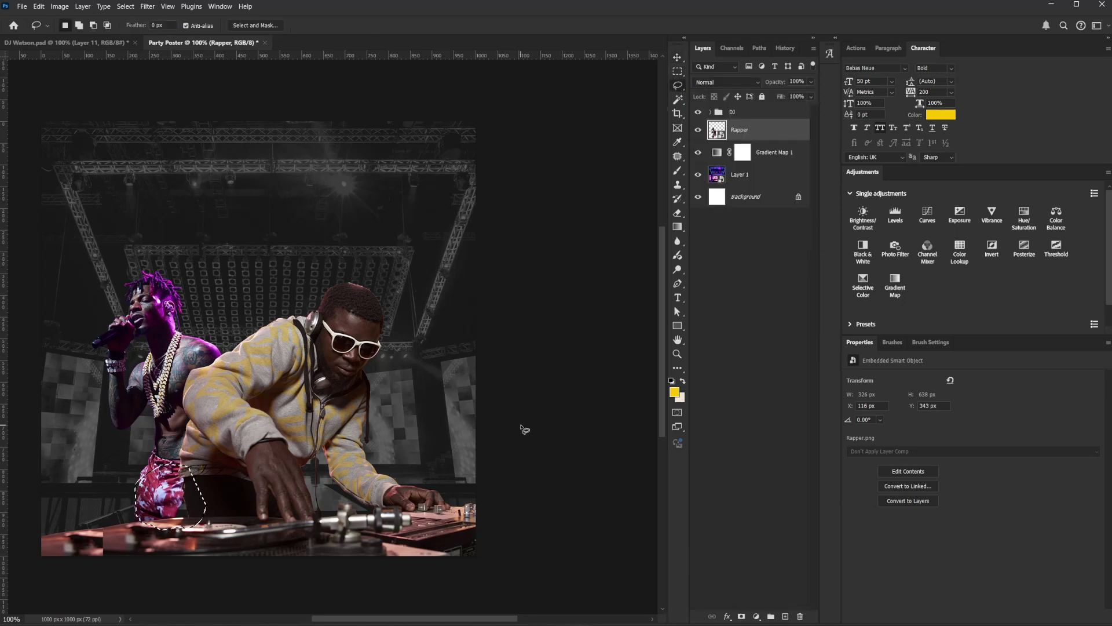
key(ctrl+j)
right_click(767, 139)
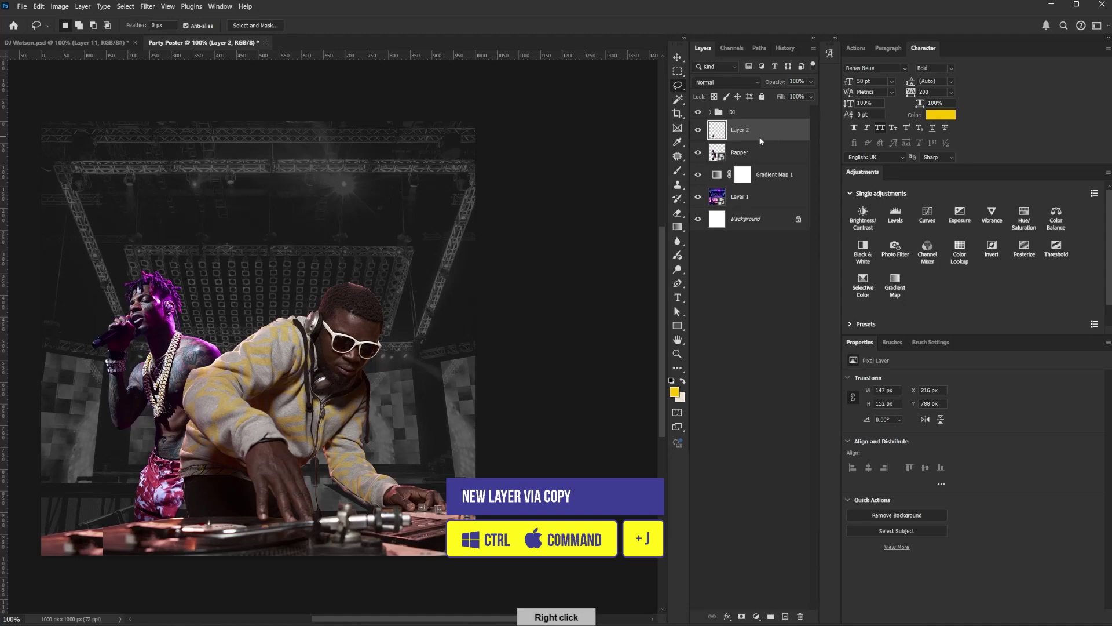
click(765, 134)
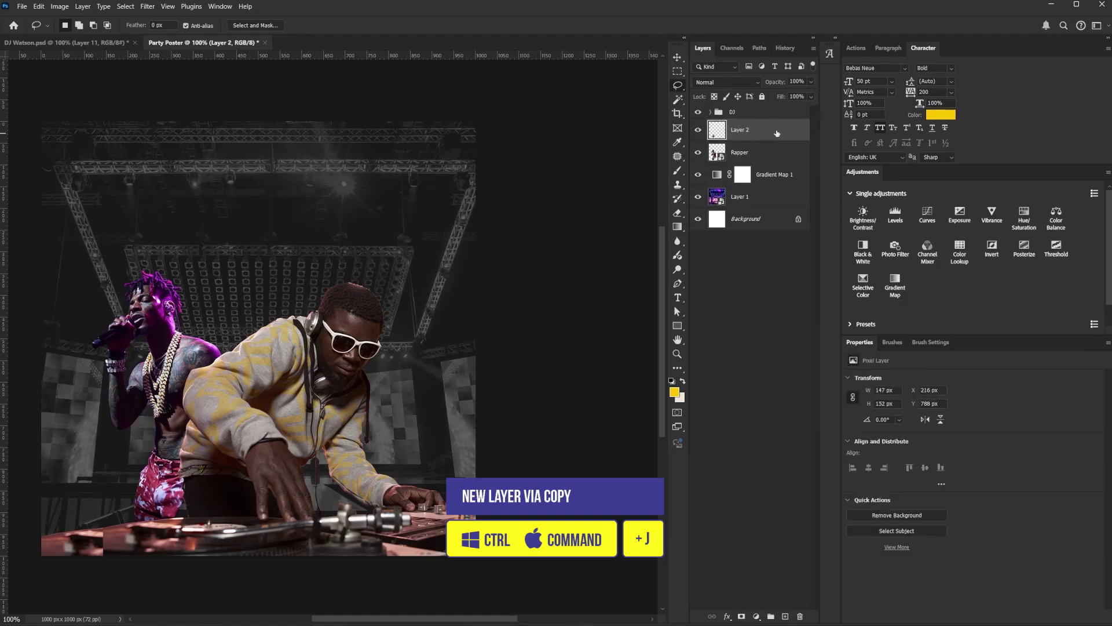
Move the copied shorts layer beneath the Rapper layer and shift the piece slightly to extend the shorts behind the turntables.
drag(774, 160, 774, 165)
key(v)
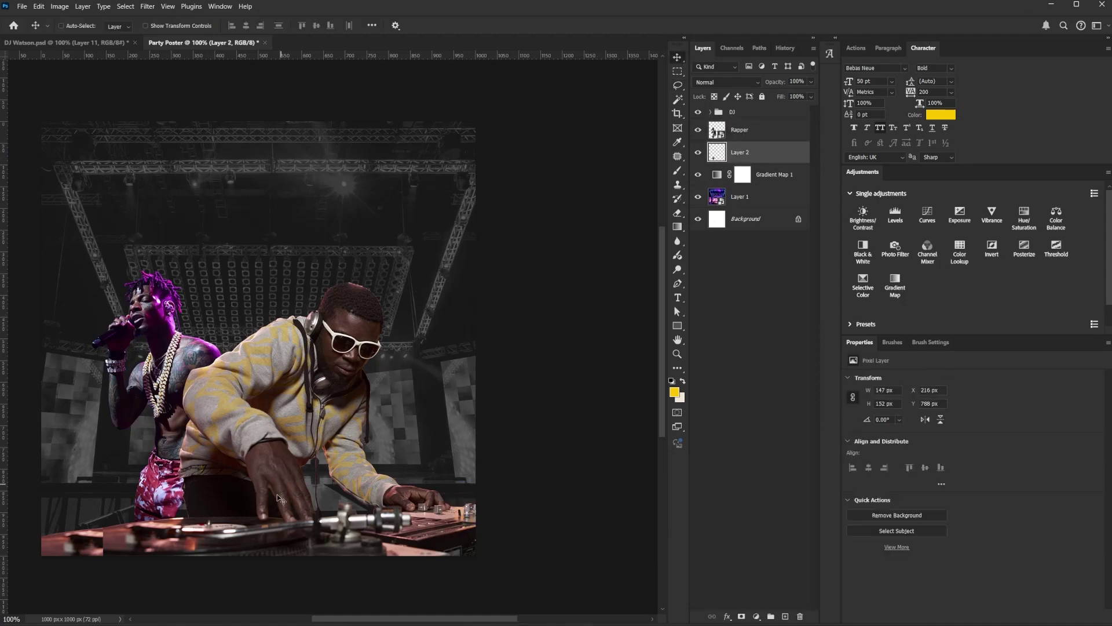
drag(278, 494, 297, 501)
Group the Rapper layer with the copied shorts layer and name the group Artist.
shift+click(767, 136)
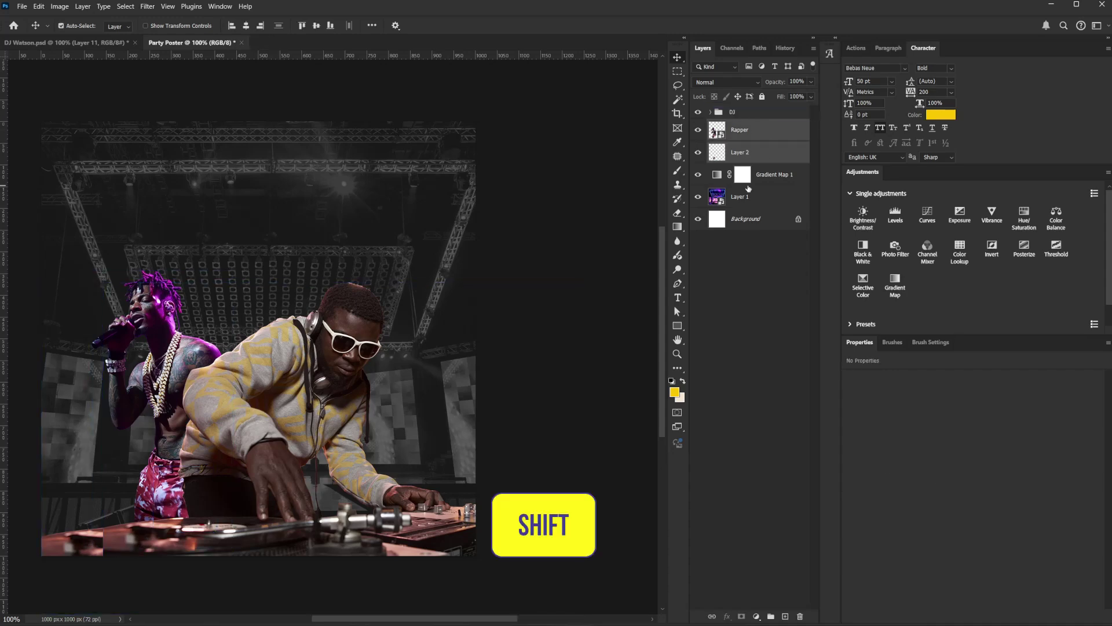
key(ctrl+g)
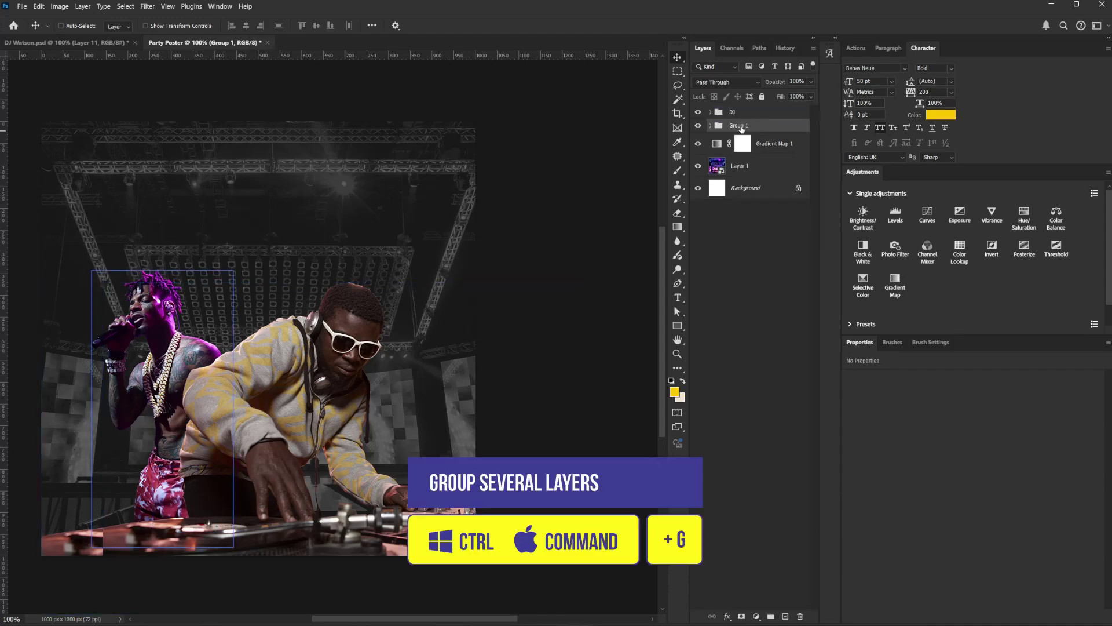
double_click(739, 126)
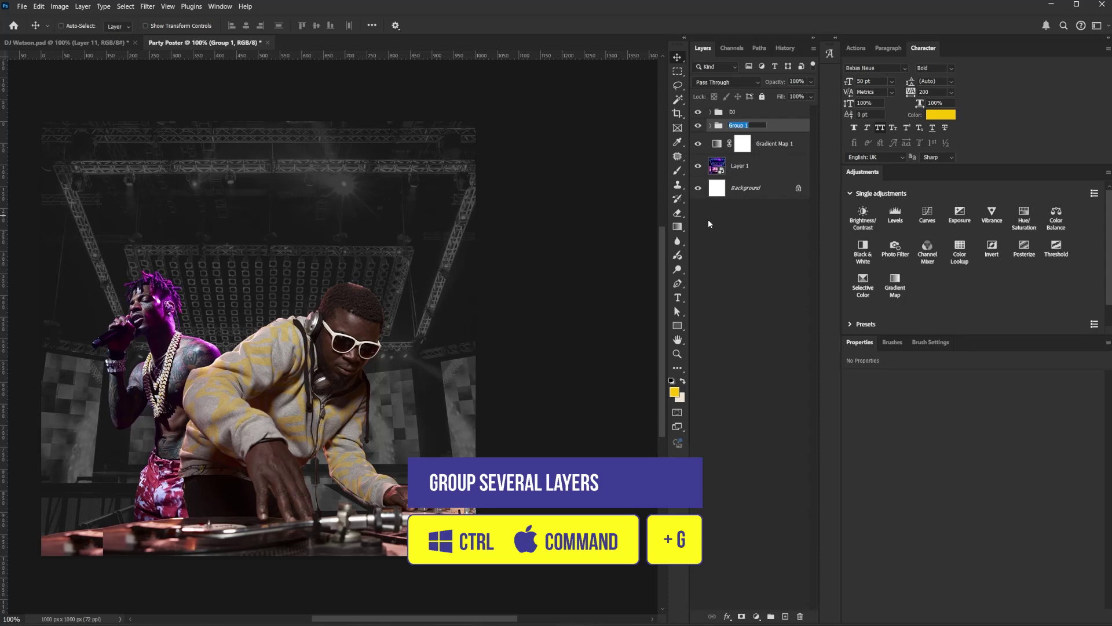
text(Areist)
key(Return)
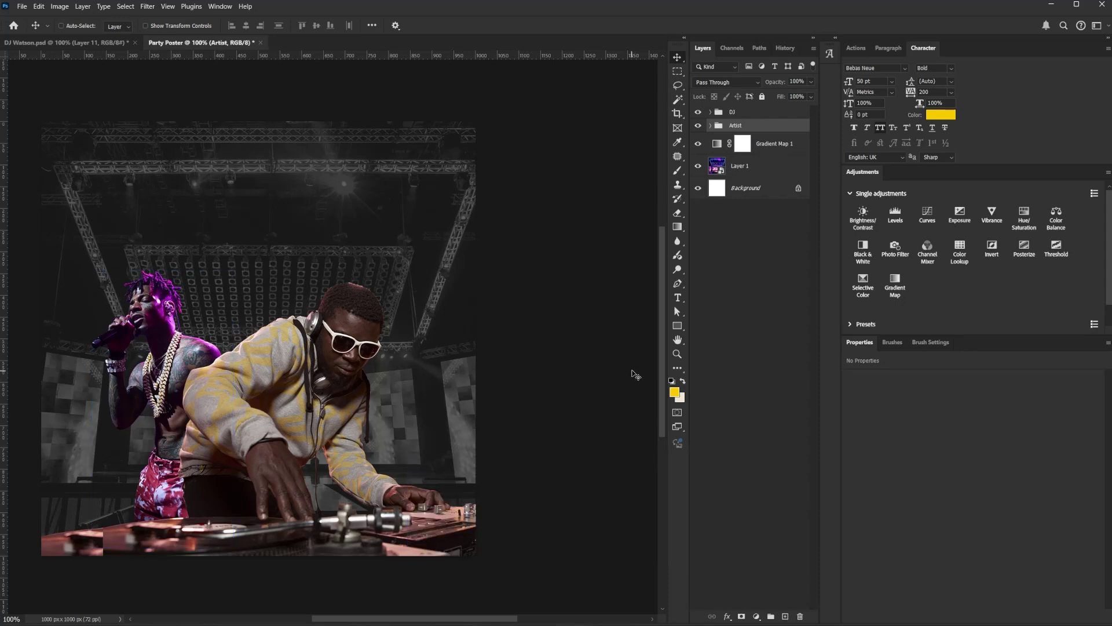
Add a Black & White adjustment above the Artist group and clip it to that group.
key(ctrl)
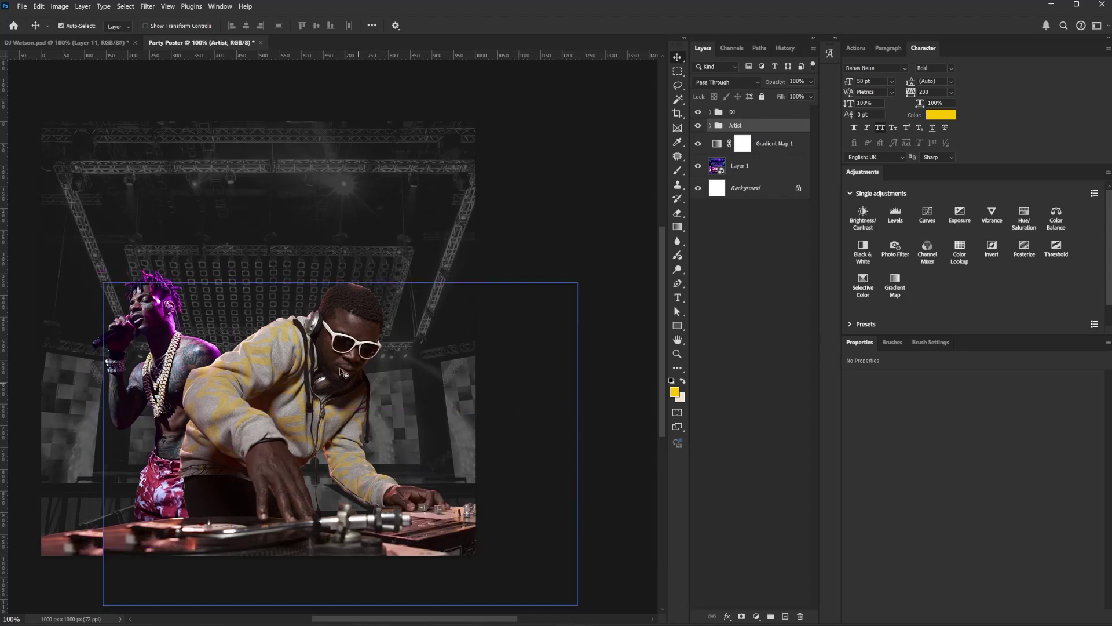
scroll(284, 343, up, 5)
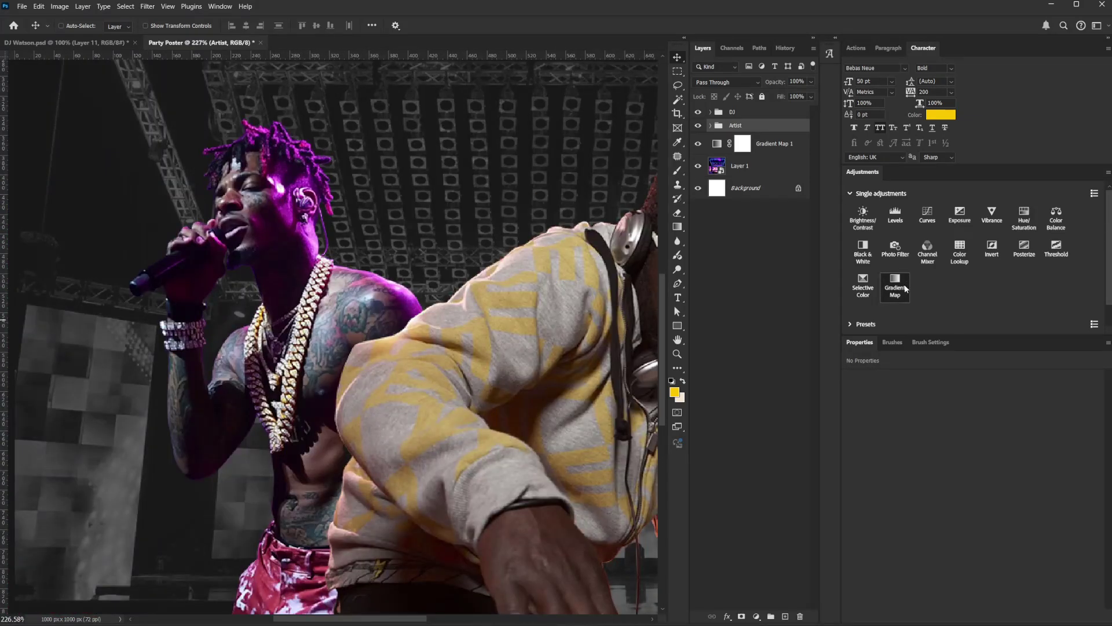
click(864, 252)
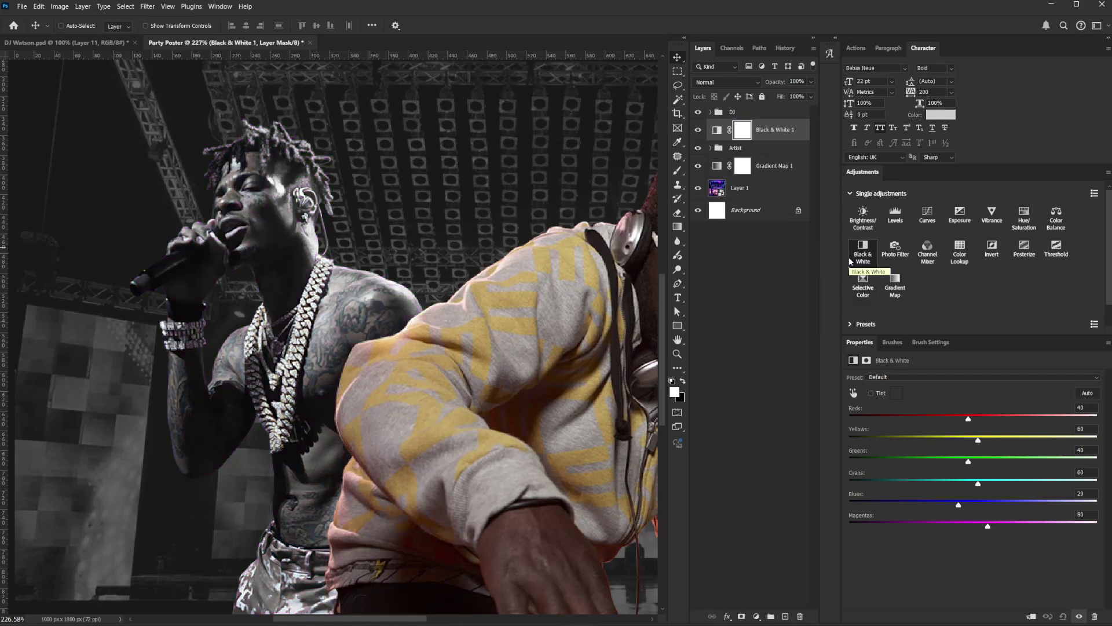
click(220, 6)
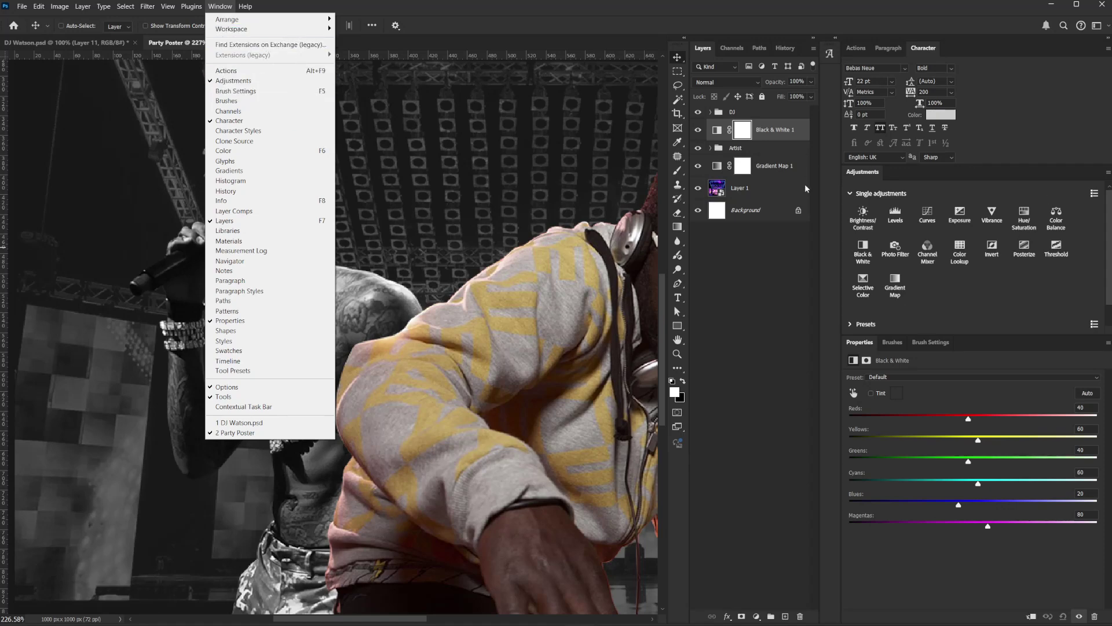
click(992, 177)
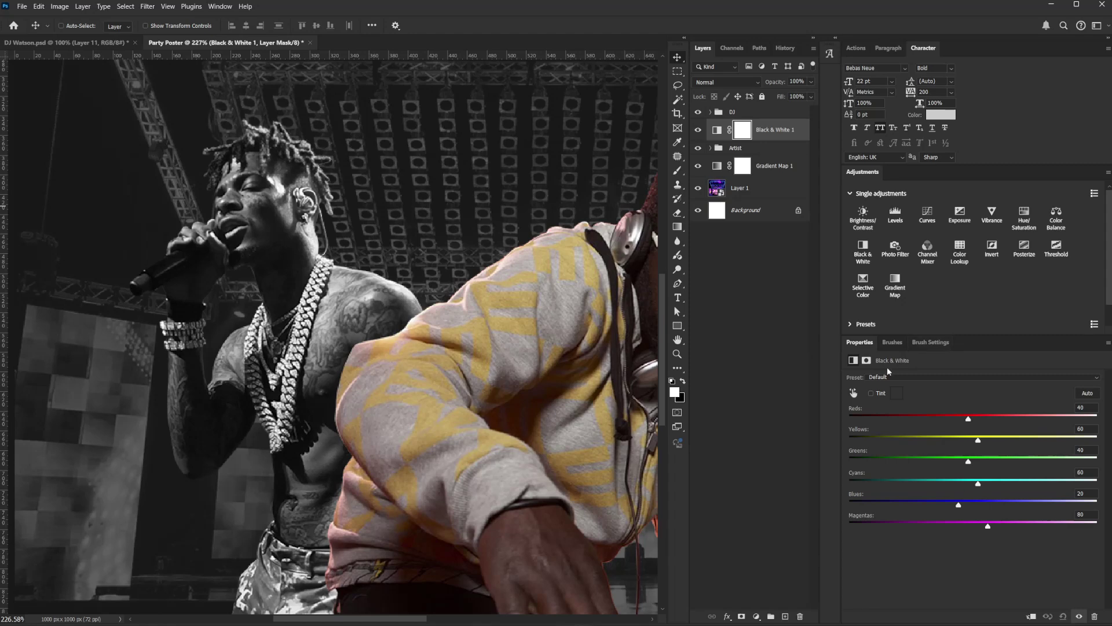
drag(497, 371, 470, 372)
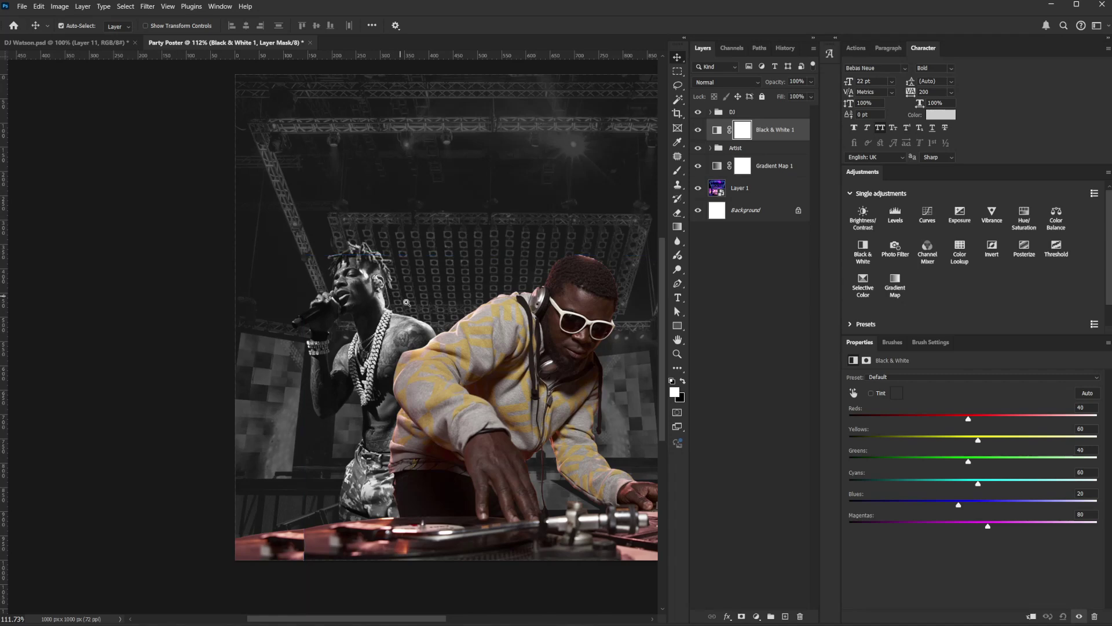
drag(405, 302, 463, 333)
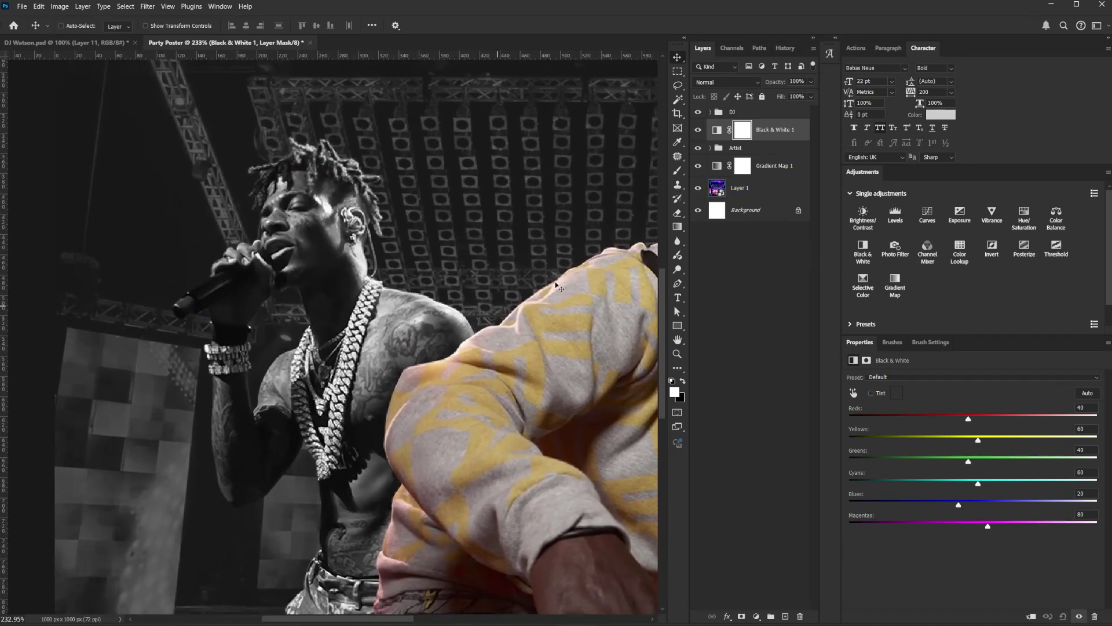
click(1030, 615)
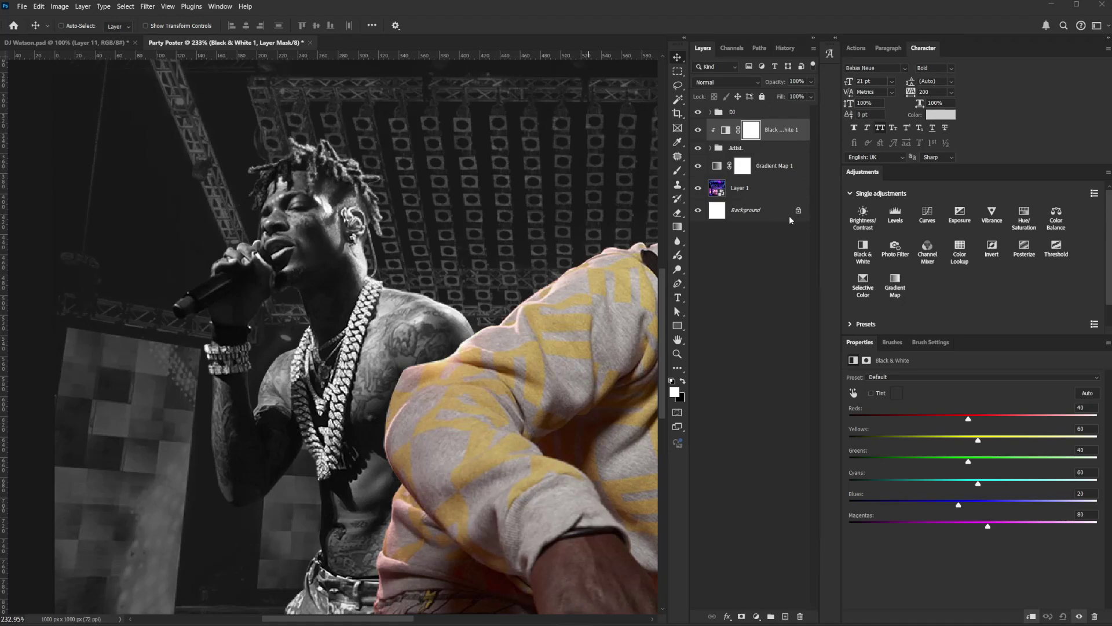
Add a Hue/Saturation adjustment clipped to the Artist group and colorize it with hue 17 and saturation 62.
click(1023, 221)
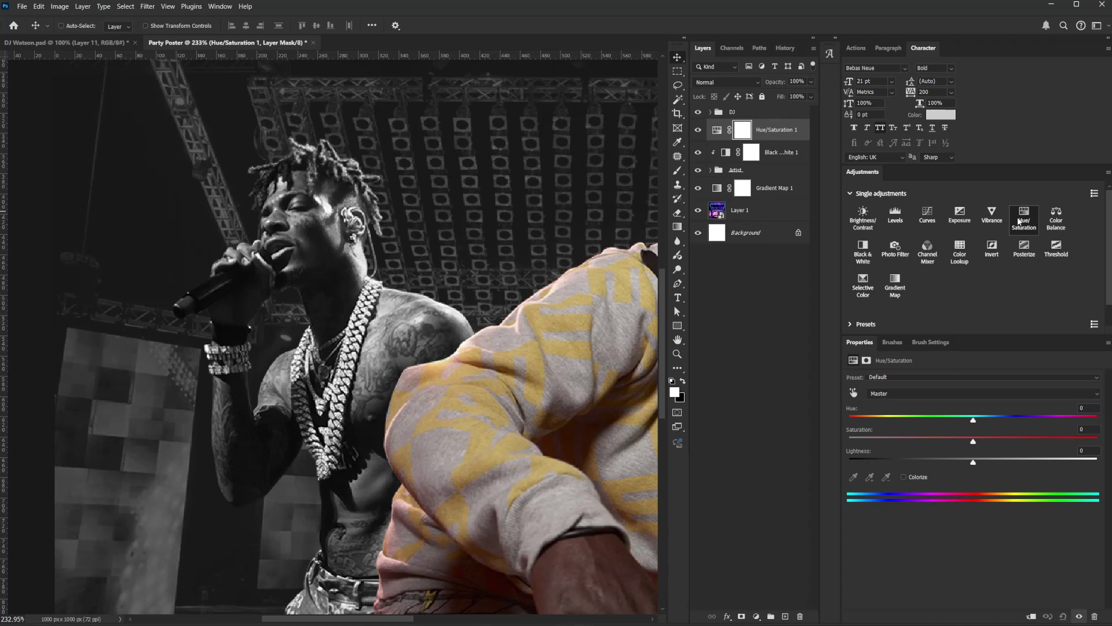
click(1031, 615)
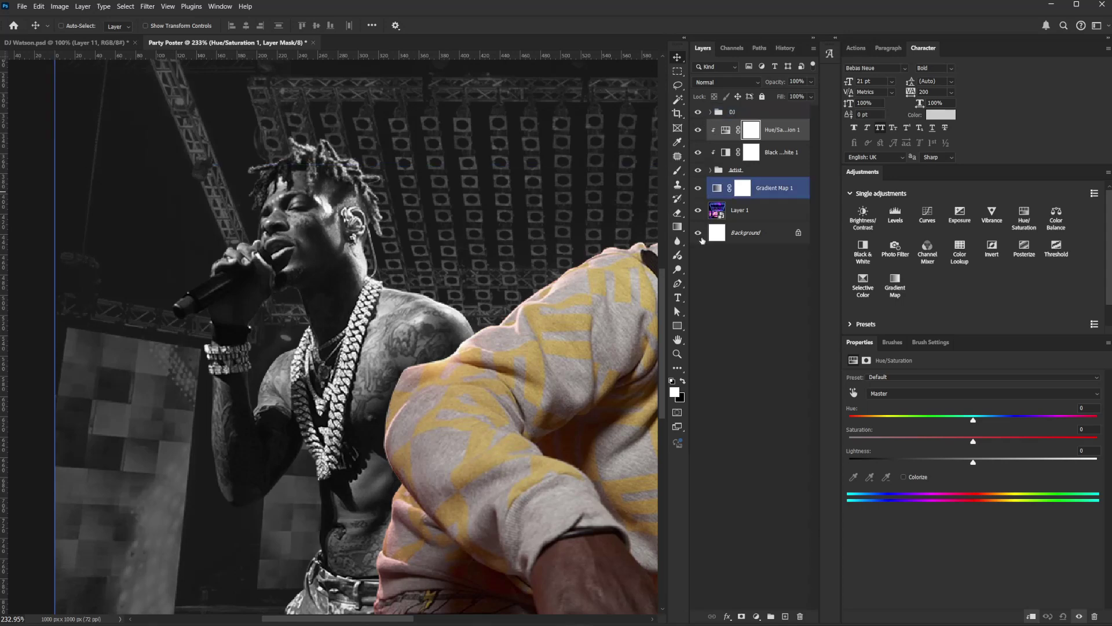
click(903, 477)
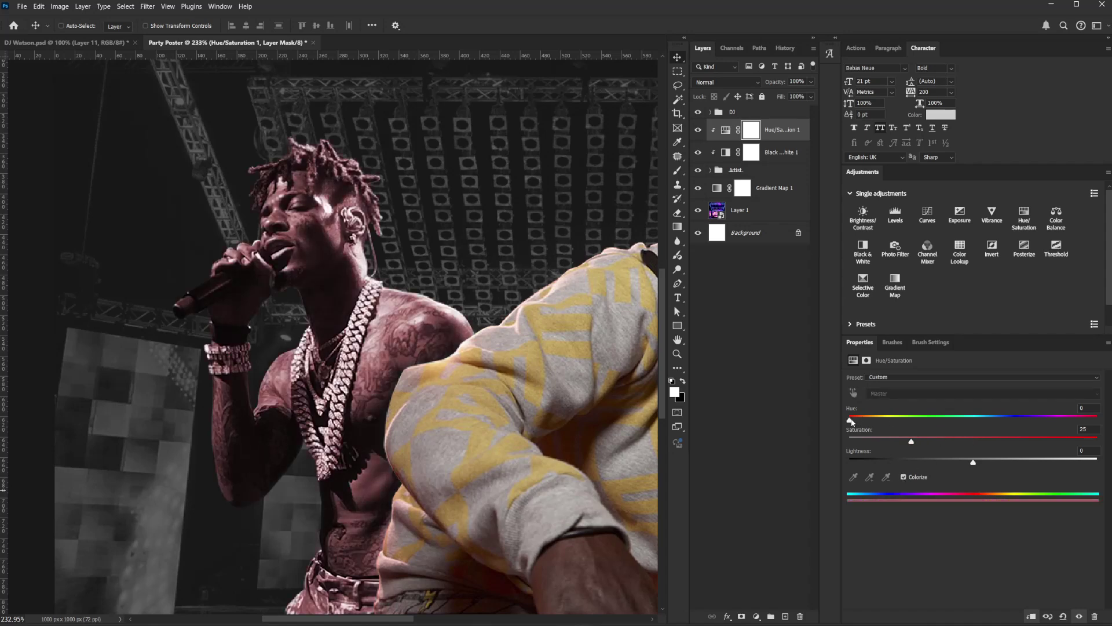
drag(850, 419, 1002, 442)
drag(862, 421, 860, 421)
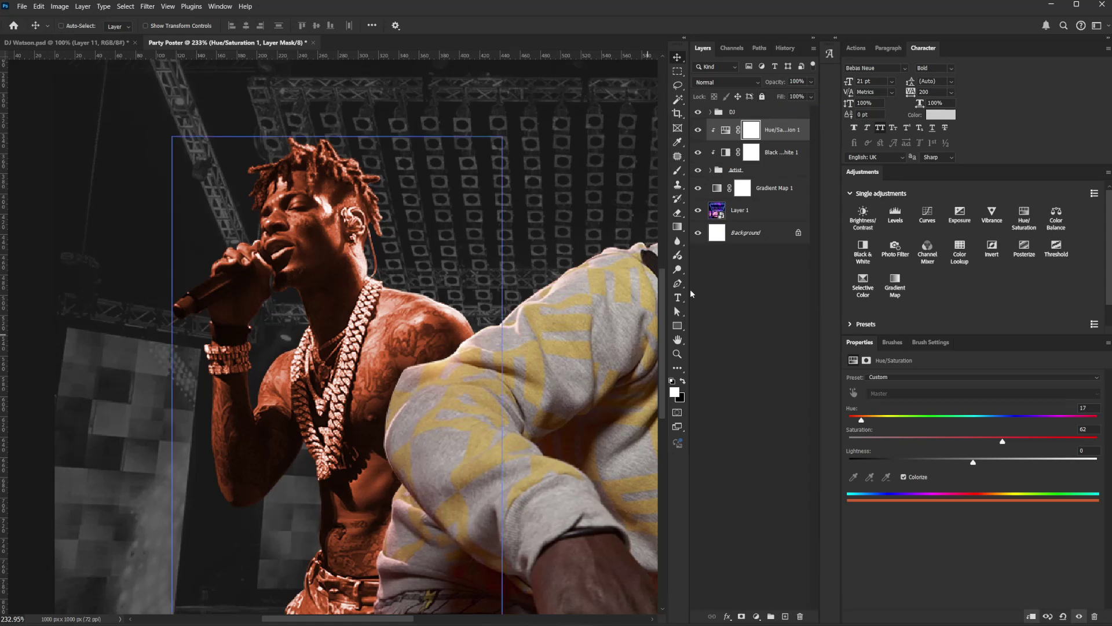
Use Blend If on the Hue/Saturation layer, raising the underlying layer's dark threshold so the orange leaves the artist's shadows.
double_click(782, 130)
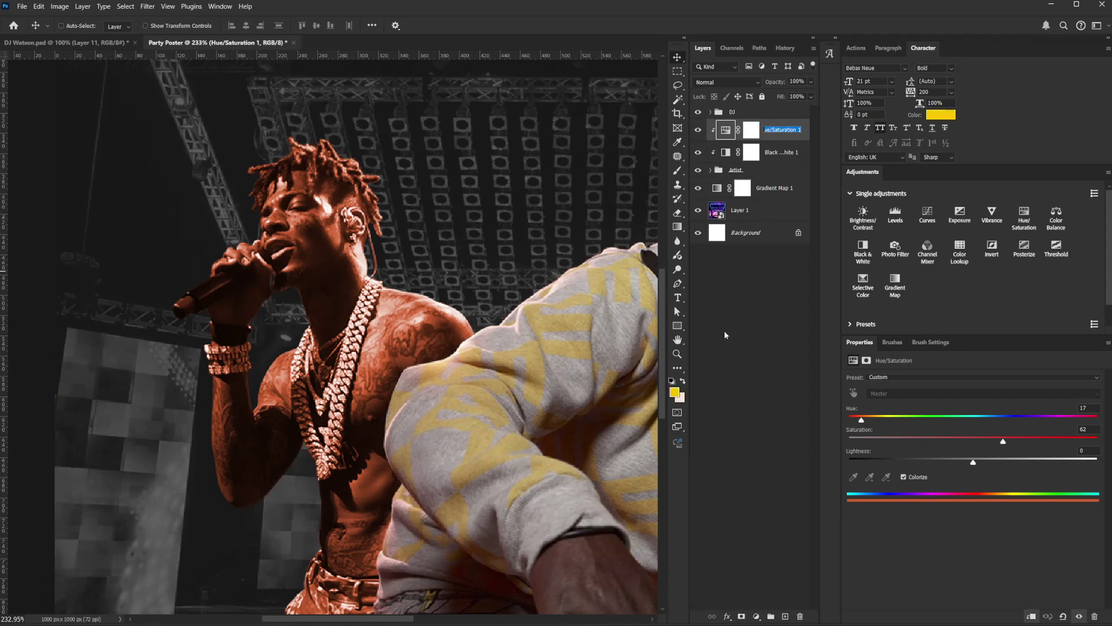
click(805, 140)
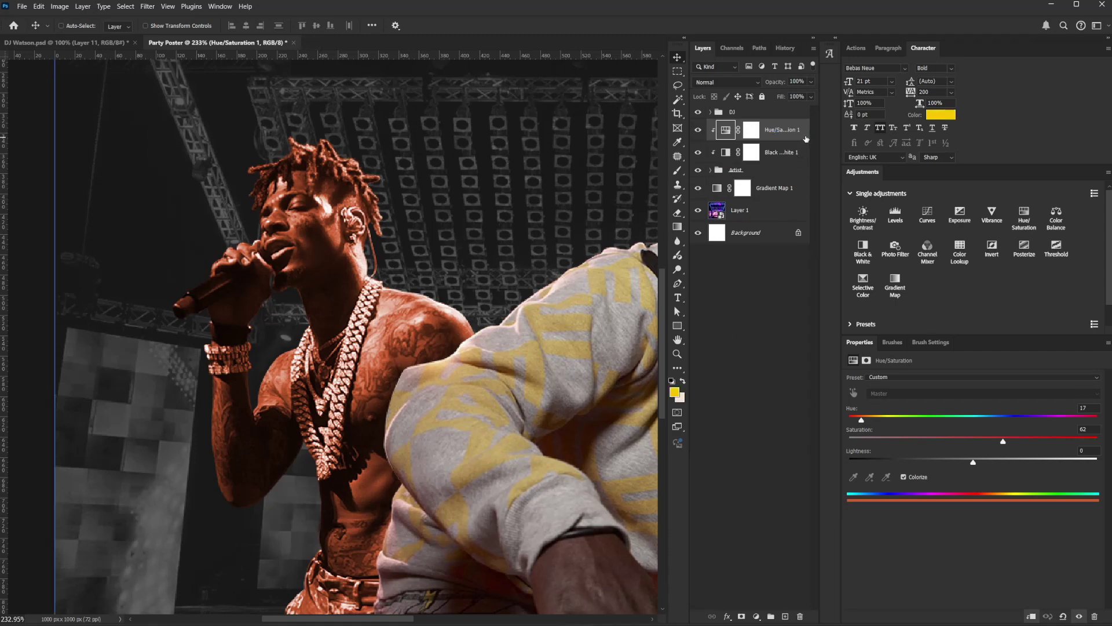
double_click(805, 139)
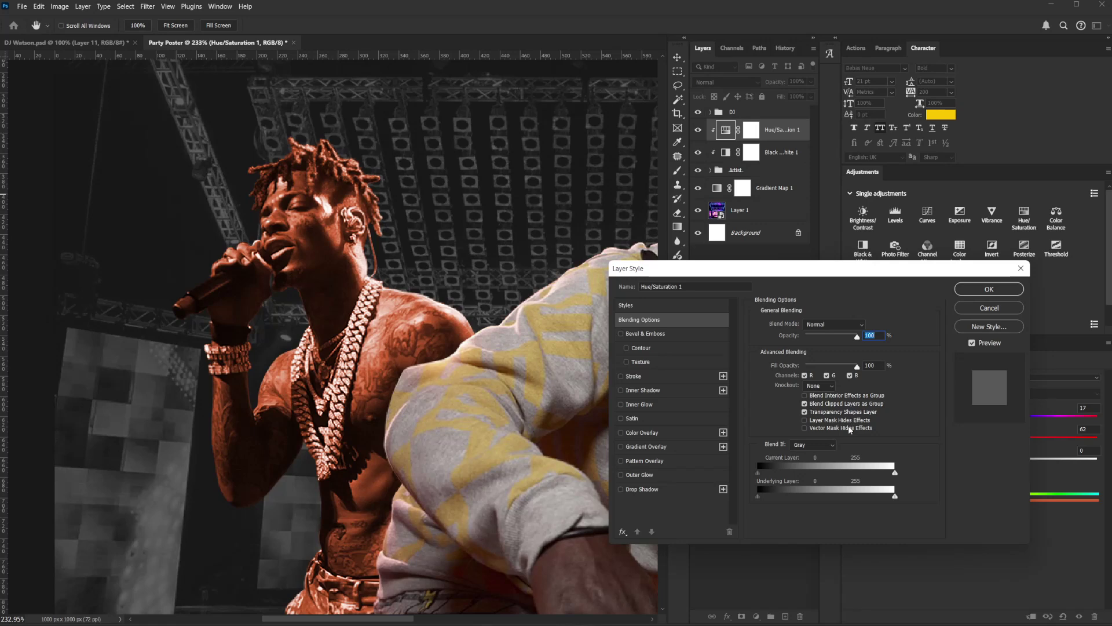
drag(895, 496, 898, 494)
drag(759, 494, 787, 495)
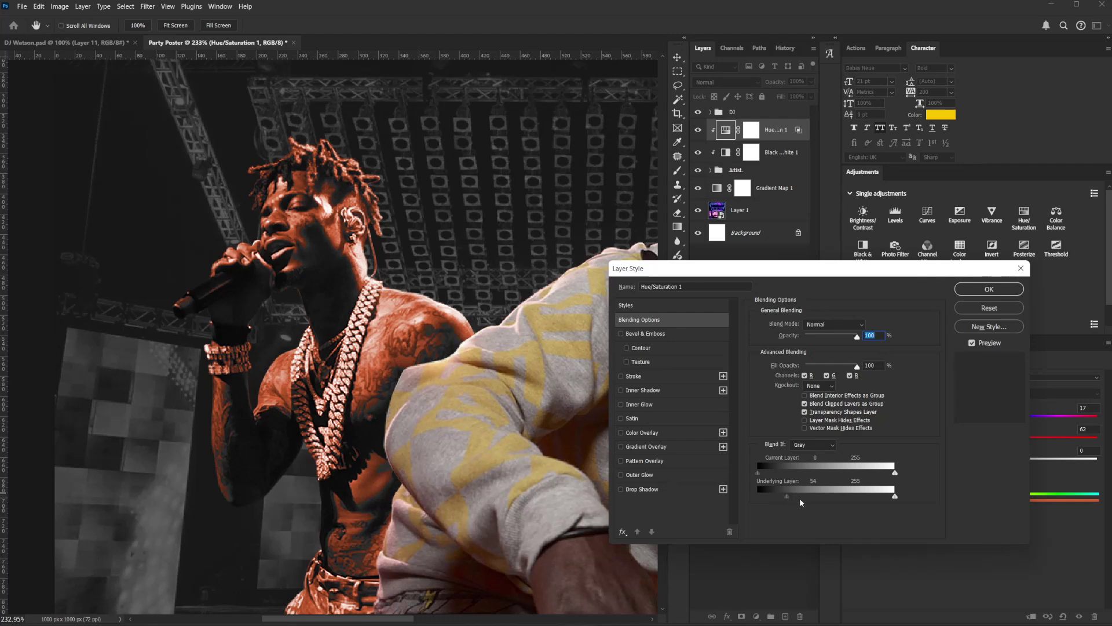
mouse_move(789, 493)
mouse_down()
mouse_move(772, 496)
mouse_move(801, 495)
mouse_up()
click(985, 289)
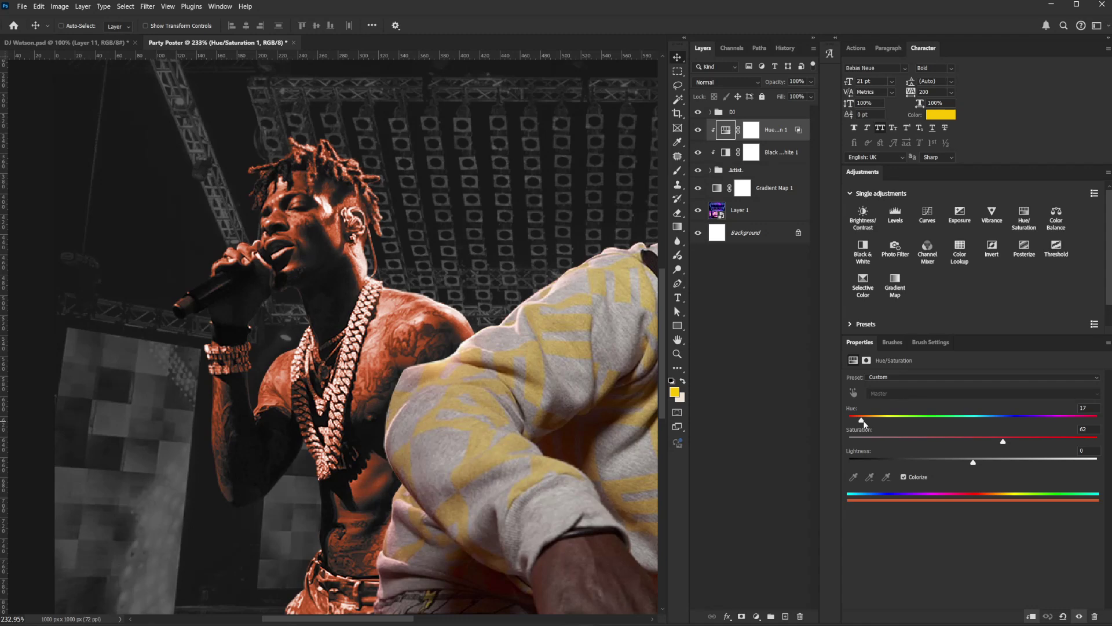
Invert the Hue/Saturation layer's mask to black to hide the orange colouring.
mouse_move(750, 130)
mouse_down()
mouse_move(748, 204)
mouse_move(749, 131)
mouse_up()
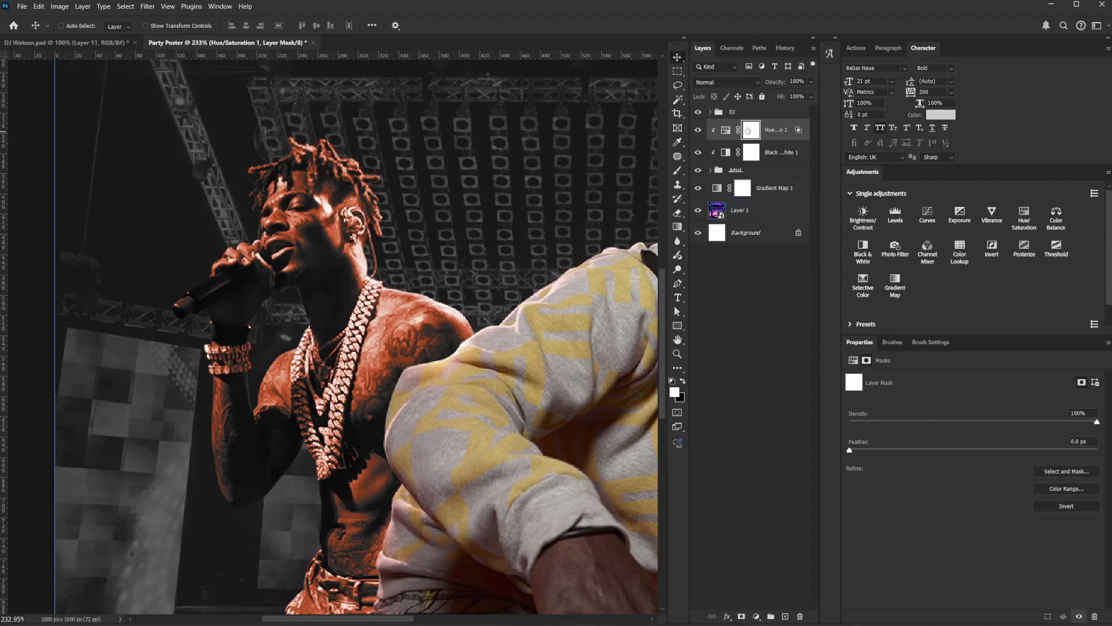
key(ctrl+semicolon)
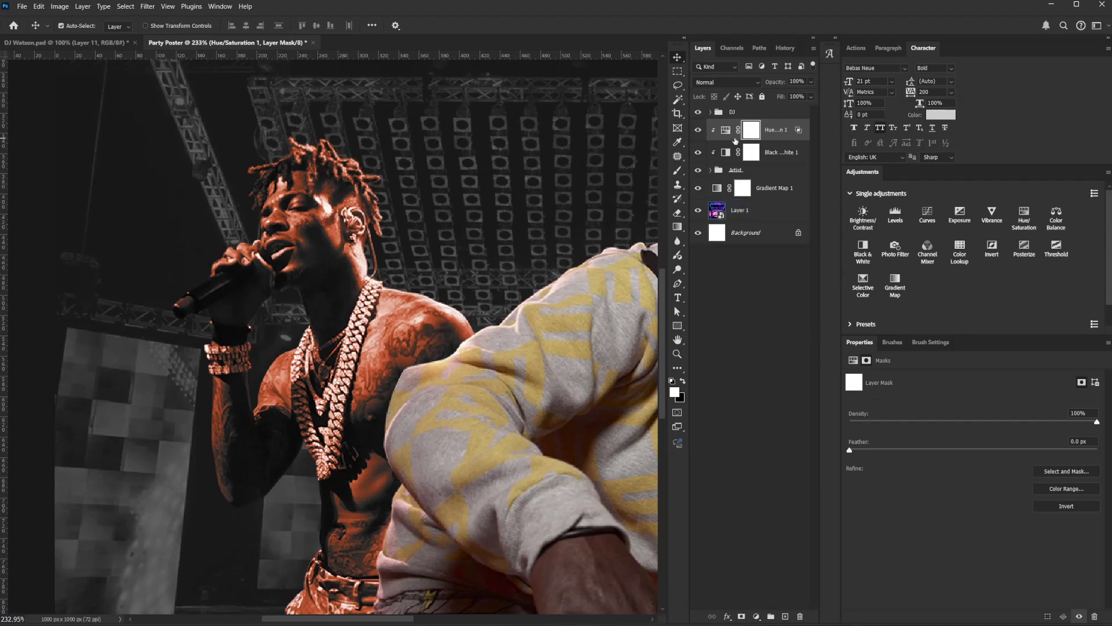
key(ctrl+i)
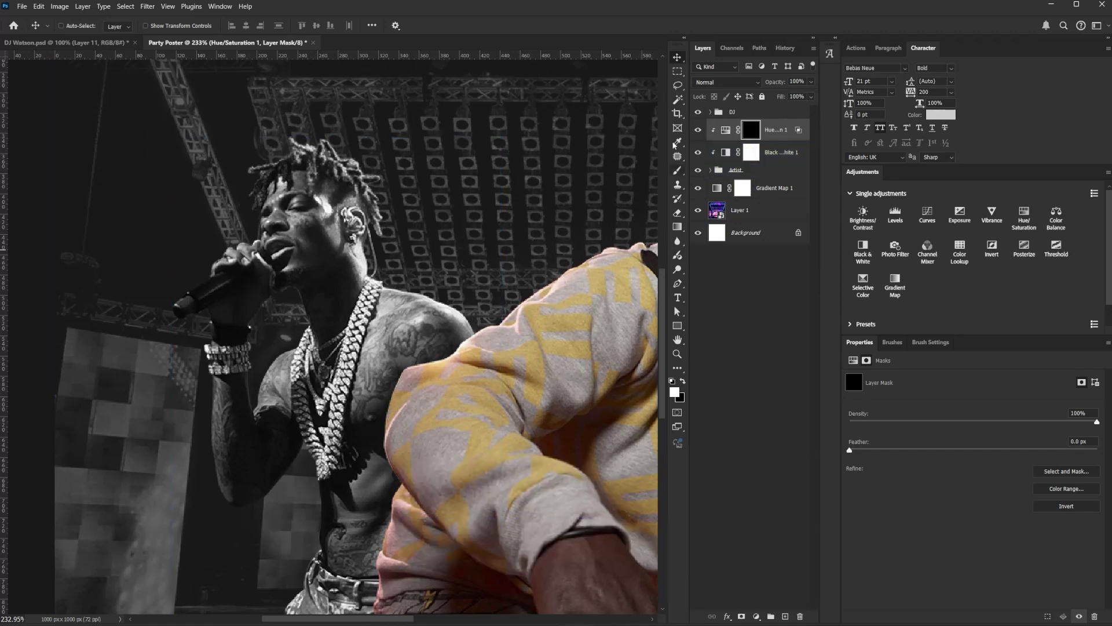
Set up a soft round 30 px brush at 0% hardness, with pen pressure controlling opacity instead of size.
click(677, 170)
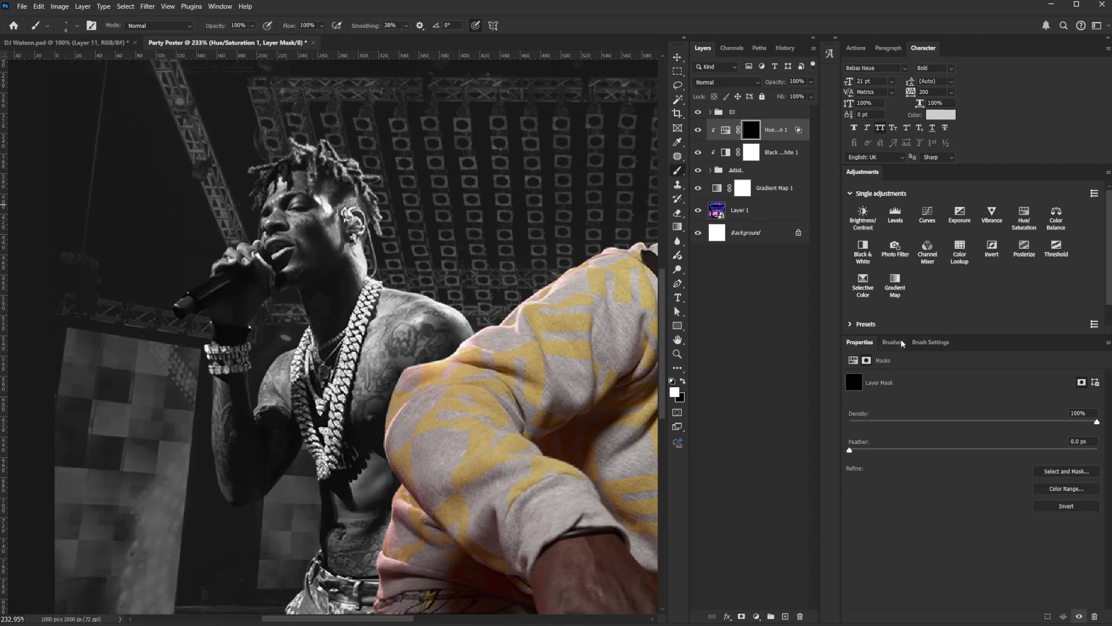
click(926, 343)
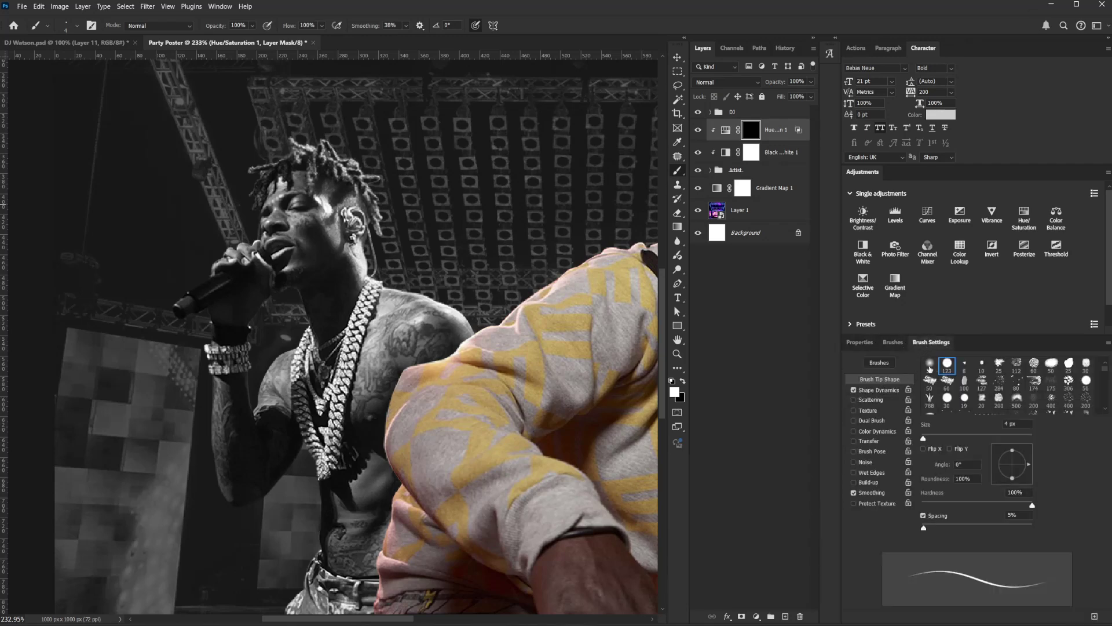
click(930, 364)
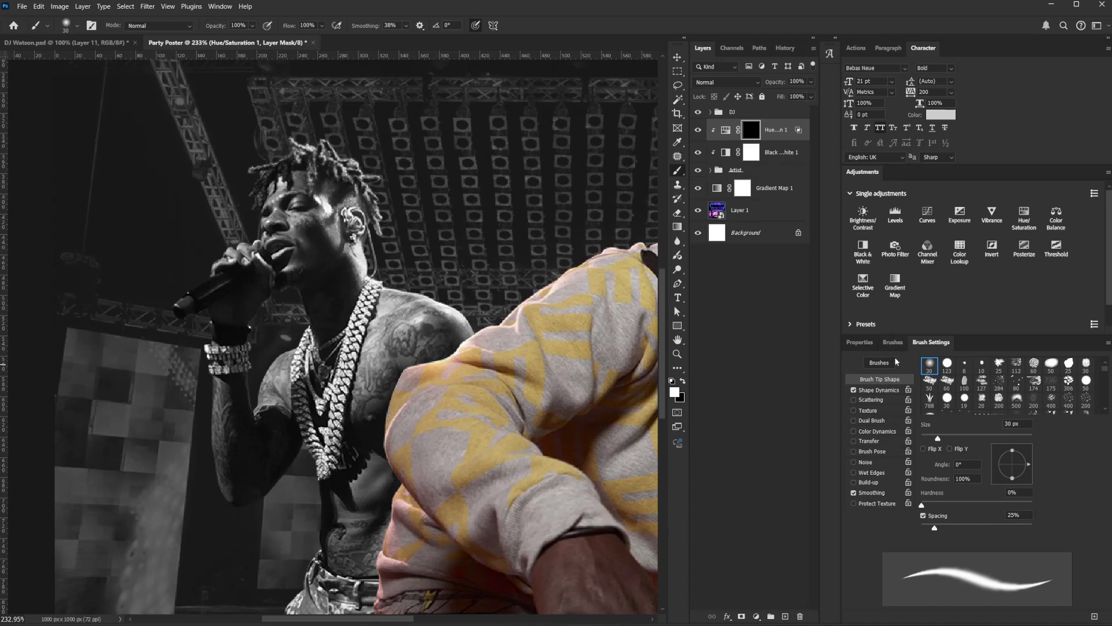
click(475, 25)
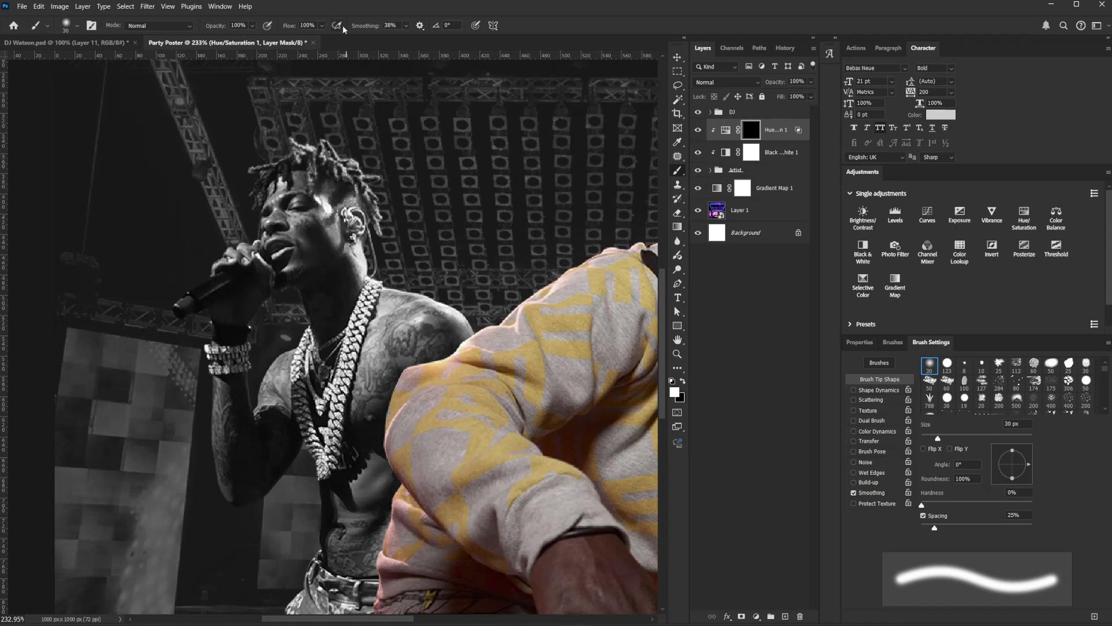
click(269, 27)
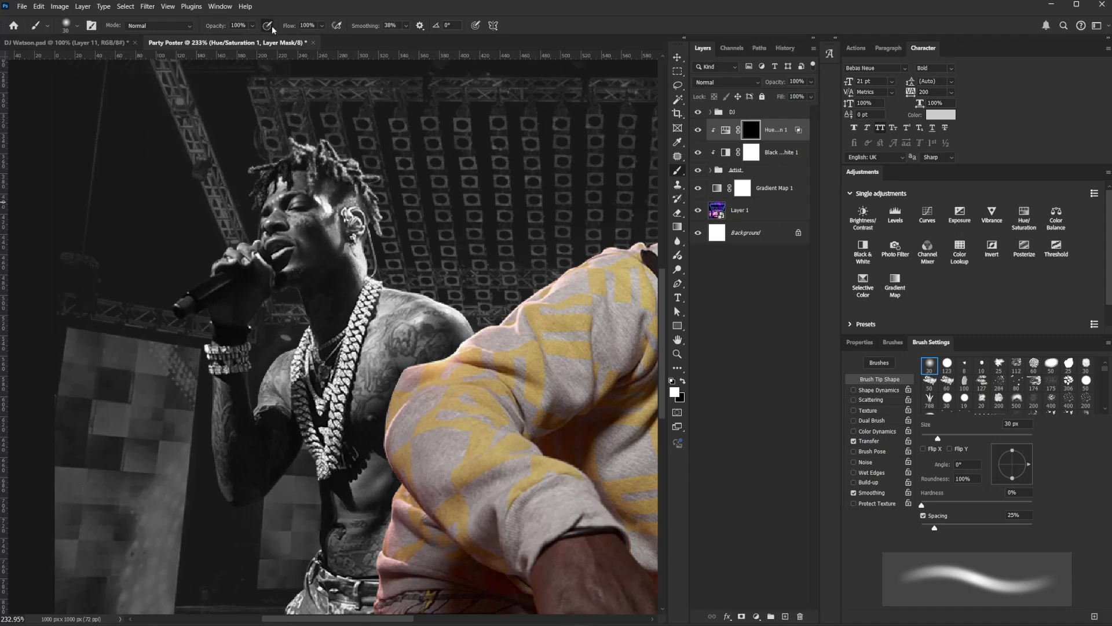
click(322, 26)
drag(283, 41, 287, 43)
drag(288, 41, 373, 40)
key(Escape)
Reveal orange light on the artist's forehead, cheek and jaw by painting white on the Hue/Saturation mask with an 8–9 px brush.
key(bracketleft)
key(bracketleft)
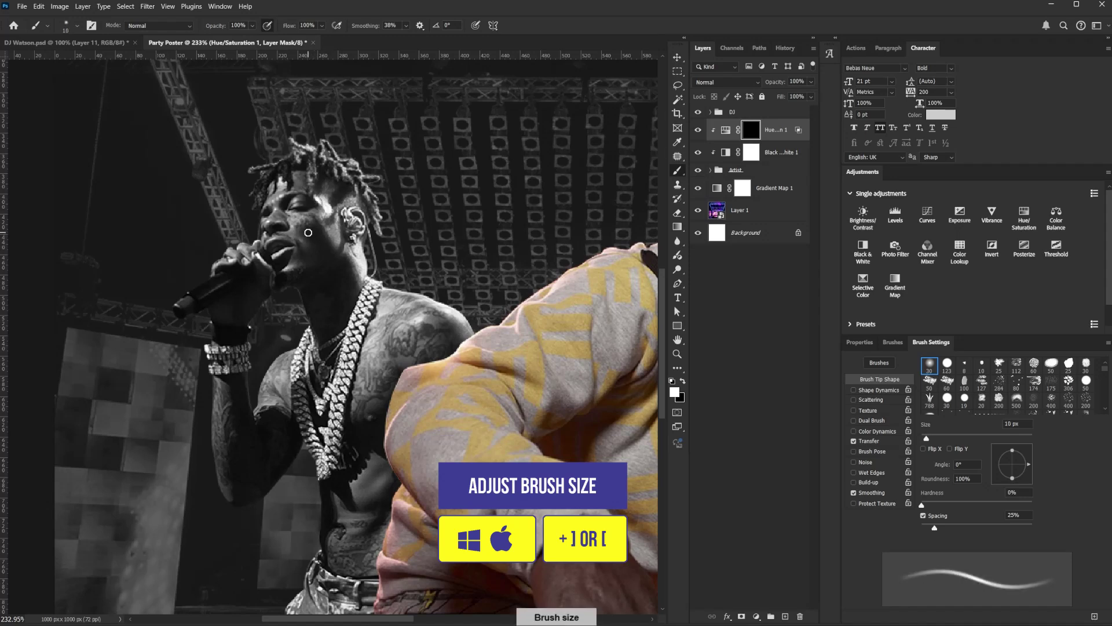
key(bracketleft)
key(bracketleft)
key(bracketleft)
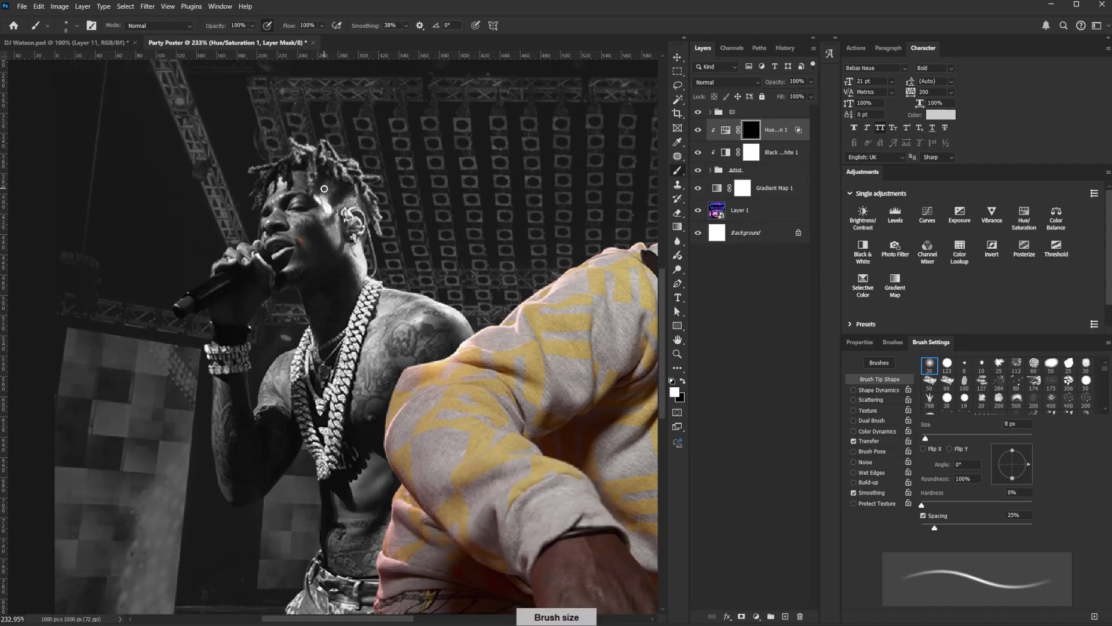
key(bracketright)
mouse_move(319, 176)
mouse_down()
mouse_move(322, 220)
mouse_move(319, 208)
mouse_move(351, 259)
mouse_up()
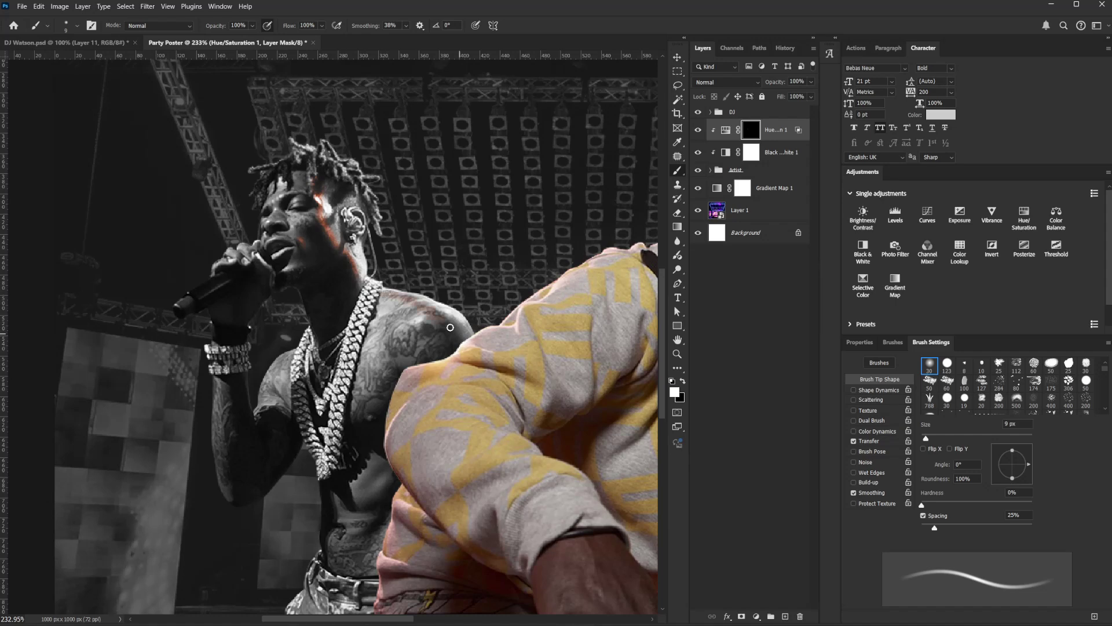
Paint finer orange accents on the mask around the artist's ear, hairline and shoulder edges, reducing the brush to as little as 2 px.
key(bracketright)
key(bracketleft)
key(bracketleft)
key(bracketleft)
key(bracketleft)
key(bracketleft)
key(bracketleft)
key(bracketleft)
key(bracketleft)
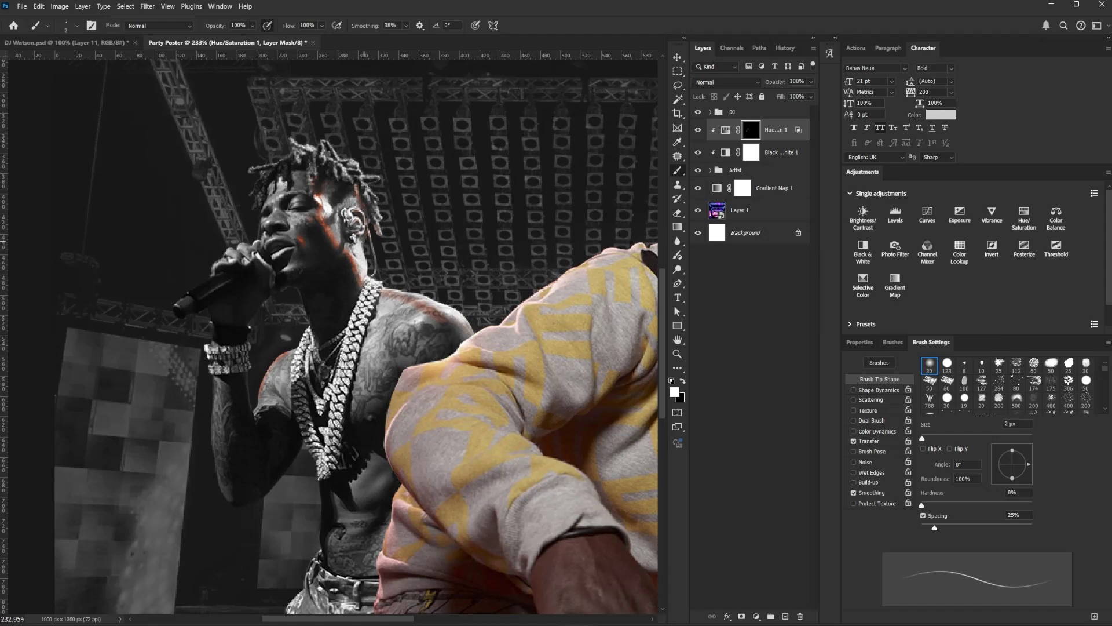
key(bracketright)
key(bracketright)
key(bracketright)
key(bracketright)
Add a yellow #fac600 Solid Color fill above the Hue/Saturation layer and clip it to the Artist group.
click(726, 130)
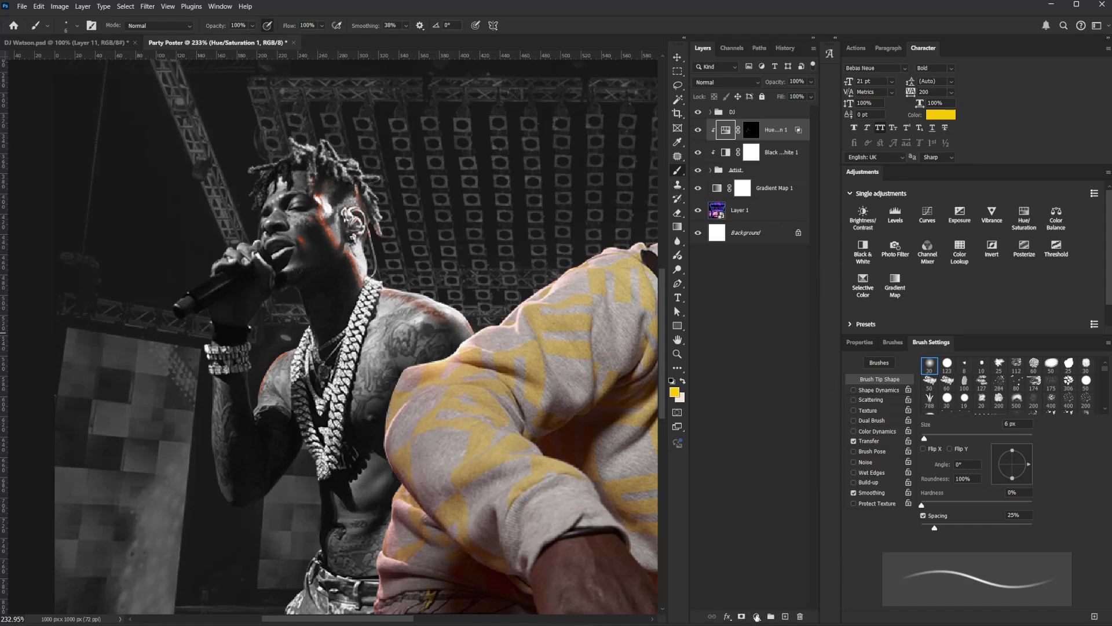
click(756, 617)
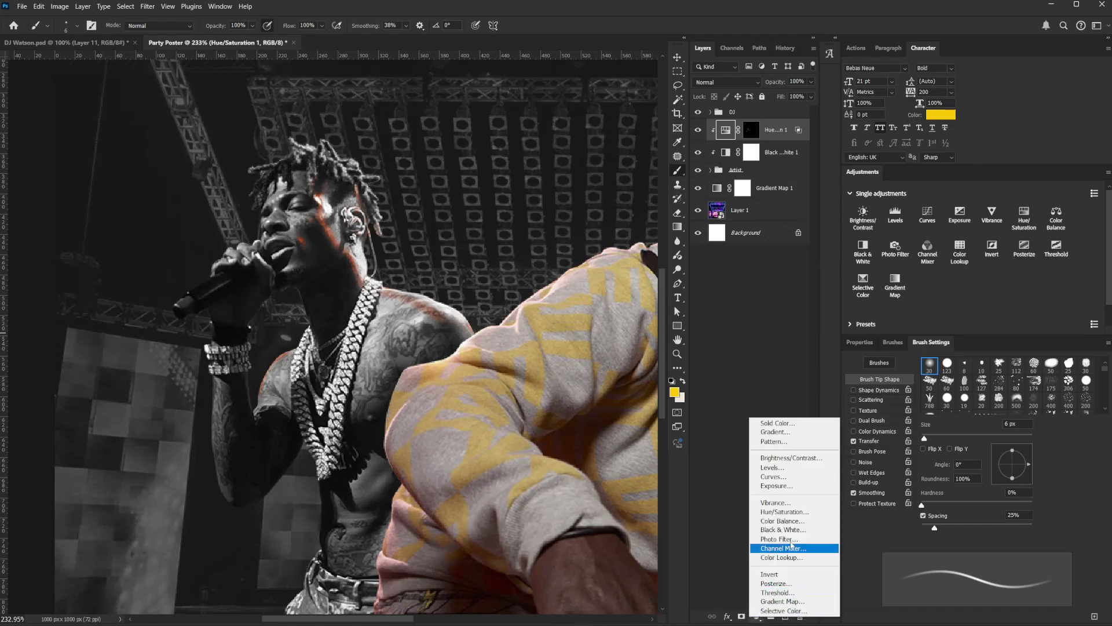
click(791, 424)
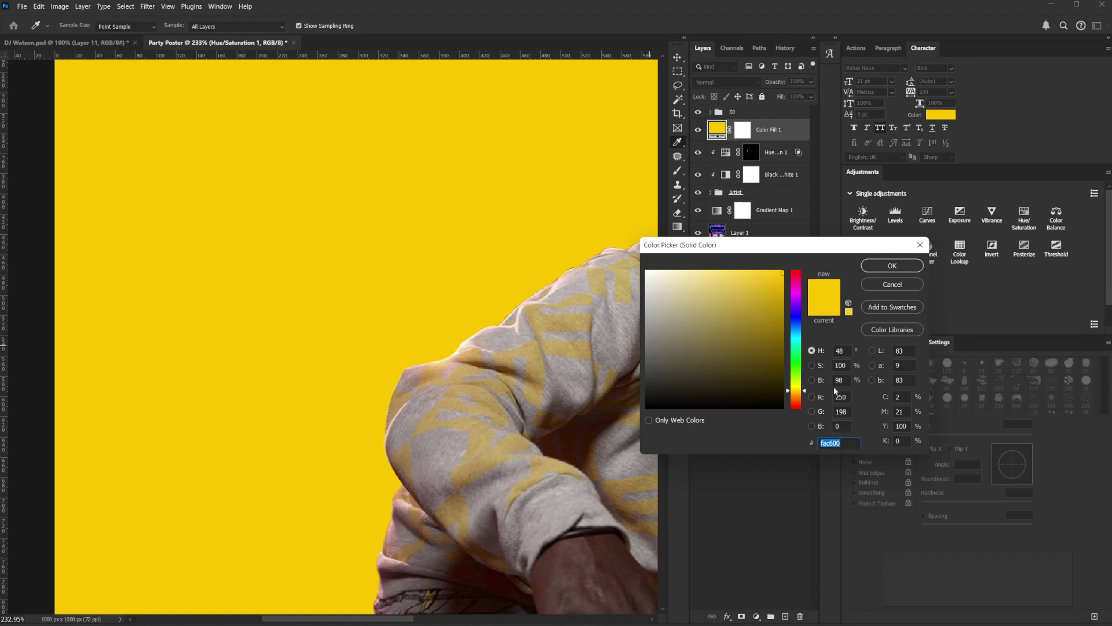
click(886, 265)
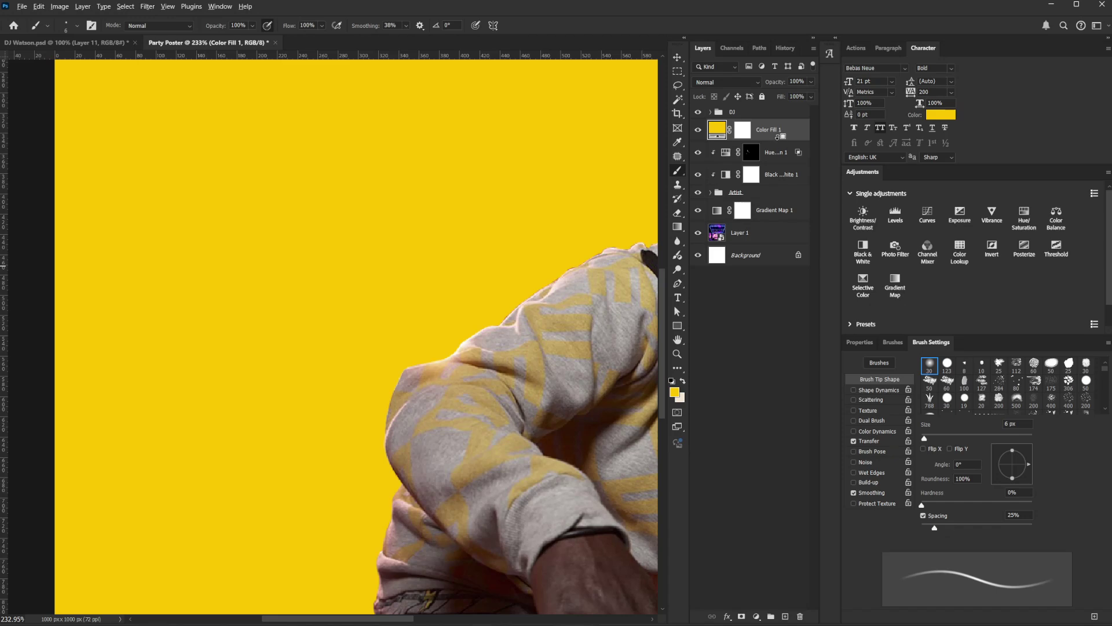
alt+click(778, 137)
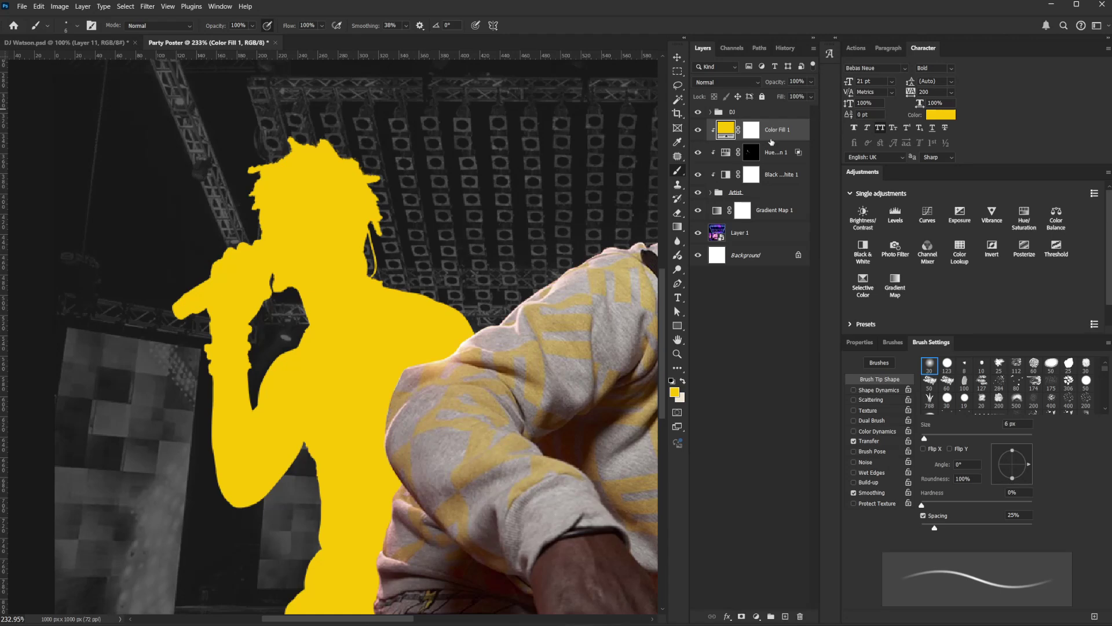
Split the yellow fill's Blend If underlying dark threshold to 88 / 165 and invert the fill's mask to black.
double_click(805, 134)
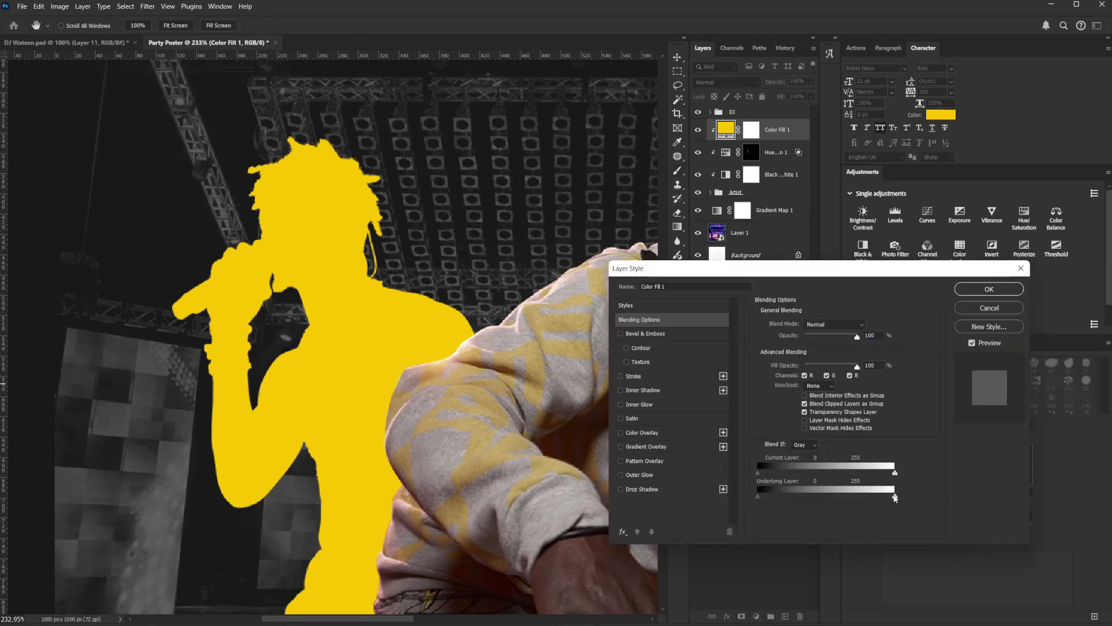
drag(758, 496, 805, 497)
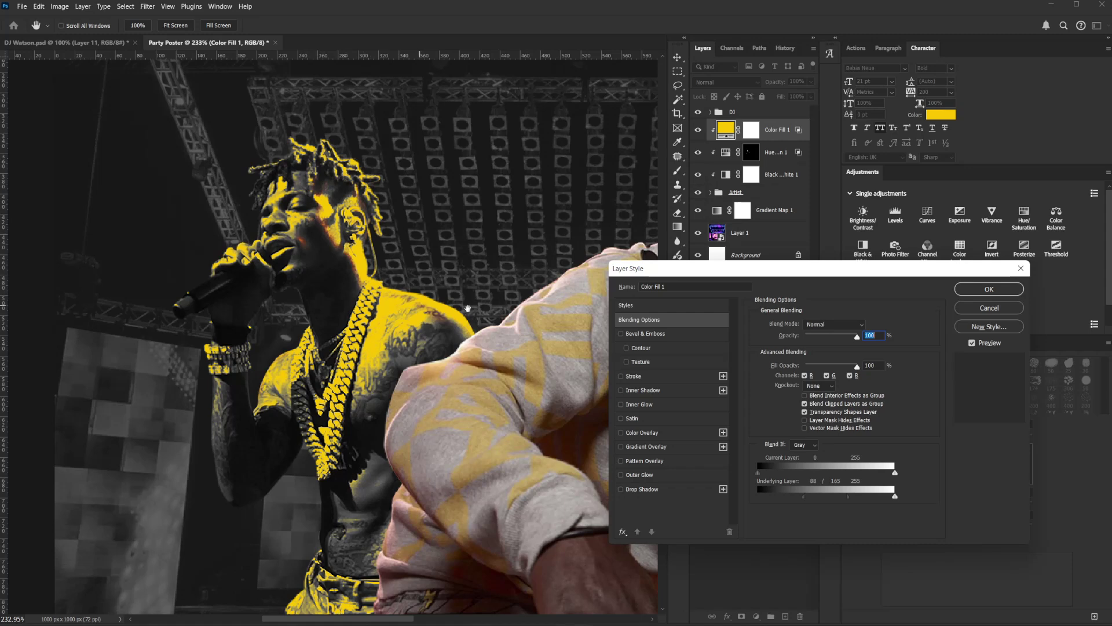
drag(805, 493, 842, 500)
click(988, 288)
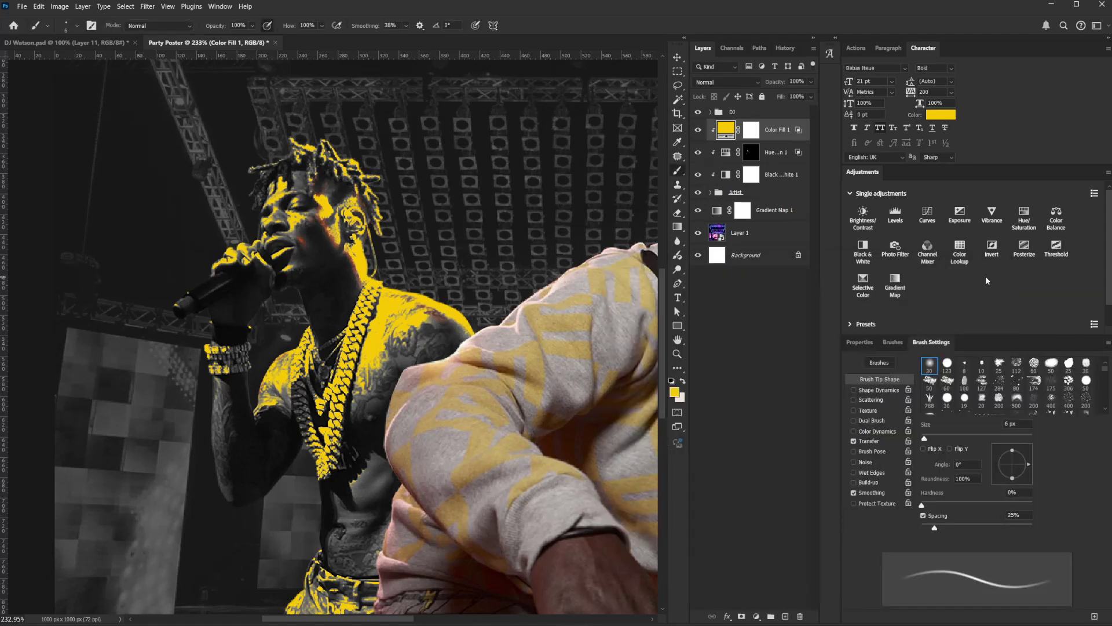
click(751, 130)
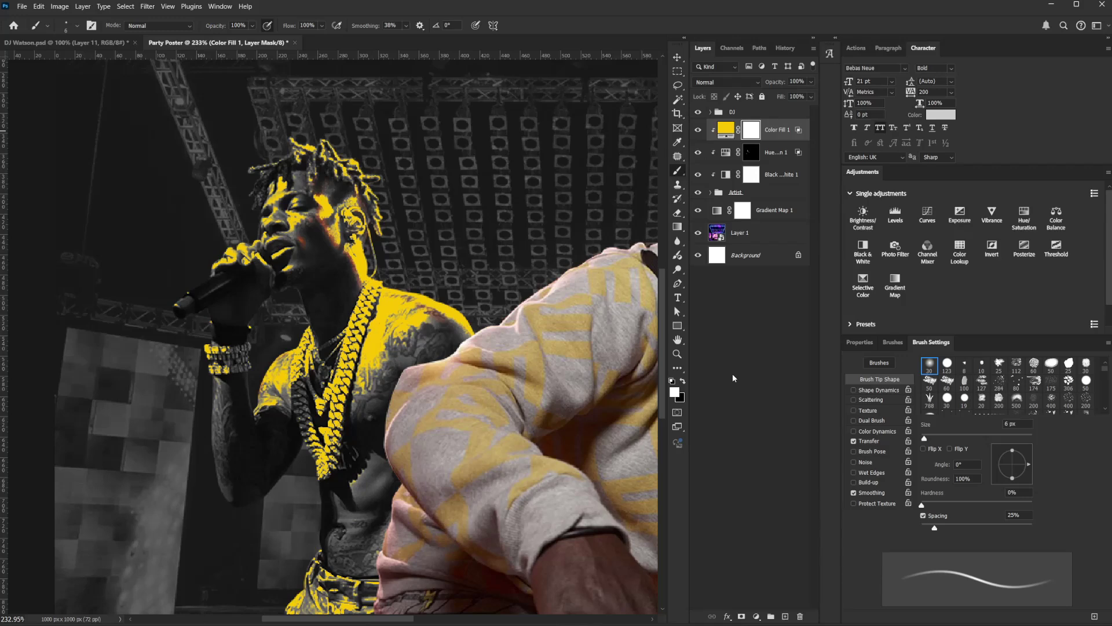
key(ctrl+i)
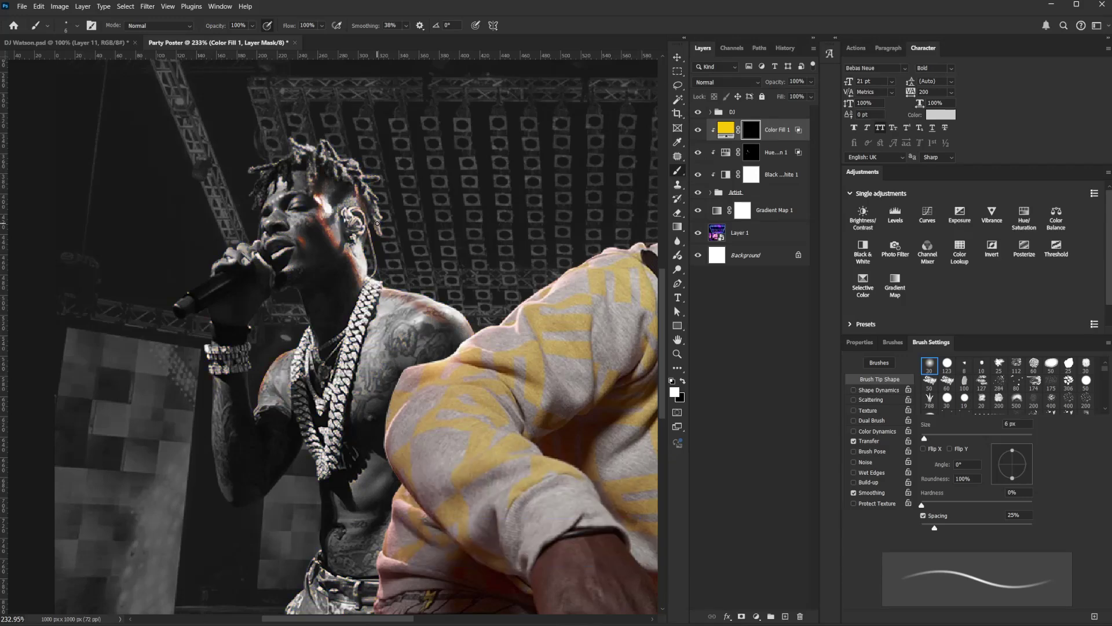
Paint white on the yellow fill's mask with a soft 25 px brush to light the artist's temple, ear and neck.
key(bracketright)
key(bracketright)
key(bracketright)
key(bracketright)
key(bracketright)
key(bracketright)
key(bracketright)
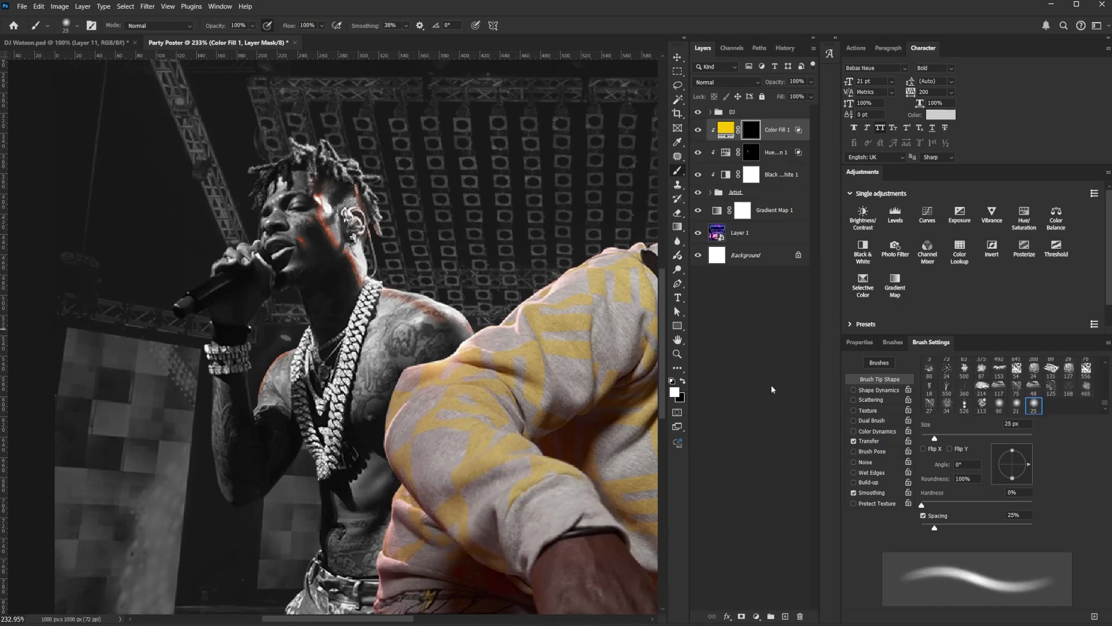
scroll(1106, 405, up, 4)
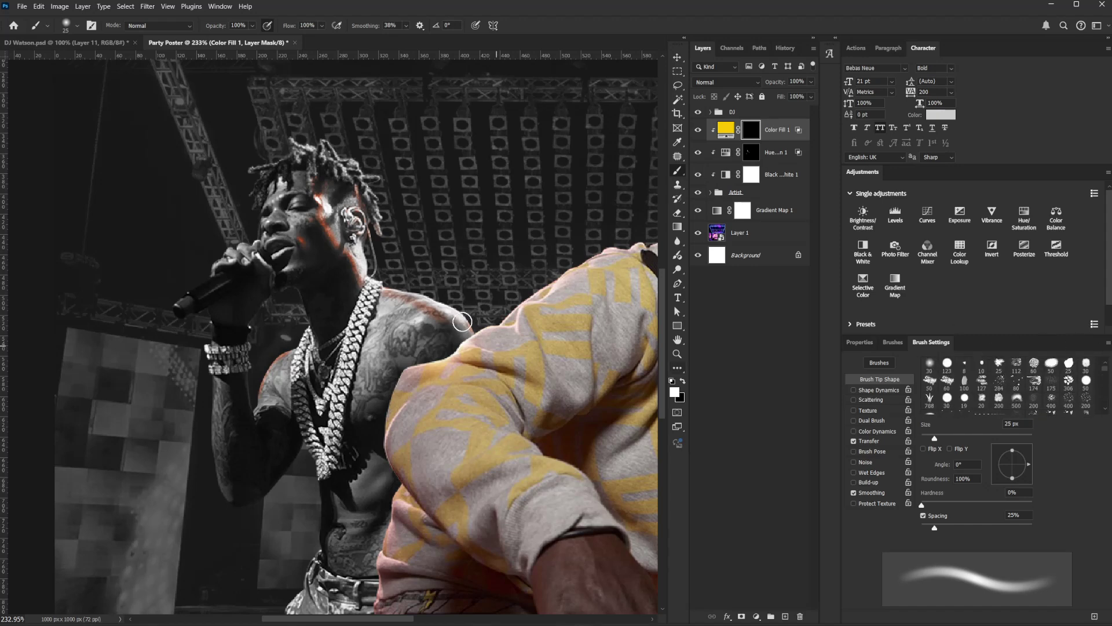
mouse_move(333, 204)
mouse_down()
mouse_move(352, 259)
mouse_move(329, 190)
mouse_move(355, 260)
mouse_move(329, 184)
mouse_move(360, 266)
mouse_move(366, 237)
mouse_move(374, 242)
mouse_move(363, 244)
mouse_move(366, 279)
mouse_move(362, 245)
mouse_up()
Paint yellow rim light onto the artist's dreadlocks and the shoulder nearest the DJ, using brush sizes between 9 and 15 px.
key(bracketleft)
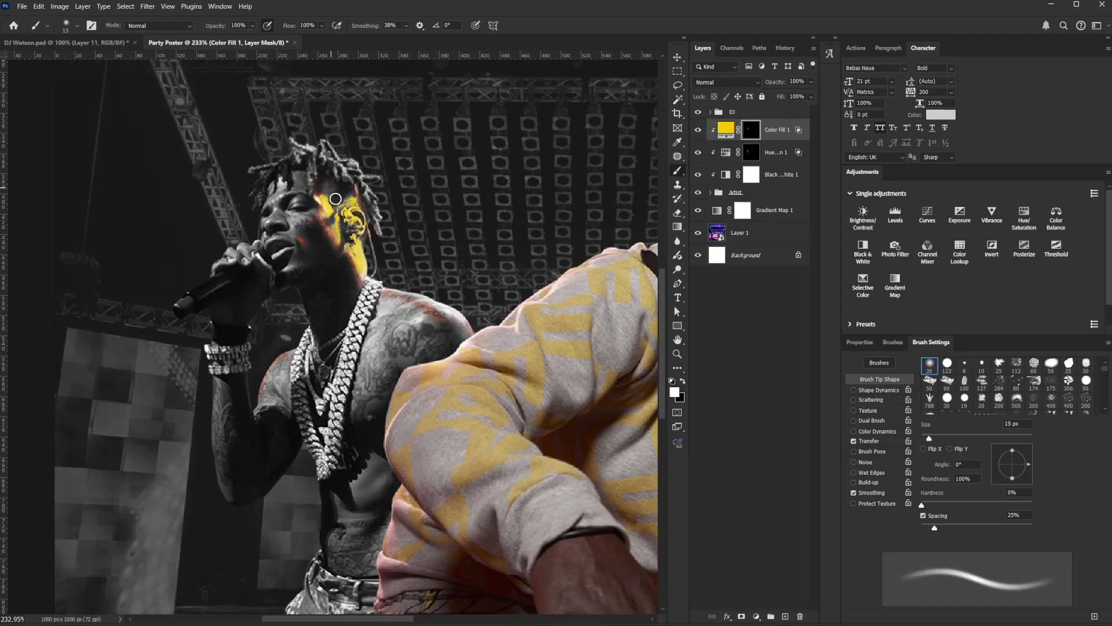
drag(325, 150, 298, 145)
key(bracketleft)
key(bracketleft)
key(bracketright)
key(bracketright)
key(bracketright)
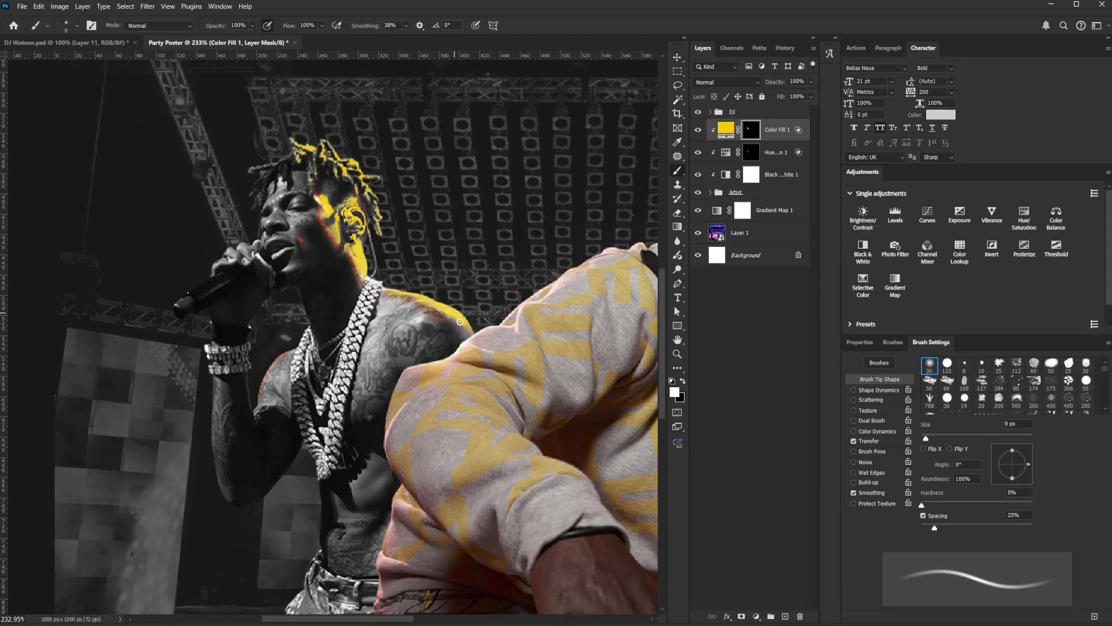
Extend the yellow rim light along the artist's shoulder edge and front dreadlocks on the fill's mask, using brush sizes between 3 and 9 px.
key(bracketright)
key(bracketleft)
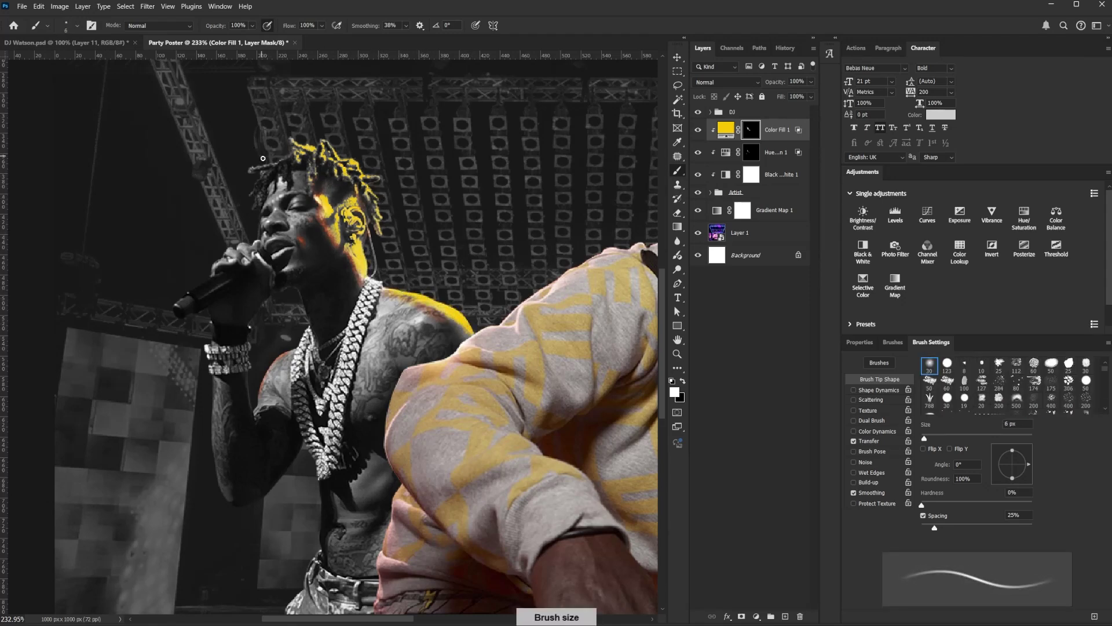
key(bracketright)
key(bracketleft)
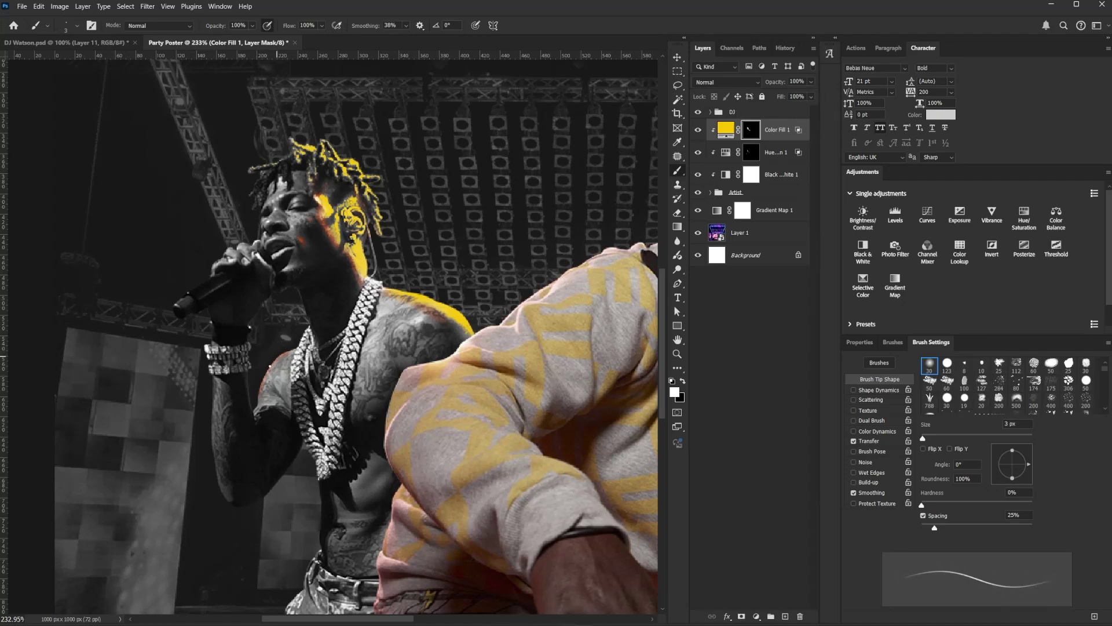
key(bracketright)
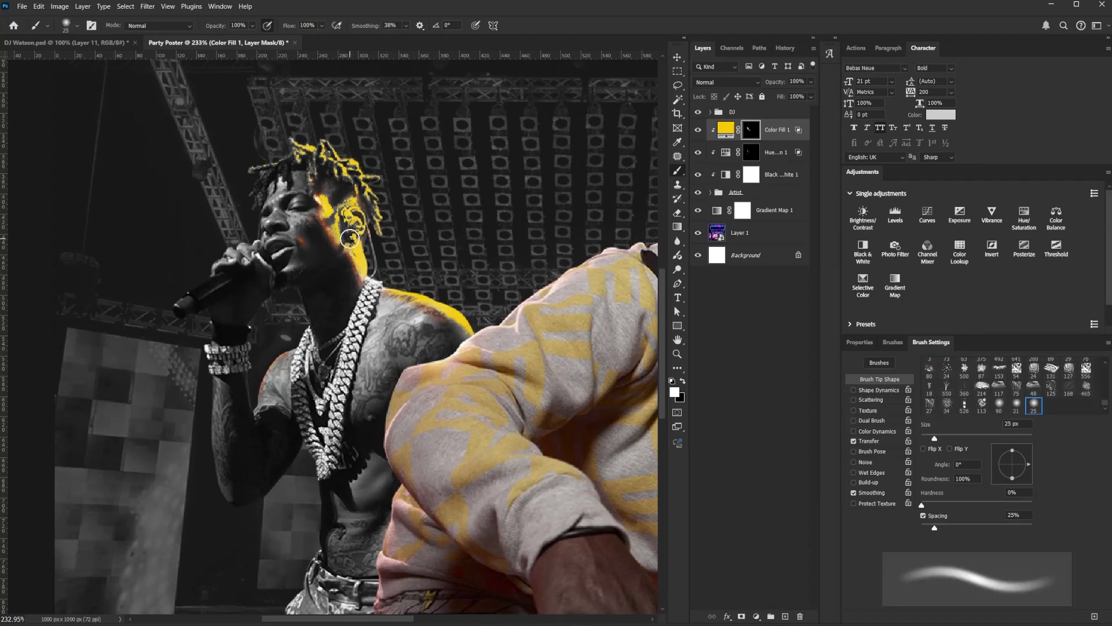
Touch up the yellow light at the artist's ear and neck and the orange light in the hair with a soft 7 px brush.
key(bracketleft)
key(bracketleft)
key(bracketleft)
key(bracketleft)
key(bracketleft)
key(bracketleft)
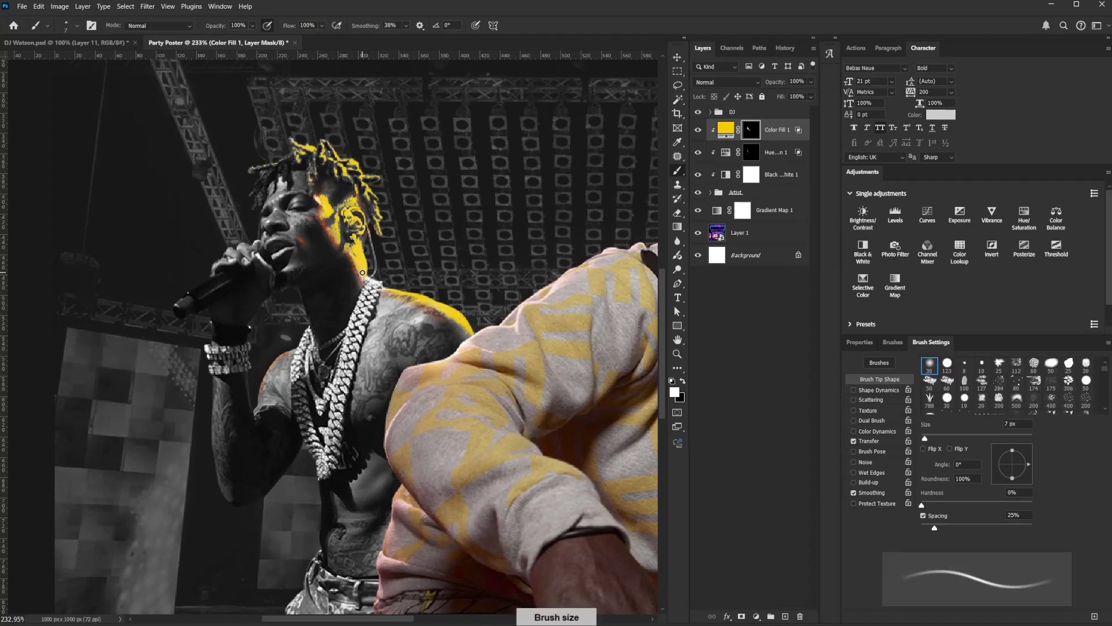
key(alt+bracketleft)
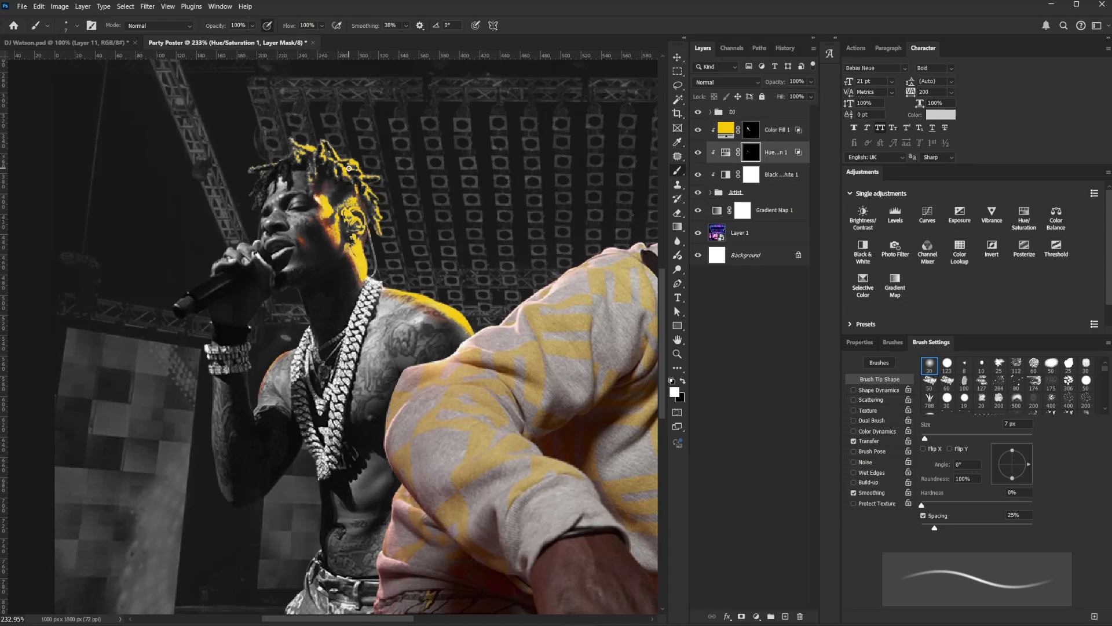
key(alt+bracketright)
Clip a Curves adjustment directly above the Artist group, raise input 93 to output 176, and invert its mask to black.
click(753, 192)
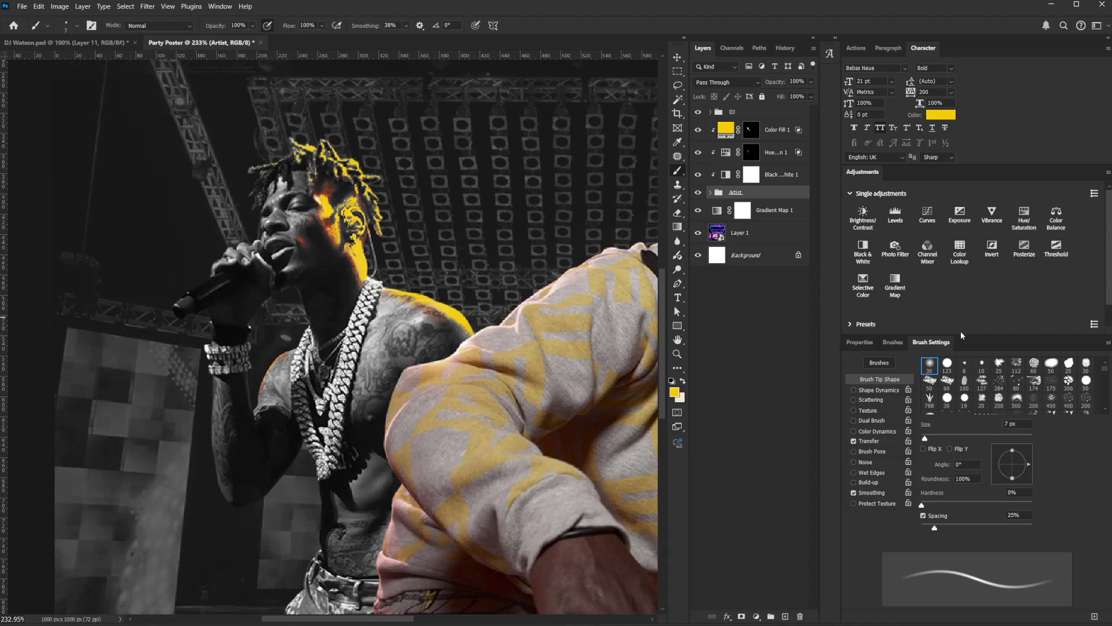
click(942, 218)
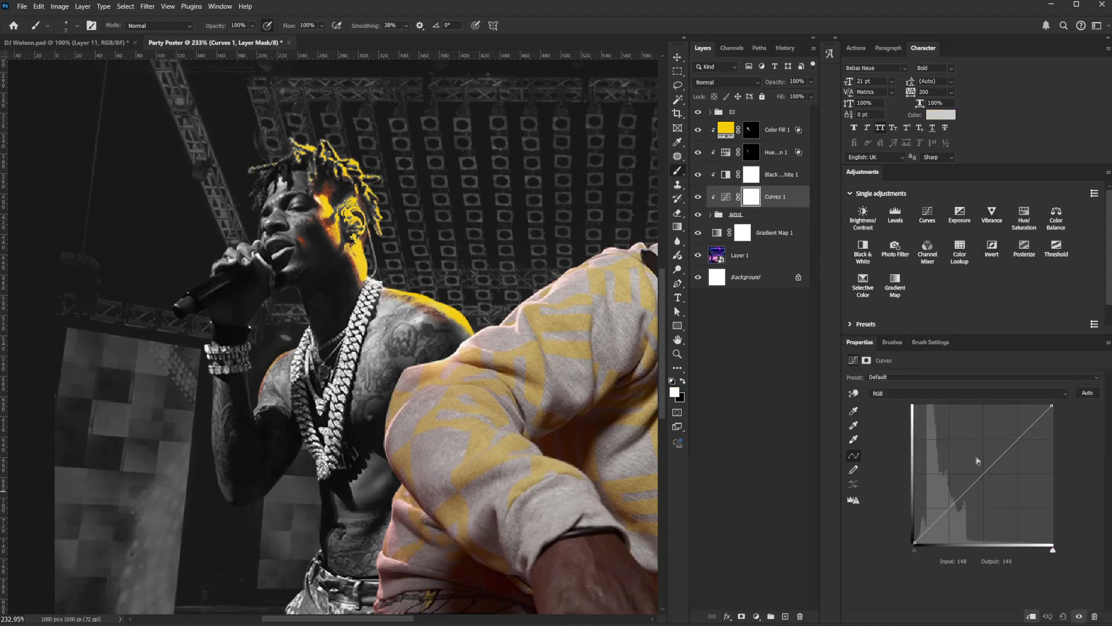
drag(980, 479, 965, 447)
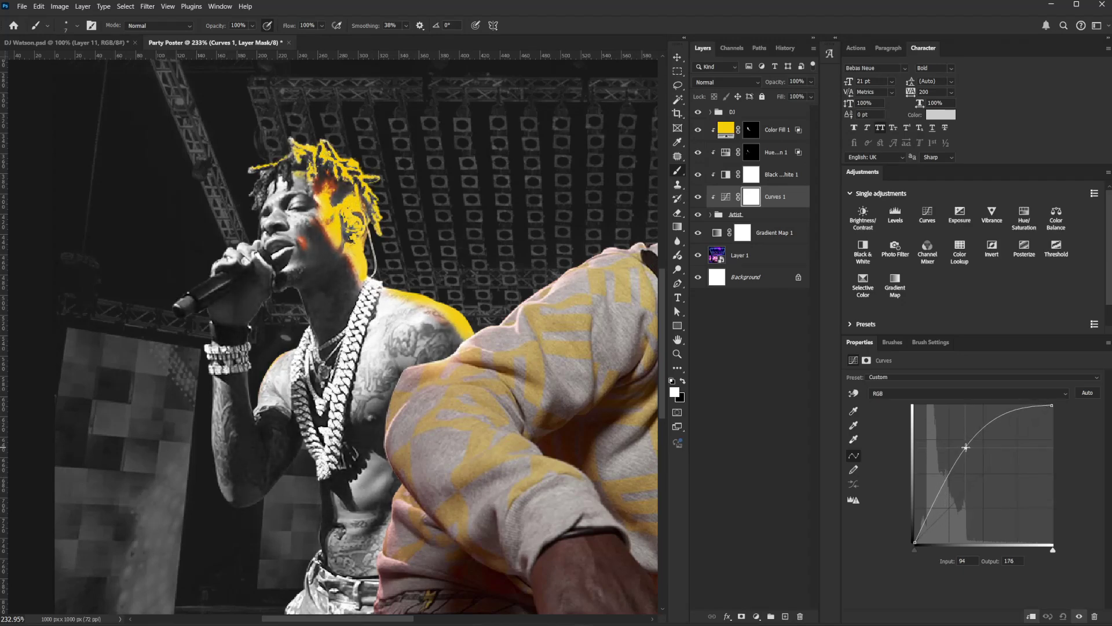
key(ctrl+i)
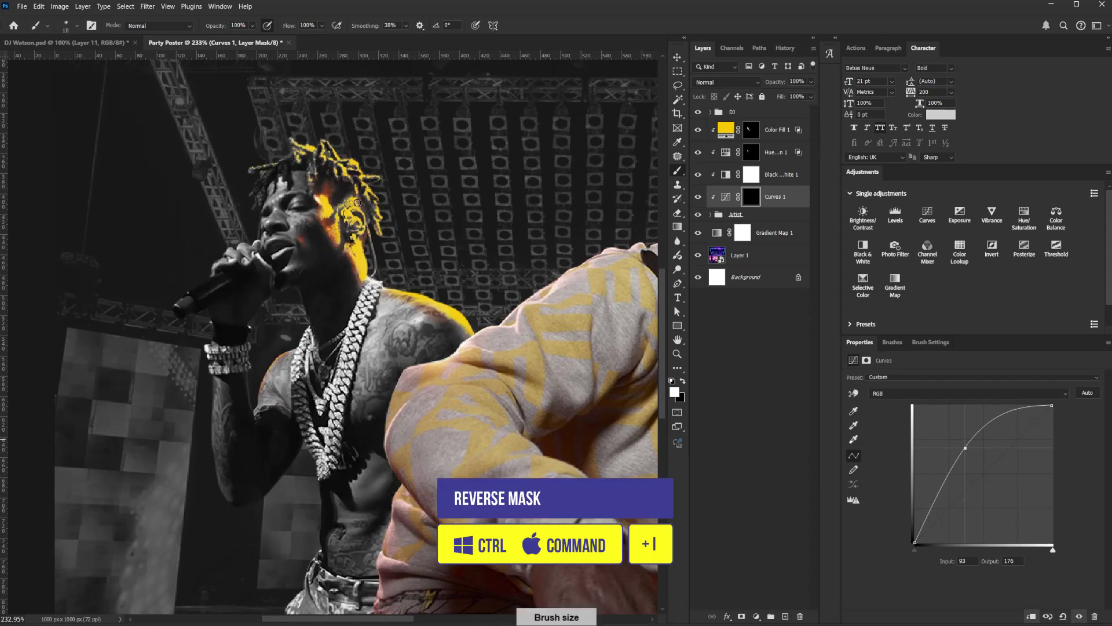
Paint white on the Curves mask with a small soft brush to brighten the lit ear area of the artist's head.
key(bracketright)
key(bracketright)
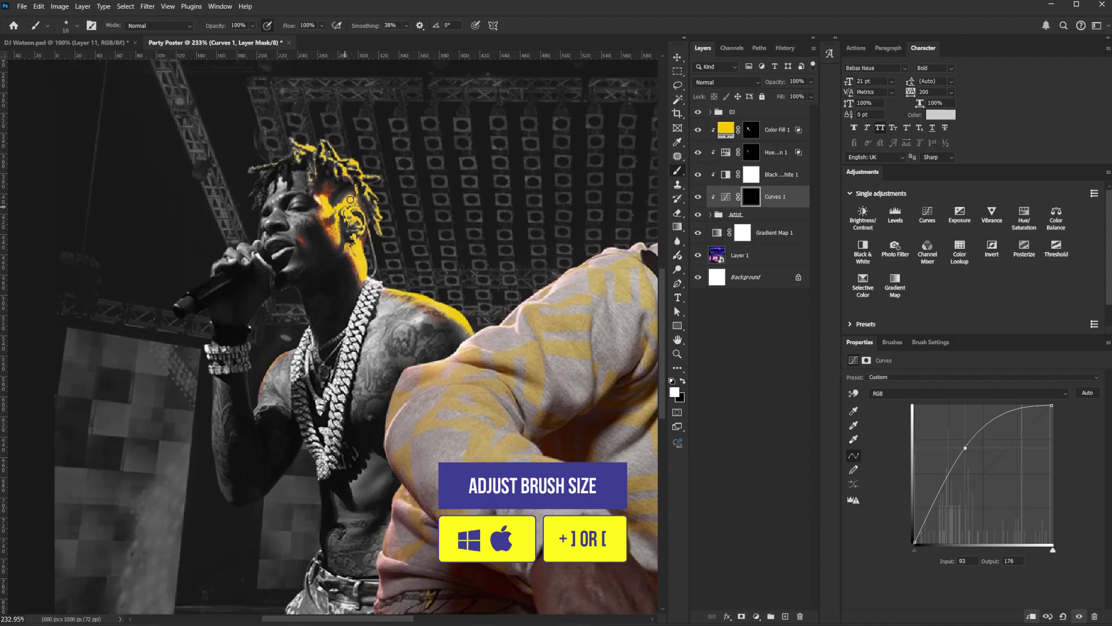
key(bracketleft)
key(bracketleft)
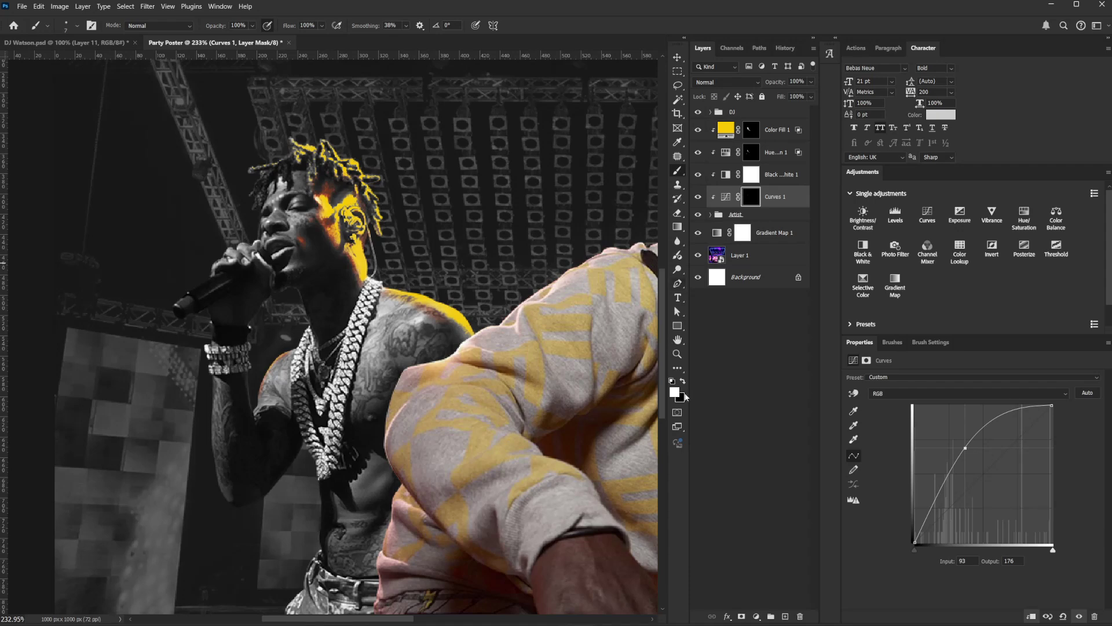
key(x)
click(684, 384)
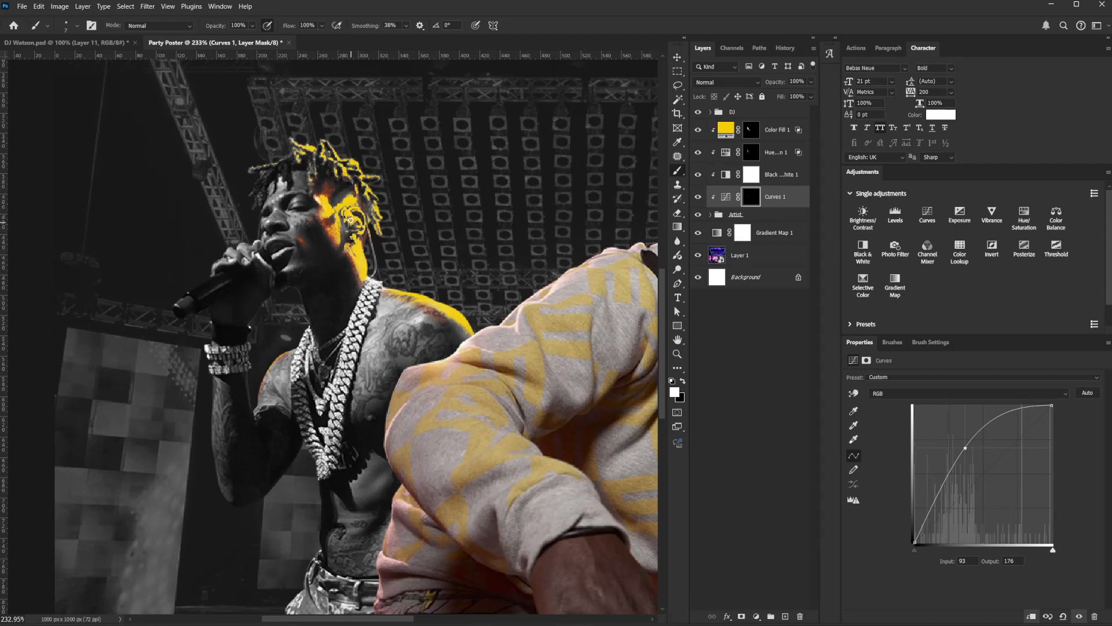
mouse_move(344, 221)
mouse_down()
mouse_move(353, 249)
mouse_move(362, 226)
mouse_up()
click(750, 129)
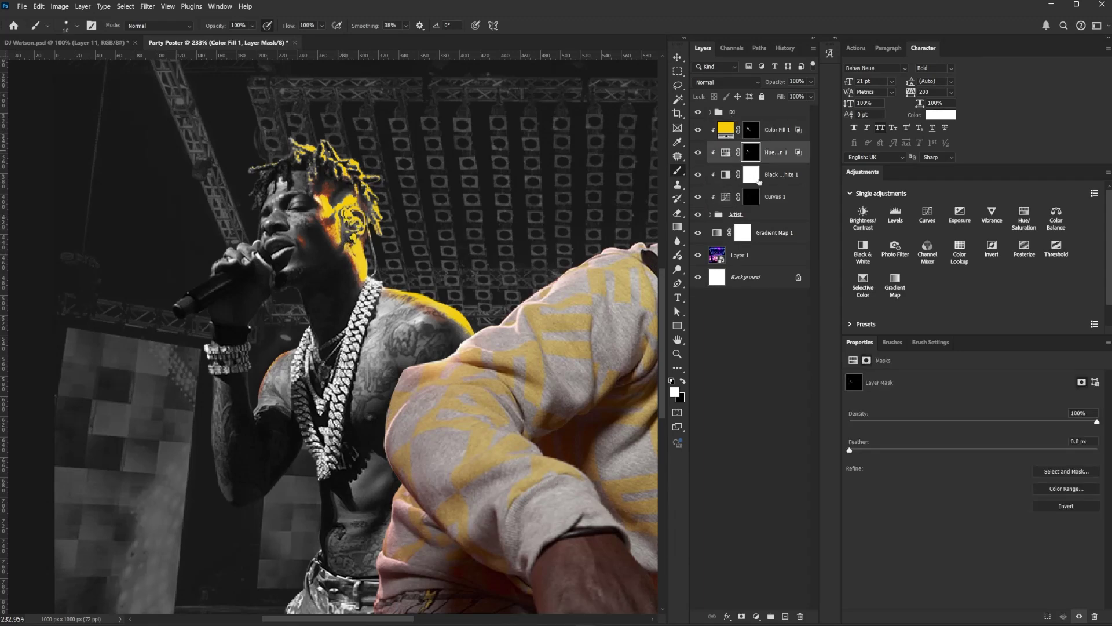
click(751, 196)
mouse_move(344, 219)
mouse_down()
mouse_move(346, 246)
mouse_move(358, 226)
mouse_move(346, 221)
mouse_up()
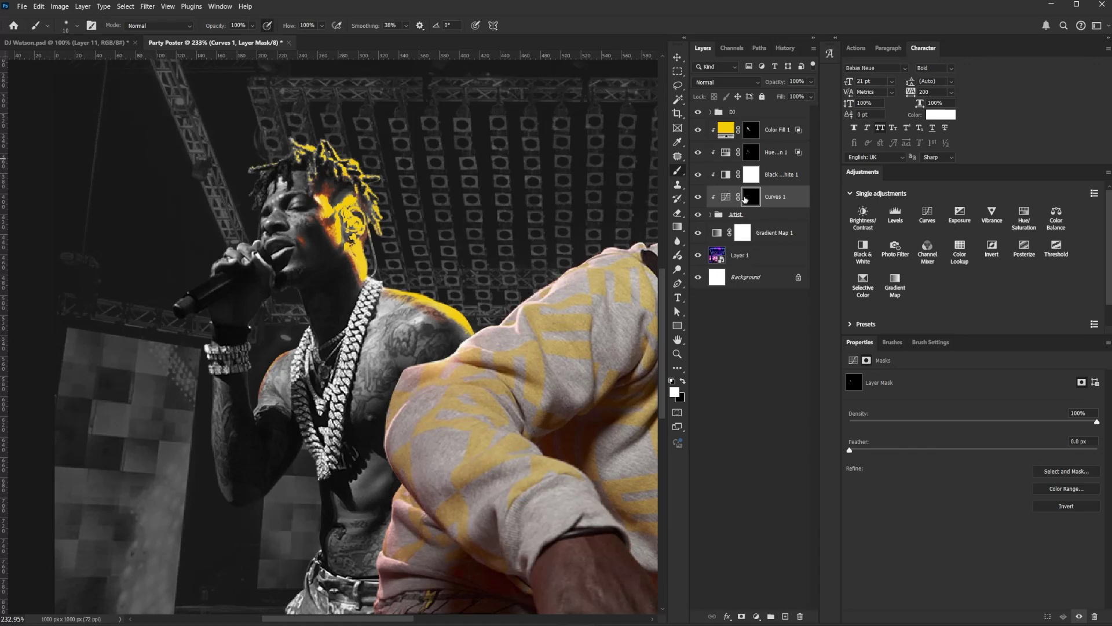
Refine the painted Curves mask around the artist's ear and face with black, reducing the brush to 2 px.
key(x)
key(bracketleft)
key(bracketleft)
key(bracketleft)
key(bracketleft)
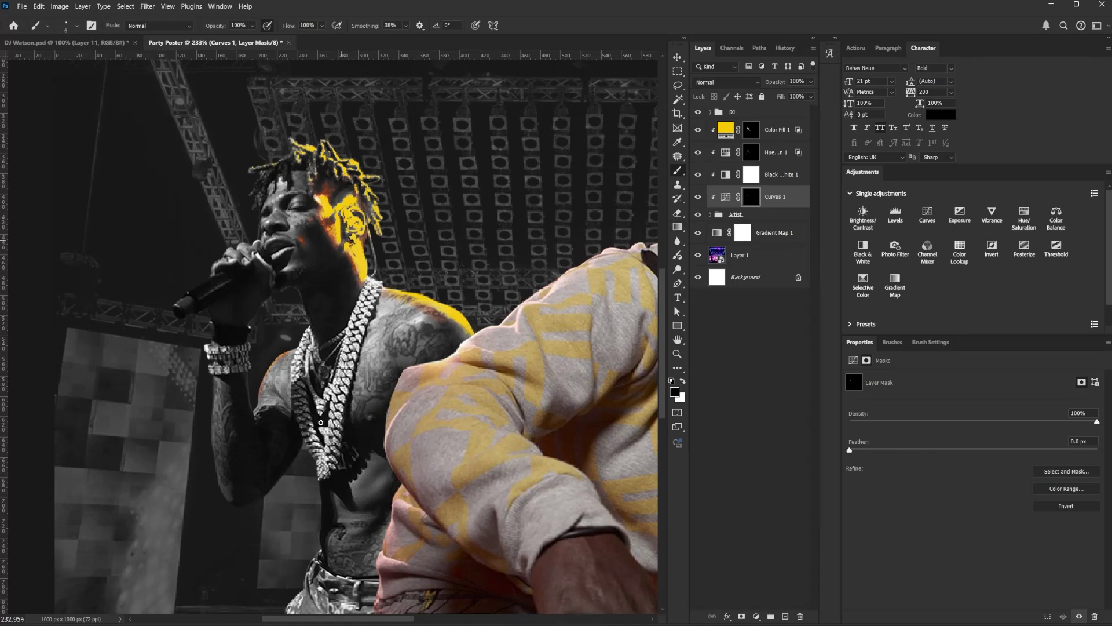
click(750, 130)
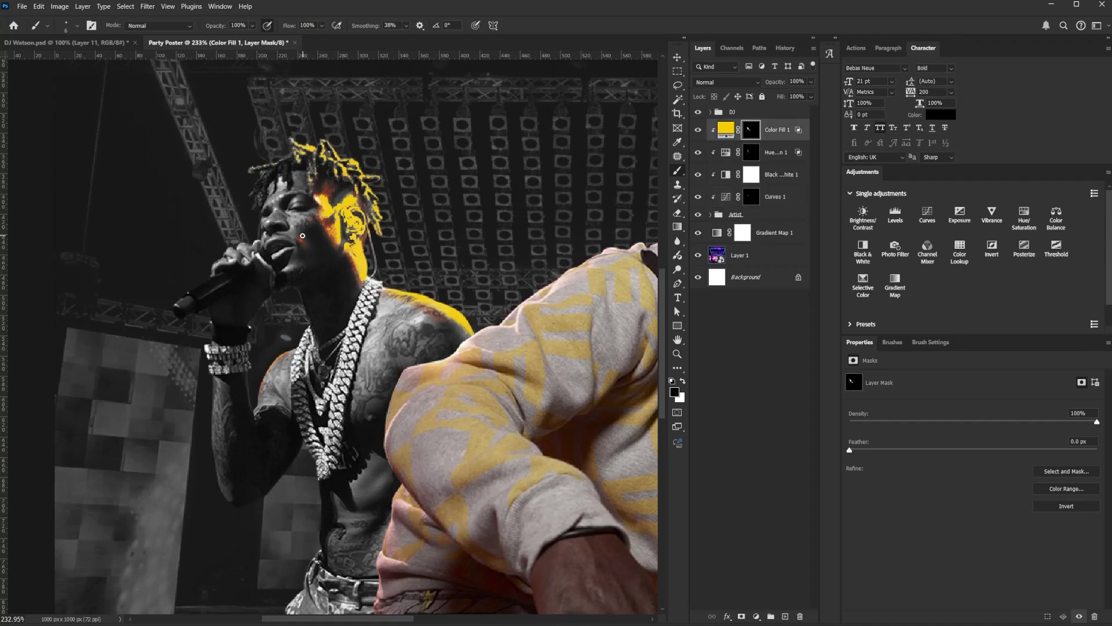
click(752, 197)
key(bracketleft)
key(bracketleft)
key(bracketleft)
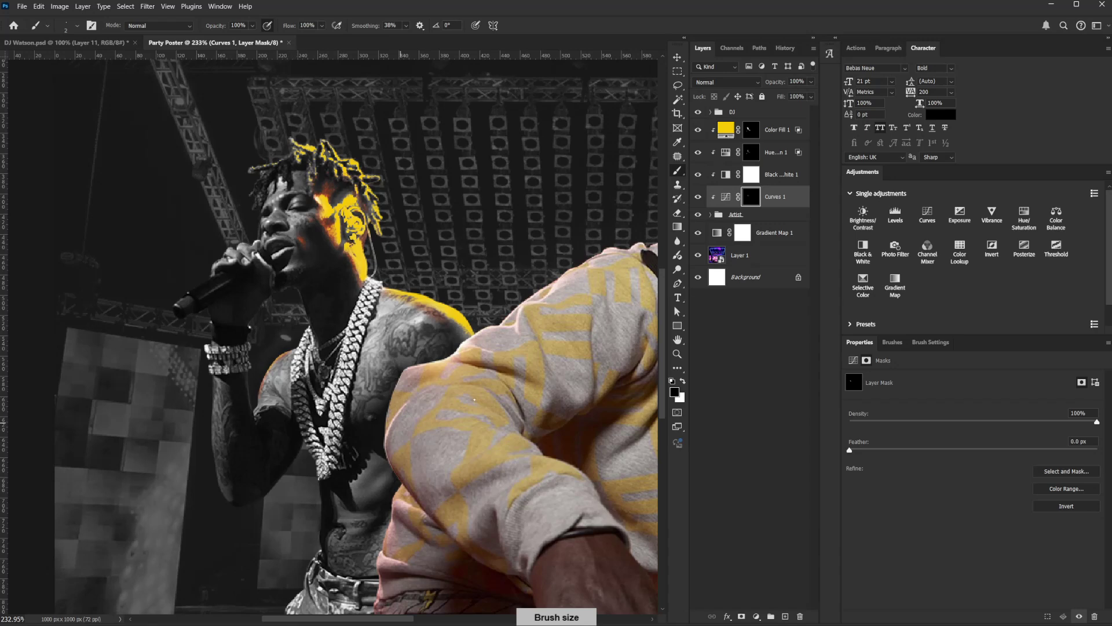
key(x)
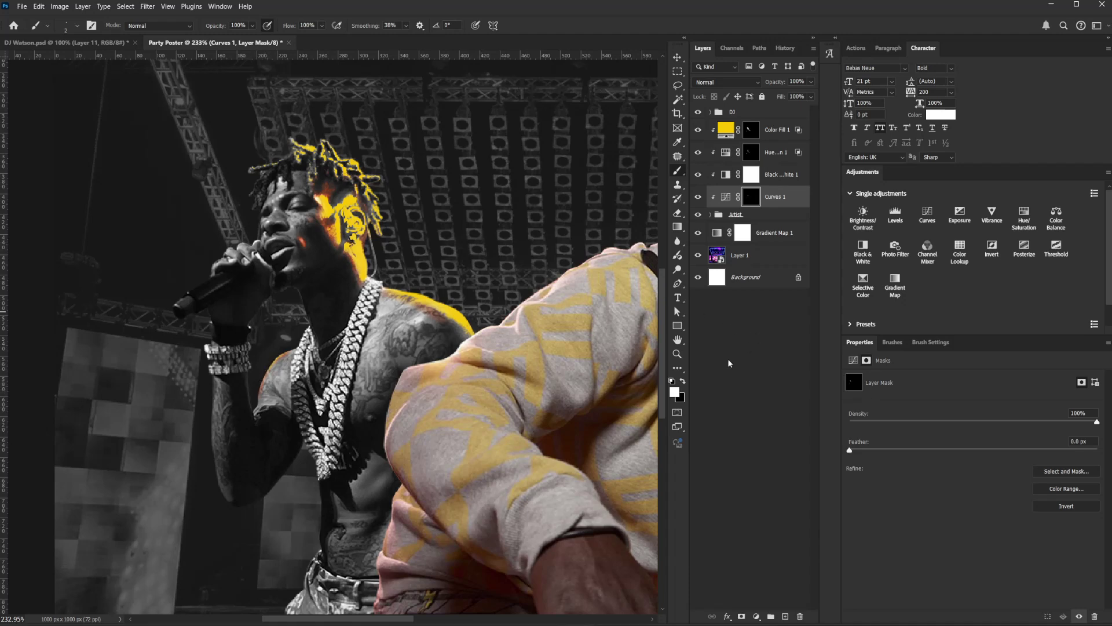
Add a new layer above the yellow fill, clip it to the Artist group, and name it Light.
click(775, 130)
click(785, 615)
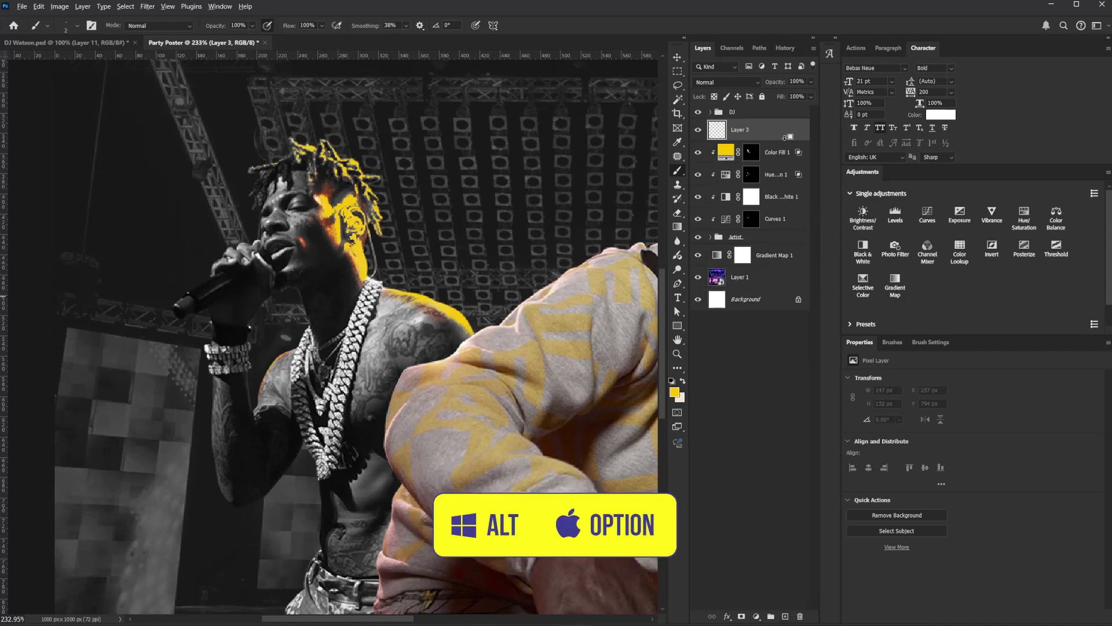
alt+click(783, 140)
double_click(748, 131)
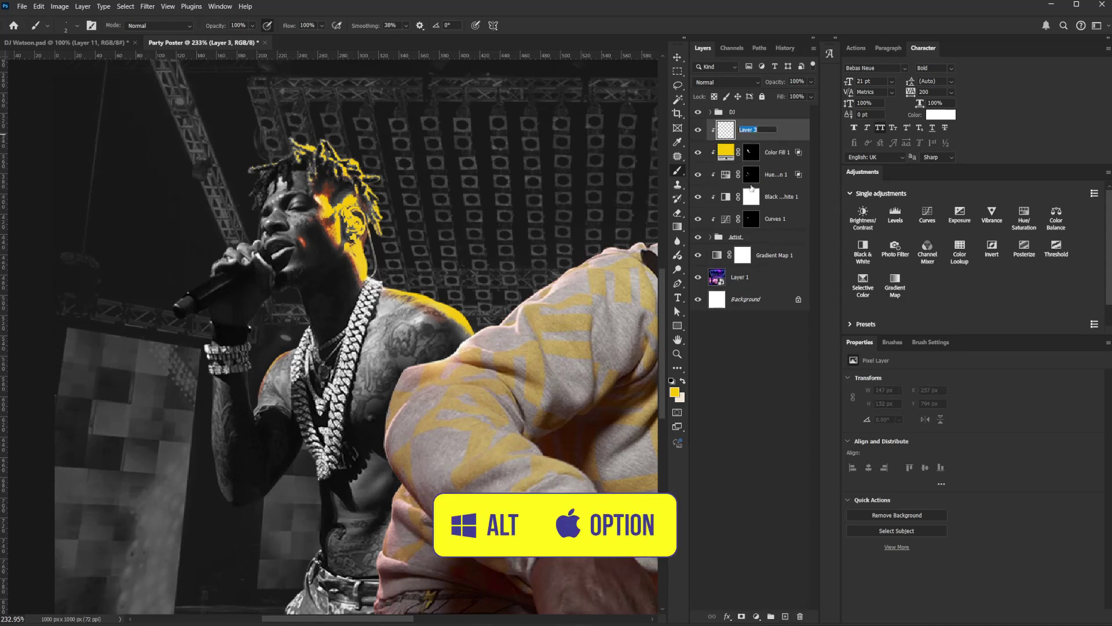
text(Light)
key(Return)
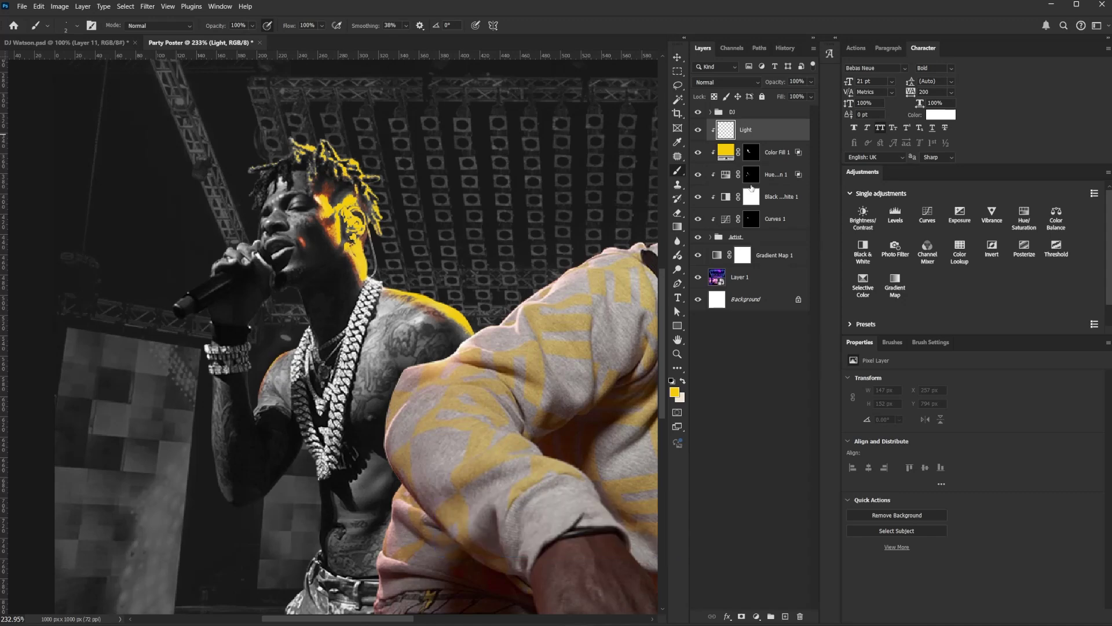
Paint thin #fff9f1 highlights along the artist's shoulder and neck edges on the Light layer with a small soft brush.
key(bracketleft)
key(bracketright)
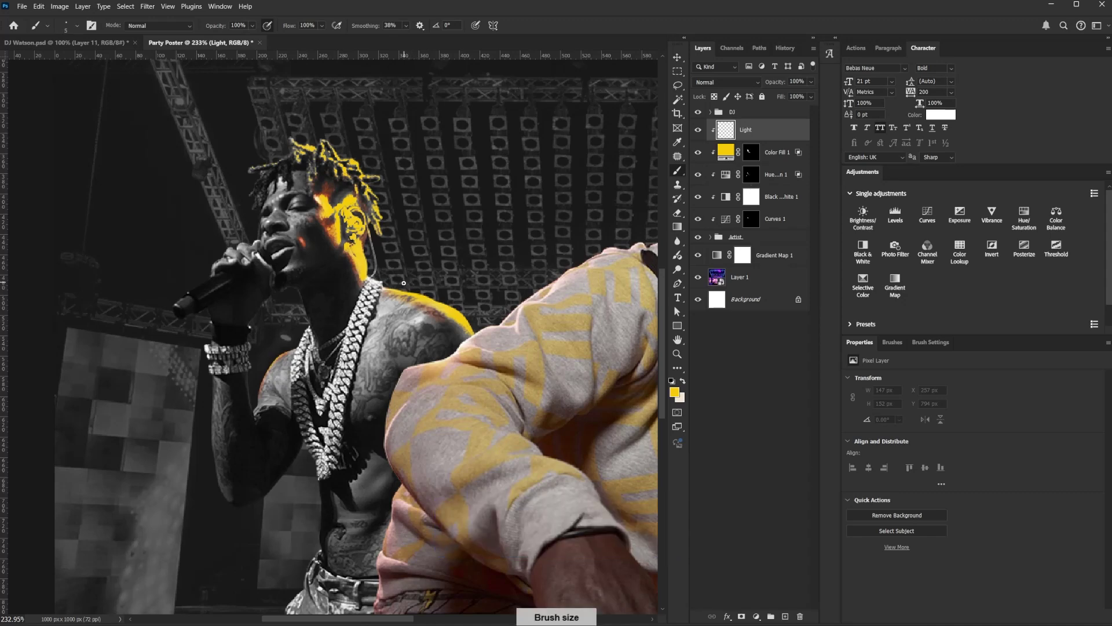
drag(395, 287, 431, 297)
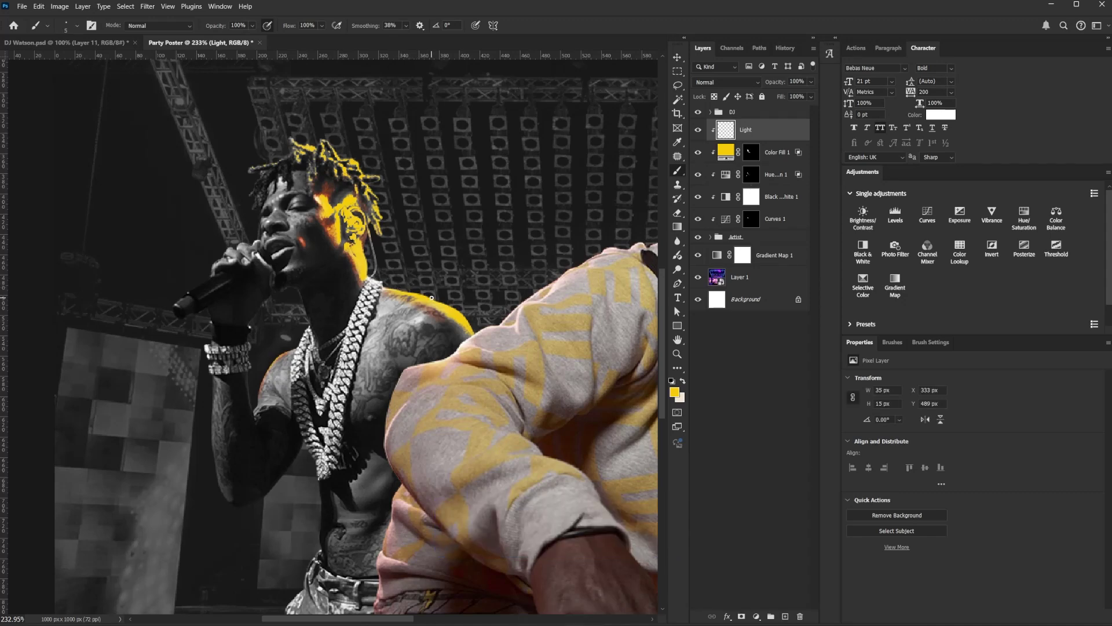
click(684, 381)
click(675, 393)
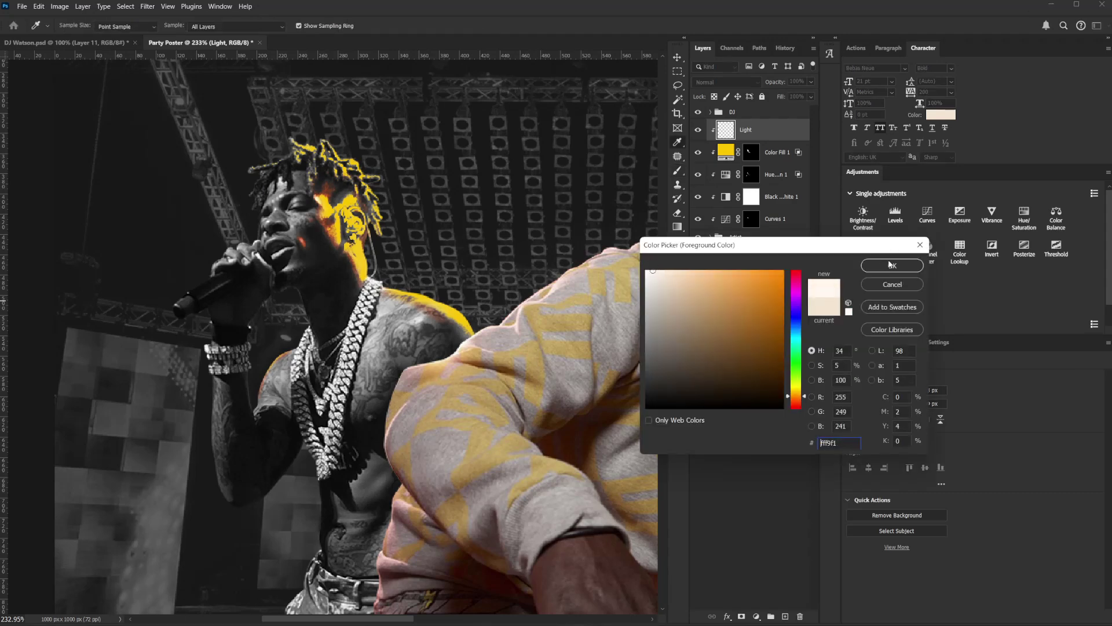
click(892, 264)
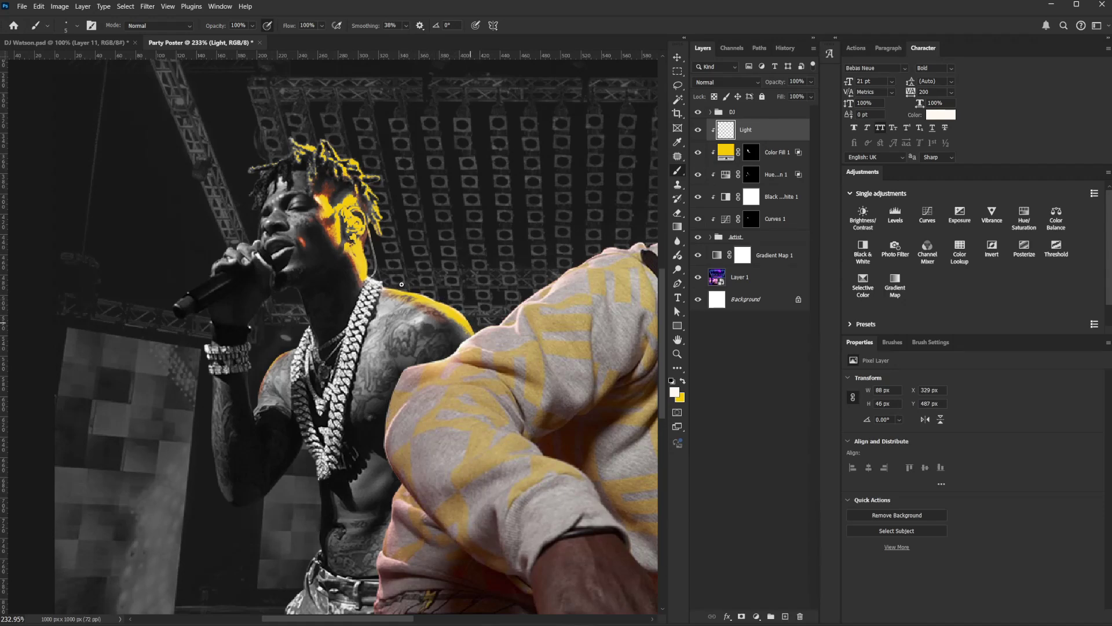
key(bracketleft)
drag(364, 246, 366, 255)
Add a Curves adjustment above the Light layer, clip it to the artist, and raise input 131 to output 248.
drag(520, 393, 541, 262)
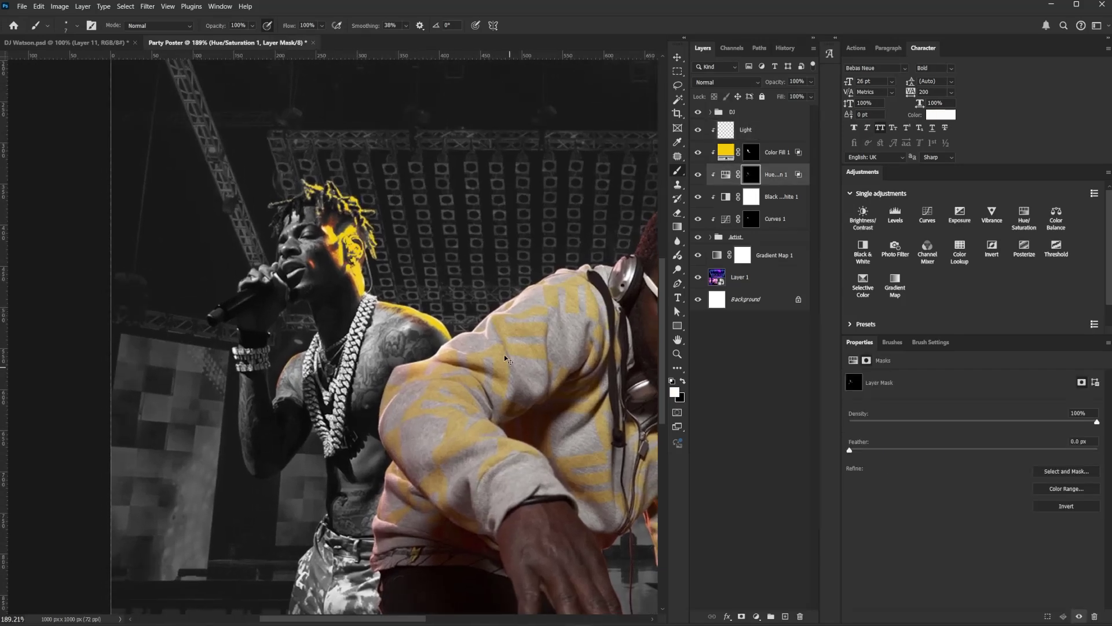
scroll(505, 359, down, 5)
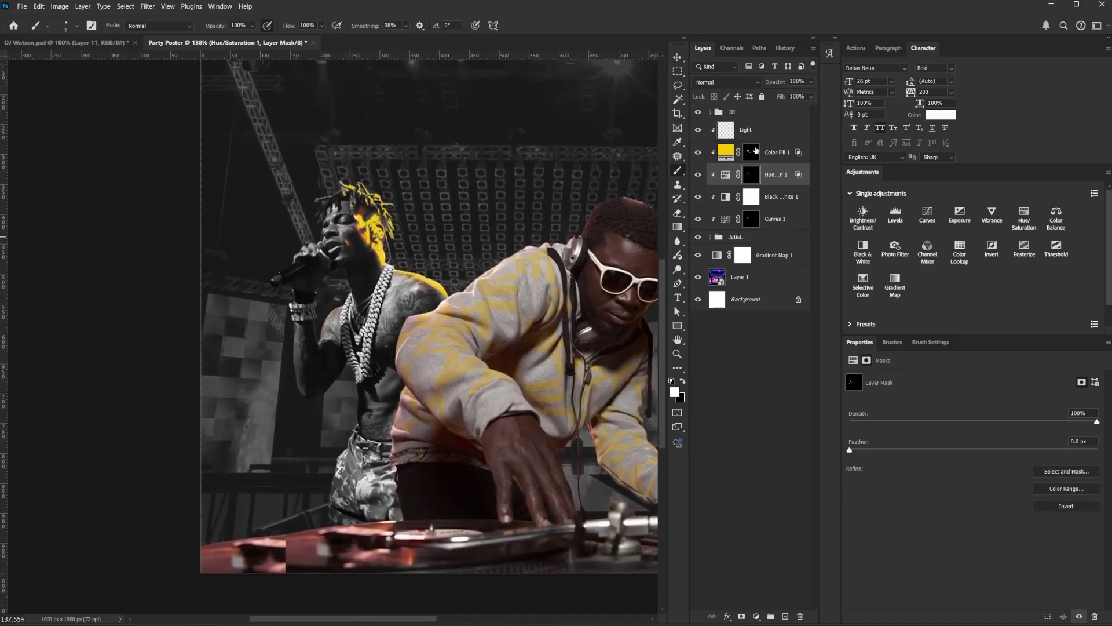
click(764, 134)
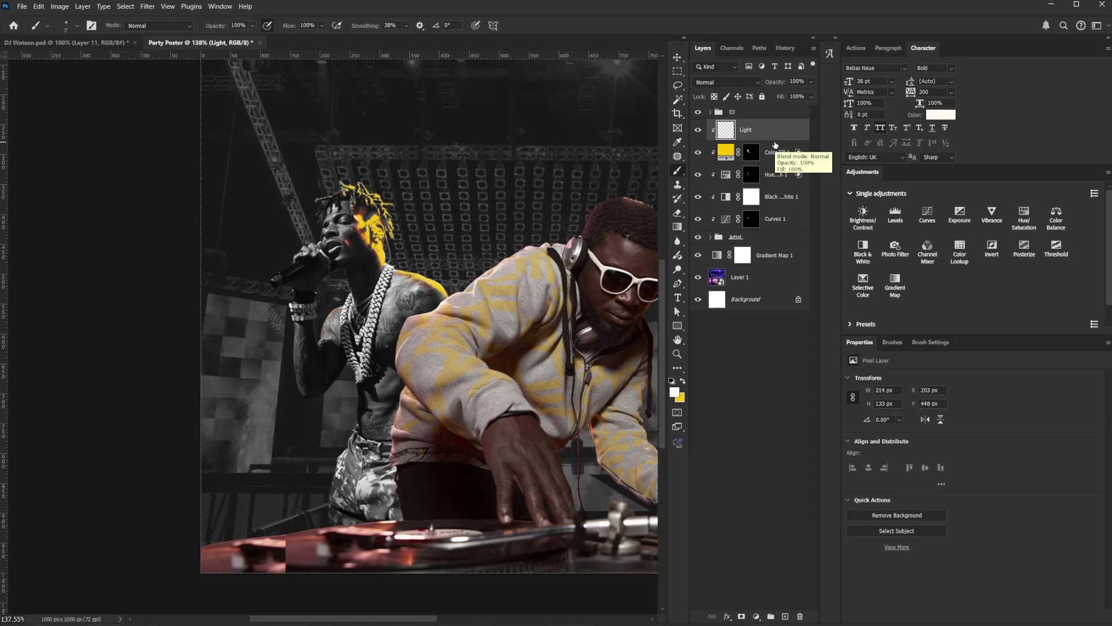
click(926, 216)
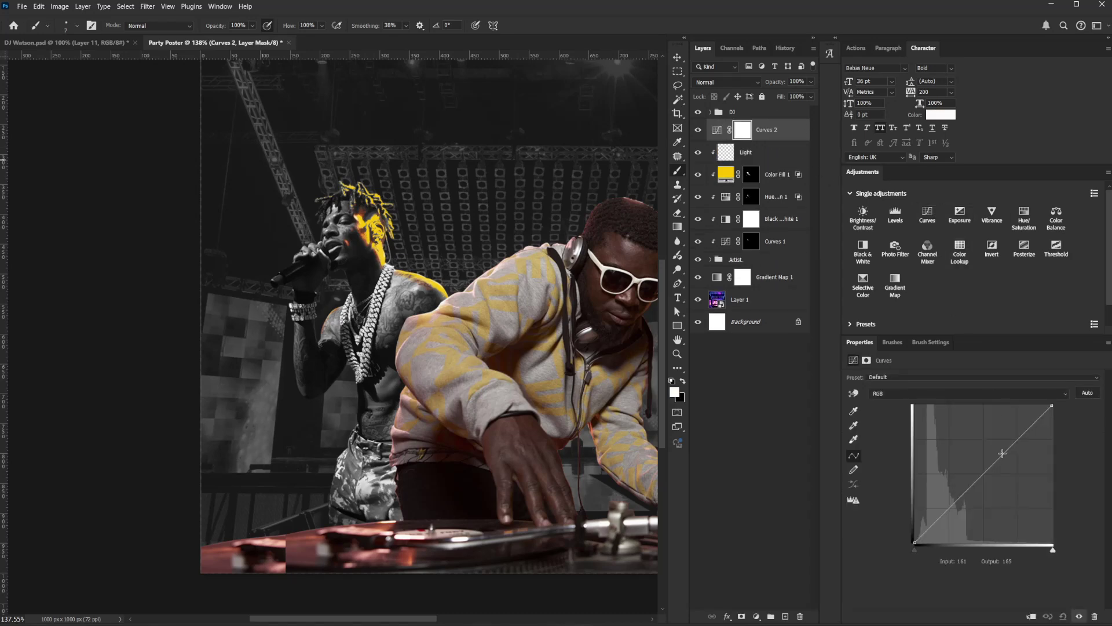
drag(1002, 453, 992, 416)
click(1031, 616)
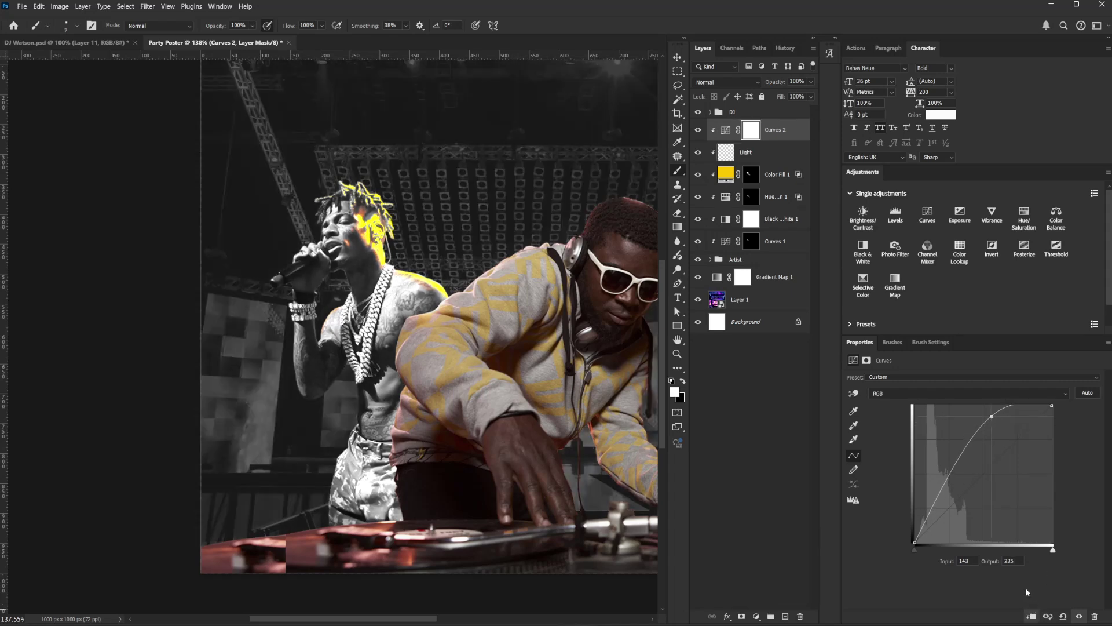
drag(991, 416, 984, 409)
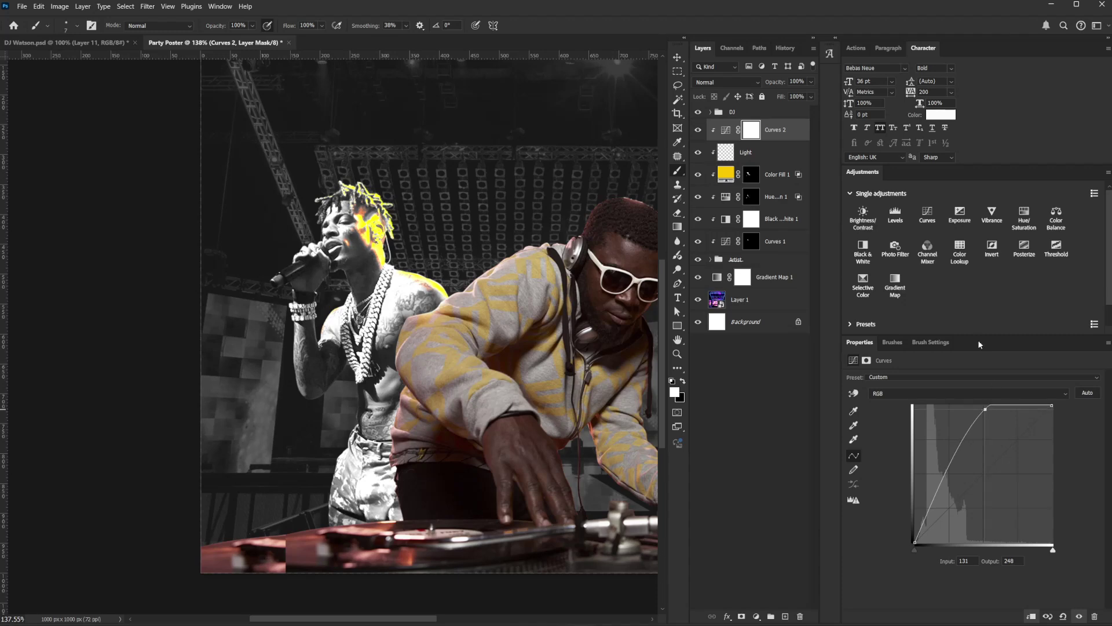
Set the new Curves layer's Blend If underlying range to a split 96 / 157 dark threshold and a 252 light threshold.
click(803, 137)
double_click(803, 135)
drag(895, 497, 894, 498)
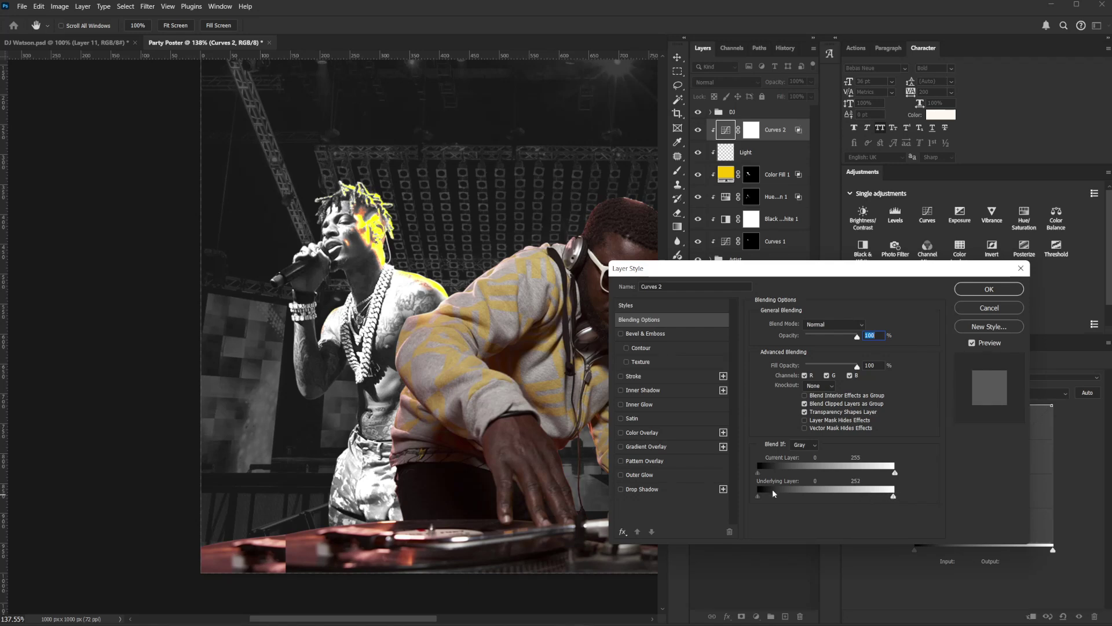
mouse_move(793, 496)
mouse_down()
mouse_move(844, 497)
mouse_move(808, 496)
mouse_up()
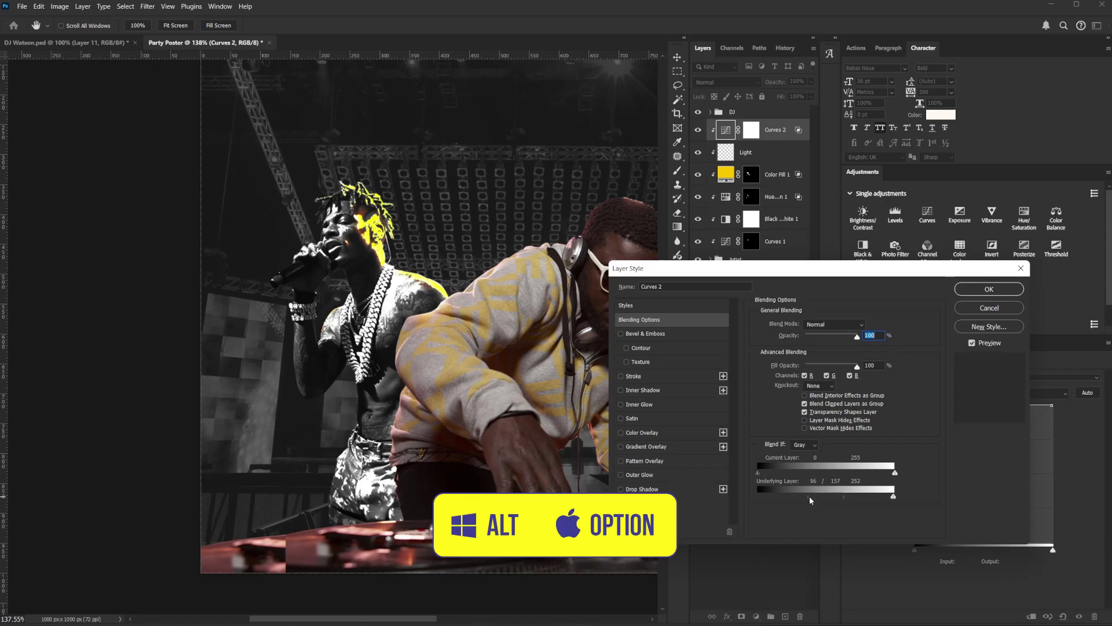
click(978, 291)
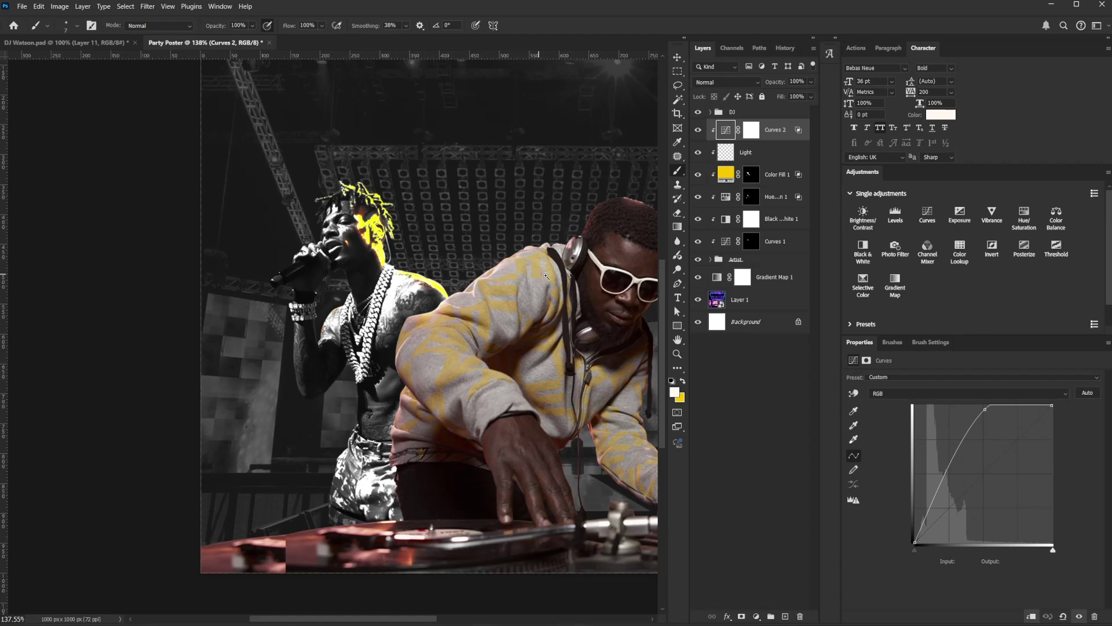
mouse_move(546, 276)
ctrl+mouse_down()
mouse_move(530, 279)
mouse_move(497, 341)
ctrl+mouse_up()
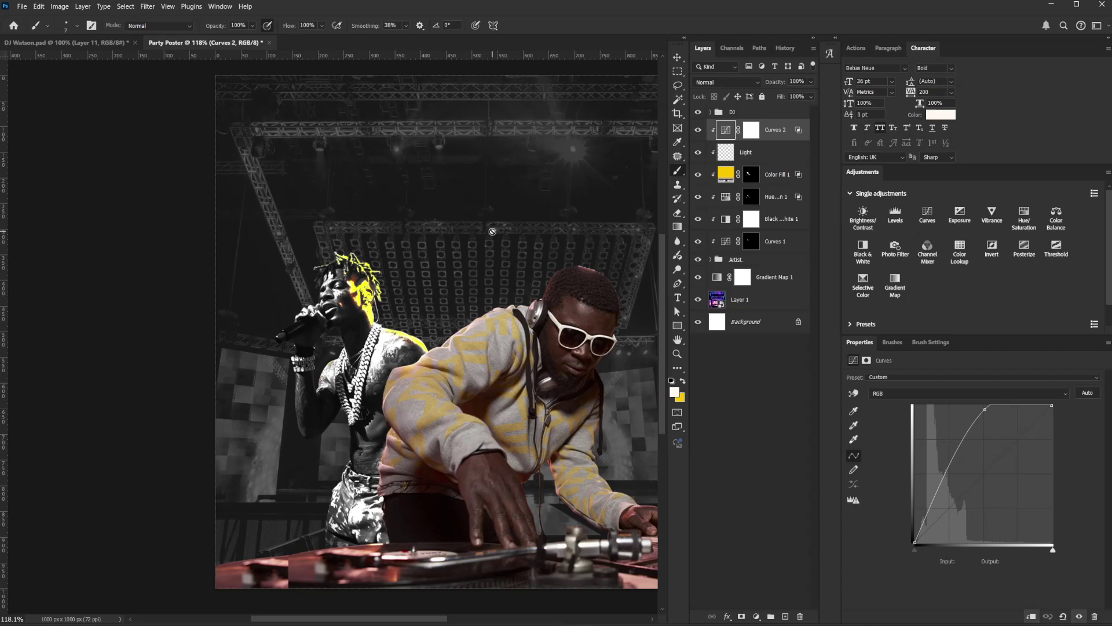
Invert the mask of the Curves 2 layer so it turns black.
scroll(404, 360, up, 3)
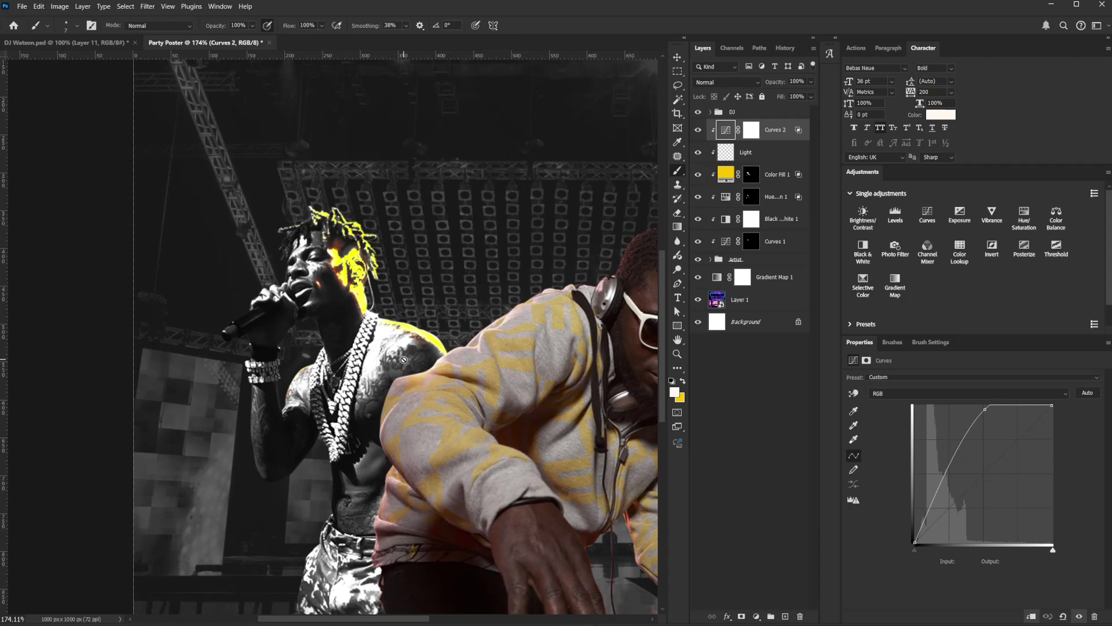
click(751, 130)
key(ctrl+i)
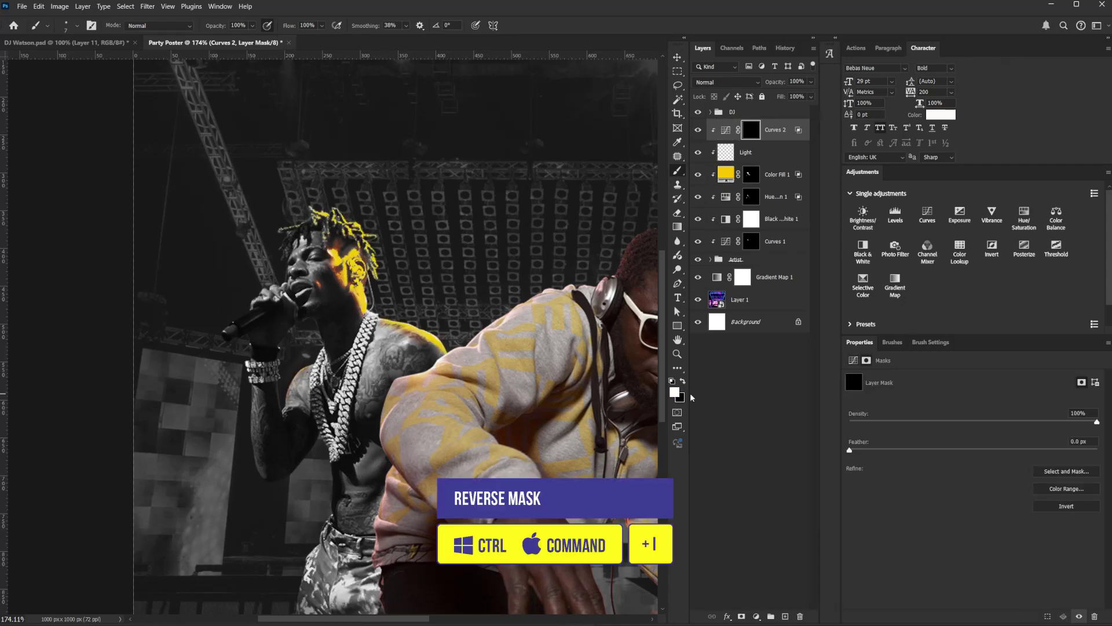
Paint white highlights on the Curves 2 mask over the artist's face with a small soft 7 px brush.
key(bracketright)
key(bracketright)
key(bracketright)
key(bracketright)
key(bracketright)
key(bracketright)
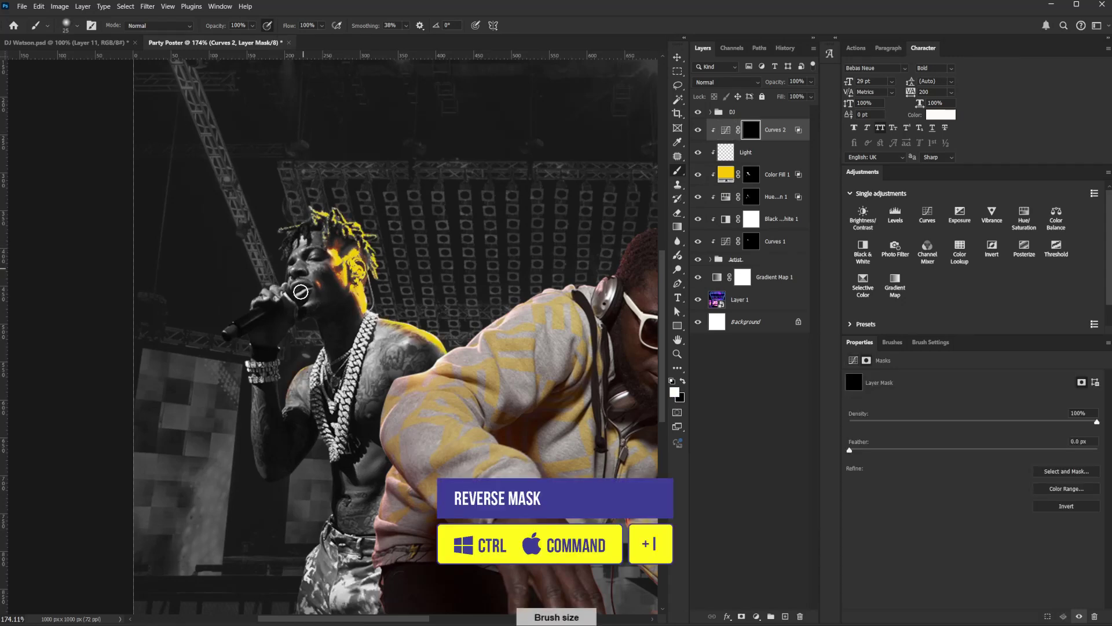
click(683, 381)
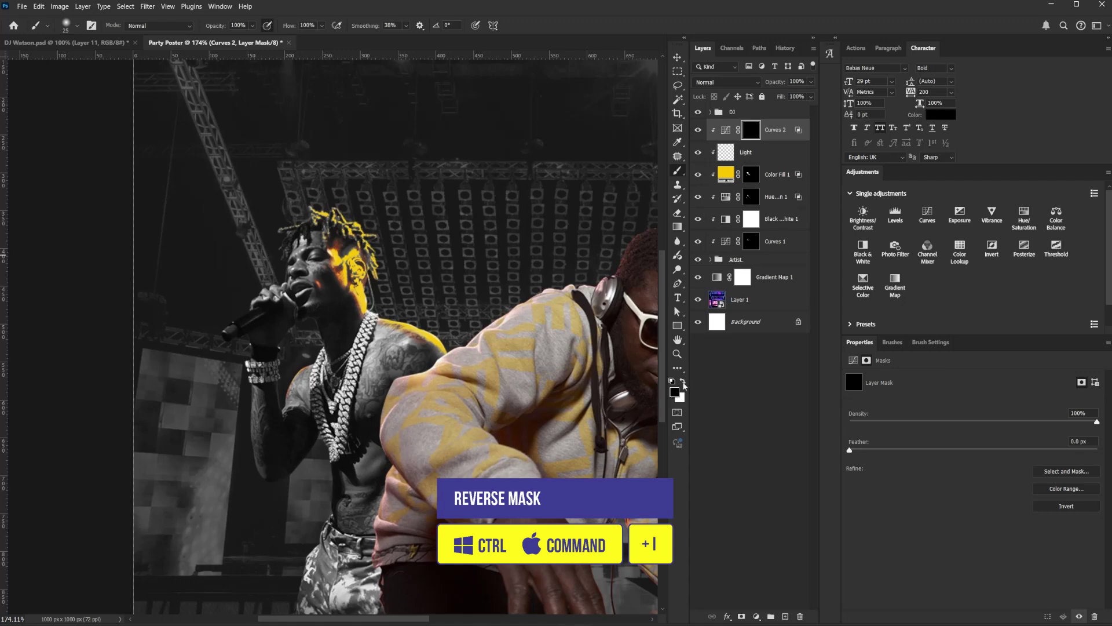
click(683, 381)
key(bracketleft)
key(bracketleft)
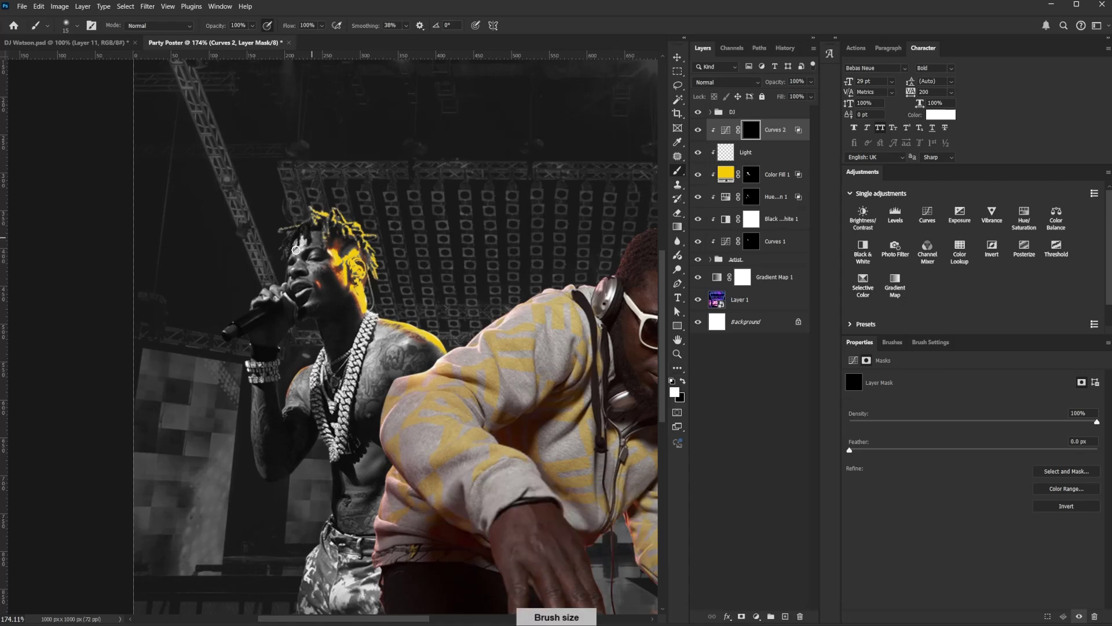
key(bracketleft)
key(bracketleft)
key(bracketleft)
key(bracketleft)
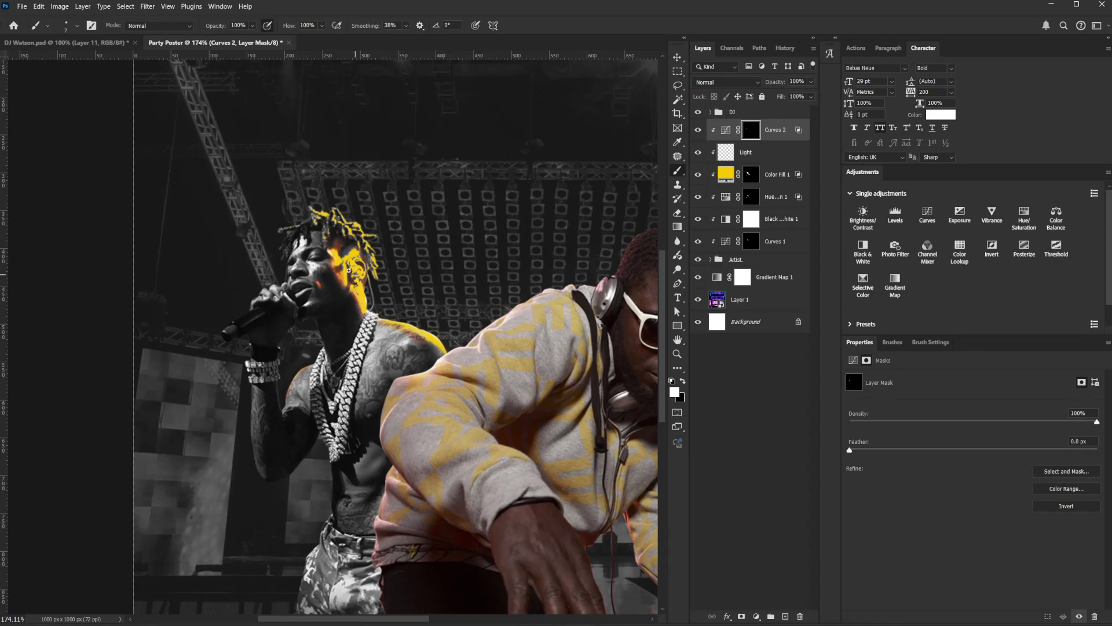
scroll(359, 319, down, 2)
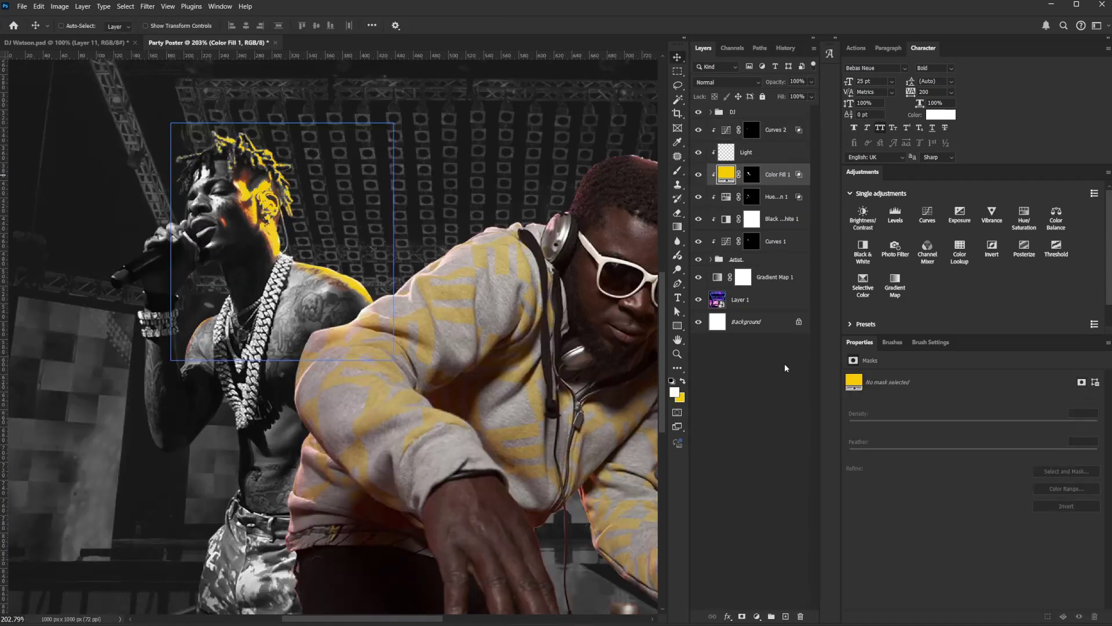
Duplicate the Color Fill 1 layer, clip the copy to the artist, and move it above Curves 2.
key(ctrl)
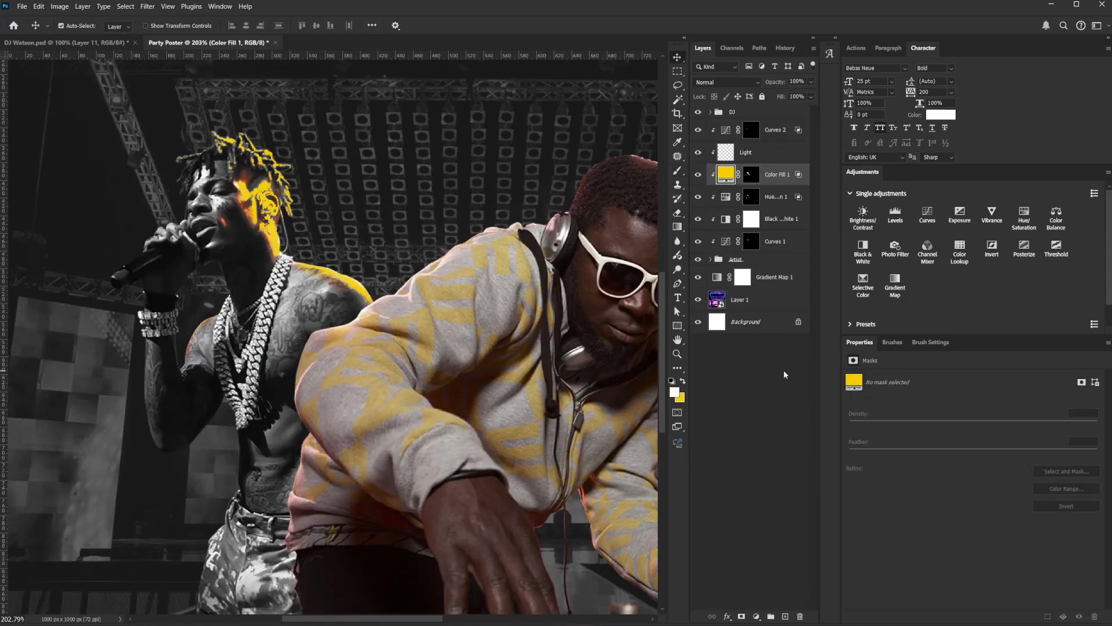
key(ctrl+j)
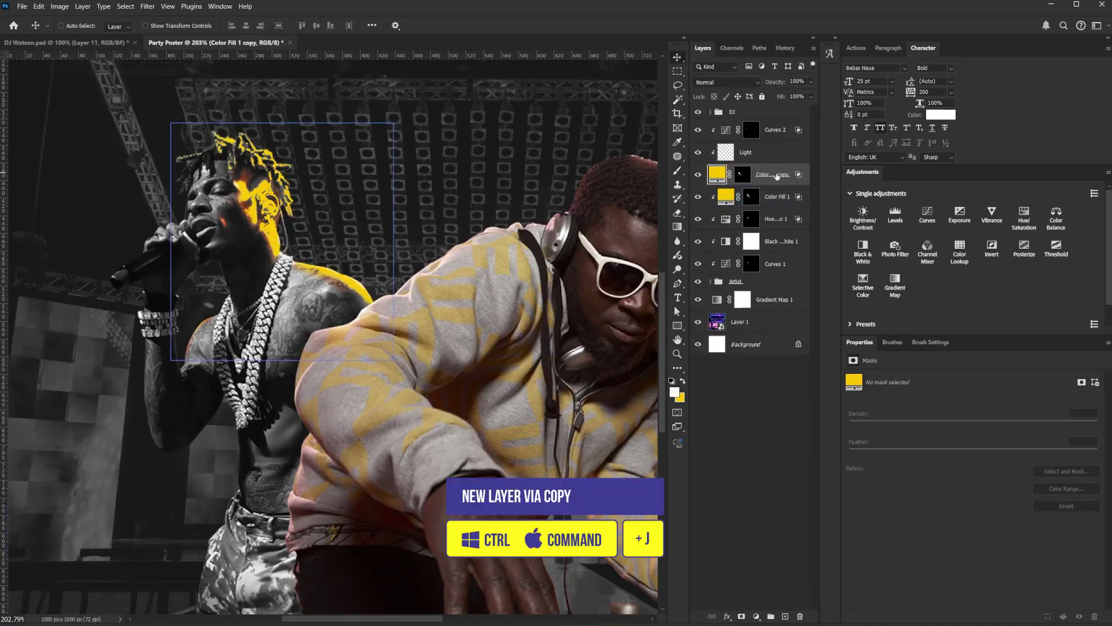
alt+click(776, 184)
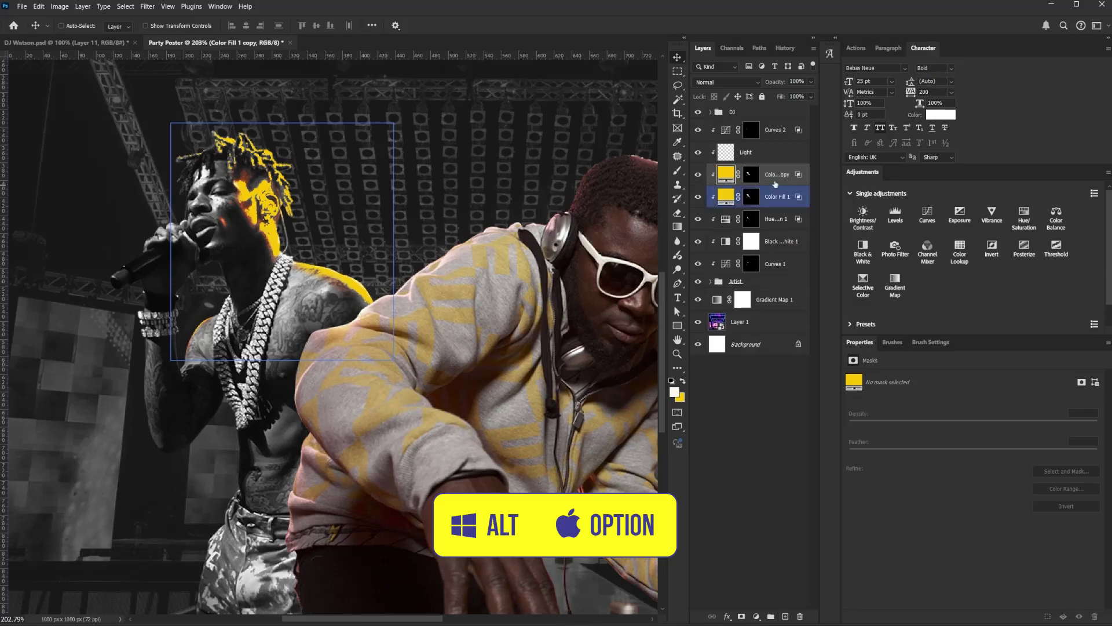
click(750, 176)
drag(776, 179, 755, 250)
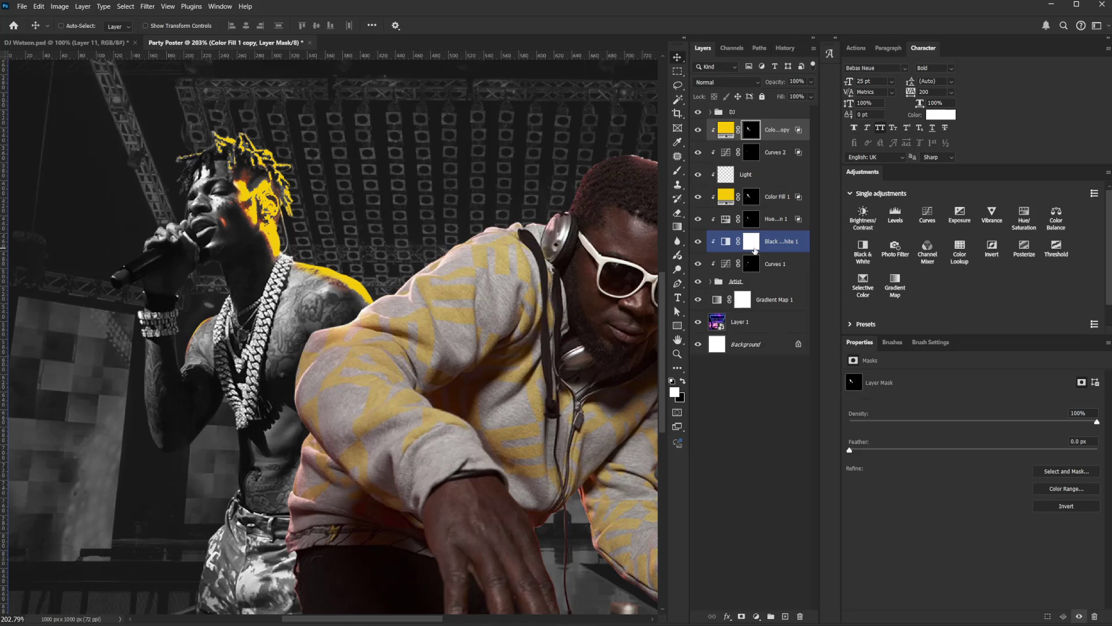
drag(754, 250, 656, 392)
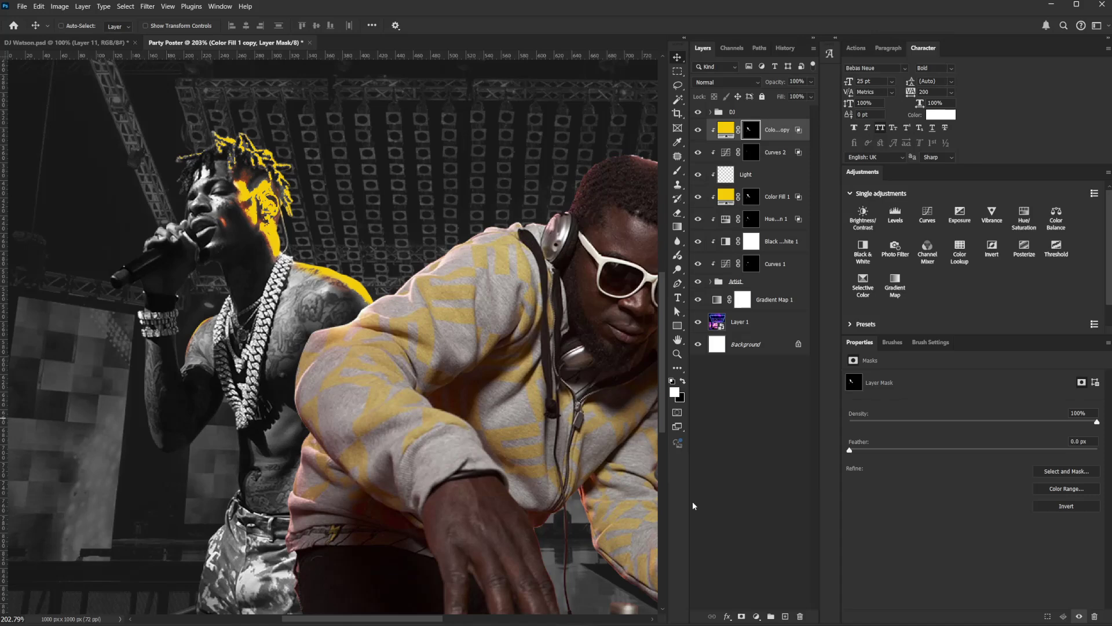
Fill the copied yellow fill layer's mask with white, then invert it to solid black.
key(alt+BackSpace)
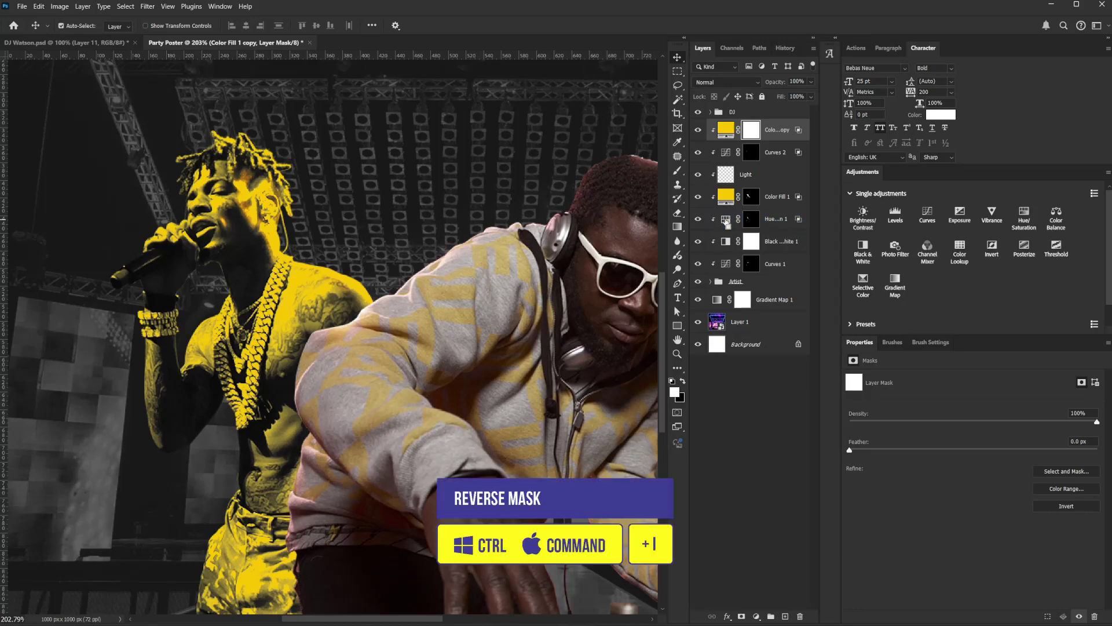
key(ctrl+i)
click(726, 221)
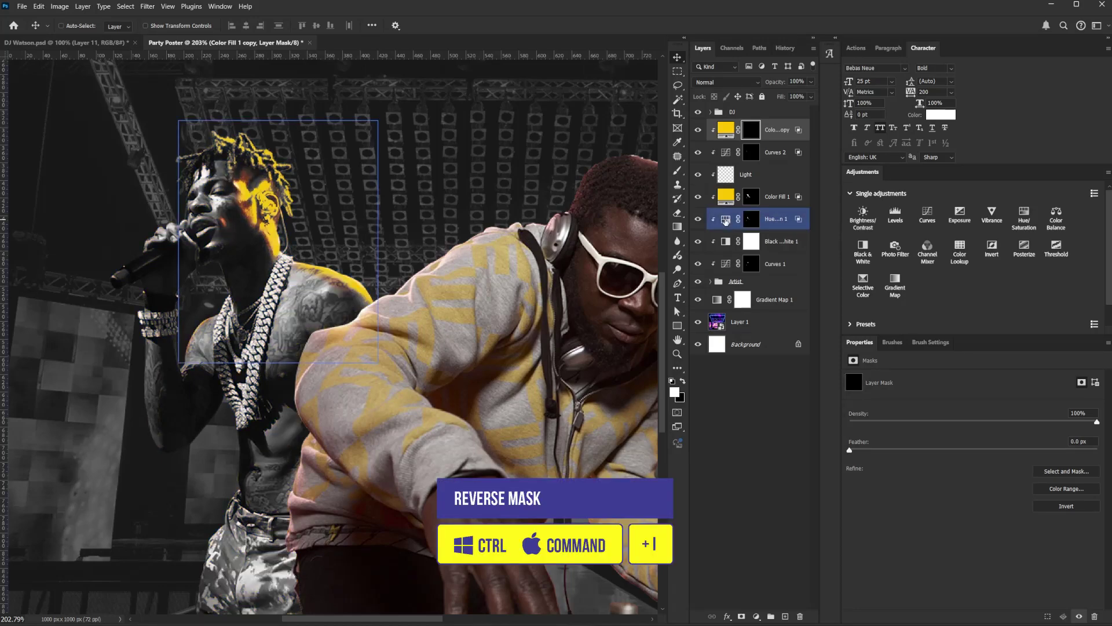
Trace the artist's thick chain with the Pen tool, make a selection with 0 px feather, fill it white on the mask, and deselect.
key(p)
drag(316, 300, 529, 261)
click(494, 151)
mouse_move(494, 162)
mouse_down()
mouse_move(440, 307)
mouse_move(392, 503)
mouse_move(476, 332)
mouse_move(452, 497)
mouse_move(418, 543)
mouse_move(396, 541)
mouse_move(322, 333)
mouse_move(316, 268)
mouse_move(328, 194)
mouse_move(338, 323)
mouse_move(380, 246)
mouse_move(397, 268)
mouse_move(395, 305)
mouse_move(378, 322)
mouse_move(365, 430)
mouse_move(382, 508)
mouse_move(407, 467)
mouse_move(365, 432)
mouse_move(395, 493)
mouse_move(429, 278)
mouse_move(461, 346)
mouse_move(528, 154)
mouse_move(571, 178)
mouse_up()
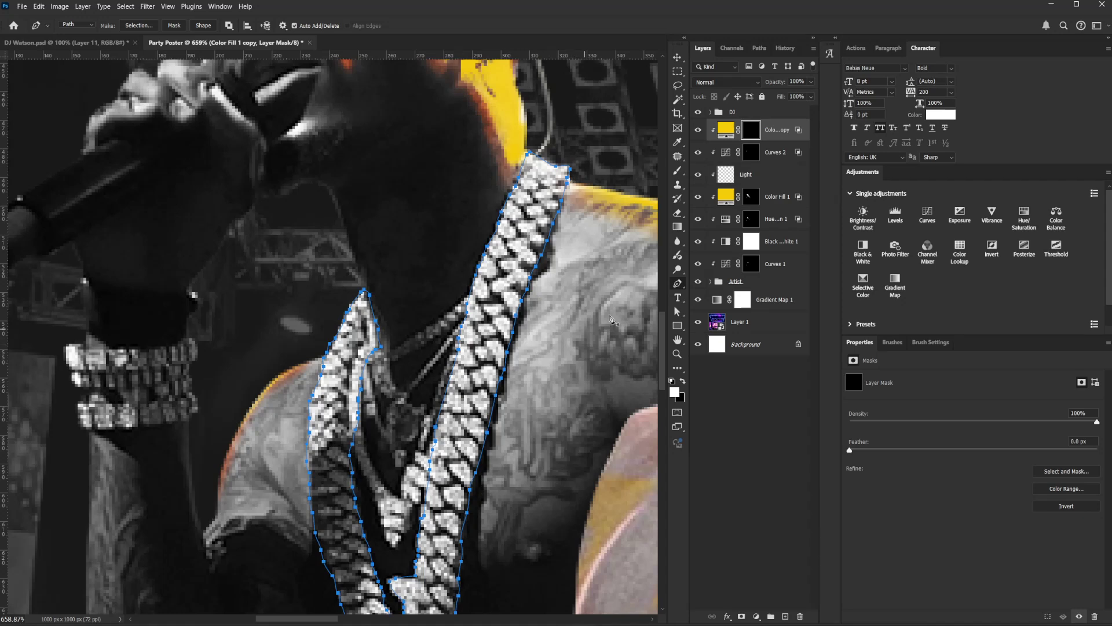
right_click(505, 249)
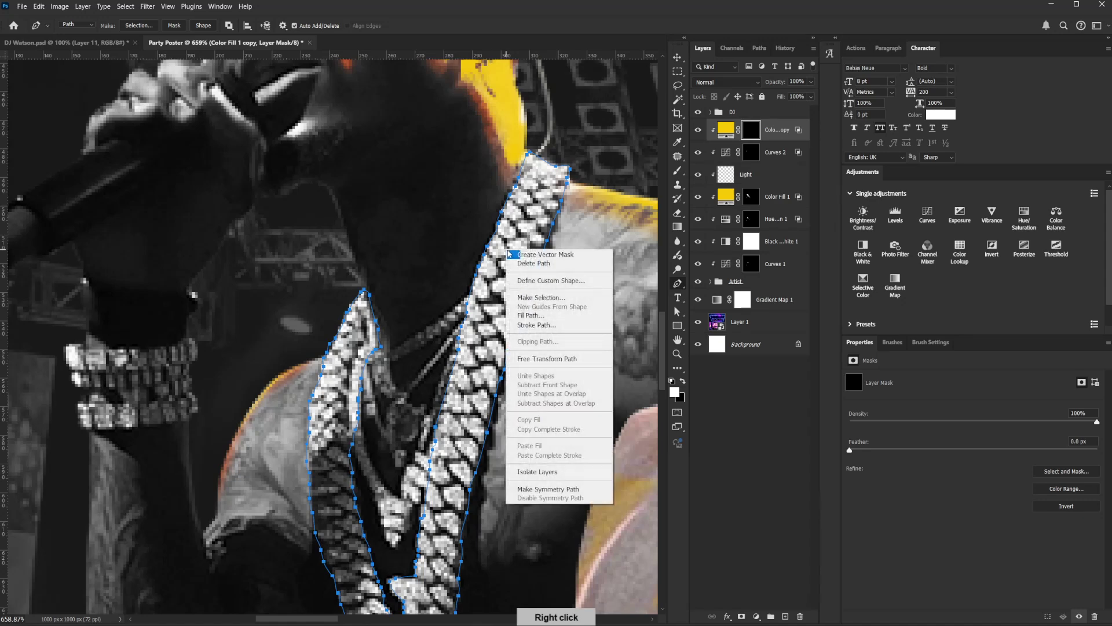
click(555, 298)
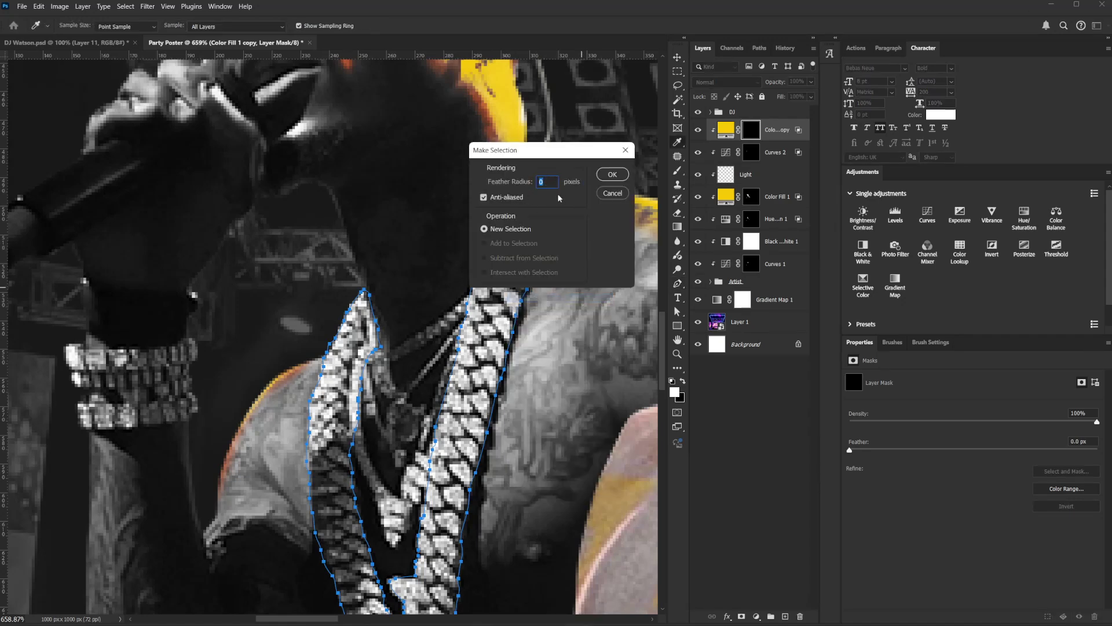
click(622, 176)
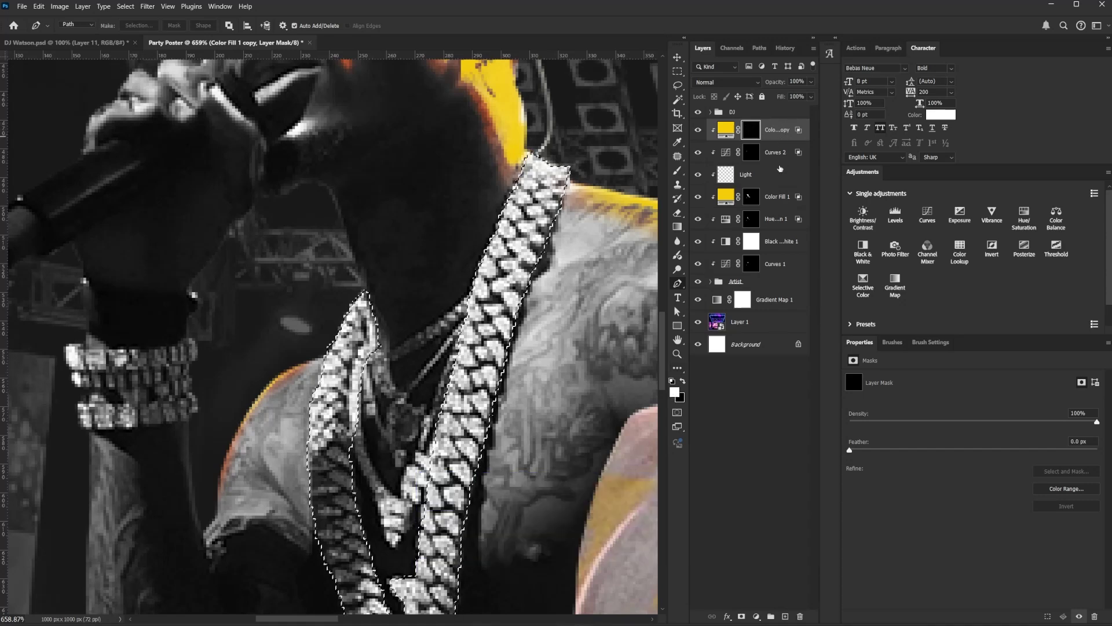
key(alt+BackSpace)
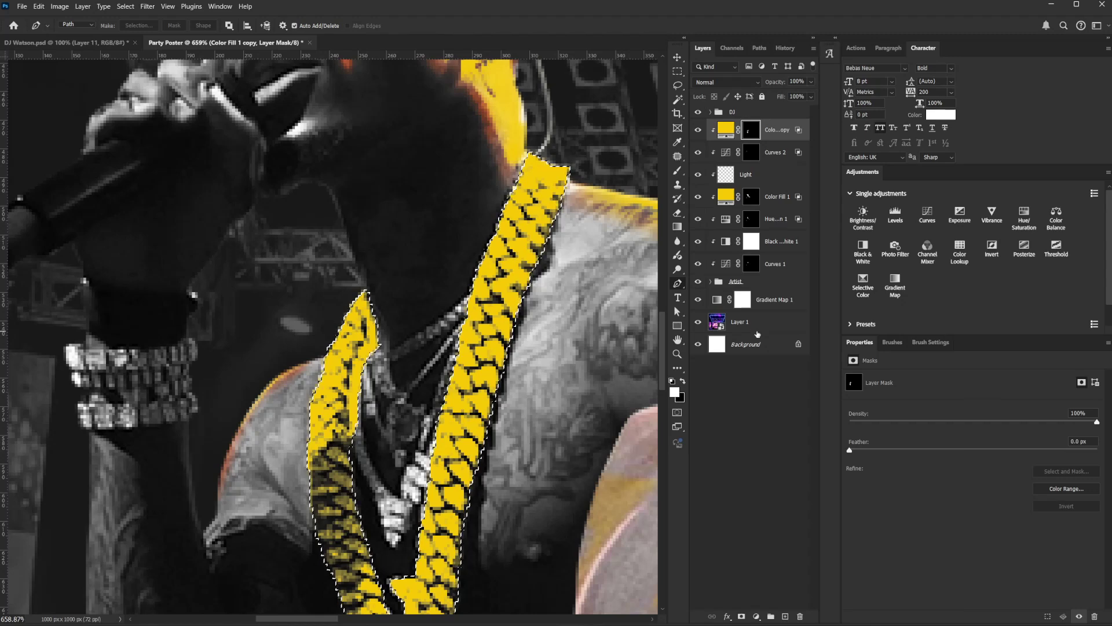
key(ctrl+d)
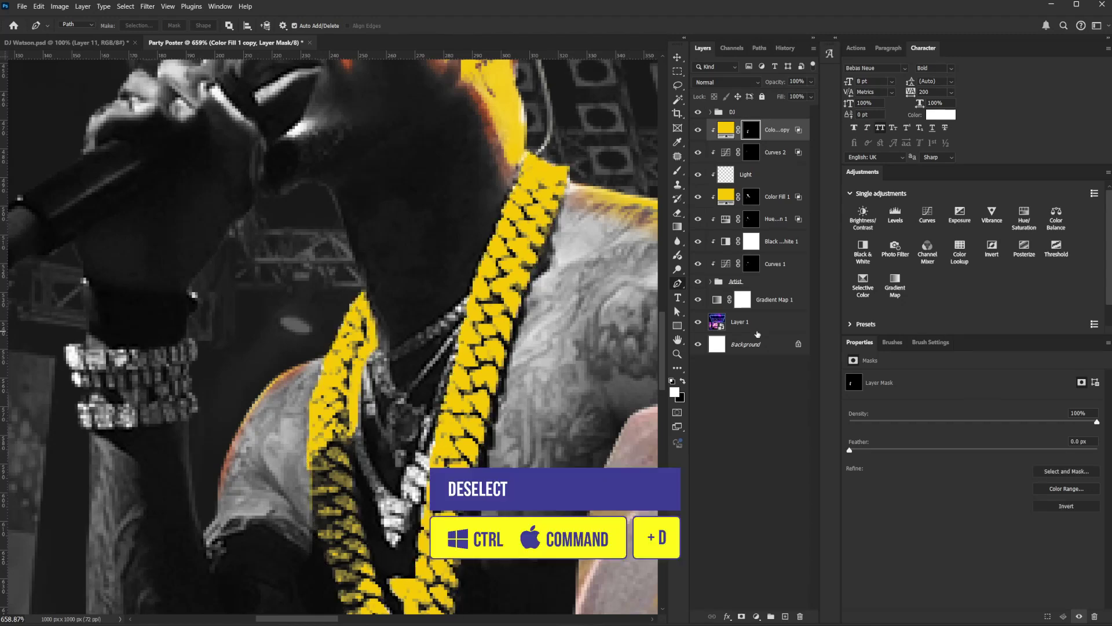
Trace the inner necklace and its hanging pendant with the Pen tool, convert the path to a selection, and fill it white on the mask.
drag(467, 404, 507, 292)
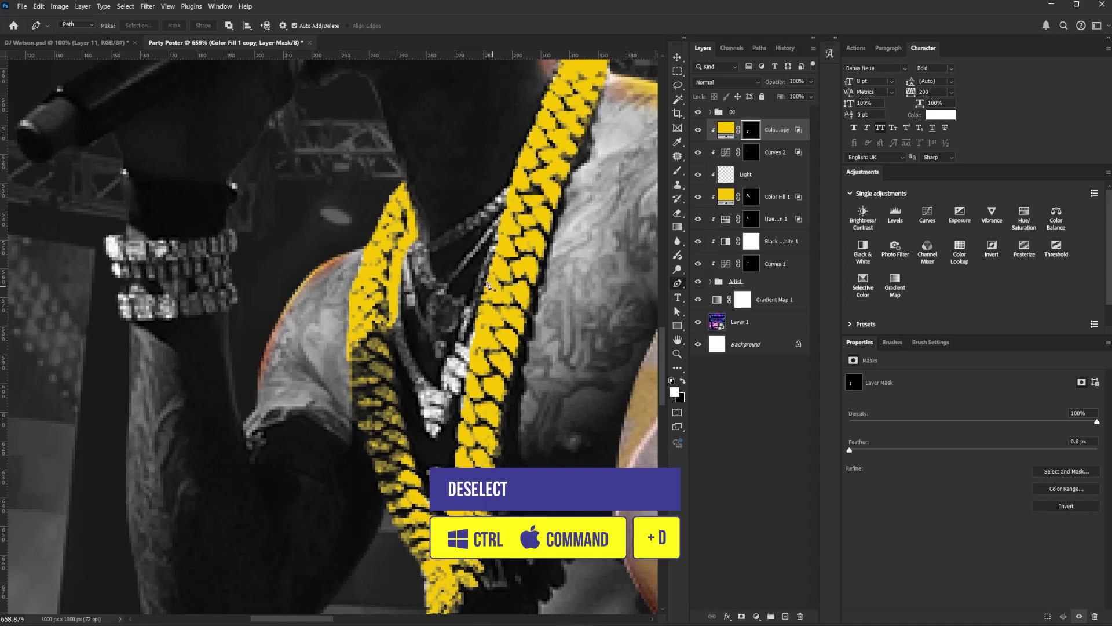
click(410, 246)
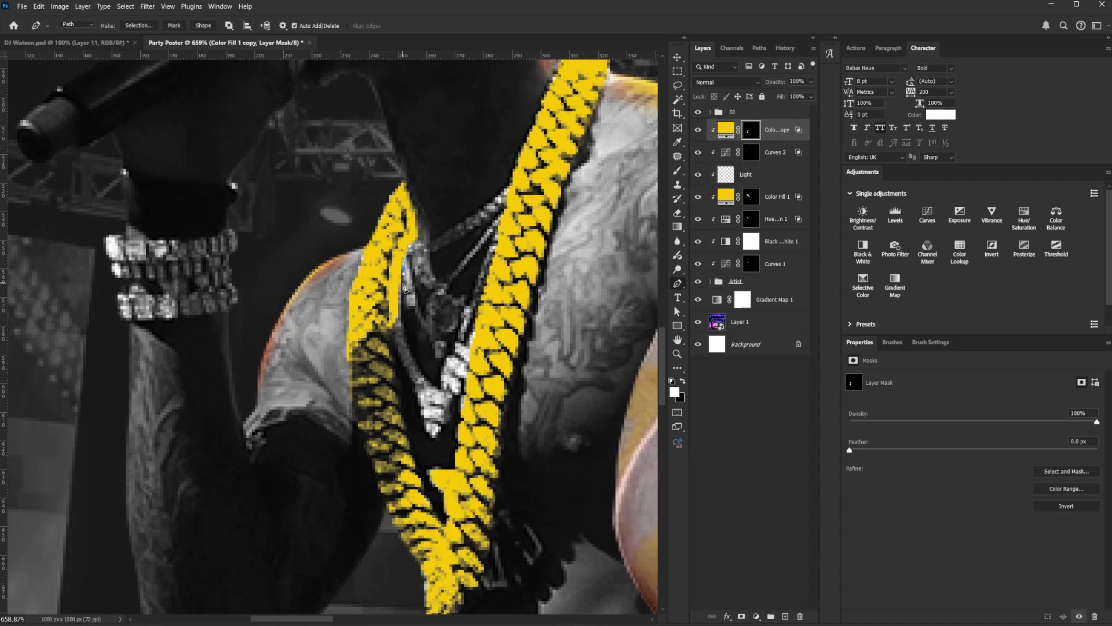
click(439, 387)
click(449, 352)
click(462, 371)
click(463, 382)
click(460, 395)
click(457, 406)
click(452, 417)
click(446, 425)
click(437, 438)
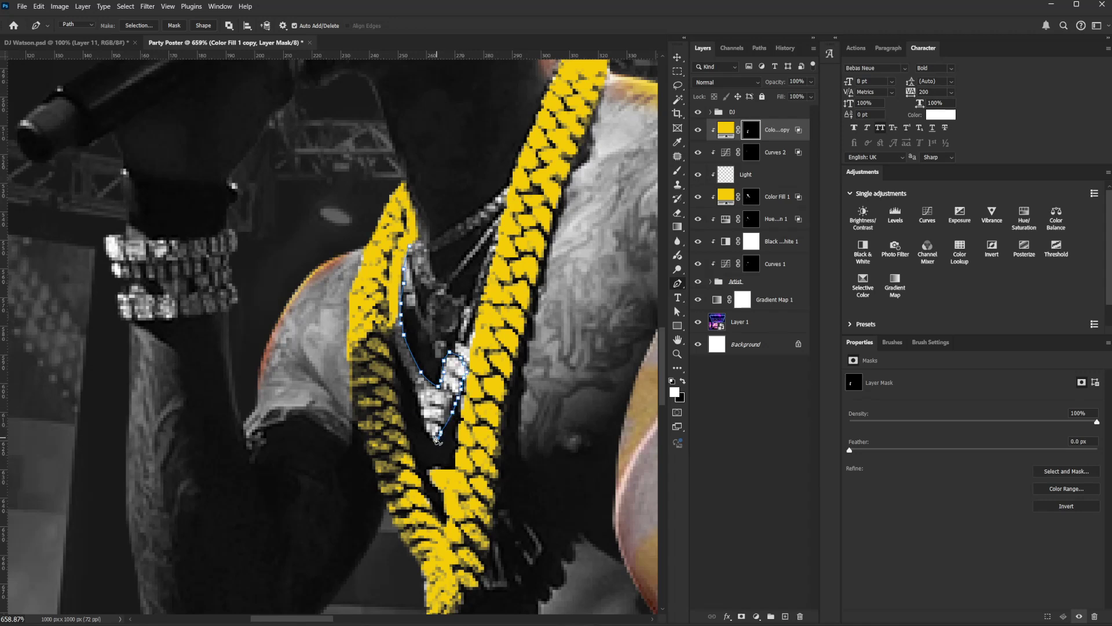
click(432, 432)
click(427, 423)
click(423, 408)
click(421, 399)
click(420, 389)
click(415, 384)
click(407, 375)
click(402, 366)
click(398, 352)
click(394, 341)
click(392, 299)
click(394, 285)
click(397, 274)
click(410, 245)
key(ctrl+Return)
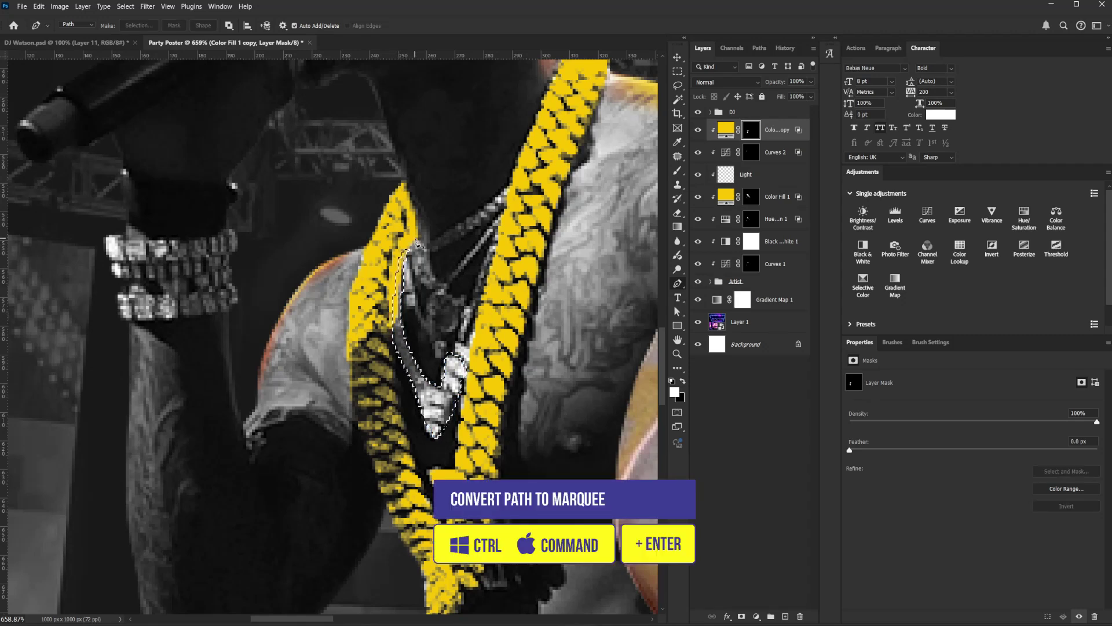
key(alt+BackSpace)
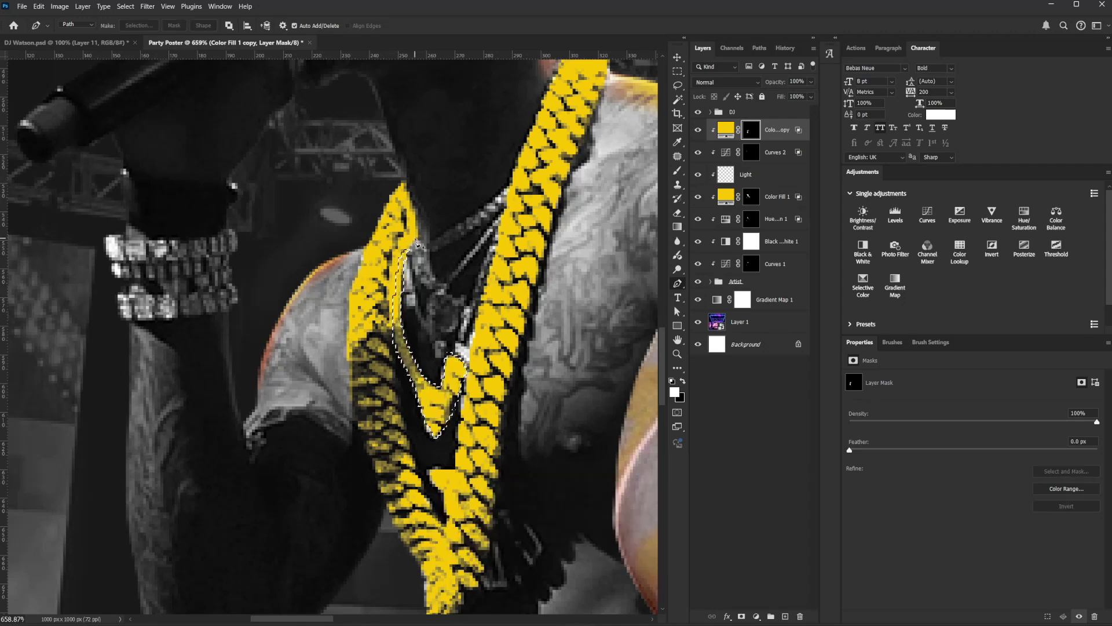
Trace the remaining necklace strip beside the thick chain, fill it white on the mask, and clear the selection.
click(498, 233)
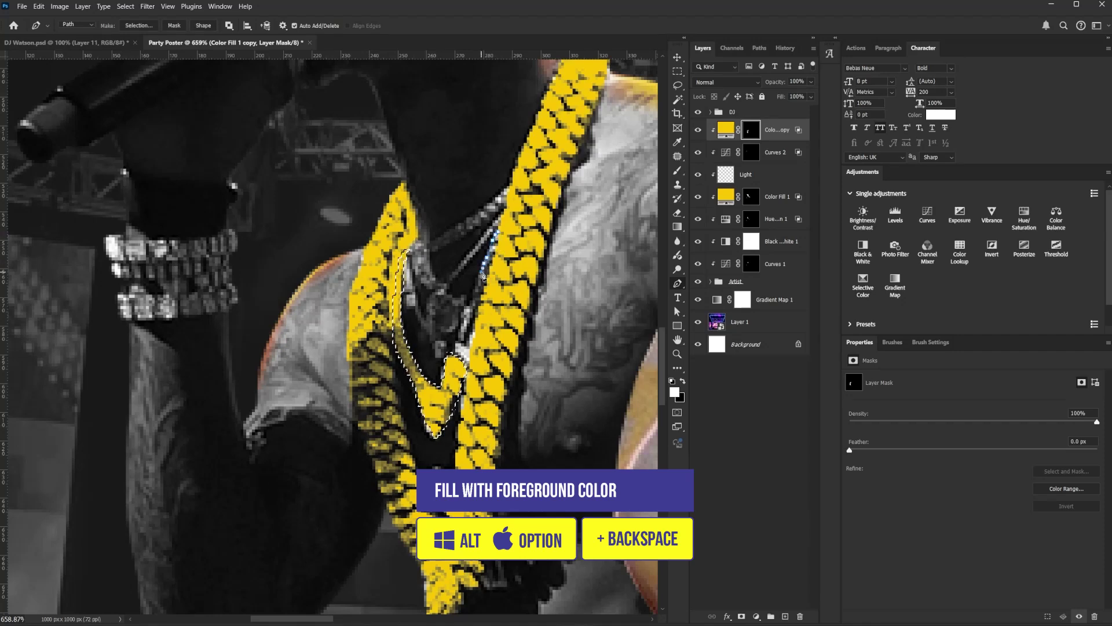
click(460, 332)
click(452, 350)
click(455, 370)
click(471, 358)
key(ctrl+h)
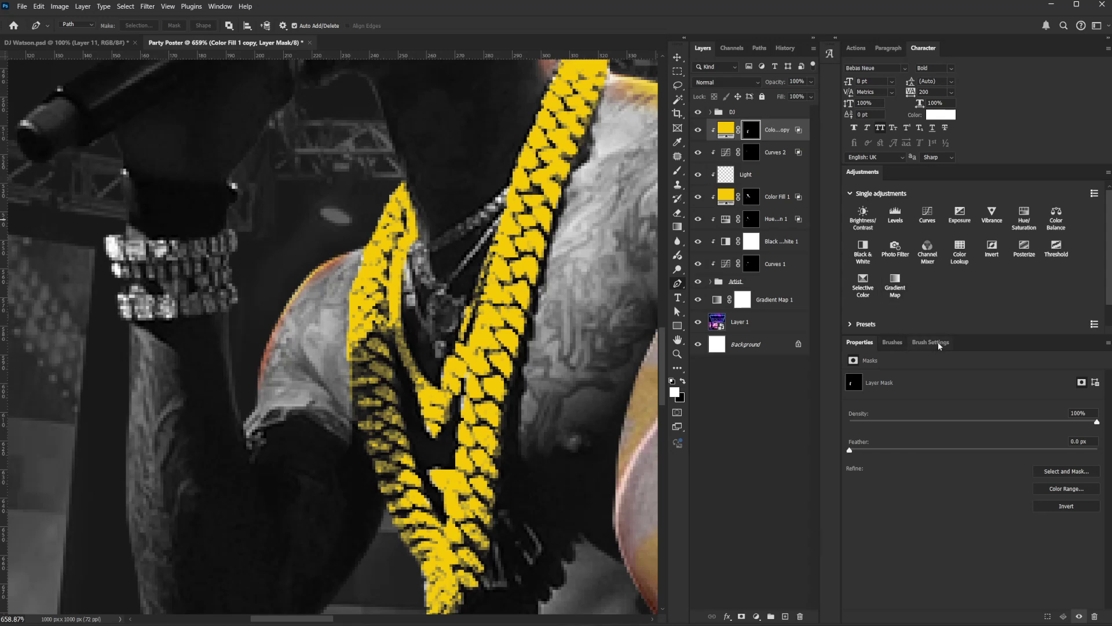
Paint white on the yellow fill copy's mask over the thin inner chains and pendant with a hard round 3 px brush.
click(930, 341)
key(b)
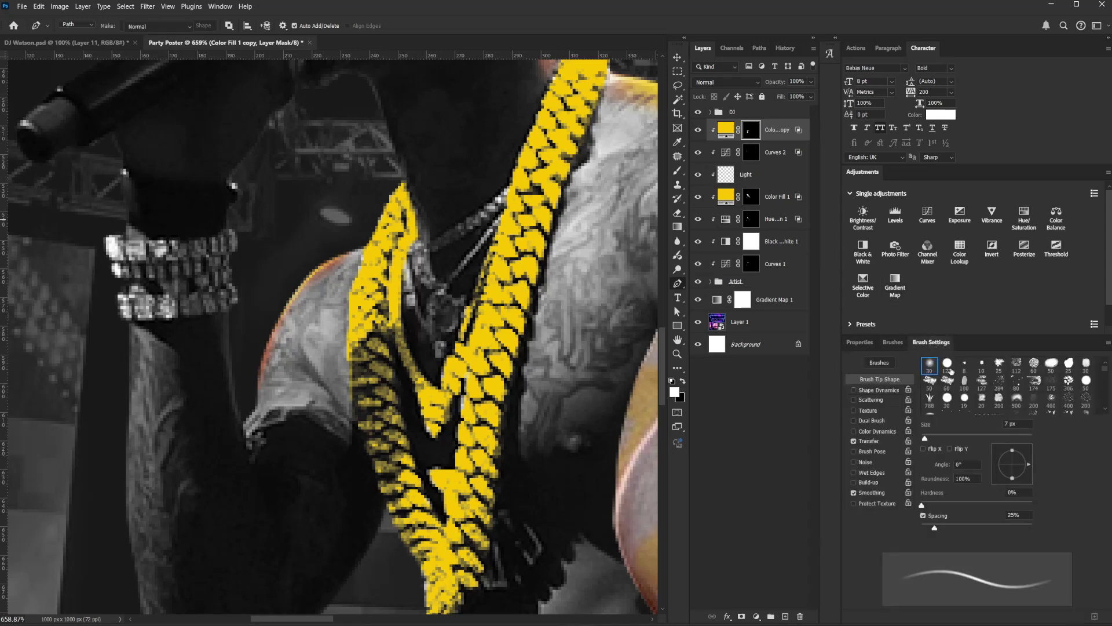
click(947, 363)
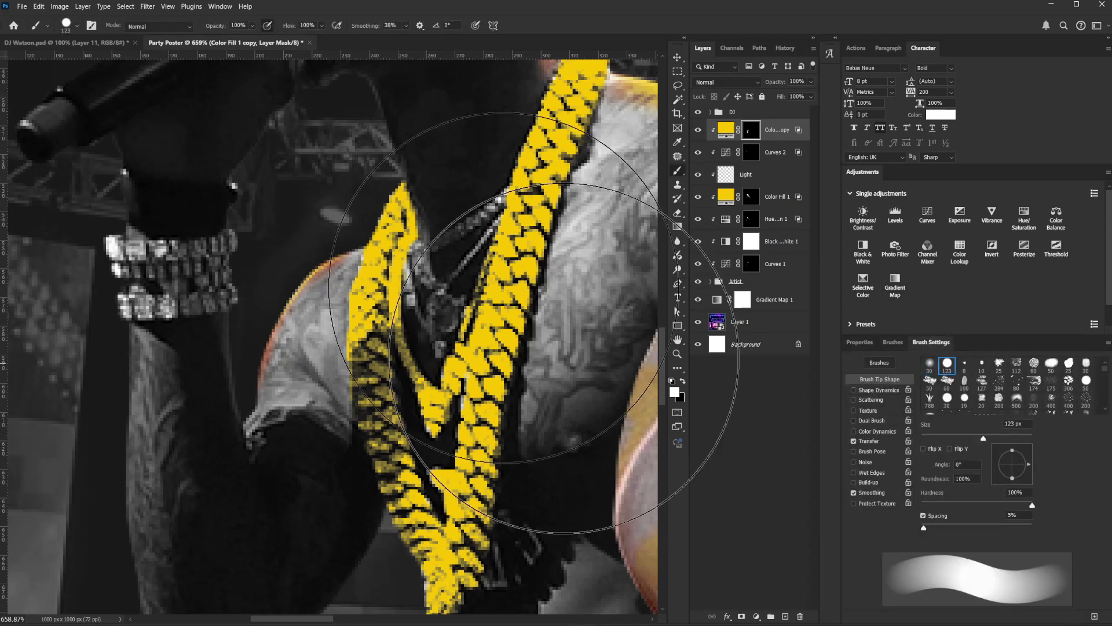
key(bracketleft)
key(bracketleft)
key(bracketleft)
key(bracketleft)
key(bracketleft)
key(bracketleft)
key(bracketleft)
key(bracketleft)
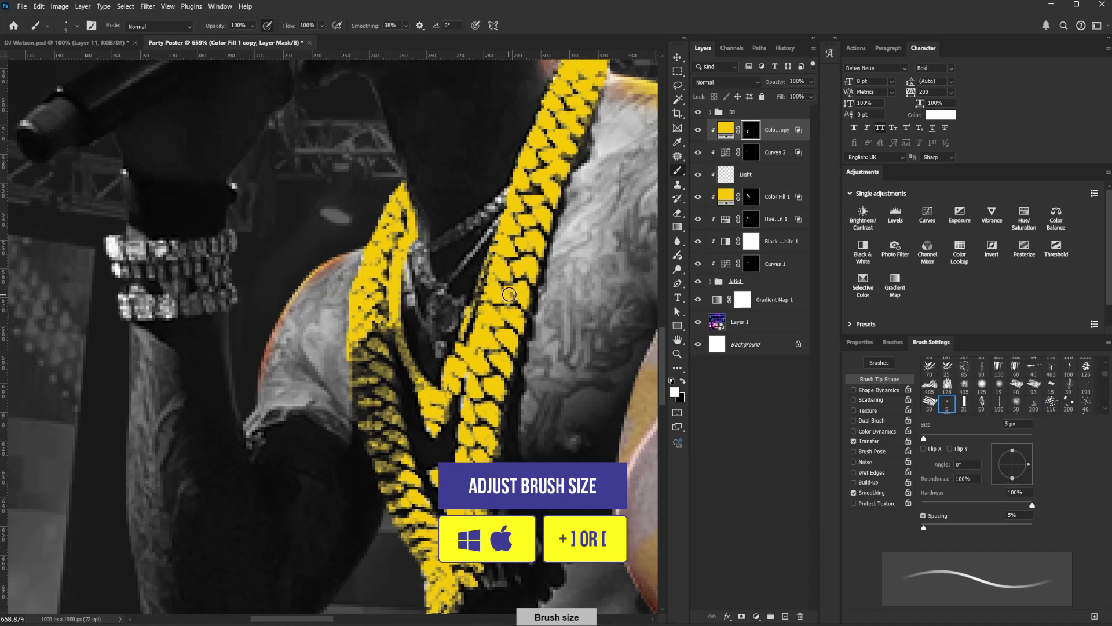
key(bracketright)
drag(507, 193, 468, 226)
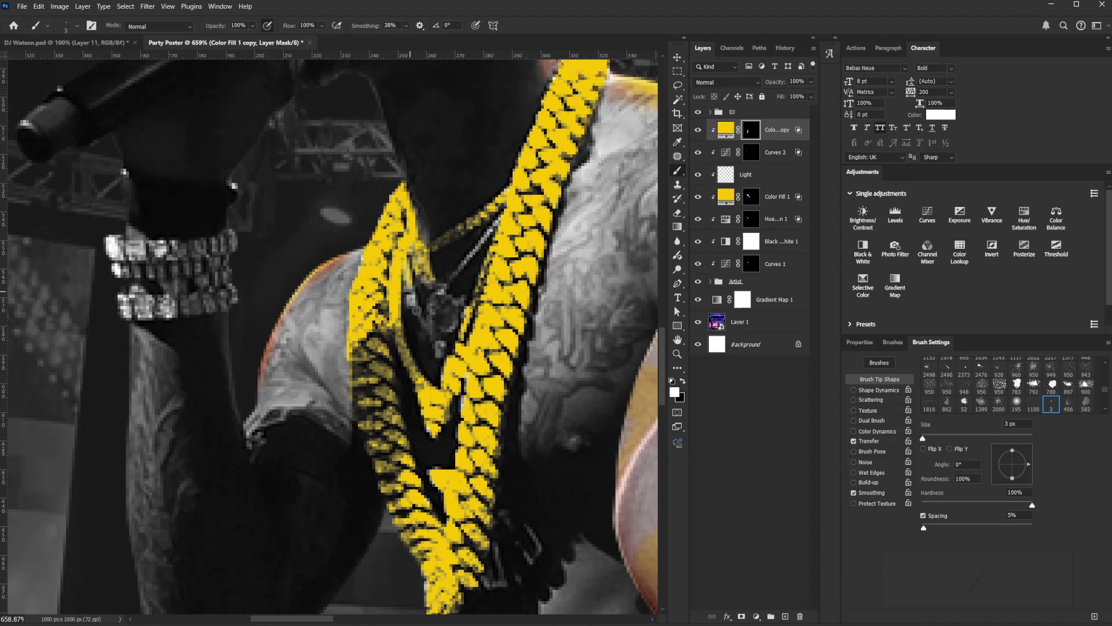
mouse_move(443, 349)
mouse_down()
mouse_move(428, 315)
mouse_move(429, 285)
mouse_up()
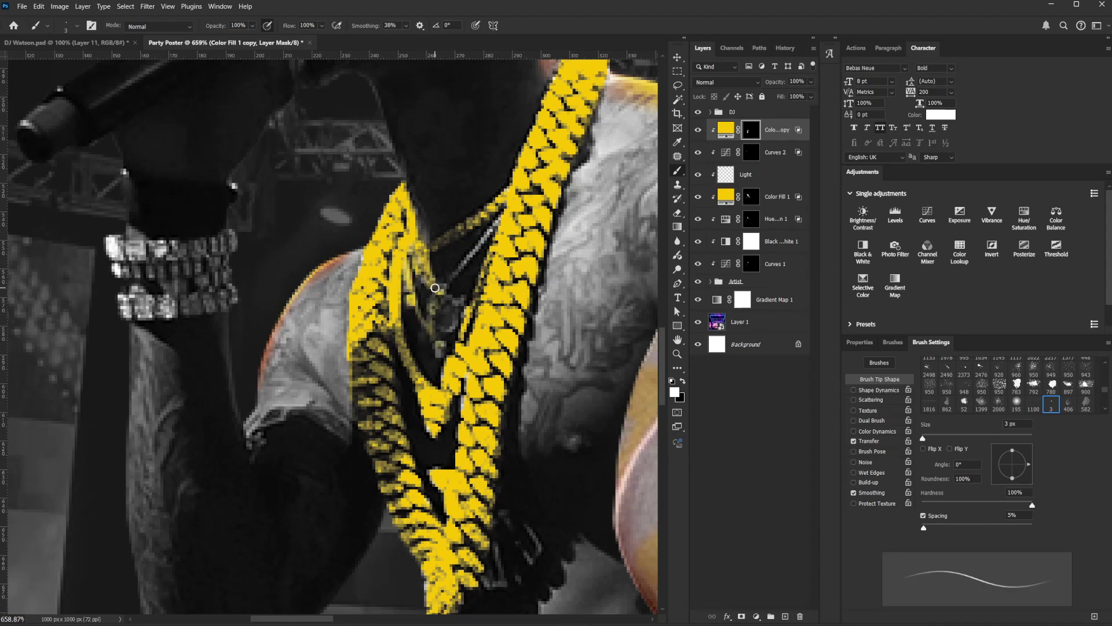
mouse_move(504, 220)
mouse_down()
mouse_move(441, 291)
mouse_move(460, 320)
mouse_up()
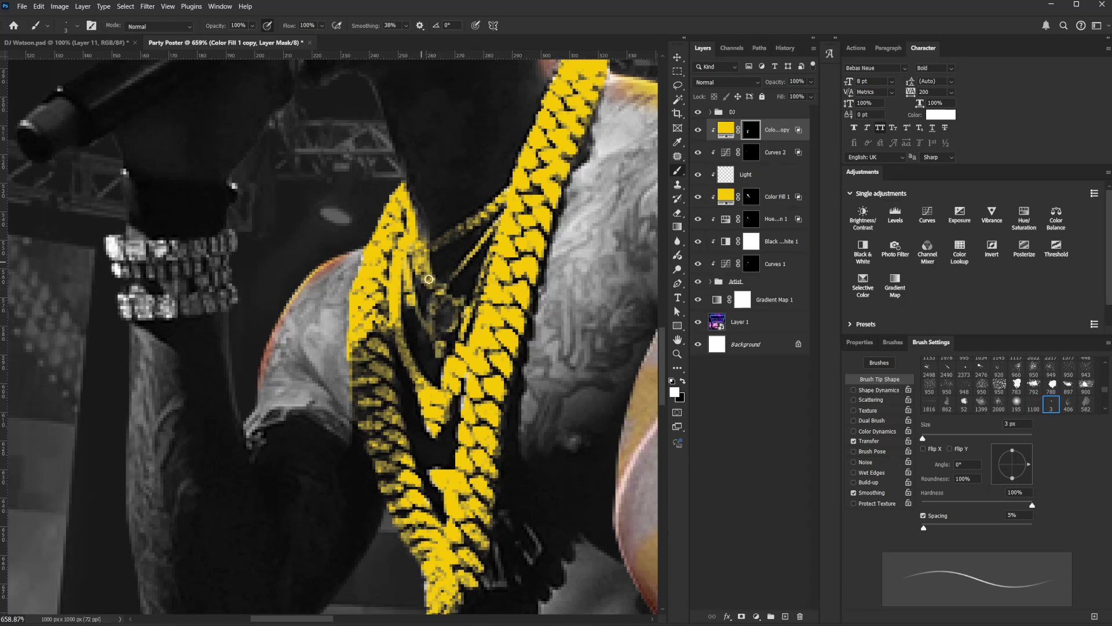
drag(473, 384, 463, 396)
scroll(457, 511, down, 3)
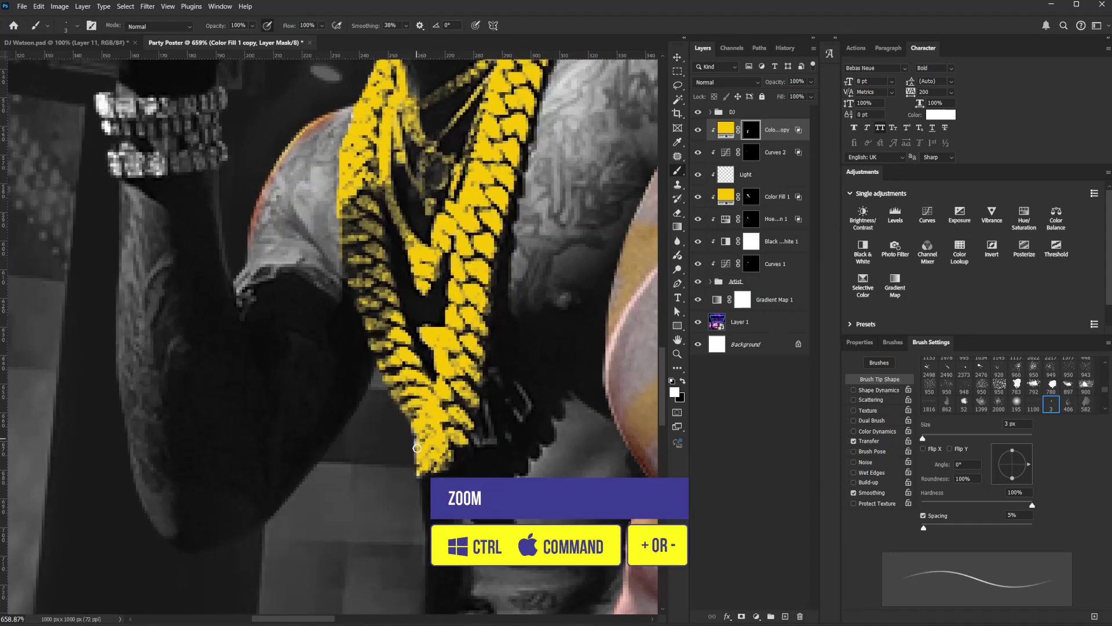
scroll(533, 337, down, 8)
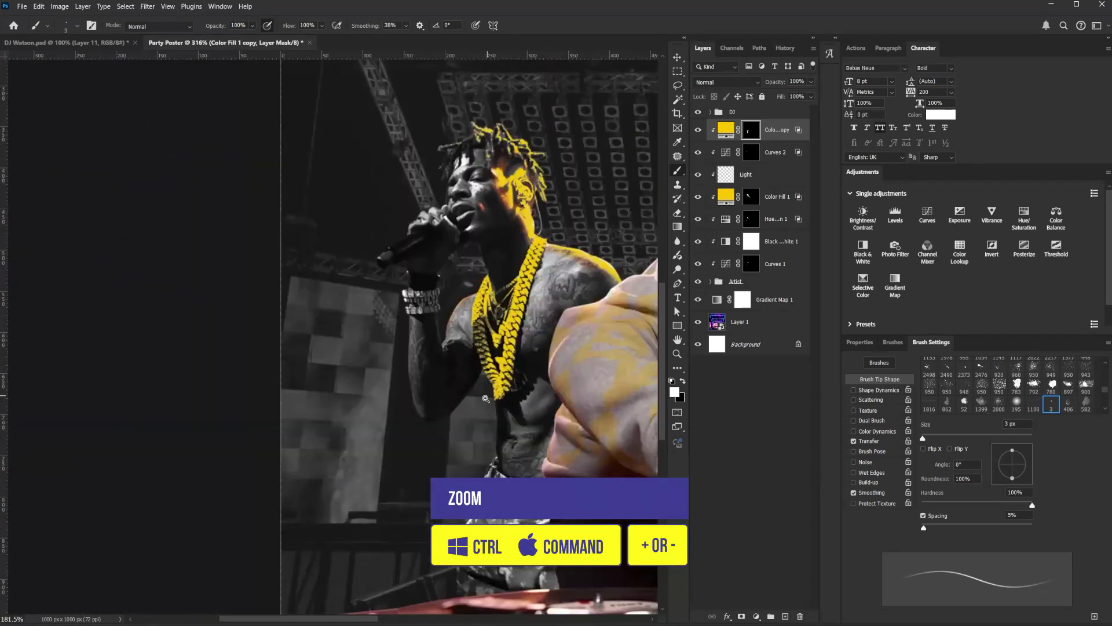
Lower the opacity of the yellow chain fill copy layer to 64%.
scroll(466, 423, down, 4)
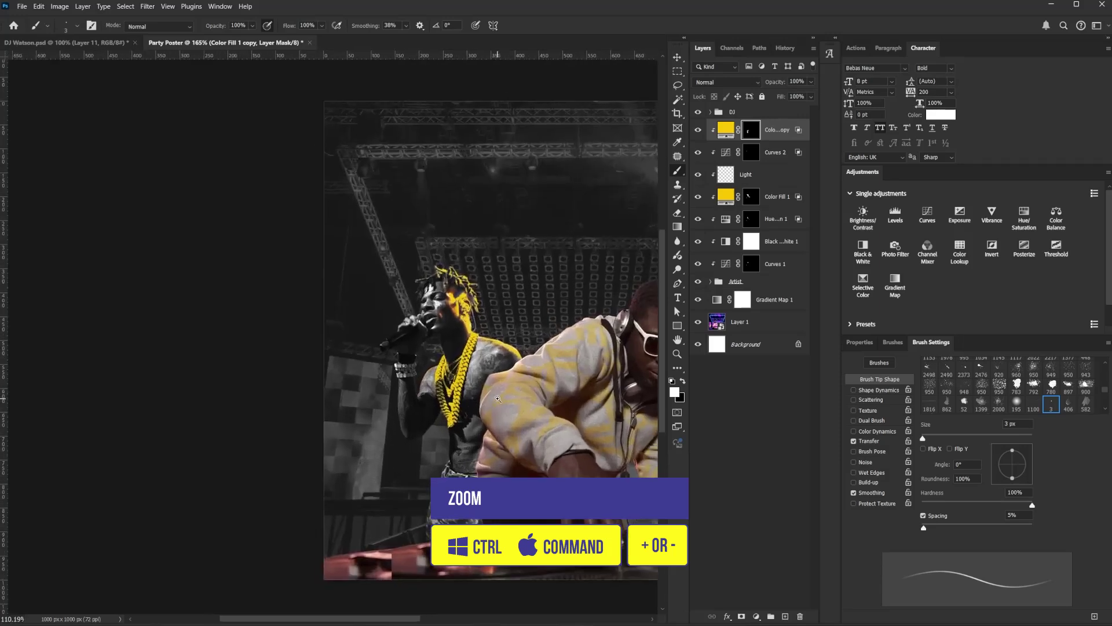
scroll(479, 371, up, 4)
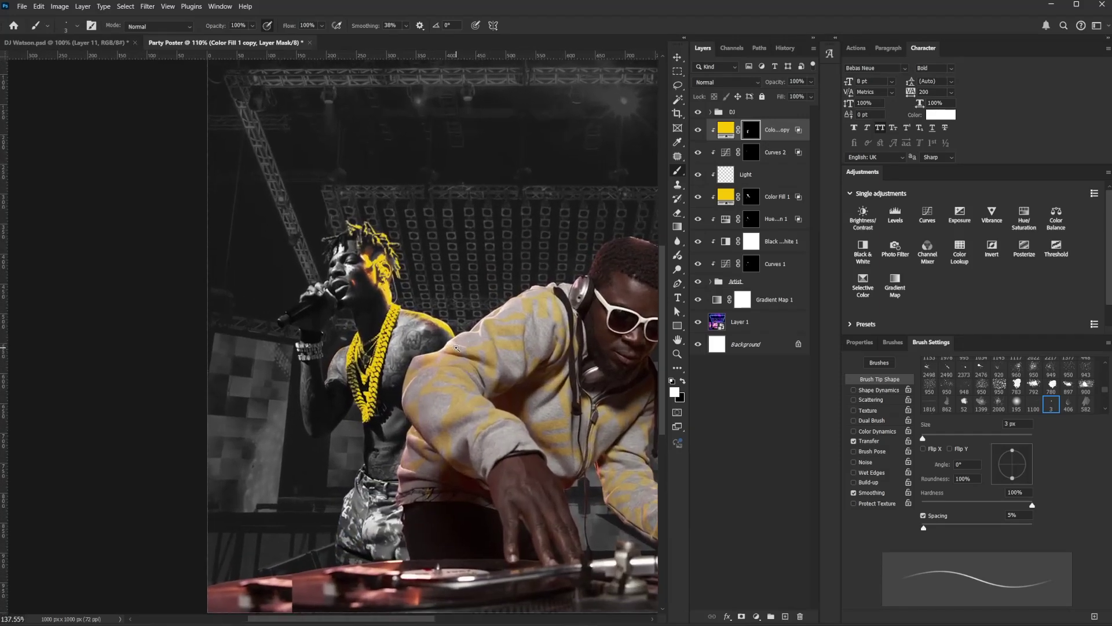
click(811, 82)
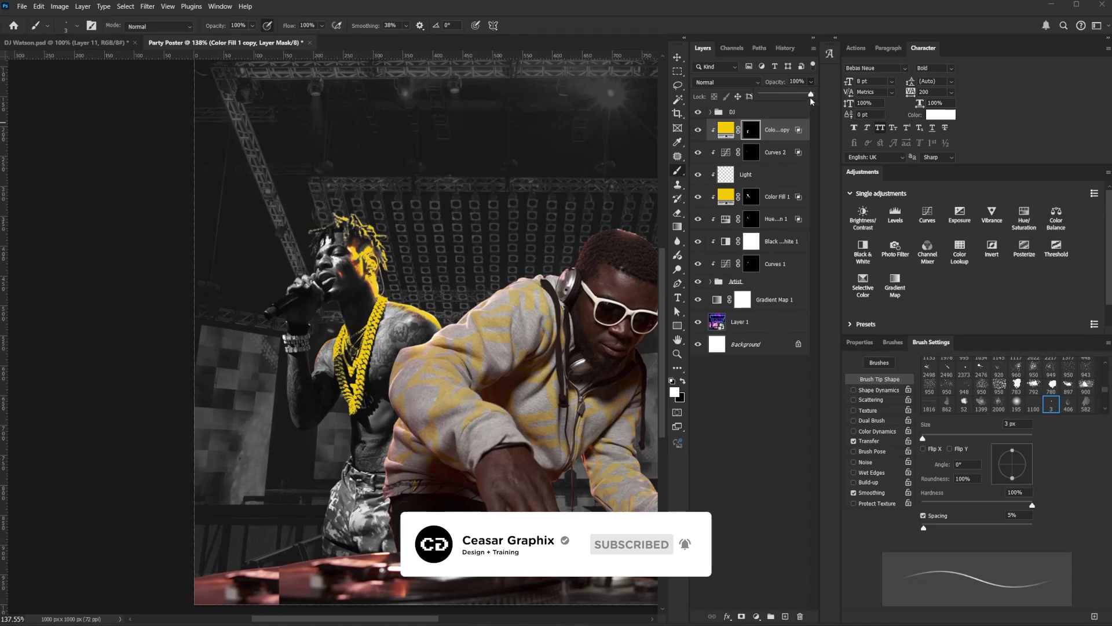
drag(809, 96, 796, 97)
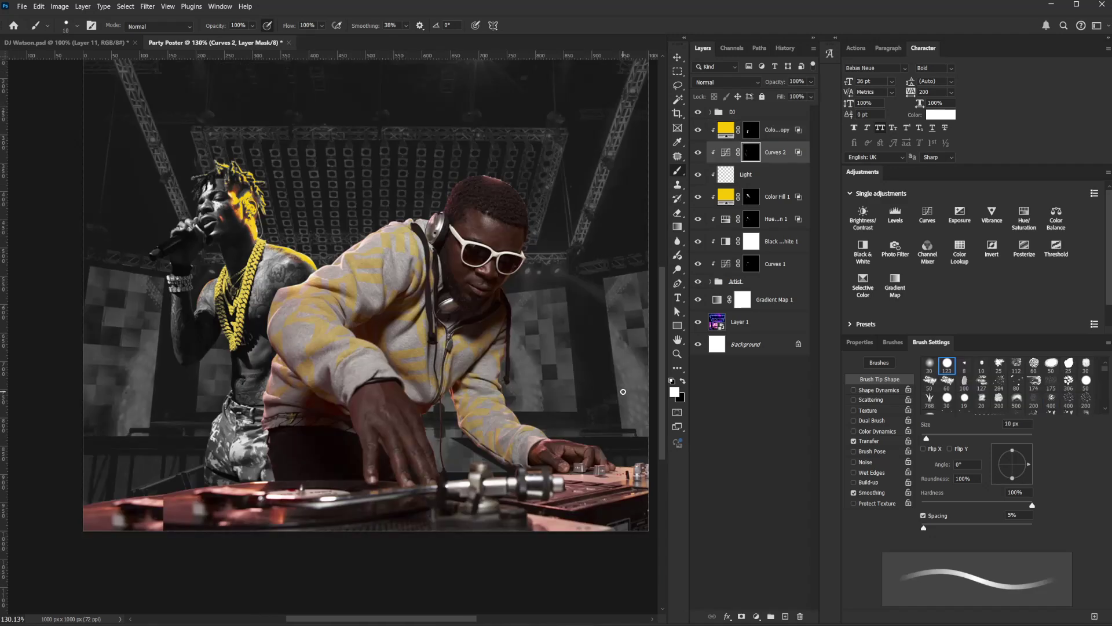
Group the artist folder together with all its clipped adjustment layers and name the group Rapper.
click(777, 134)
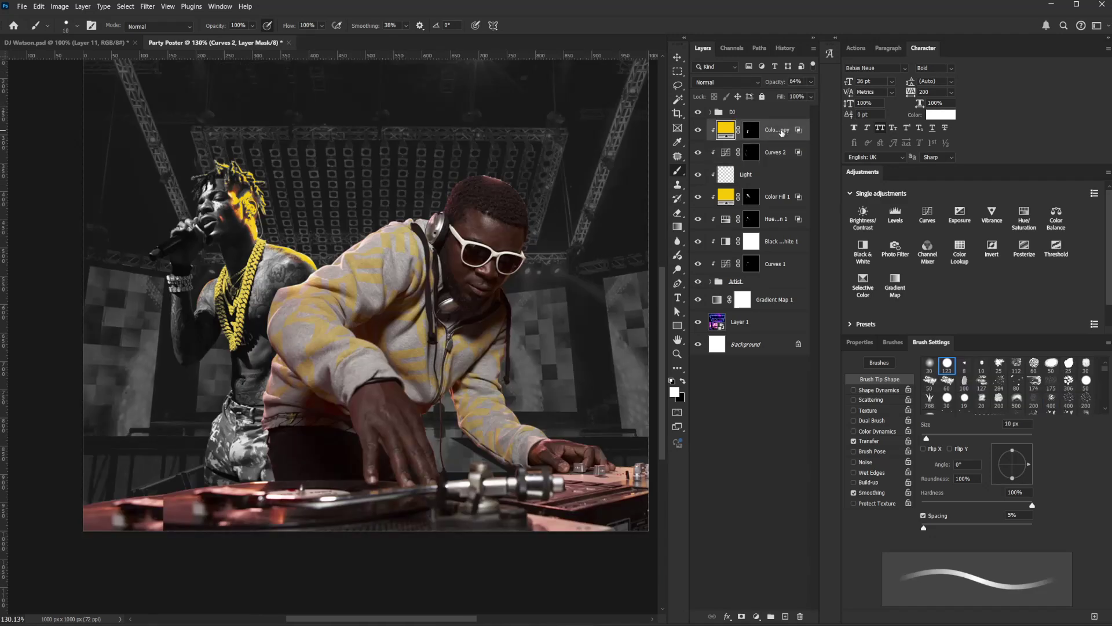
shift+click(764, 285)
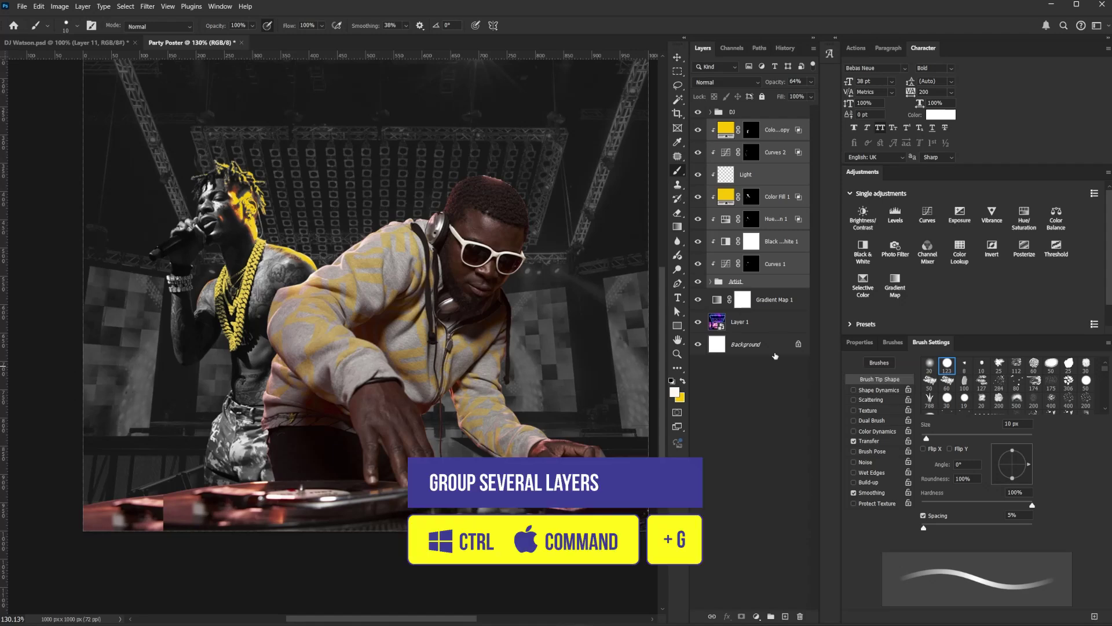
key(ctrl+g)
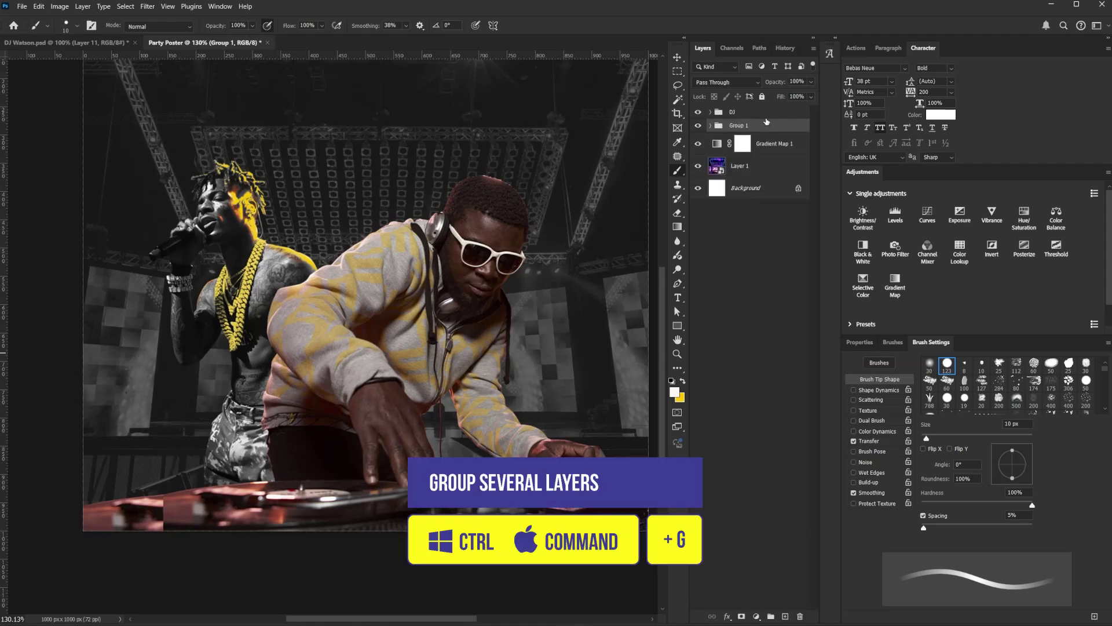
double_click(738, 126)
text(Rapper)
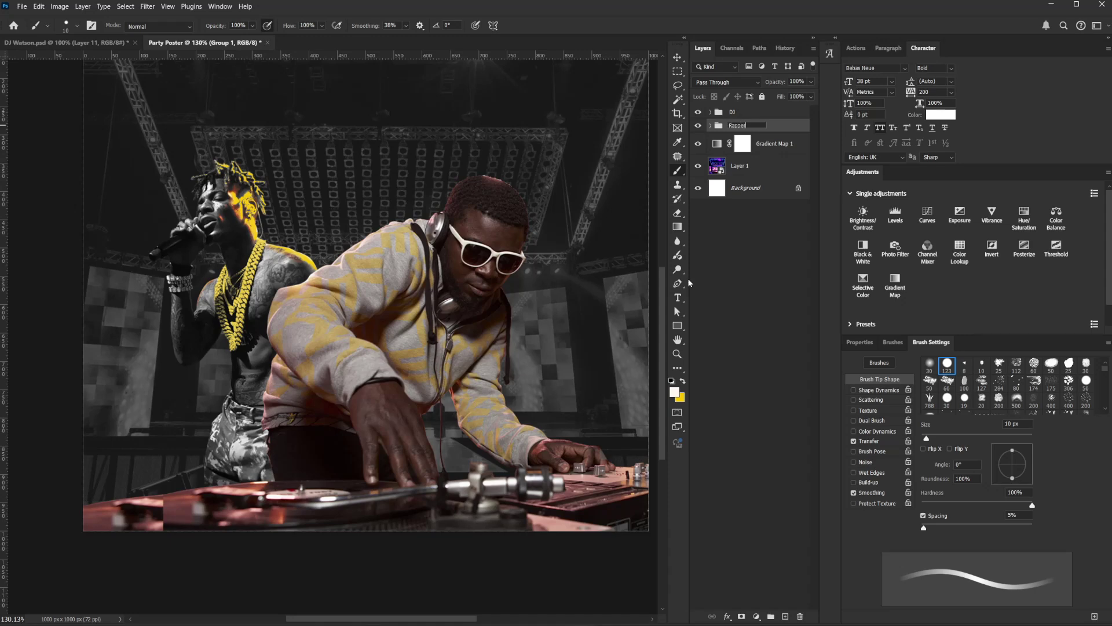
key(Return)
Add a Black & White adjustment with default values above the DJ group and clip it to that group.
click(734, 112)
scroll(499, 384, down, 2)
scroll(499, 384, up, 4)
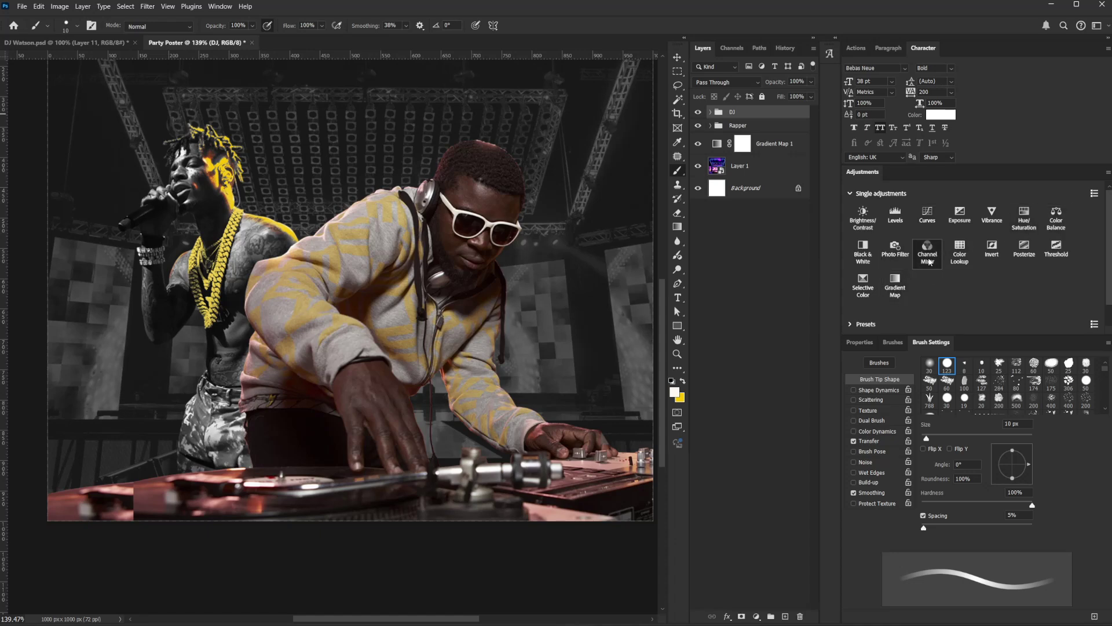
click(863, 252)
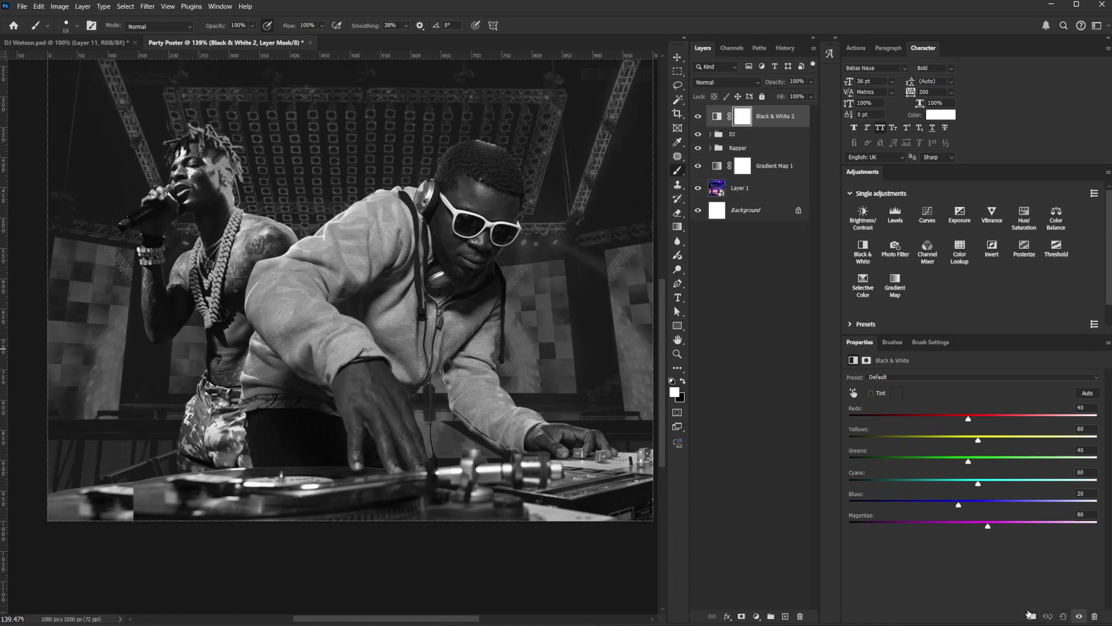
key(ctrl+alt+g)
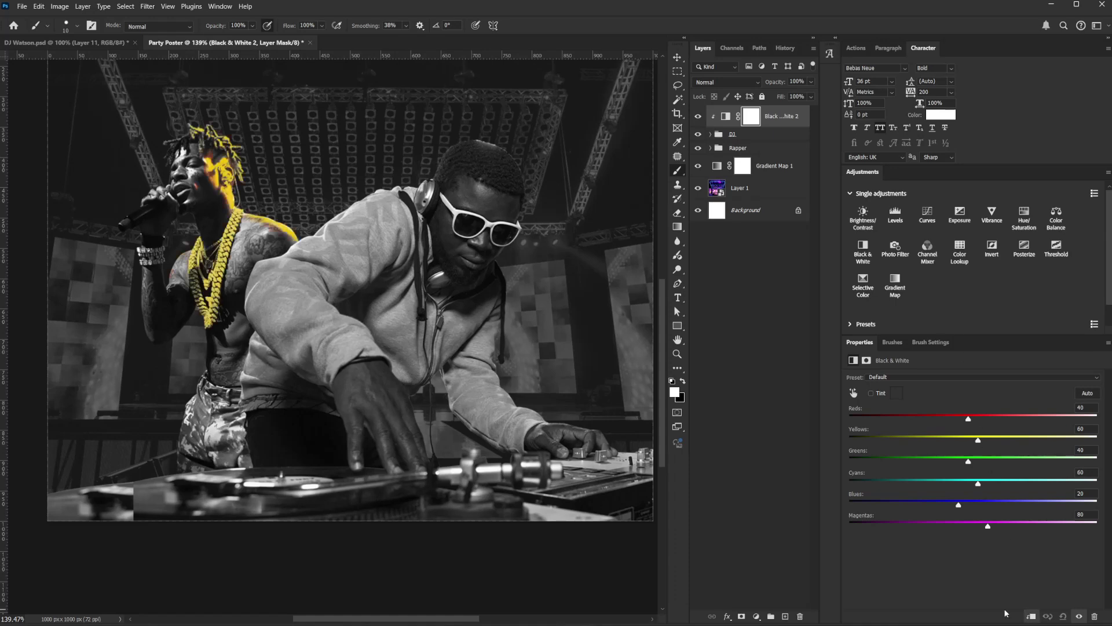
Add a Curves adjustment clipped to the DJ group and brighten its midtones, mapping input 122 to output 226.
click(926, 215)
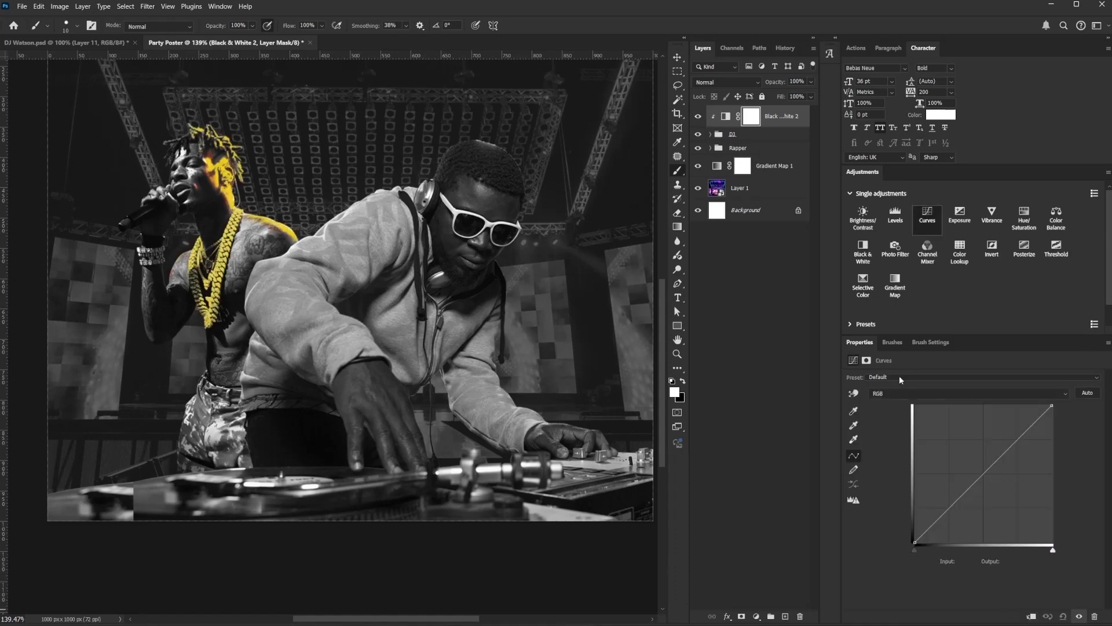
click(1031, 617)
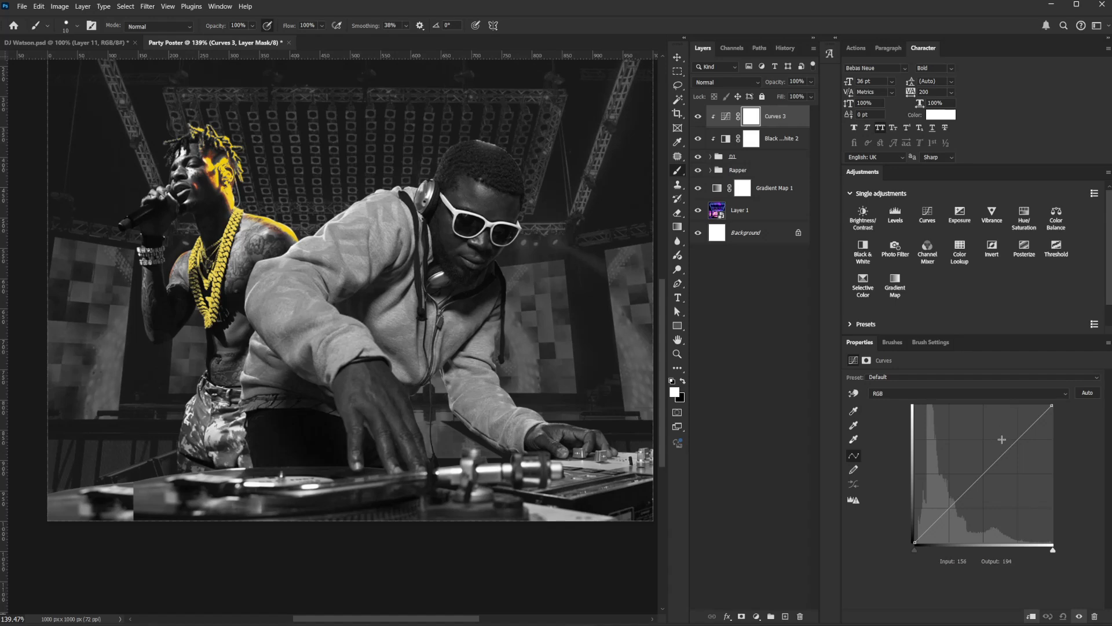
drag(1002, 446, 983, 419)
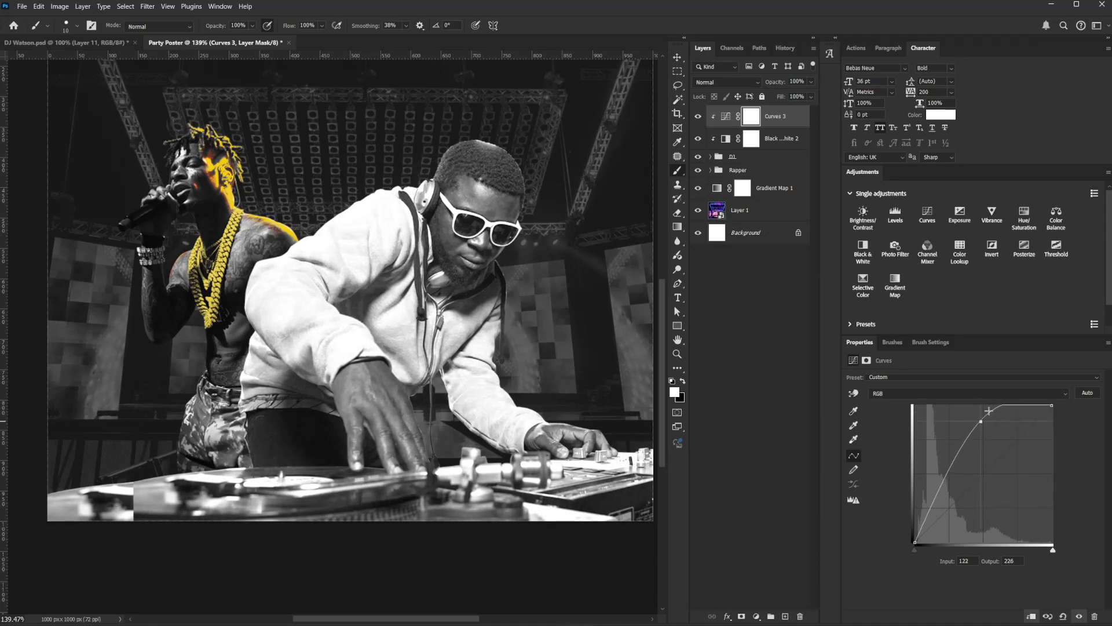
Select the DJ's head and face with the Lasso tool at 0 px feather.
click(678, 85)
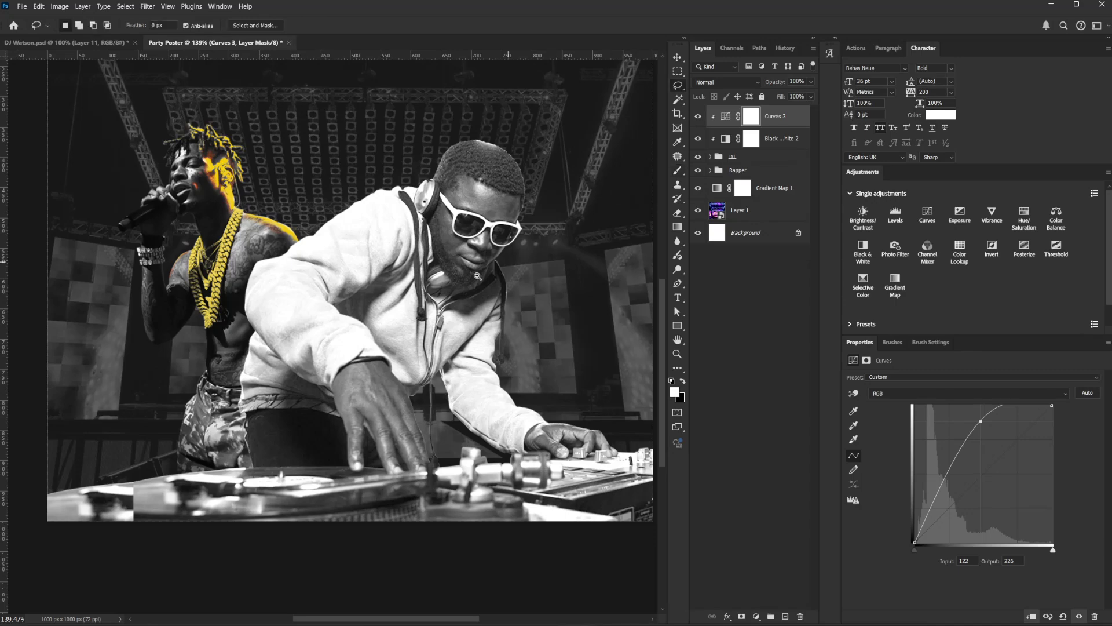
scroll(487, 264, up, 3)
scroll(463, 191, up, 2)
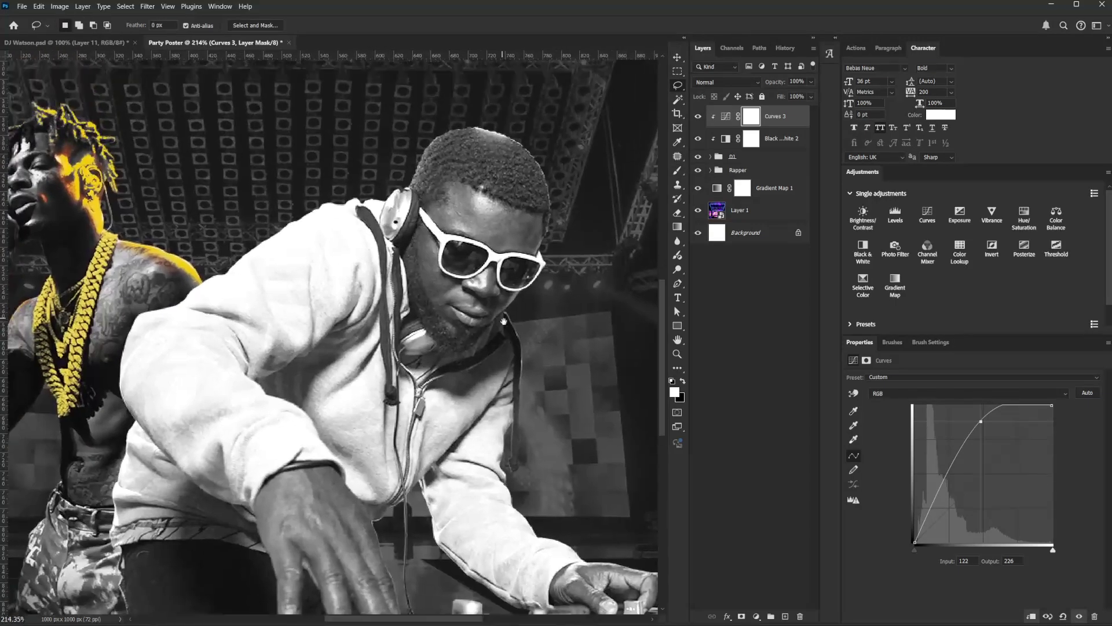
mouse_move(435, 124)
mouse_down()
mouse_move(414, 191)
mouse_move(408, 277)
mouse_move(413, 311)
mouse_move(442, 356)
mouse_move(503, 326)
mouse_move(458, 98)
mouse_up()
Add both of the DJ's hands to the head selection with the Lasso tool, refining the outline around the fingers.
scroll(519, 346, down, 3)
scroll(520, 346, left, 3)
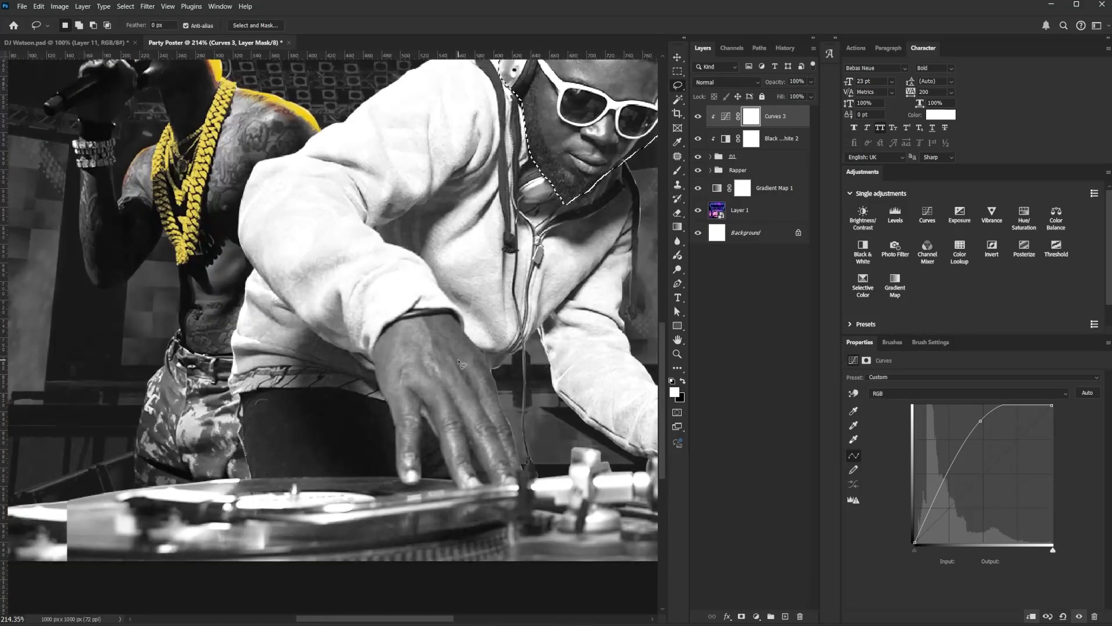
key(shift)
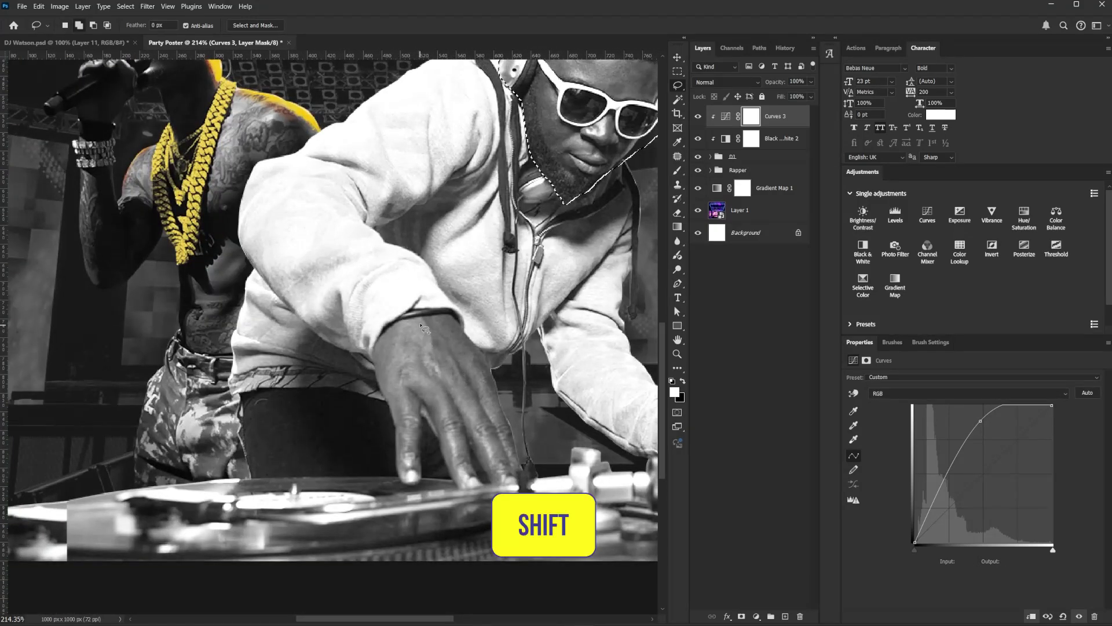
mouse_move(385, 332)
mouse_down()
mouse_move(377, 385)
mouse_move(399, 476)
mouse_move(423, 473)
mouse_move(425, 416)
mouse_move(474, 491)
mouse_move(468, 445)
mouse_move(499, 489)
mouse_move(519, 474)
mouse_move(519, 446)
mouse_move(489, 364)
mouse_move(466, 333)
mouse_move(421, 319)
mouse_up()
scroll(422, 348, right, 5)
scroll(421, 347, down, 2)
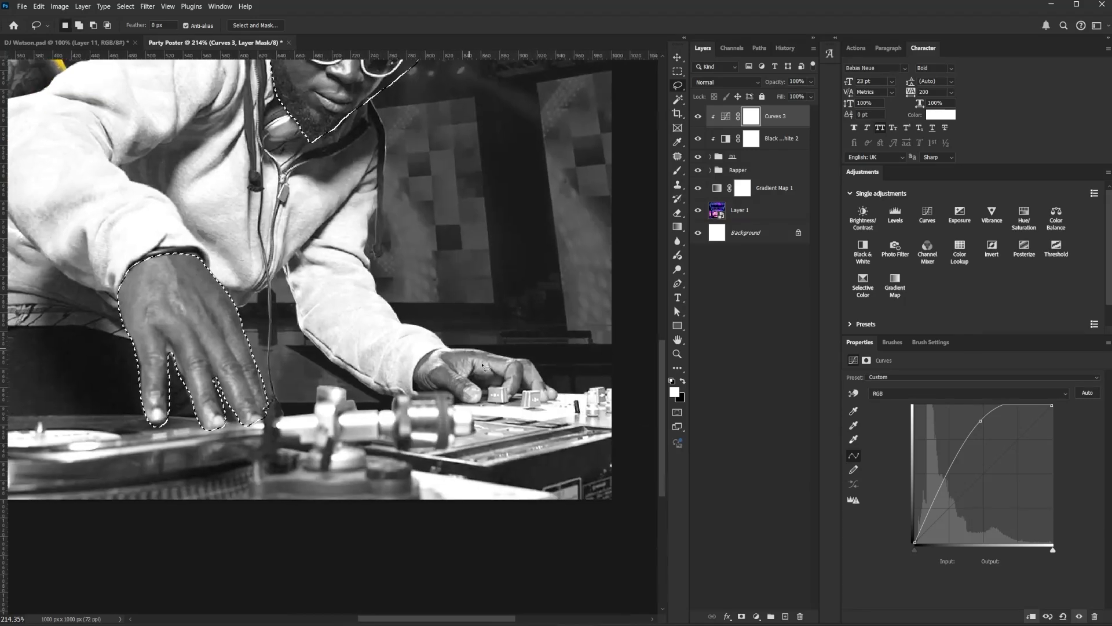
mouse_move(419, 387)
mouse_down()
mouse_move(467, 401)
mouse_move(518, 396)
mouse_move(529, 348)
mouse_move(419, 383)
mouse_up()
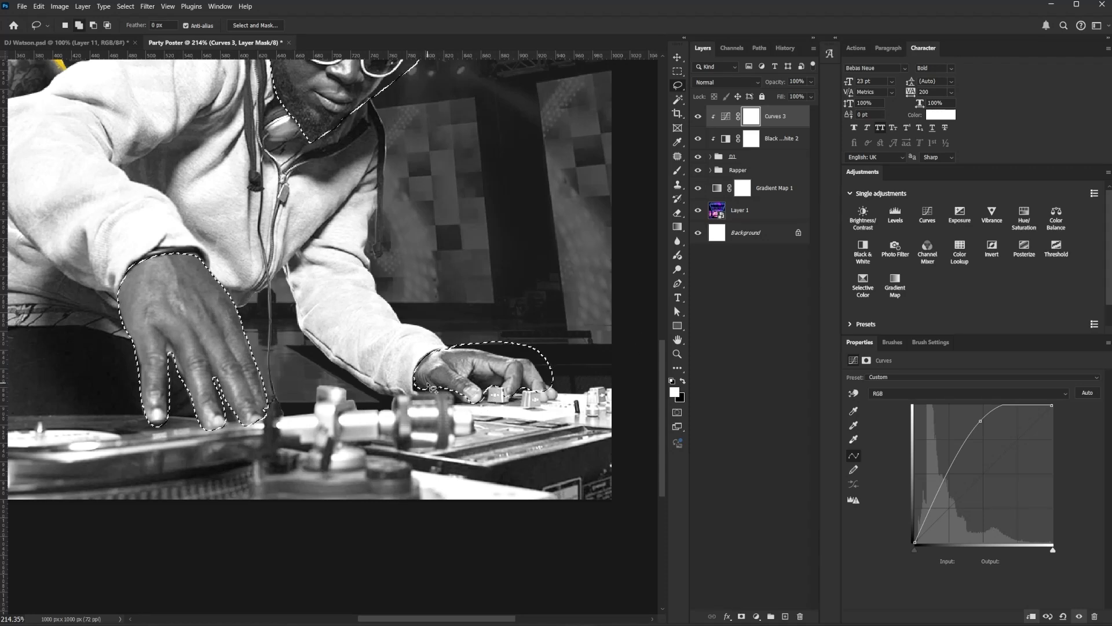
drag(430, 387, 481, 406)
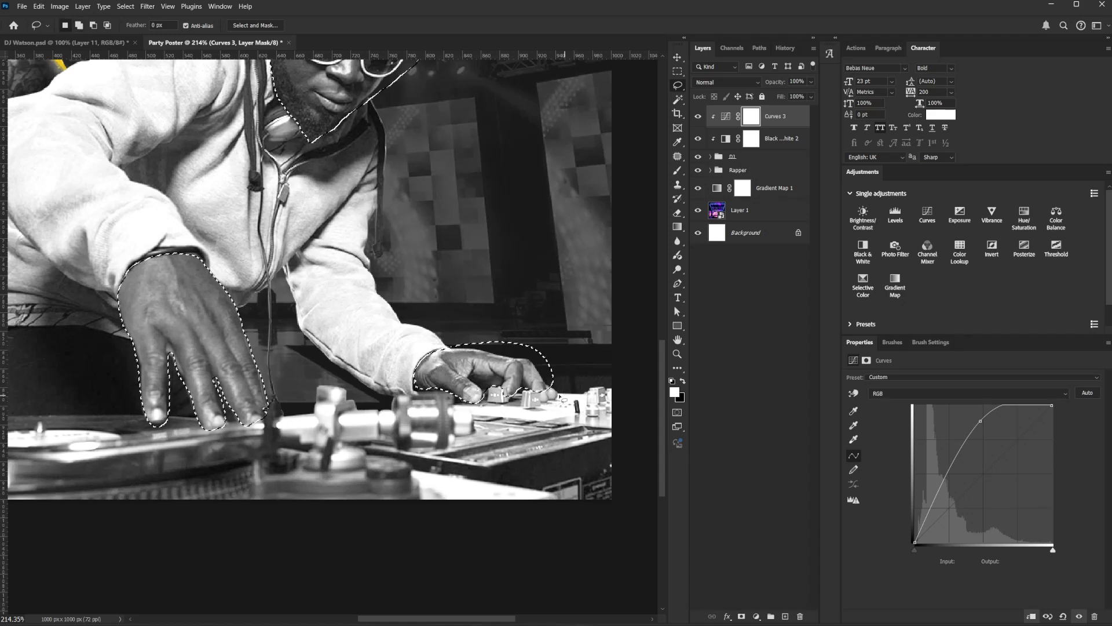
mouse_move(549, 383)
mouse_down()
mouse_move(563, 395)
mouse_move(550, 405)
mouse_move(540, 397)
mouse_move(549, 349)
mouse_up()
Fill the head and hands selection with black on the Curves 3 mask and deselect.
scroll(649, 261, down, 5)
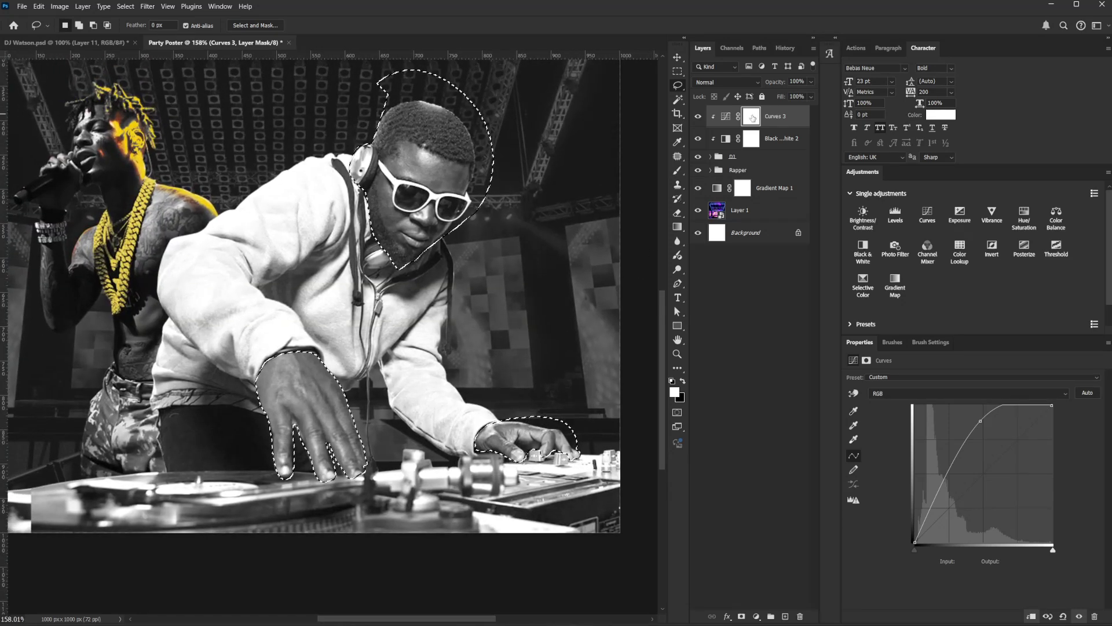
click(751, 116)
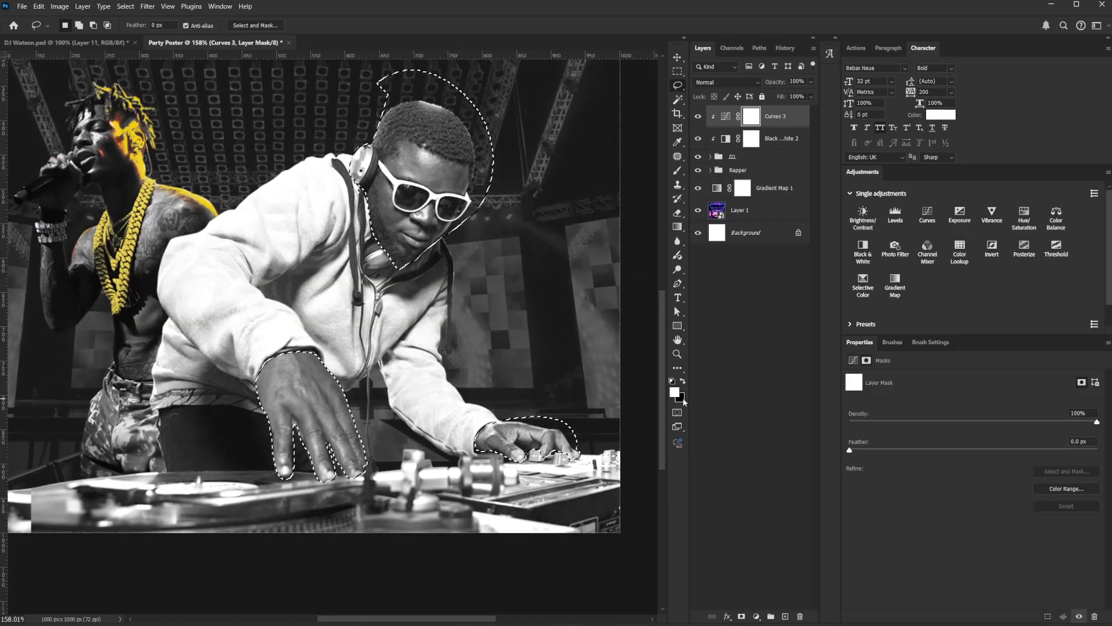
key(ctrl+BackSpace)
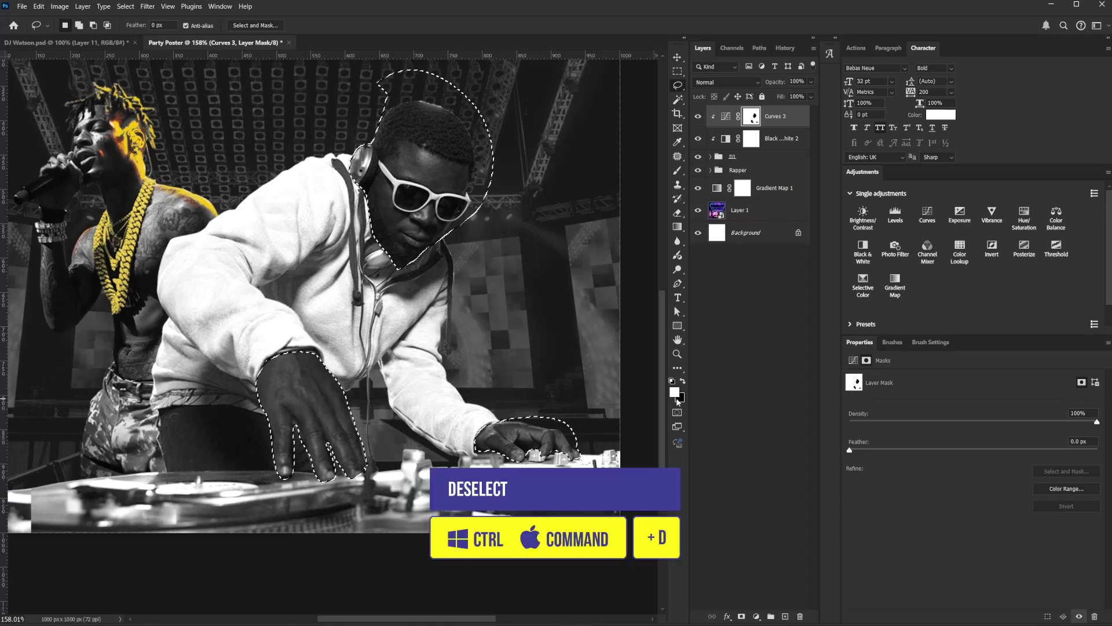
key(ctrl+d)
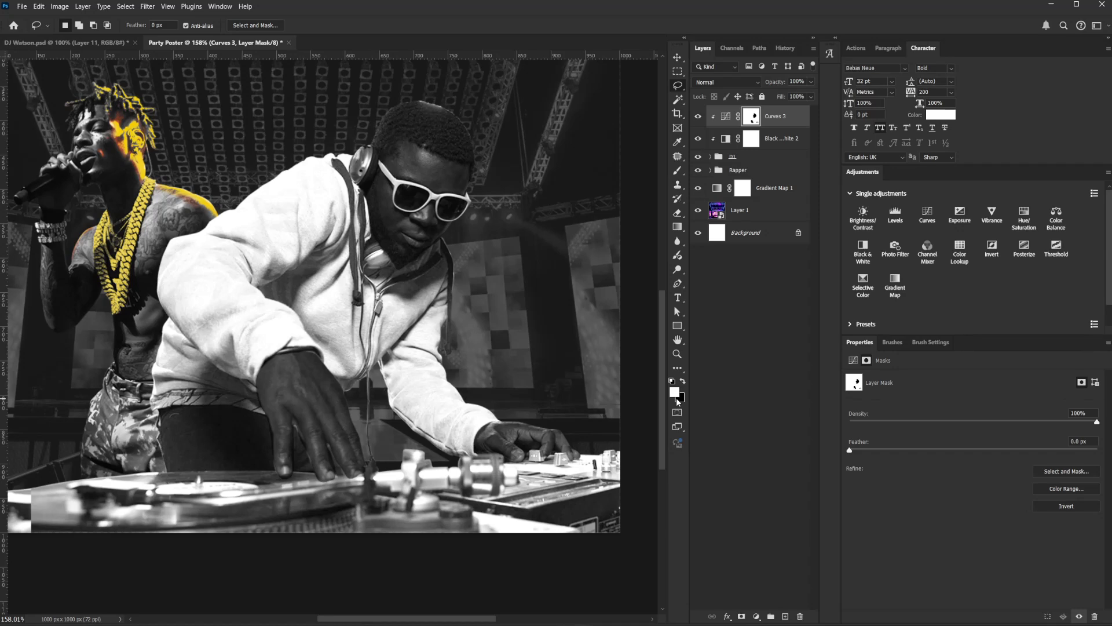
Invert the Curves 3 mask so only the head and hands are brightened, and feather it to 2.1 px.
key(ctrl+i)
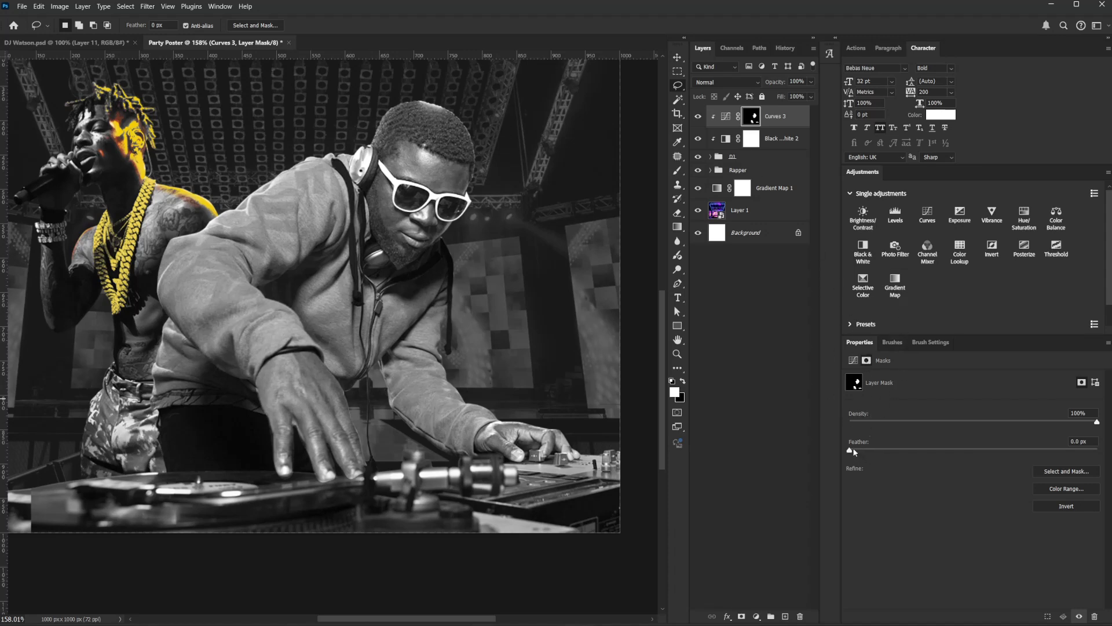
drag(882, 453, 882, 452)
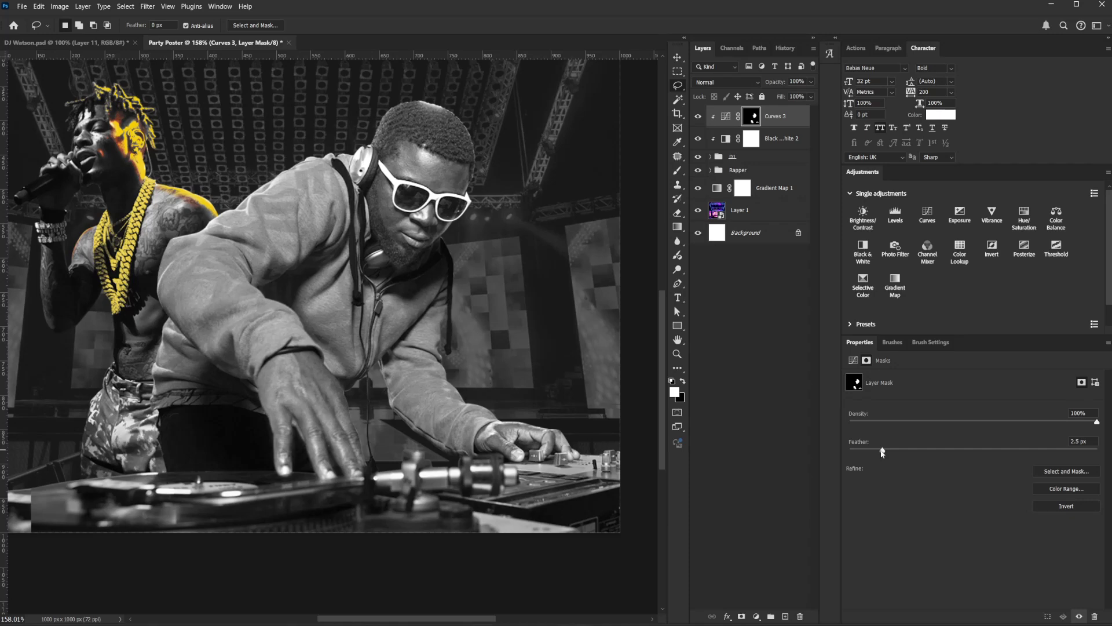
scroll(457, 371, down, 4)
scroll(487, 355, up, 5)
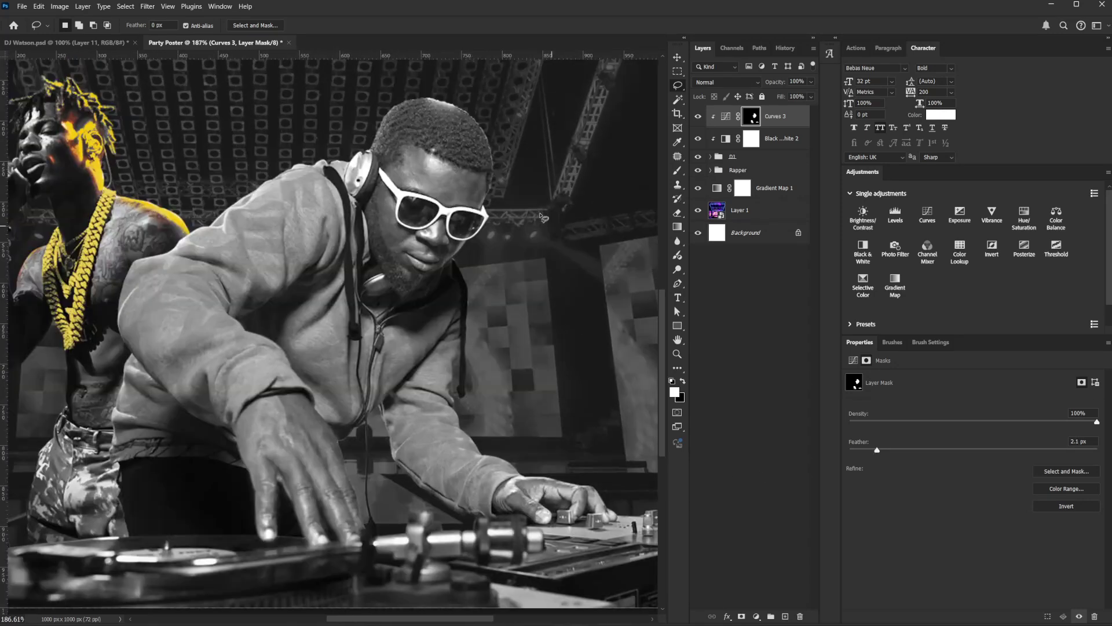
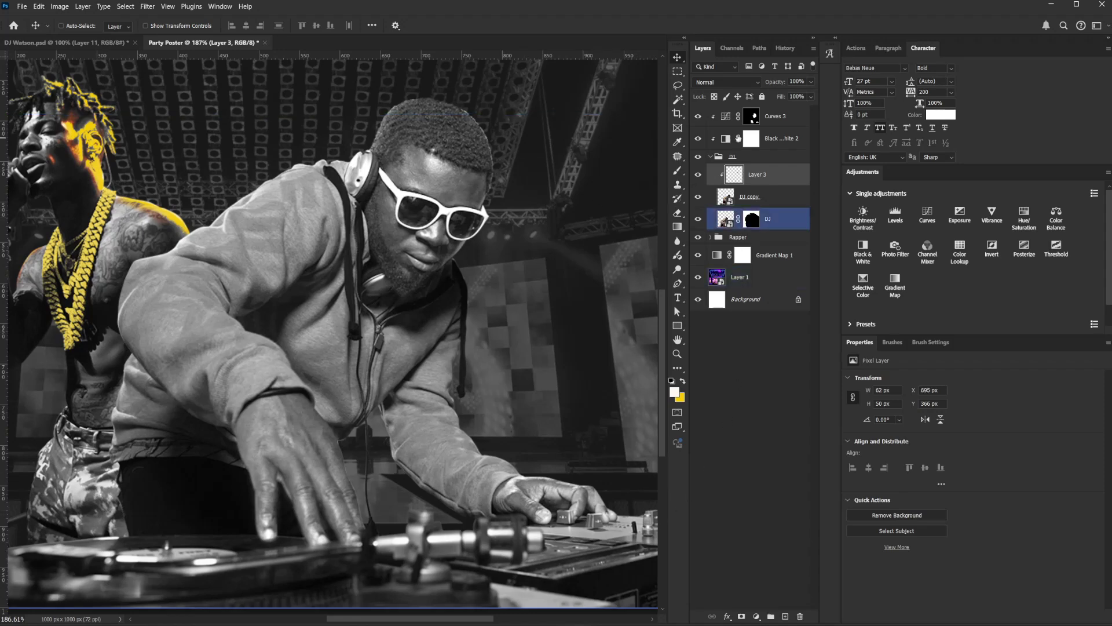
Lasso a small patch of the DJ's hair, copy it from DJ copy to a new layer, and clip it to DJ copy.
key(l)
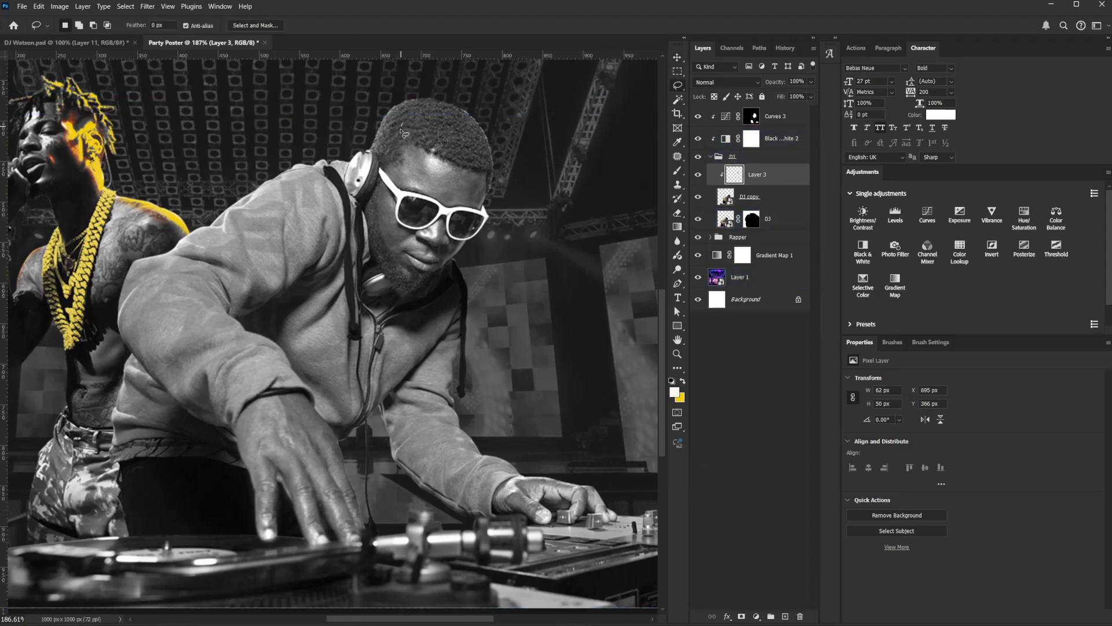
drag(401, 130, 380, 152)
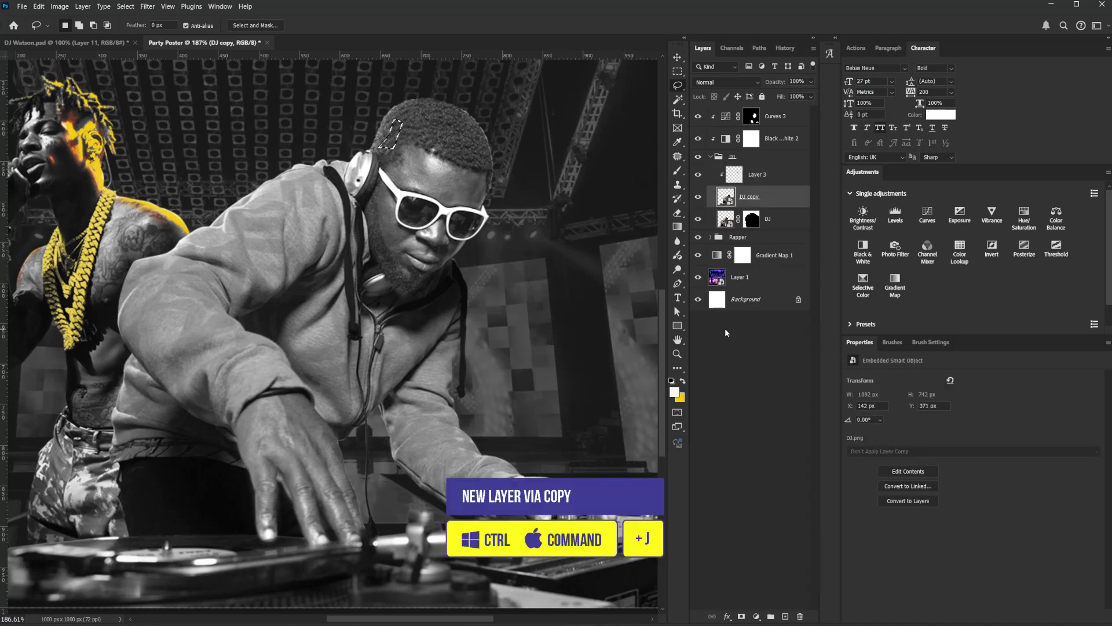
key(ctrl+j)
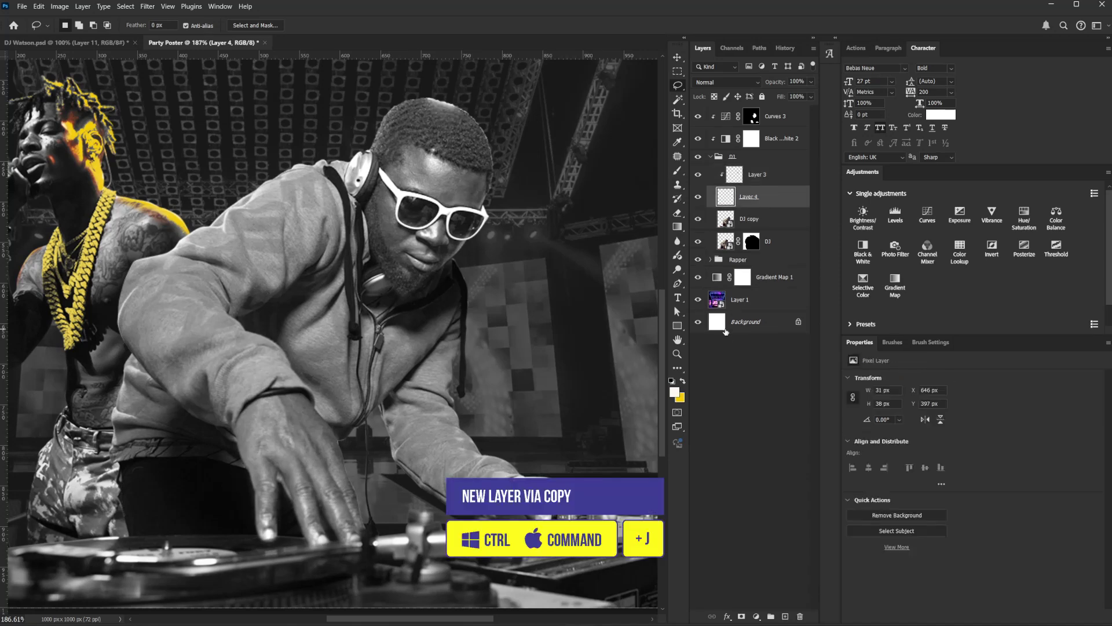
alt+click(764, 205)
Move the copied hair patch up to the edge of the DJ's hair and rotate it to follow the hairline.
key(v)
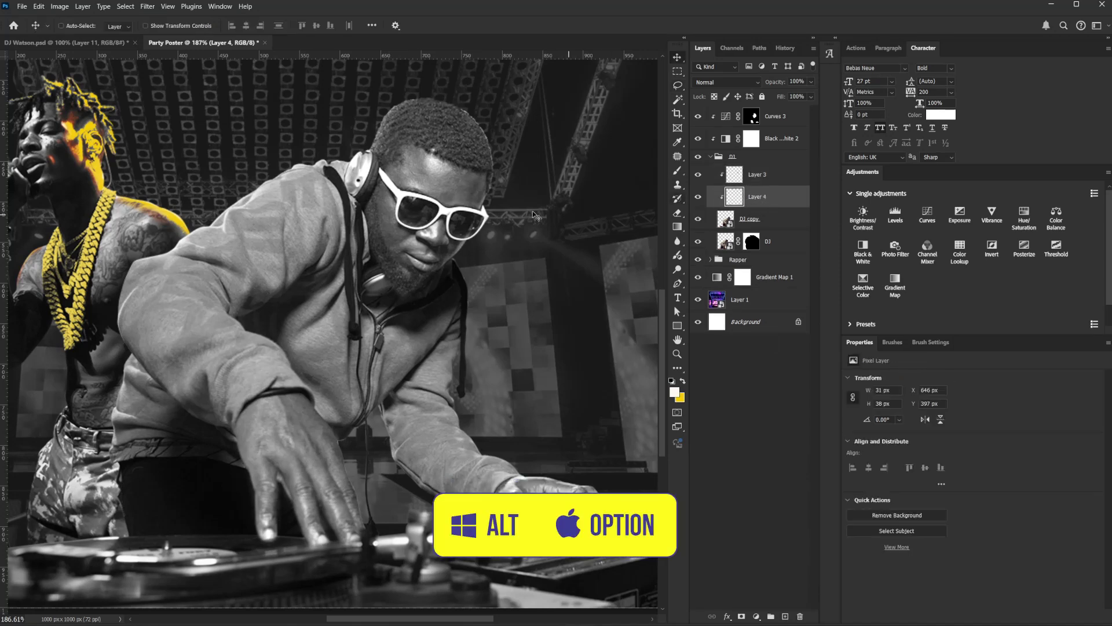
drag(423, 132, 505, 180)
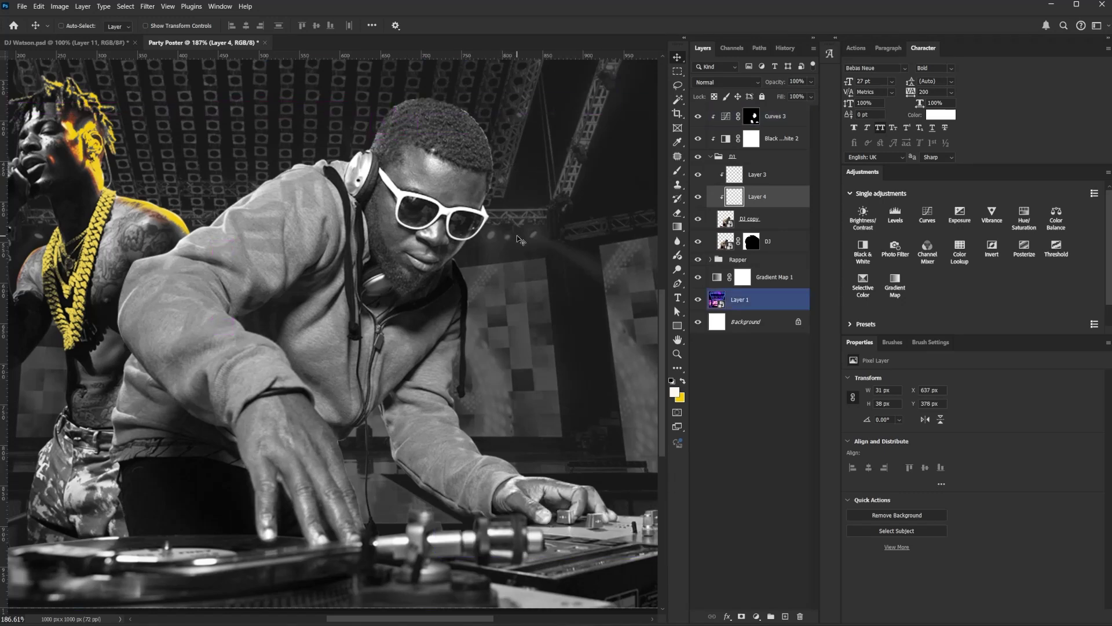
key(ctrl+t)
drag(469, 114, 470, 135)
key(Return)
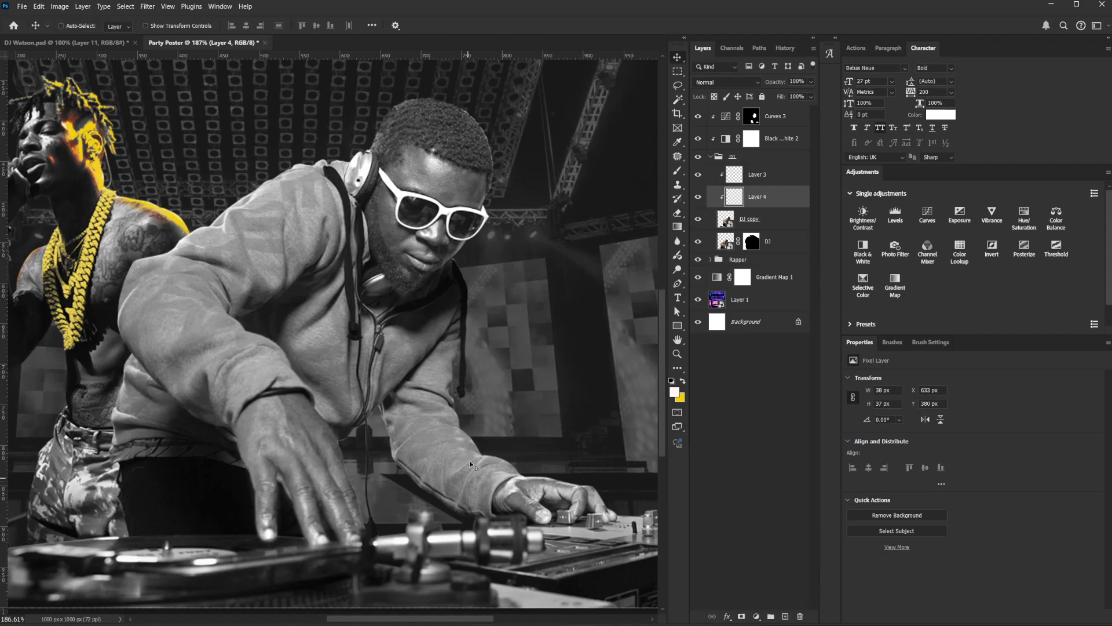
Duplicate the hair patch on Layer 4 and move the copy to about X 626 px, Y 399 px on the DJ's hairline above the headphones.
drag(510, 319, 496, 228)
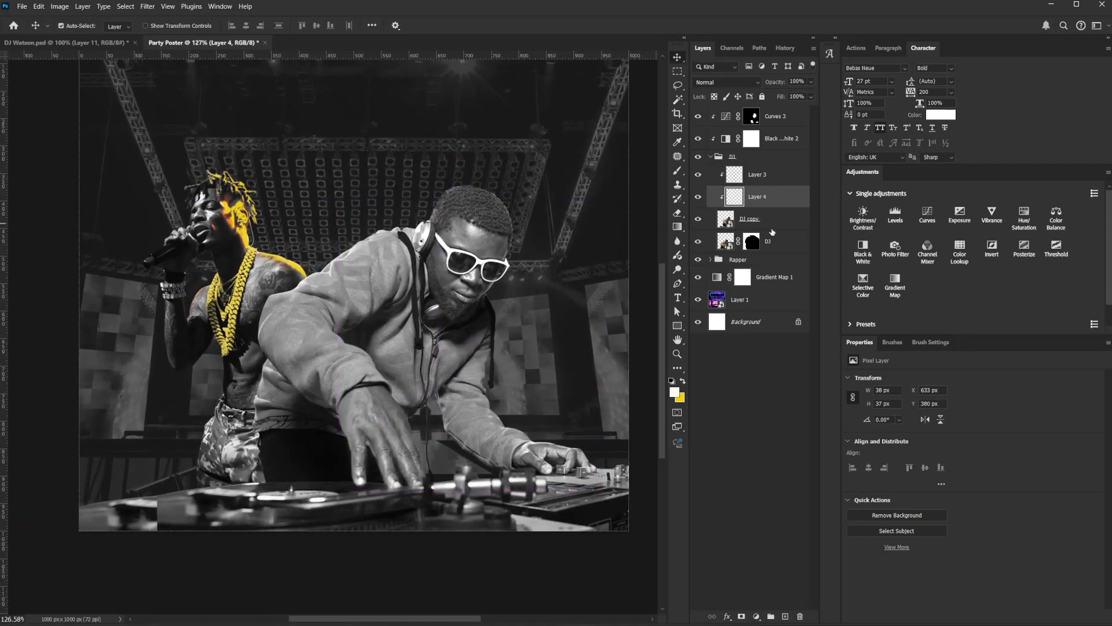
key(ctrl+j)
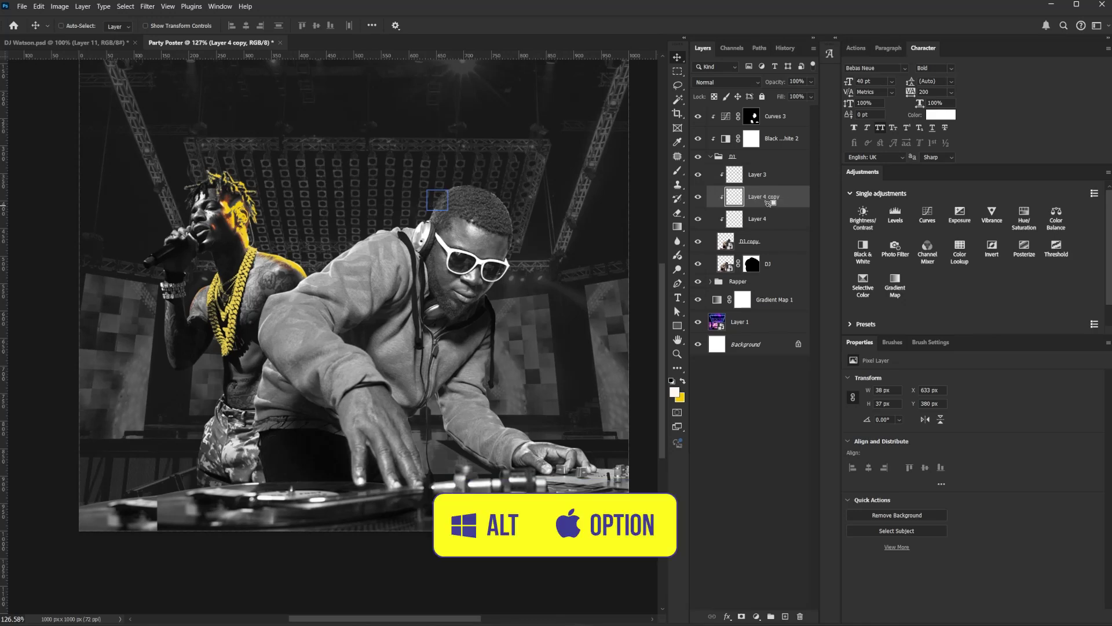
scroll(435, 199, up, 5)
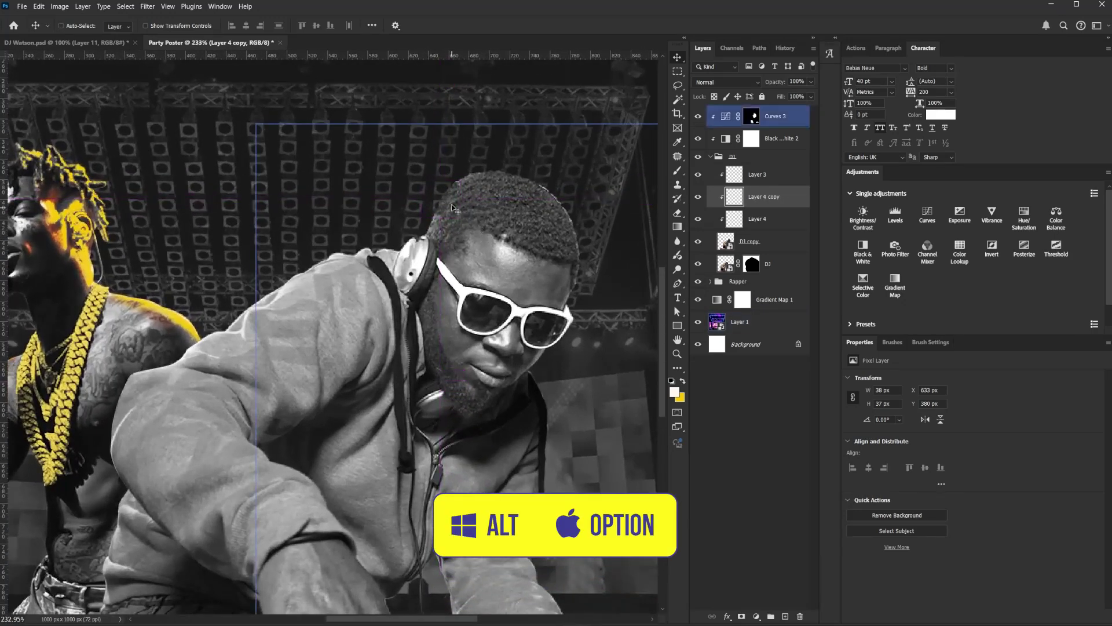
drag(452, 208, 466, 219)
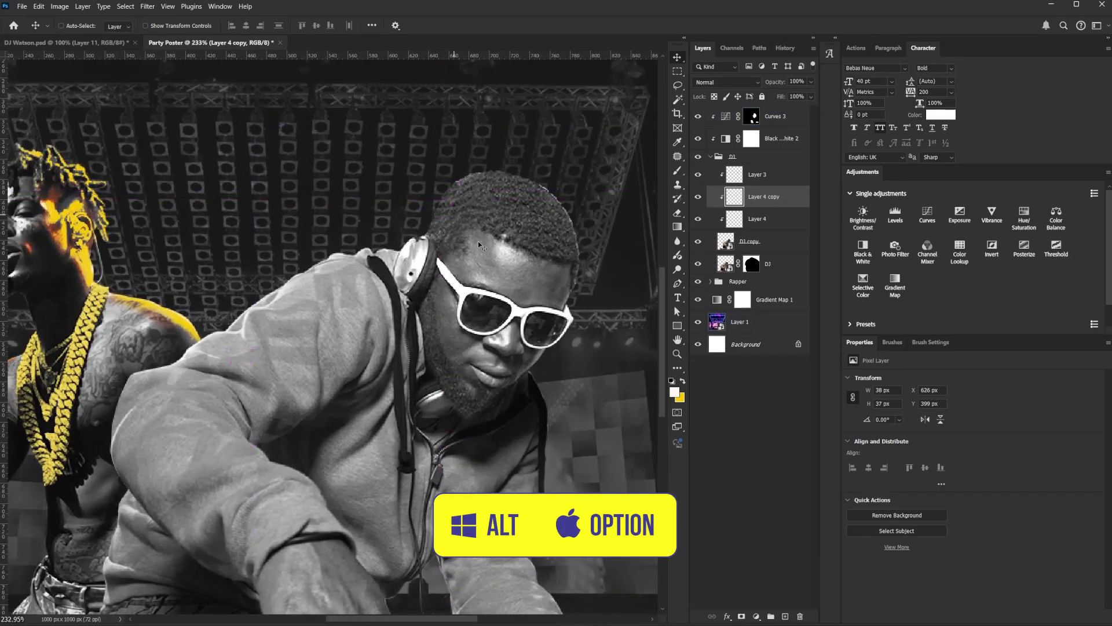
scroll(521, 266, down, 4)
scroll(579, 360, up, 3)
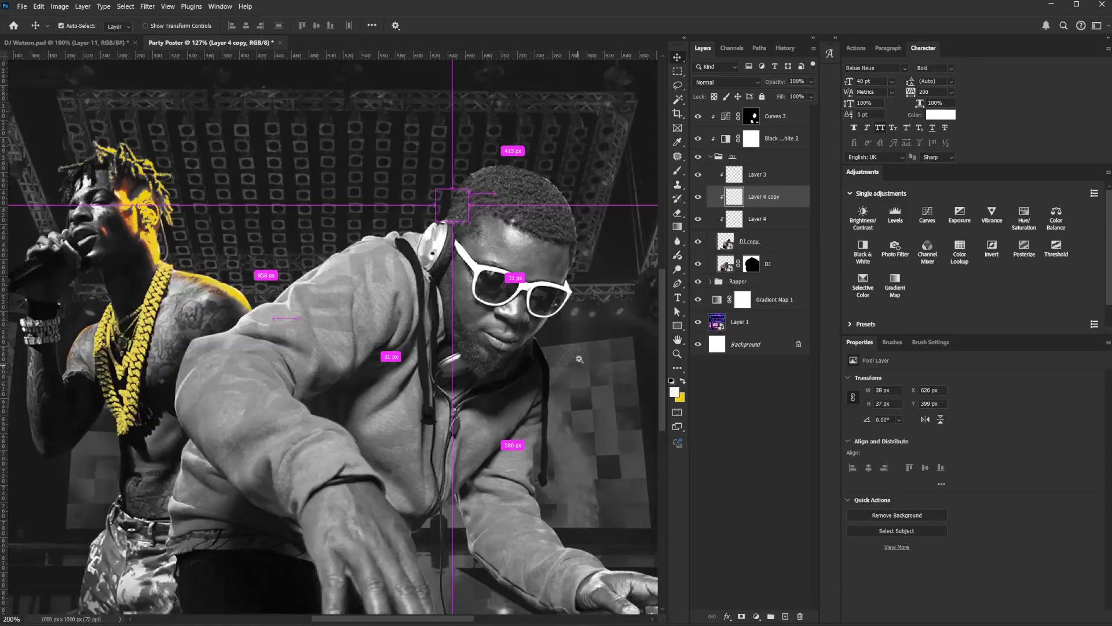
scroll(579, 359, down, 4)
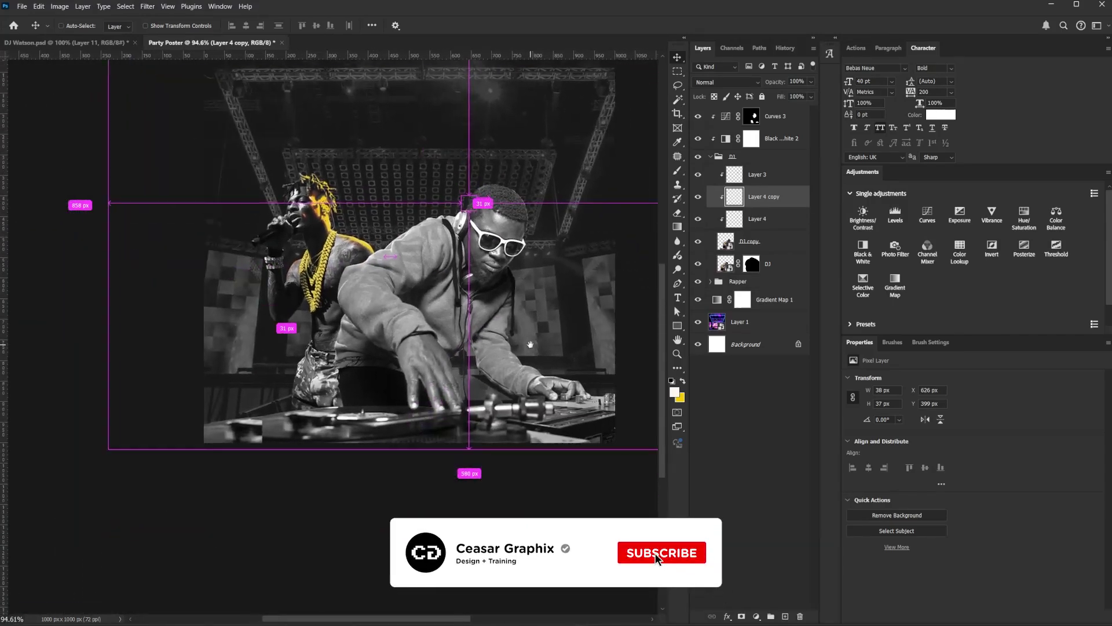
scroll(522, 342, up, 3)
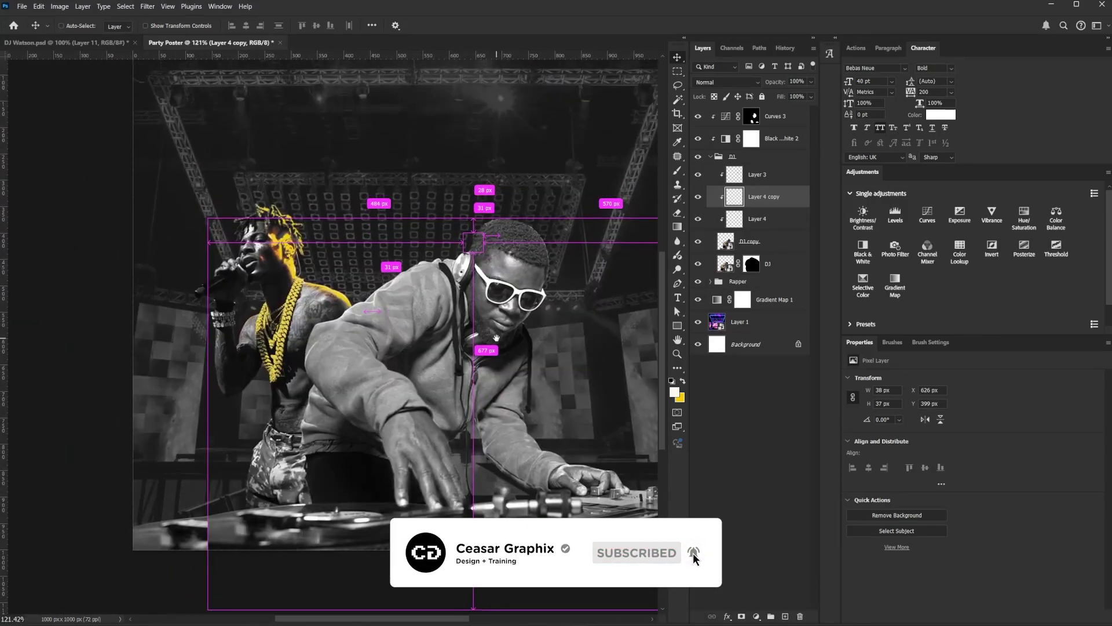
scroll(496, 337, up, 2)
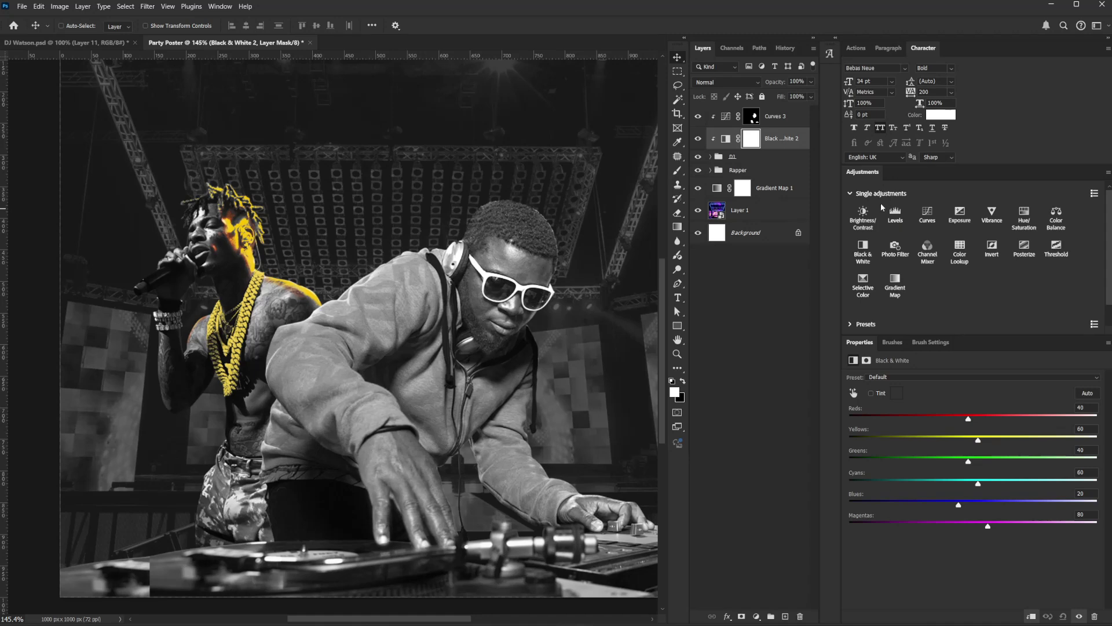
Add a clipped Curves adjustment above Black & White 2, lower its midtones from input 115 to output 51, and invert its mask to black.
click(927, 216)
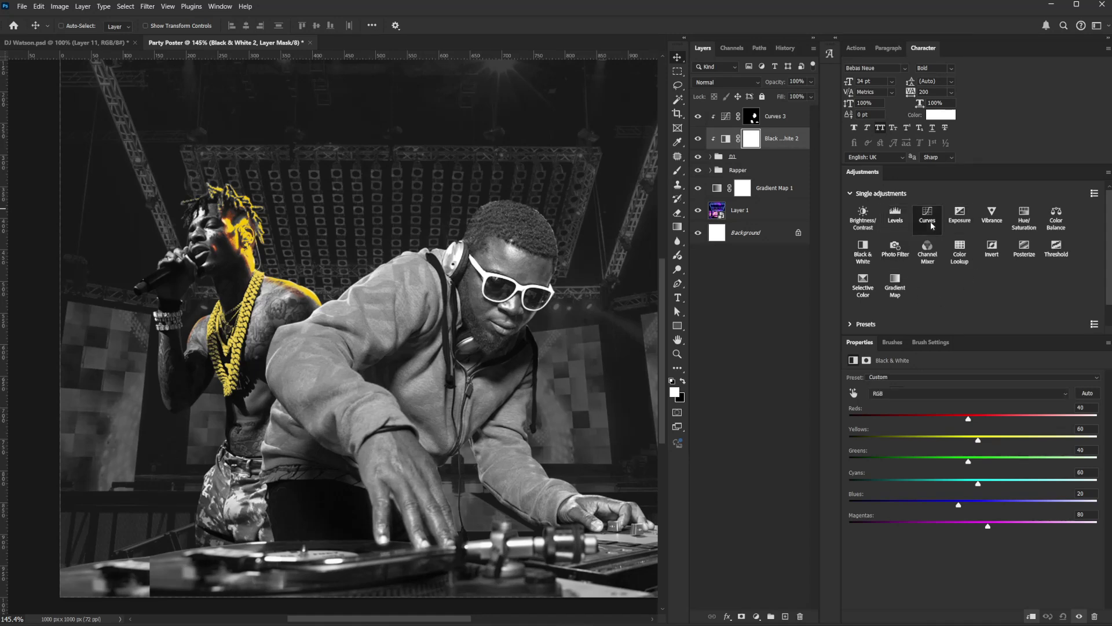
drag(972, 493, 977, 515)
key(ctrl+i)
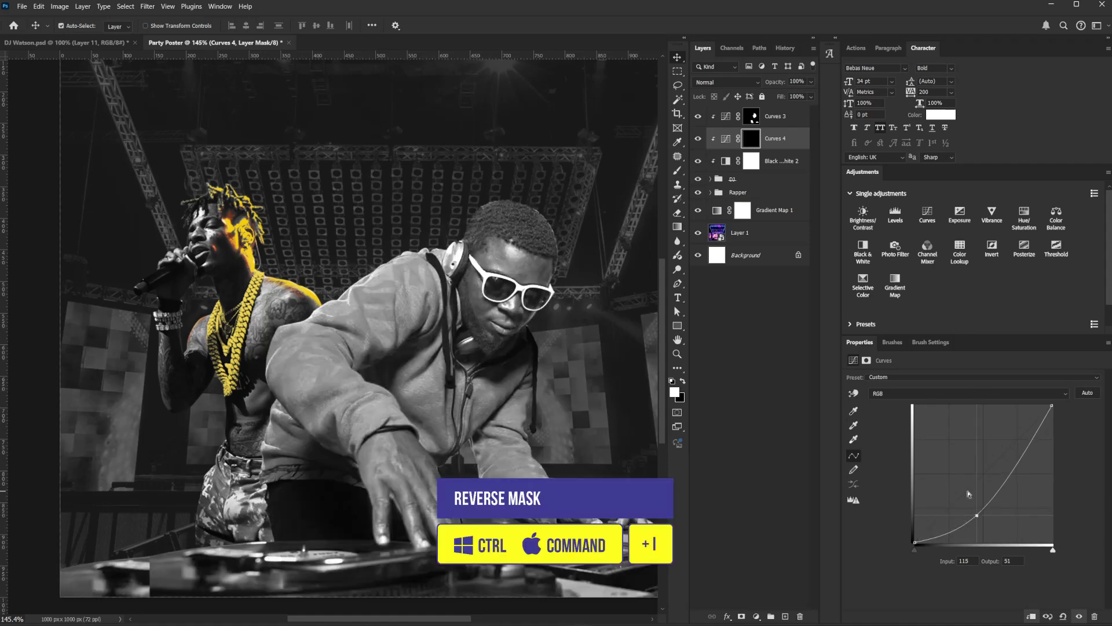
Try to paint the dark Curves 4 adjustment onto the DJ's hoodie sleeve with a hard 100 px white brush.
key(b)
key(bracketright)
key(bracketright)
key(bracketright)
key(bracketright)
key(bracketright)
key(bracketright)
key(bracketright)
key(bracketright)
key(bracketright)
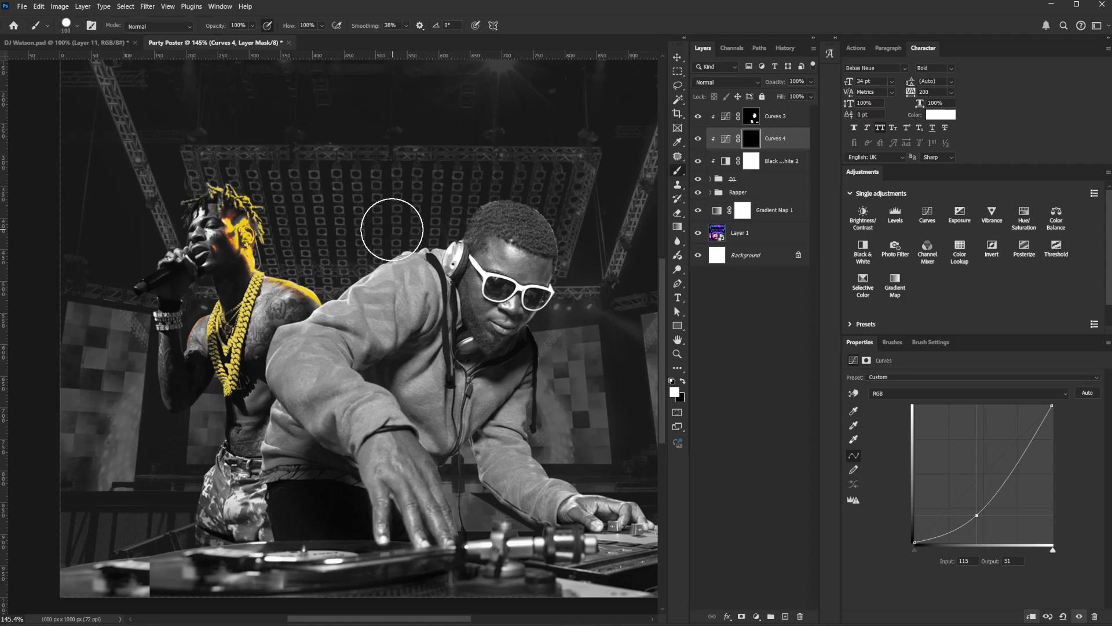
drag(404, 285, 323, 385)
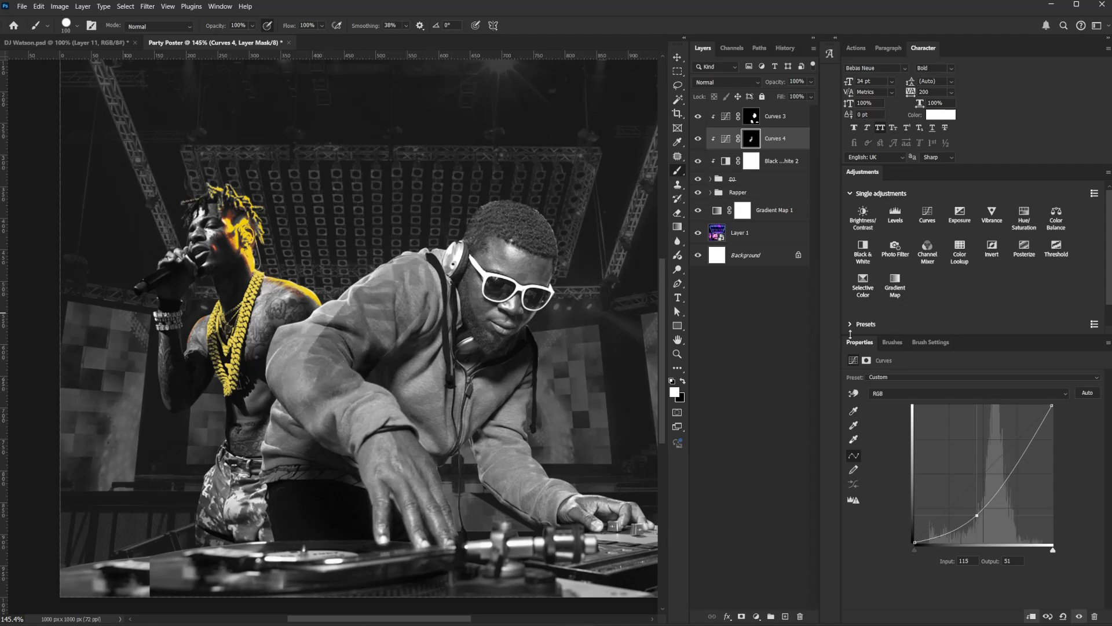
Choose the soft round brush with 0% hardness, enlarge it to 150 px, and paint shading onto the DJ's hoodie through the Curves 4 mask.
click(928, 342)
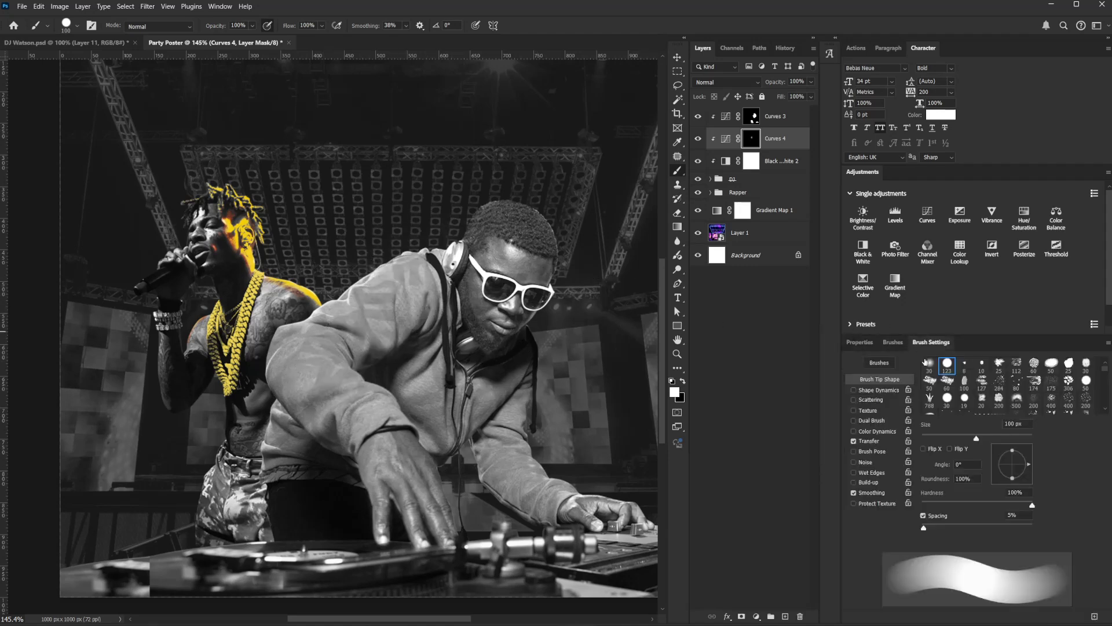
click(929, 363)
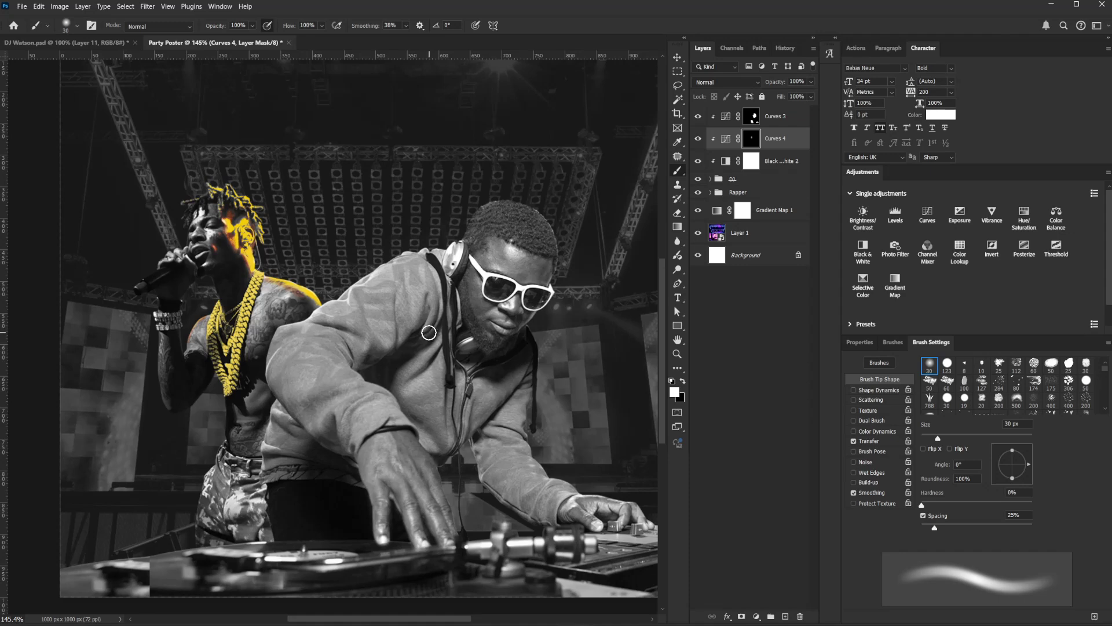
key(bracketright)
key(bracketright)
key(bracketright)
key(bracketright)
key(bracketright)
mouse_move(427, 336)
mouse_down()
mouse_move(405, 319)
mouse_move(405, 293)
mouse_move(360, 330)
mouse_move(393, 316)
mouse_move(330, 354)
mouse_move(295, 352)
mouse_move(331, 414)
mouse_move(306, 360)
mouse_move(323, 390)
mouse_move(385, 323)
mouse_up()
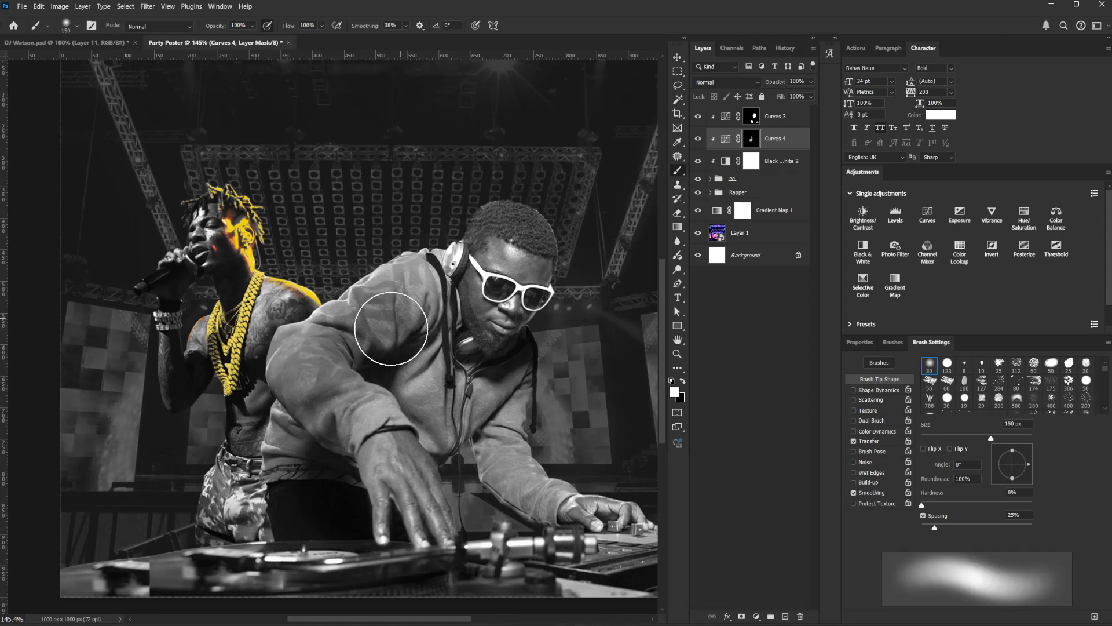
Paint white on the Curves 4 mask over the DJ's hoodie chest and shoulder, using a progressively smaller soft brush.
key(bracketleft)
key(bracketleft)
key(bracketleft)
key(bracketleft)
mouse_move(410, 366)
mouse_down()
mouse_move(423, 270)
mouse_move(437, 313)
mouse_move(436, 270)
mouse_move(424, 435)
mouse_move(408, 323)
mouse_move(482, 388)
mouse_move(525, 511)
mouse_move(483, 410)
mouse_move(426, 373)
mouse_move(329, 442)
mouse_move(366, 407)
mouse_move(328, 414)
mouse_move(313, 366)
mouse_move(417, 261)
mouse_up()
Paint the DJ's lower hoodie into the Curves 4 mask with a 60 px brush, and undo the last 45 px touch-up.
key(bracketleft)
key(bracketleft)
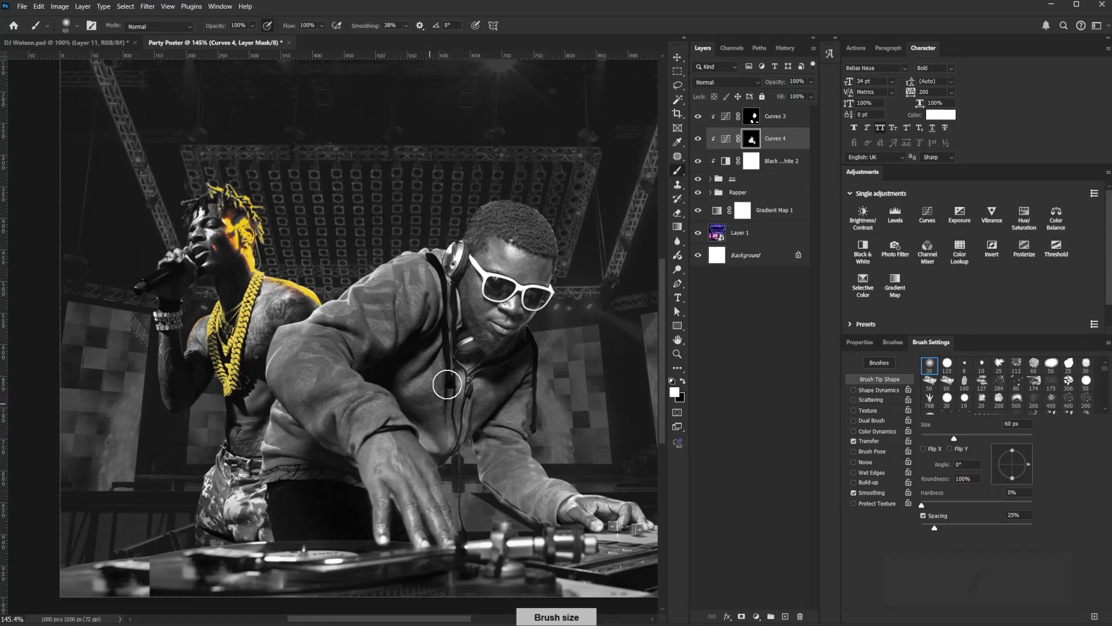
mouse_move(433, 396)
mouse_down()
mouse_move(447, 444)
mouse_move(501, 419)
mouse_move(518, 507)
mouse_move(536, 482)
mouse_move(328, 312)
mouse_move(298, 369)
mouse_move(274, 587)
mouse_up()
key(bracketleft)
key(bracketleft)
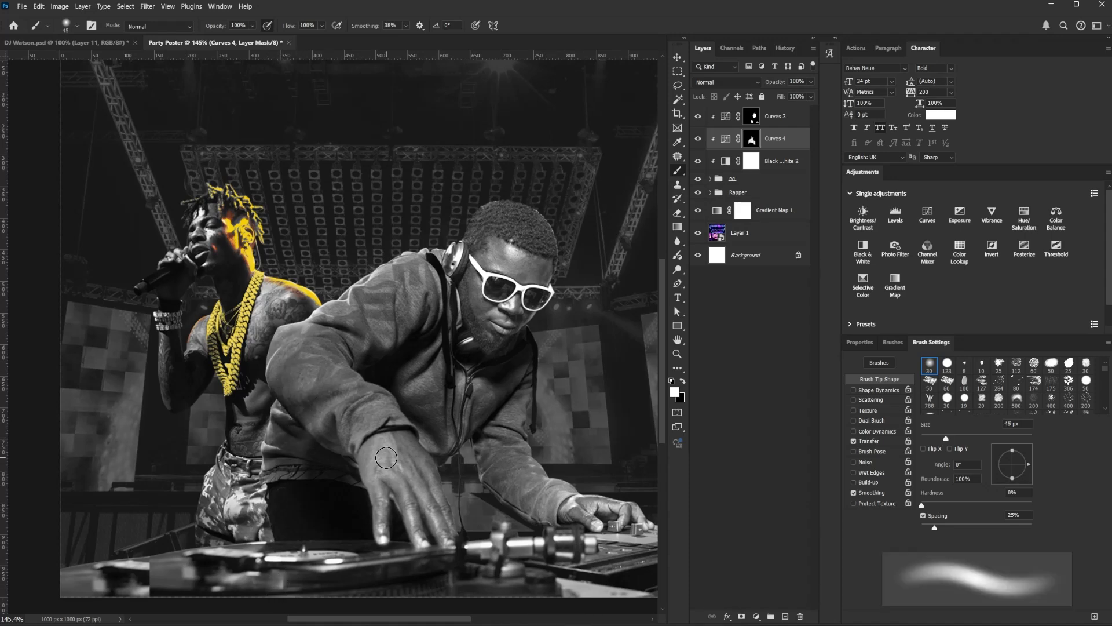
key(ctrl+z)
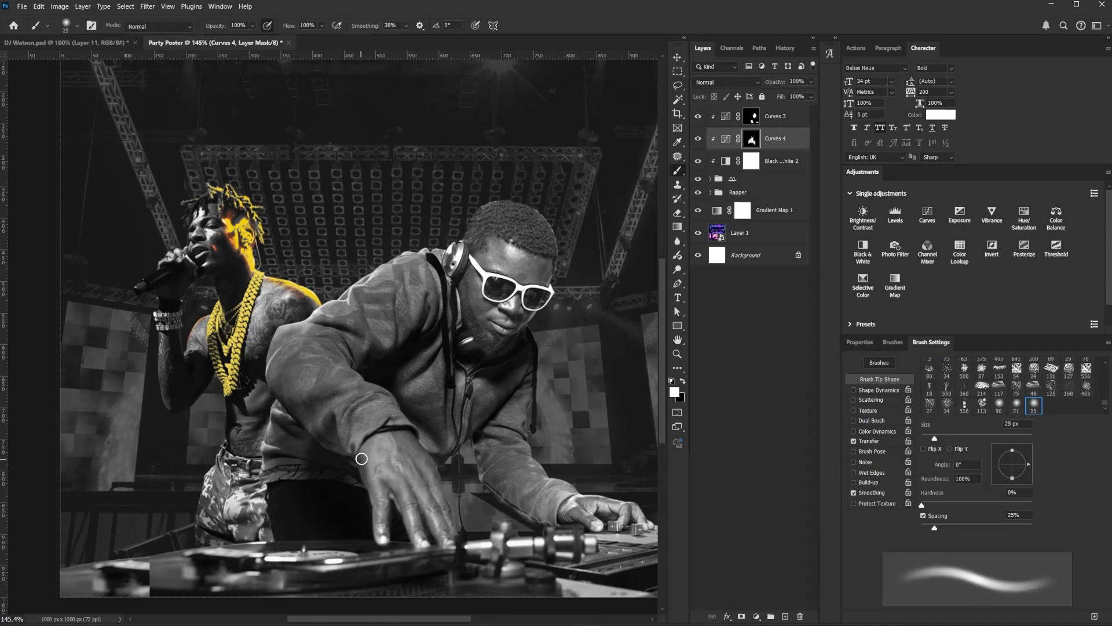
Touch up the Curves 4 mask around the DJ's cuff and far forearm with a soft brush of up to 40 px.
key(bracketright)
key(bracketright)
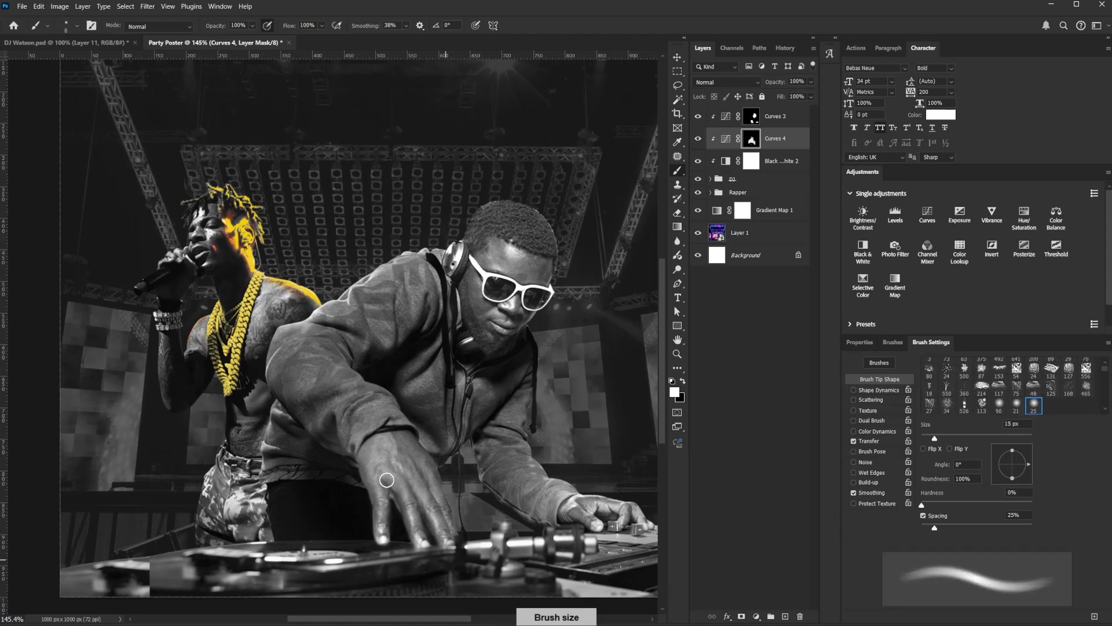
key(bracketright)
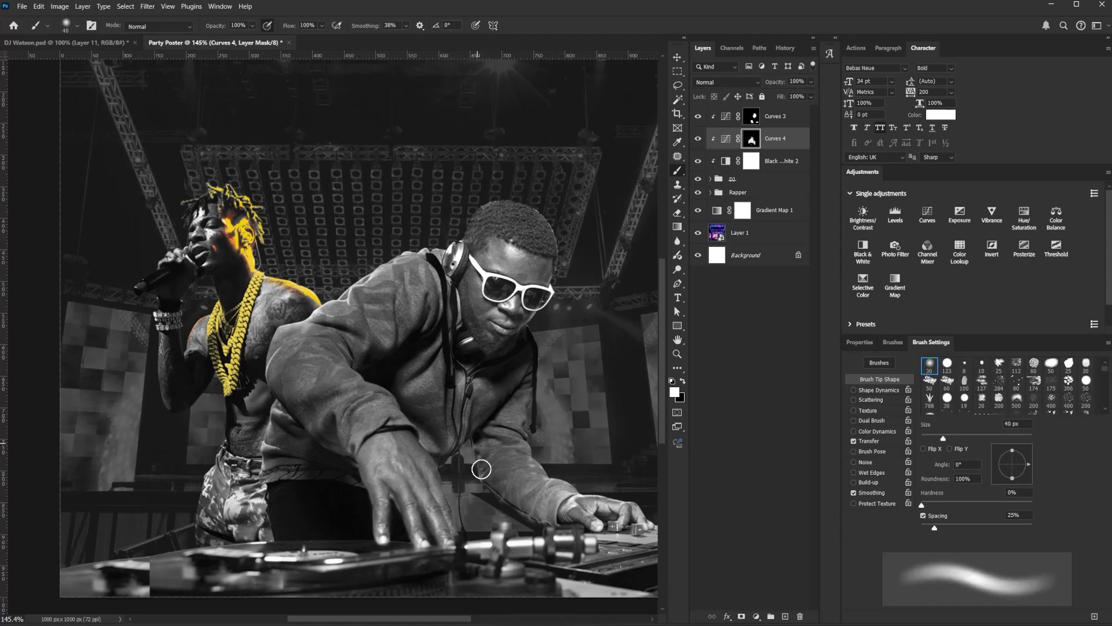
key(bracketleft)
key(bracketleft)
key(bracketleft)
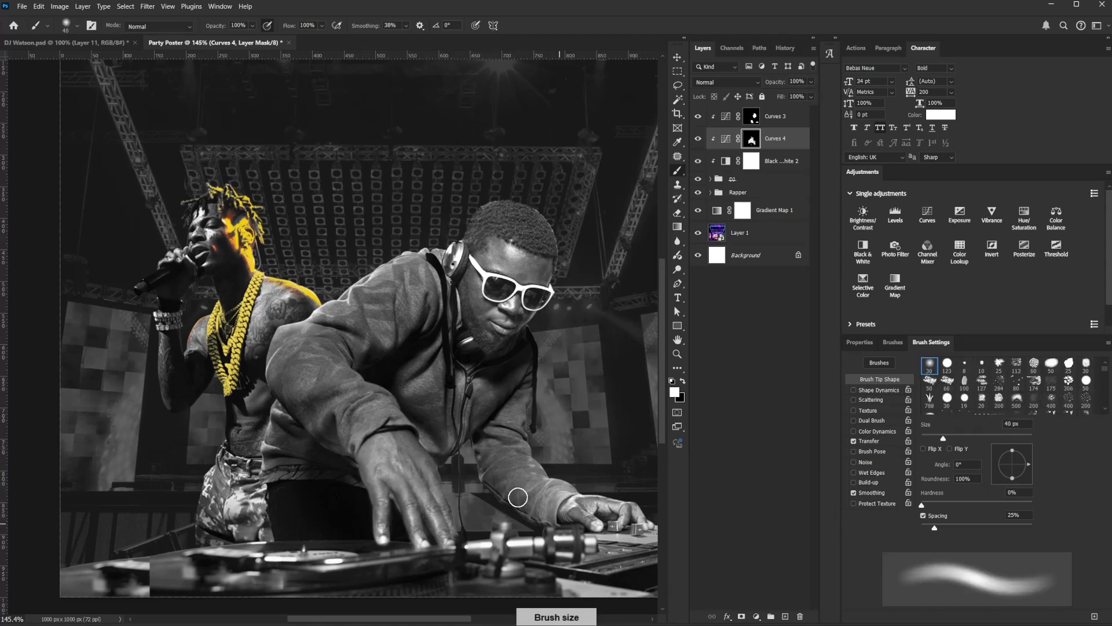
key(bracketright)
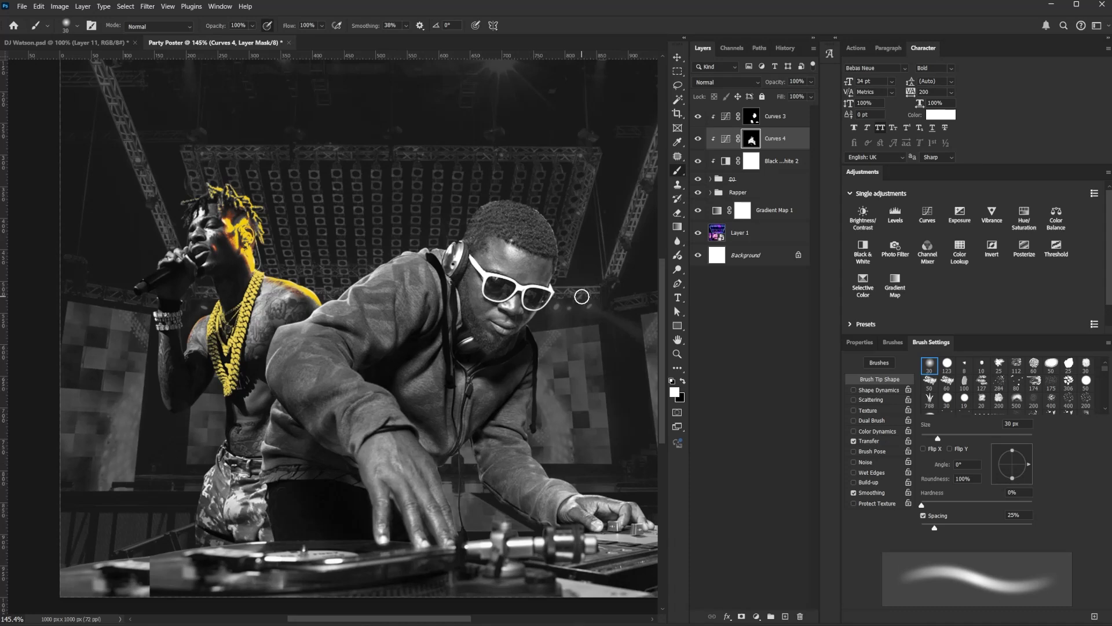
Reduce the brush to 10 px for fine touch-ups of the Curves 4 mask around the DJ's hand and headphones.
key(bracketleft)
key(bracketleft)
key(bracketleft)
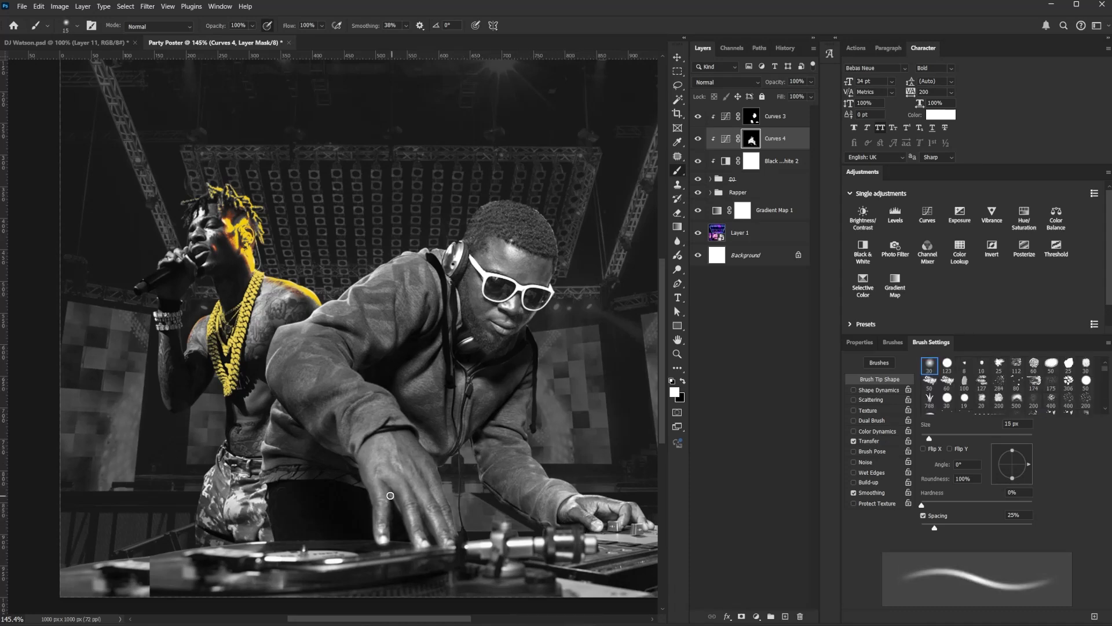
key(bracketleft)
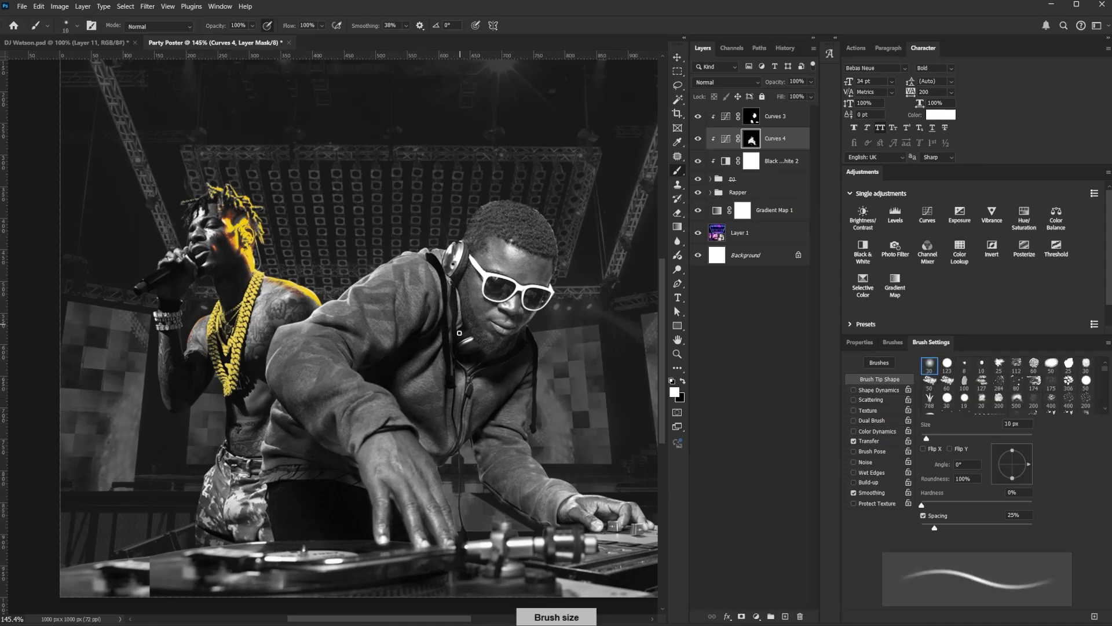
Enlarge the brush to 50 px for the edge of the DJ's head, and set it to 40 px for the Curves 3 mask.
key(bracketright)
key(bracketright)
key(bracketright)
key(bracketright)
key(bracketright)
key(bracketright)
key(bracketright)
key(bracketright)
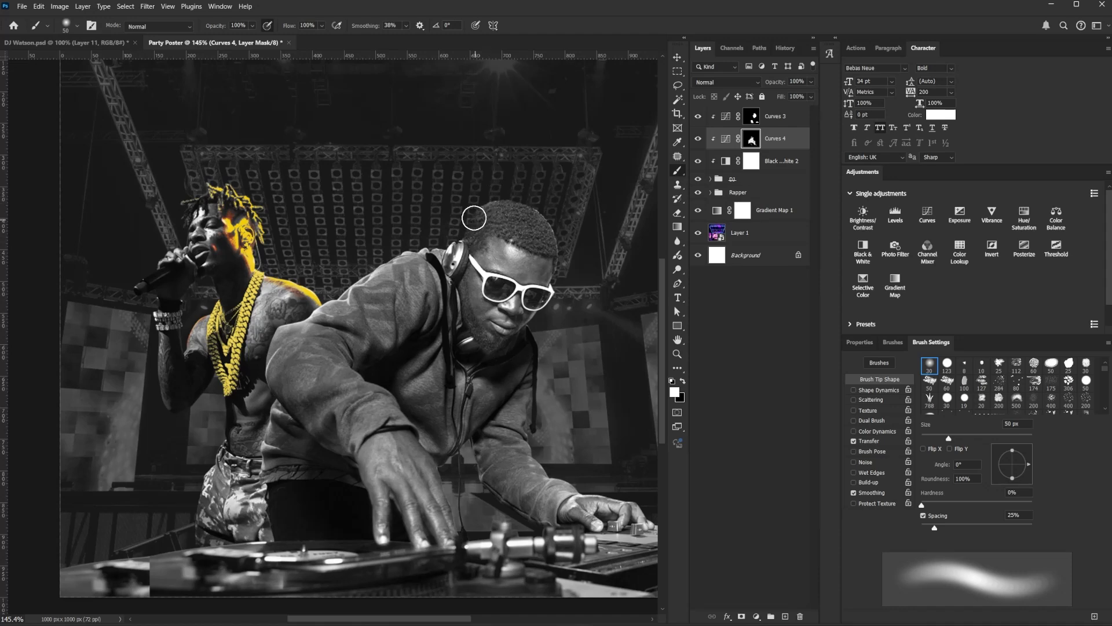
key(bracketleft)
key(bracketleft)
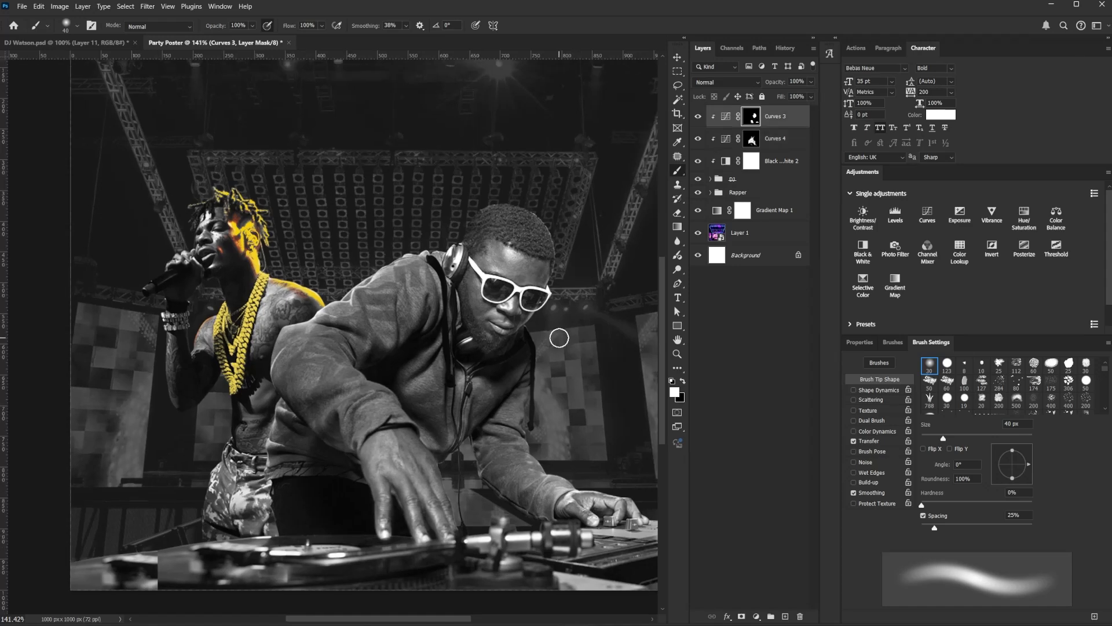
Toggle the visibility of the Curves 4 and Curves 3 layers to compare their effect on the DJ.
scroll(558, 333, up, 3)
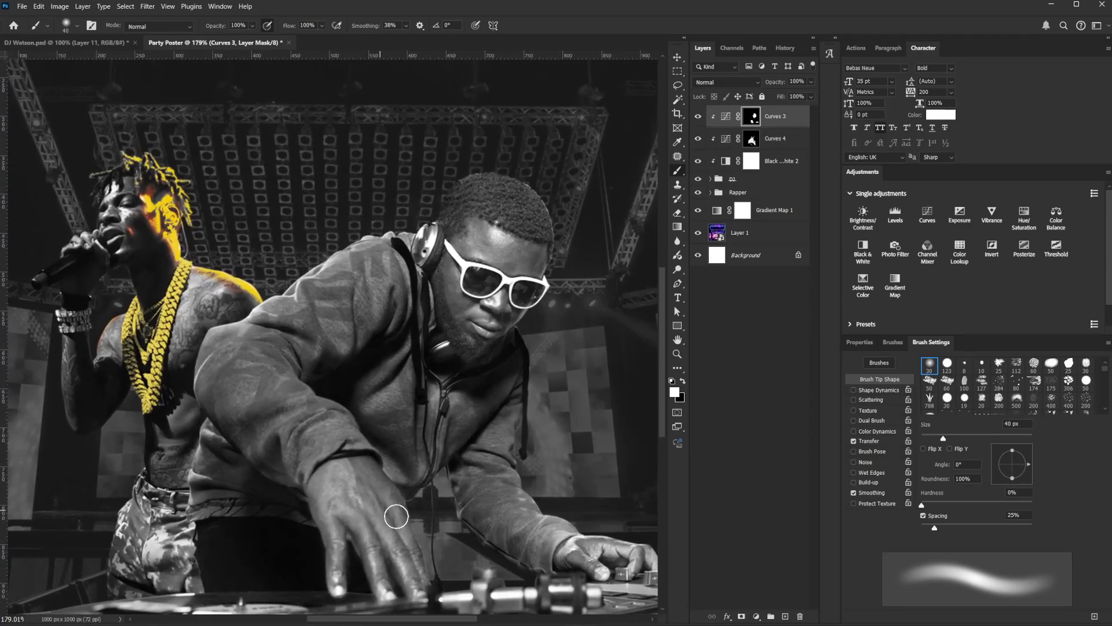
click(783, 119)
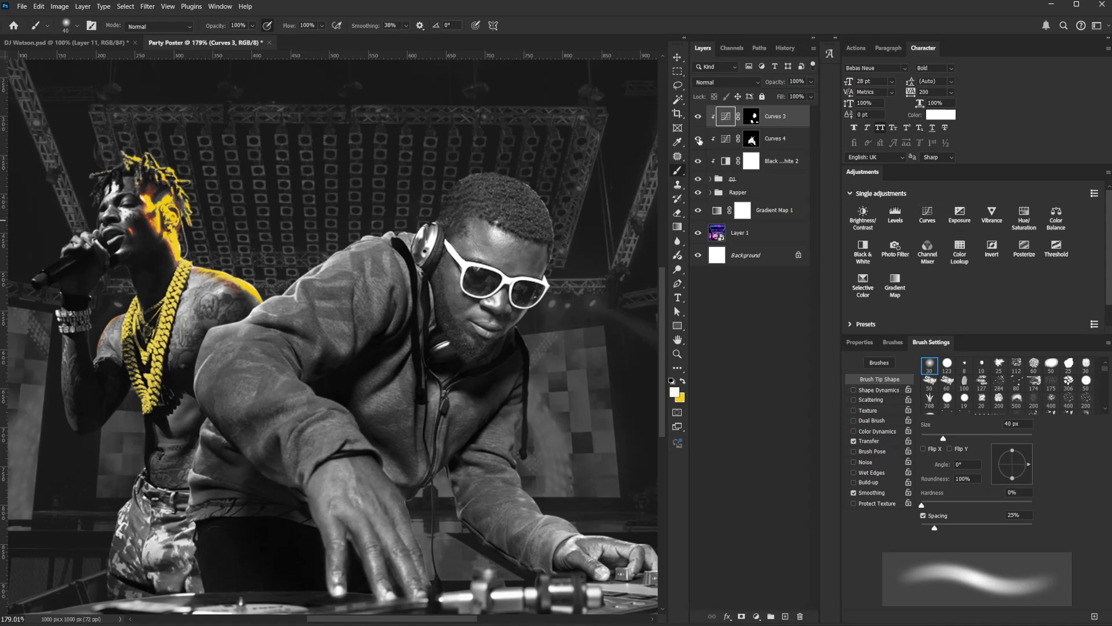
click(698, 139)
click(699, 117)
click(698, 118)
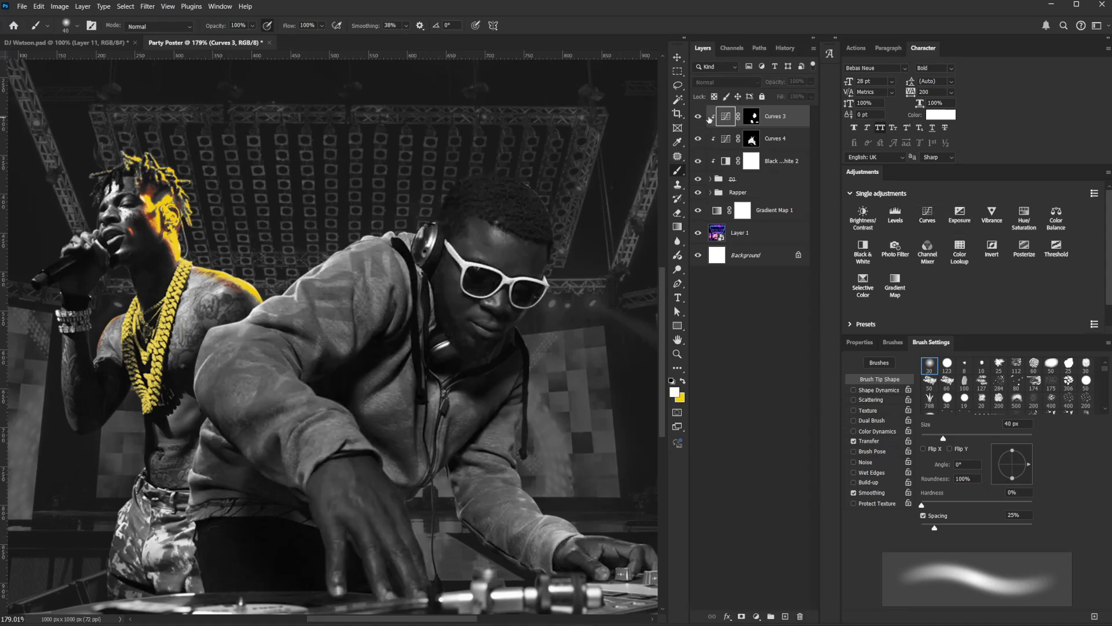
Paint white on the Curves 3 mask along the DJ's temple and forehead edge with a soft brush of 25 to 30 px.
click(752, 117)
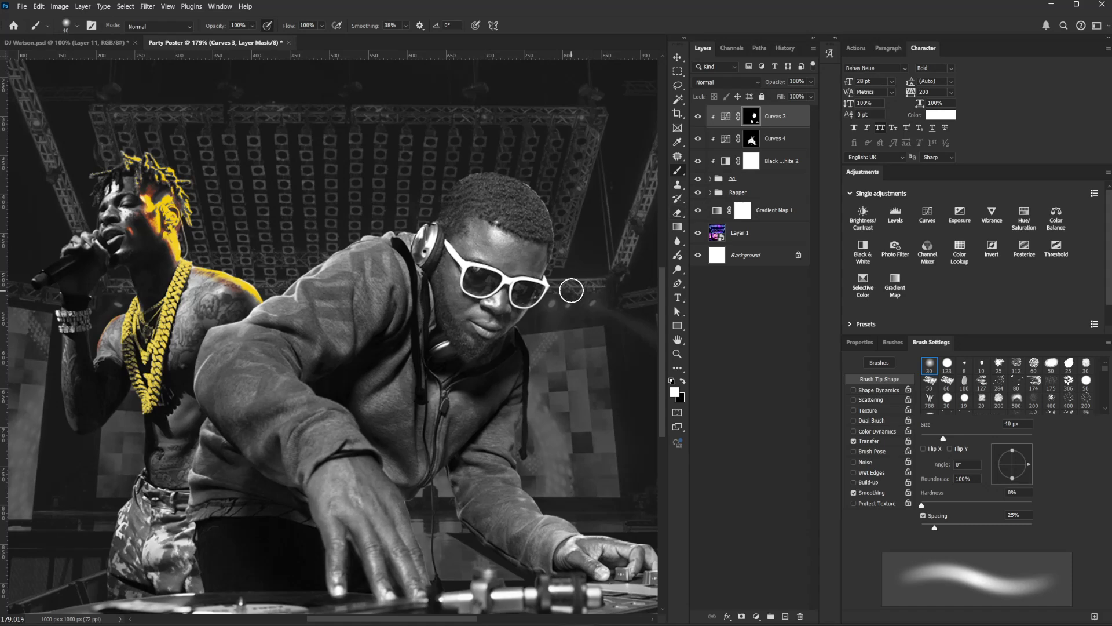
key(bracketleft)
key(bracketleft)
key(bracketleft)
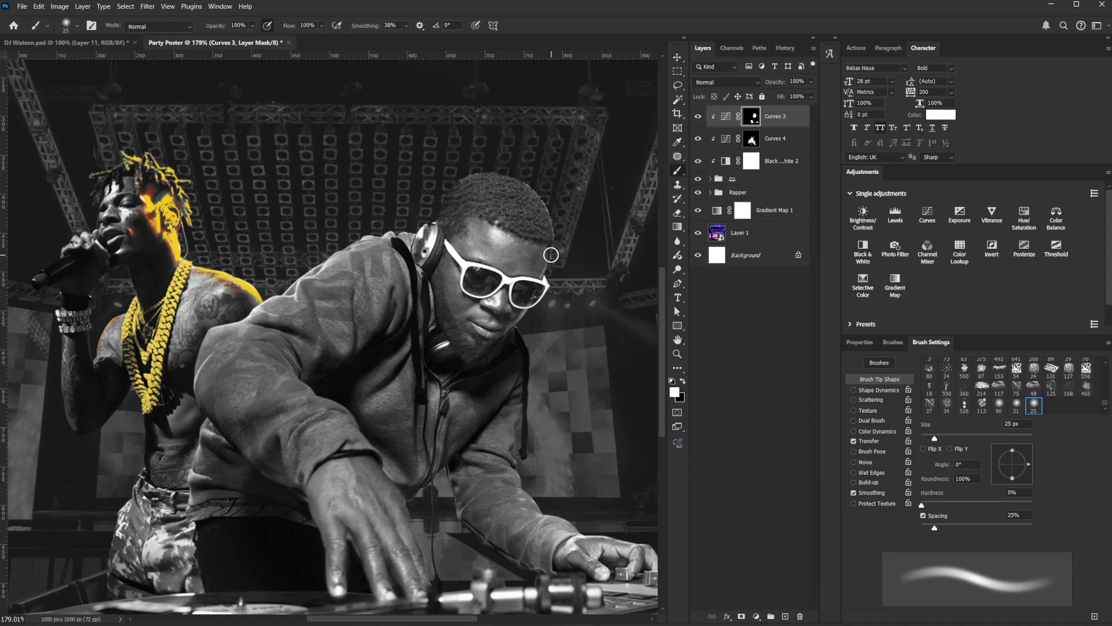
key(bracketleft)
key(bracketleft)
key(bracketright)
key(bracketright)
key(bracketright)
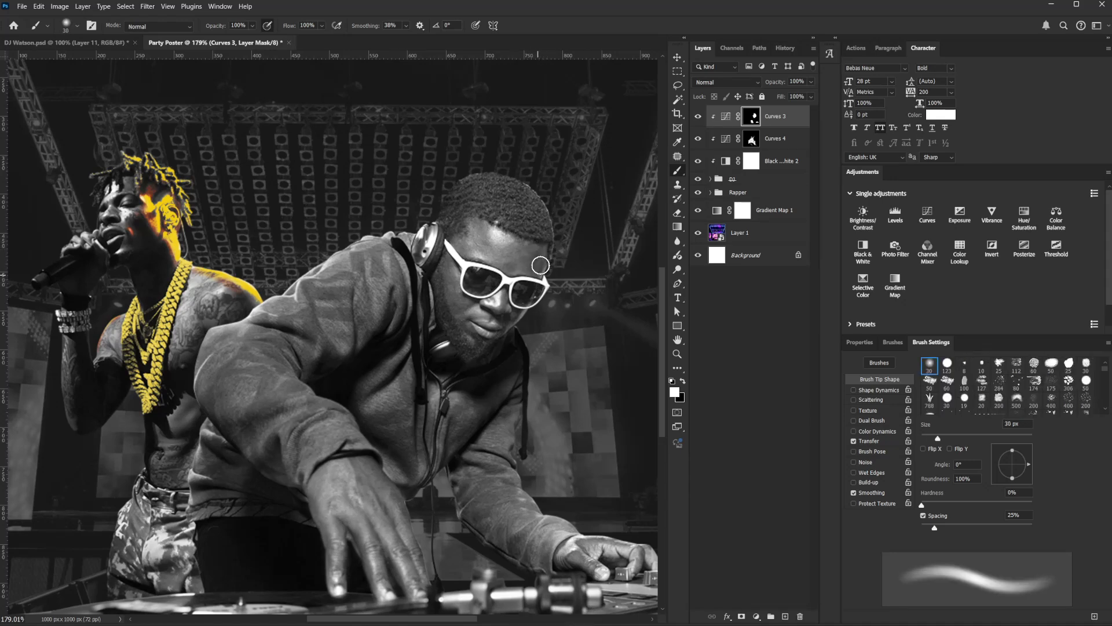
Paint black on the Curves 3 mask at the temple above the sunglasses, varying the brush between 10 and 30 px.
click(684, 382)
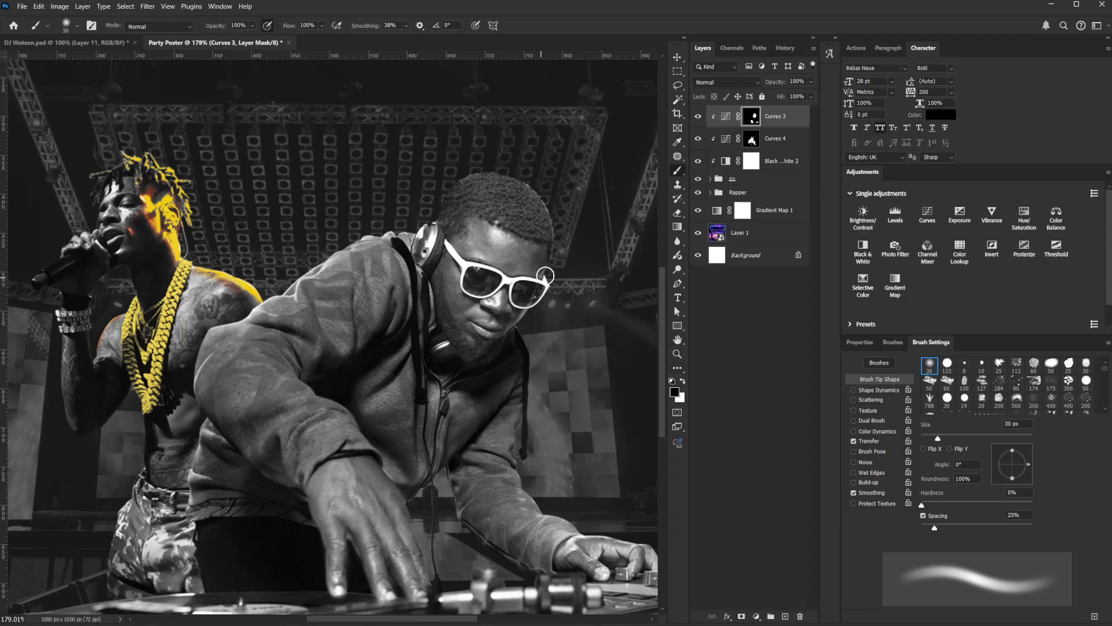
key(bracketleft)
key(bracketleft)
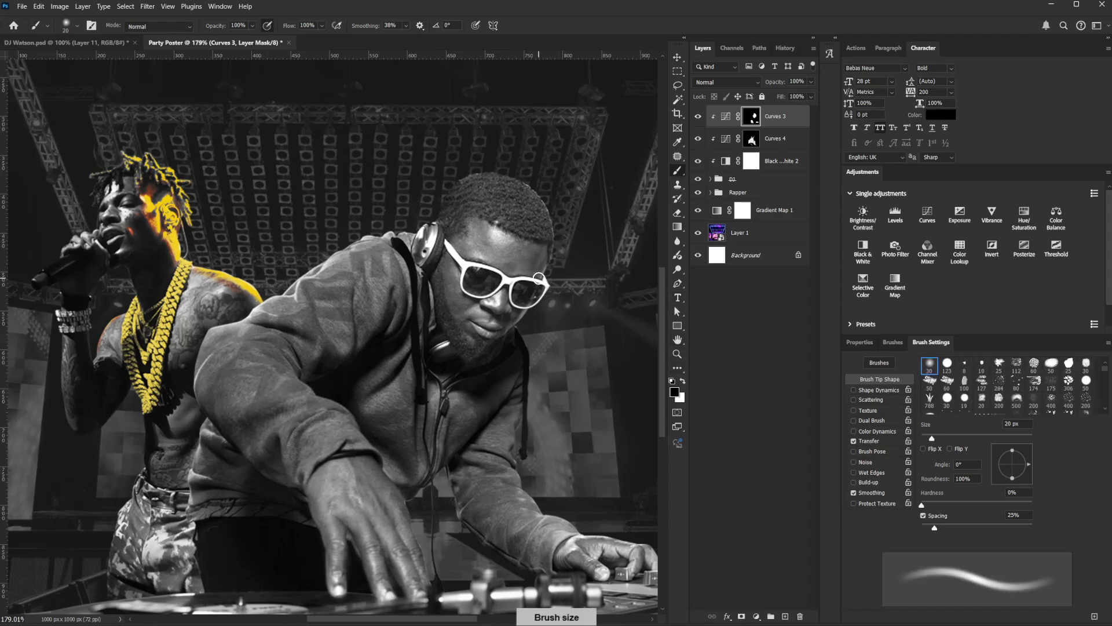
key(bracketright)
key(bracketright)
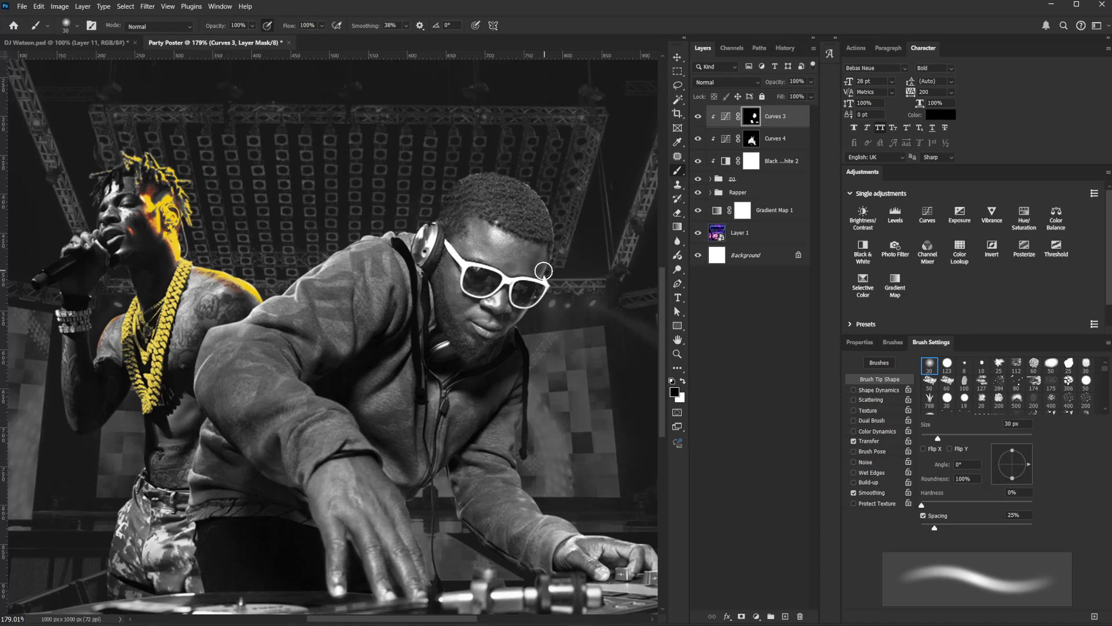
key(bracketleft)
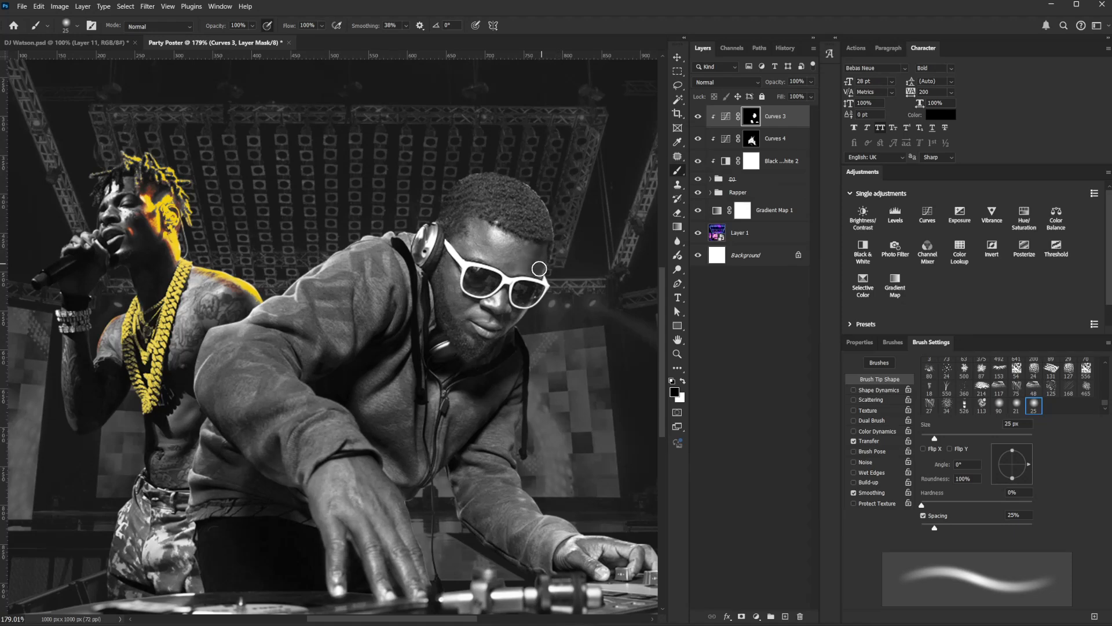
key(period)
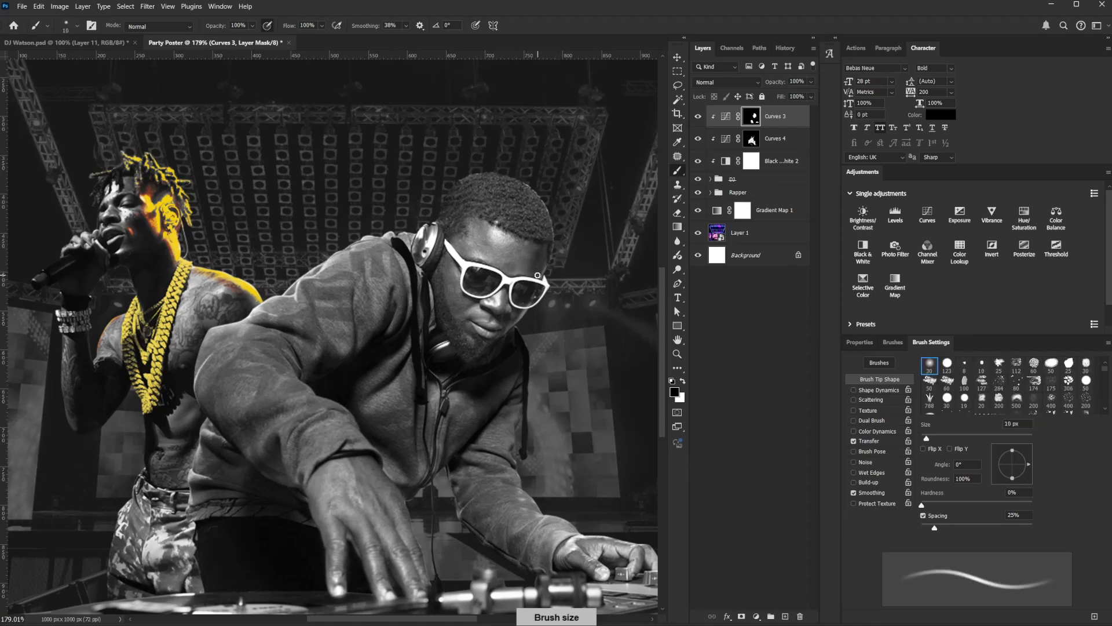
key(bracketright)
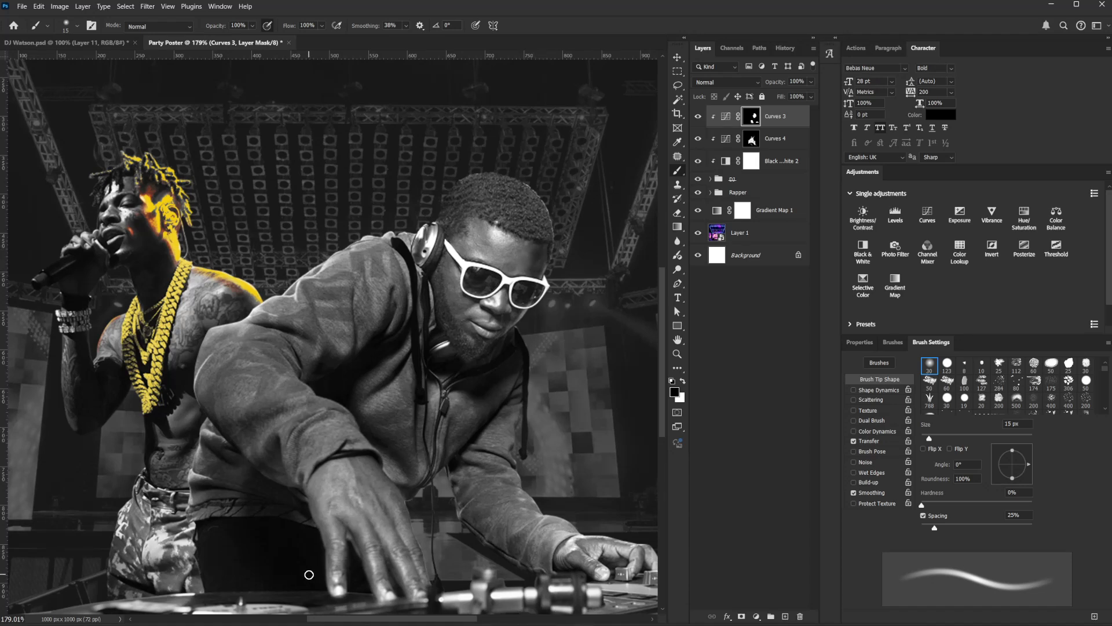
Touch up the Curves 3 mask beside the sunglasses in white with an 8 px brush.
click(684, 382)
key(bracketleft)
key(bracketleft)
key(bracketleft)
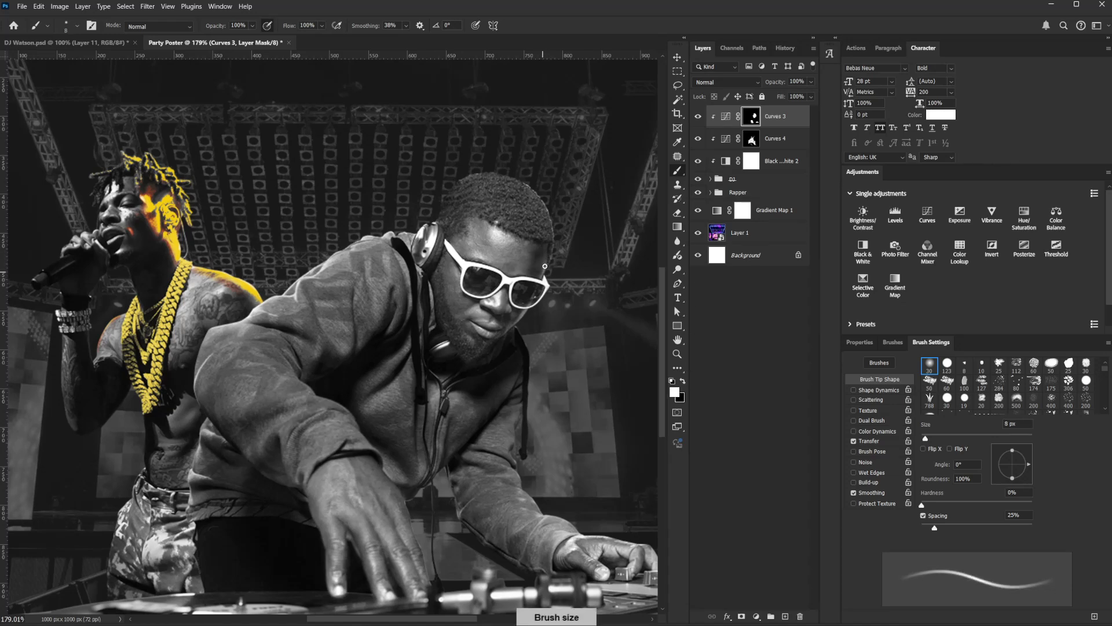
Add a brightening Curves adjustment above Curves 4 with a point at input 132, output 221, and invert its mask.
click(774, 138)
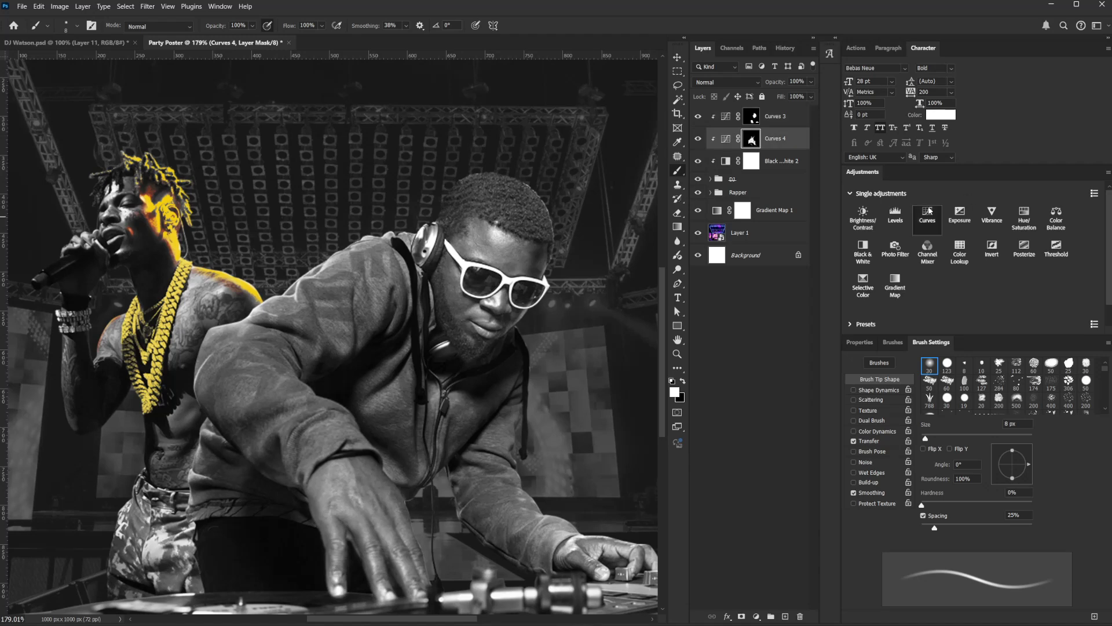
click(927, 215)
drag(986, 472, 986, 423)
key(ctrl+i)
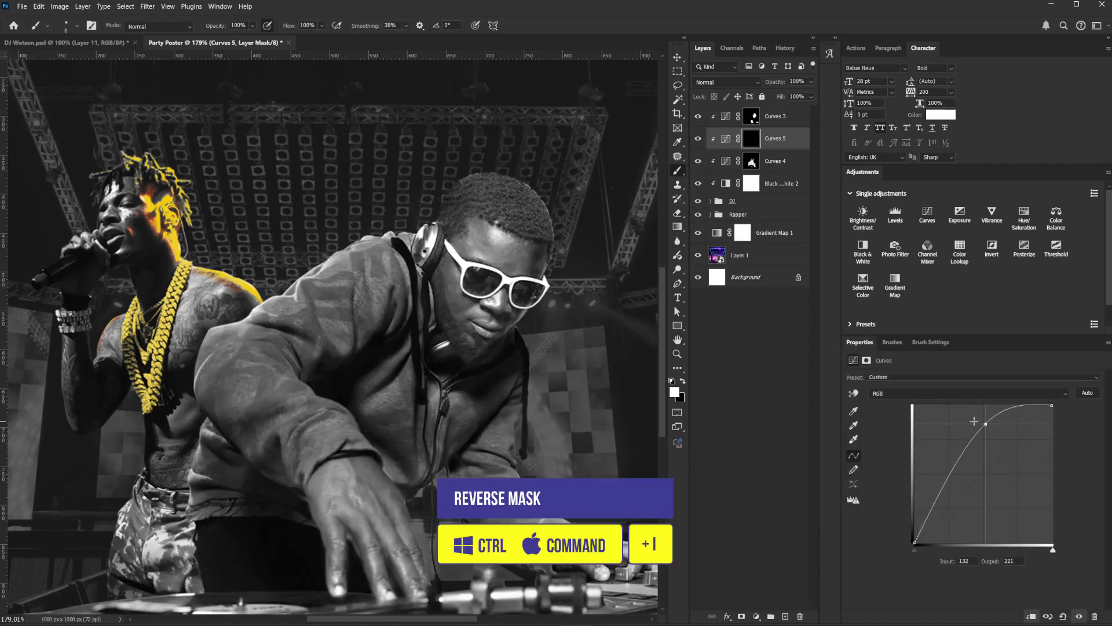
Paint highlights on the Curves 5 mask along the DJ's face edge with a small brush, undoing one stroke and shrinking to 8 px.
key(bracketright)
key(bracketright)
key(bracketright)
key(ctrl+z)
key(bracketleft)
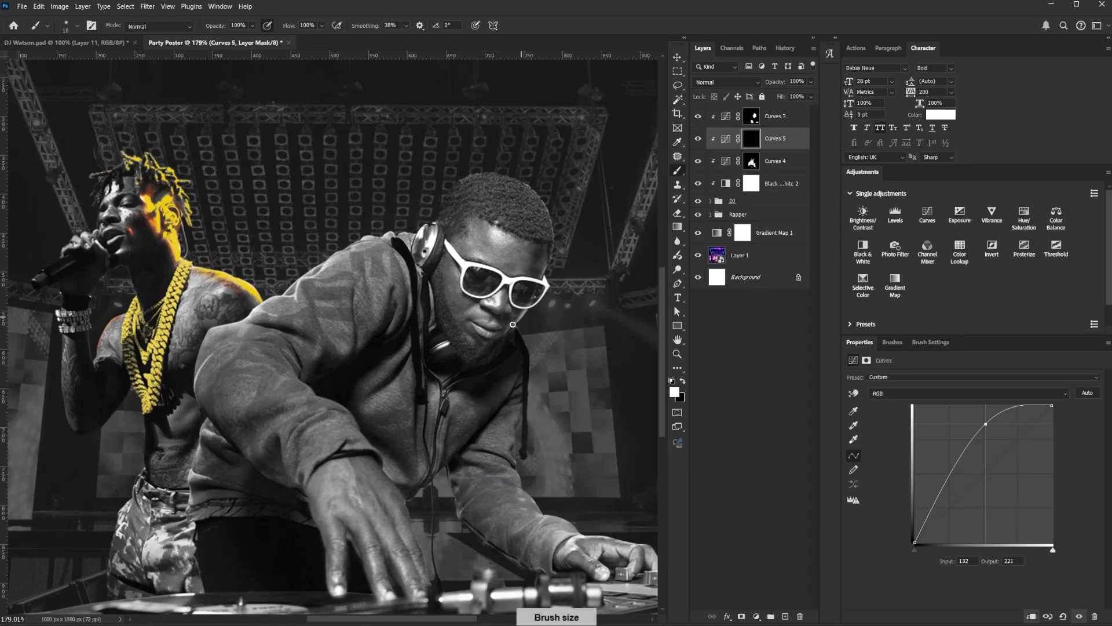
key(bracketleft)
key(bracketleft)
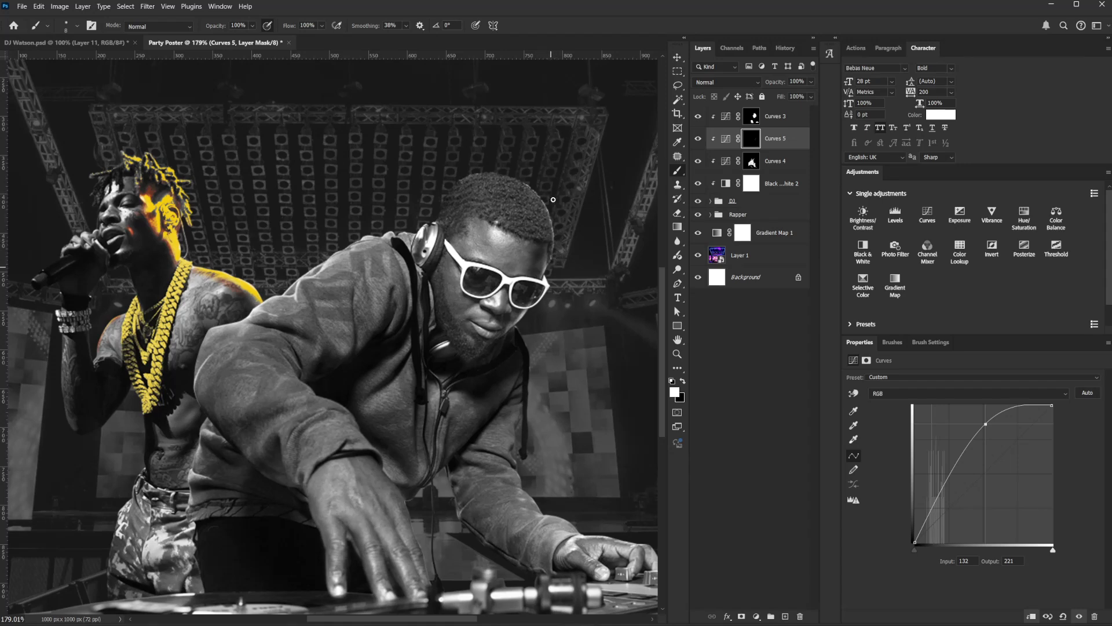
Enlarge the brush to 40 px and paint a softer highlight on the Curves 5 mask along the side of the head.
key(bracketright)
key(bracketright)
key(bracketright)
key(bracketright)
key(bracketright)
key(bracketright)
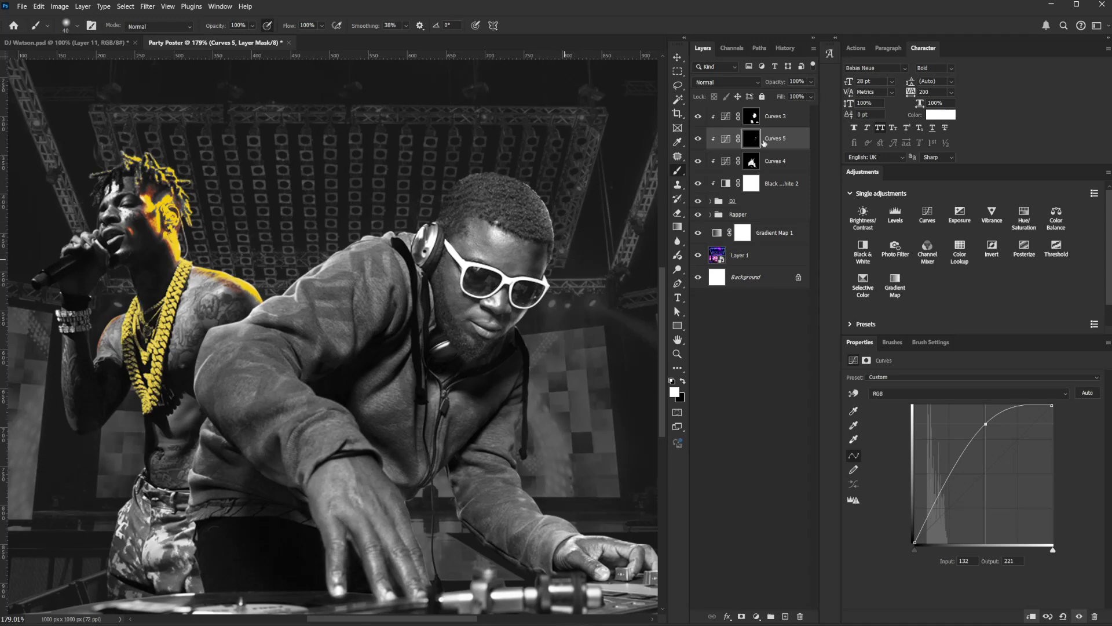
Refine the Curves 3 mask around the DJ's forehead in black with a 25 px brush, and restore white as the foreground colour.
click(750, 118)
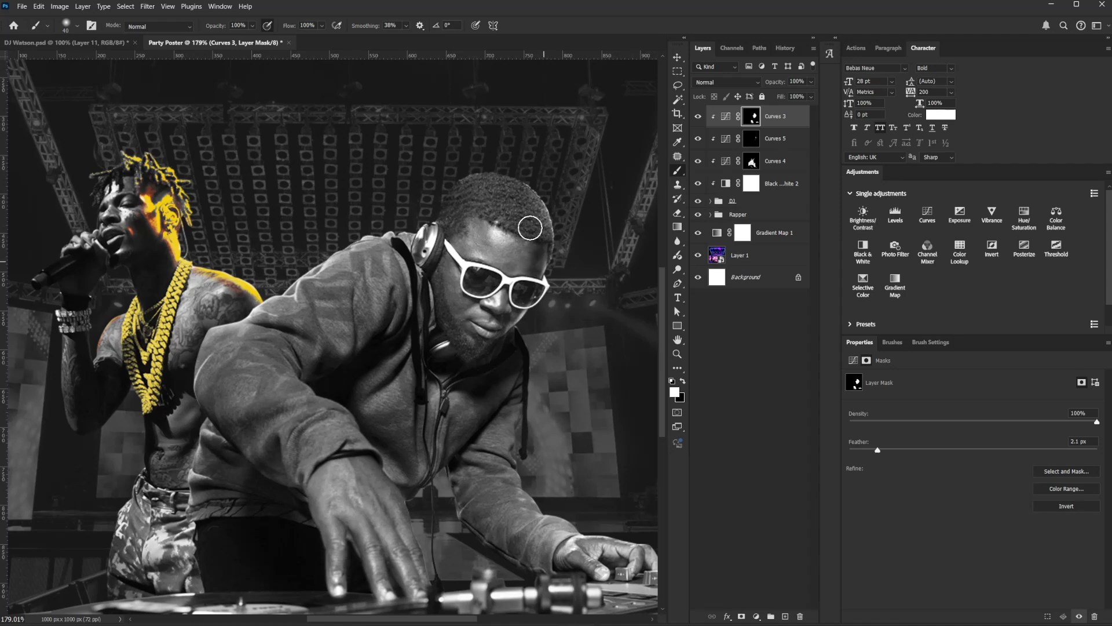
key(bracketleft)
click(684, 381)
key(bracketleft)
key(bracketleft)
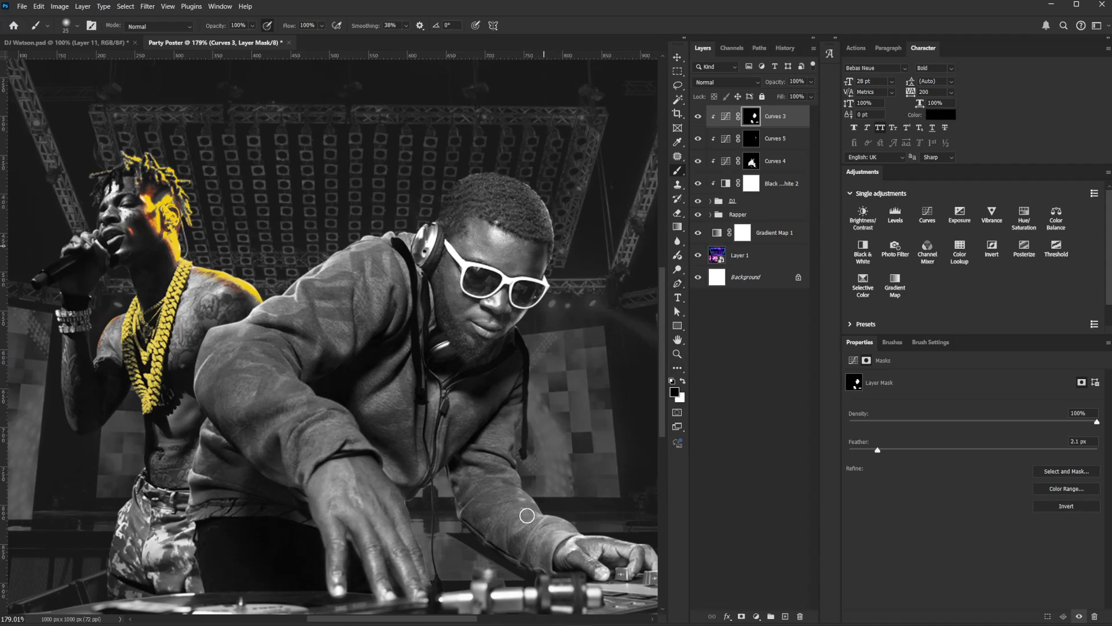
key(bracketright)
key(bracketright)
drag(530, 393, 465, 338)
key(bracketleft)
key(bracketleft)
key(x)
Add a Curves adjustment above Curves 3 with a point at input 109, output 205, and clip it to the layers below.
click(725, 116)
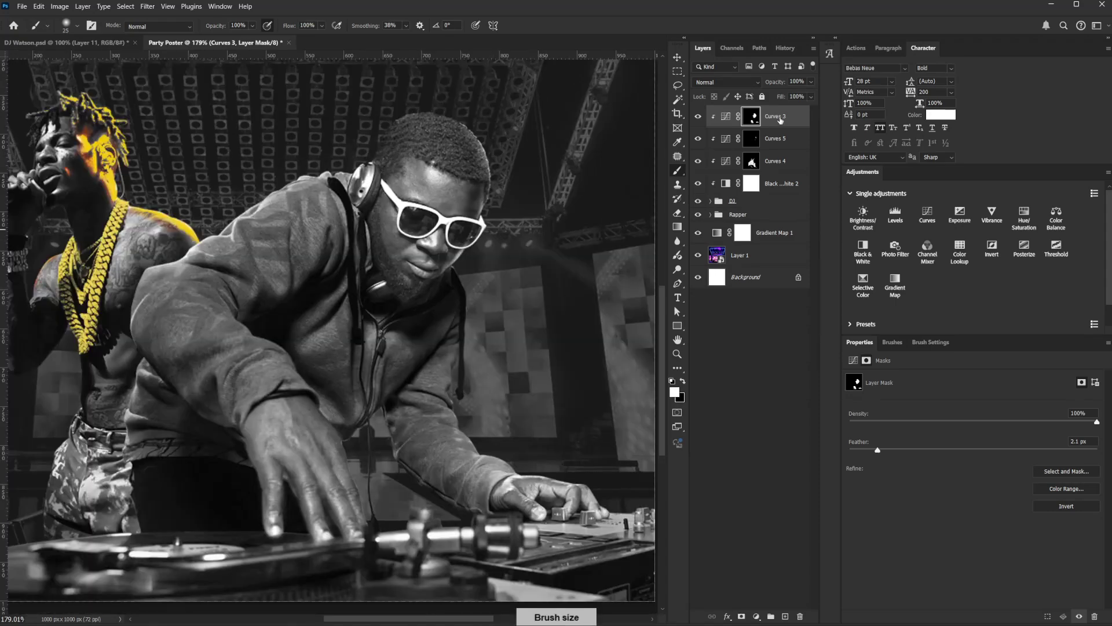
click(927, 214)
drag(987, 467, 974, 432)
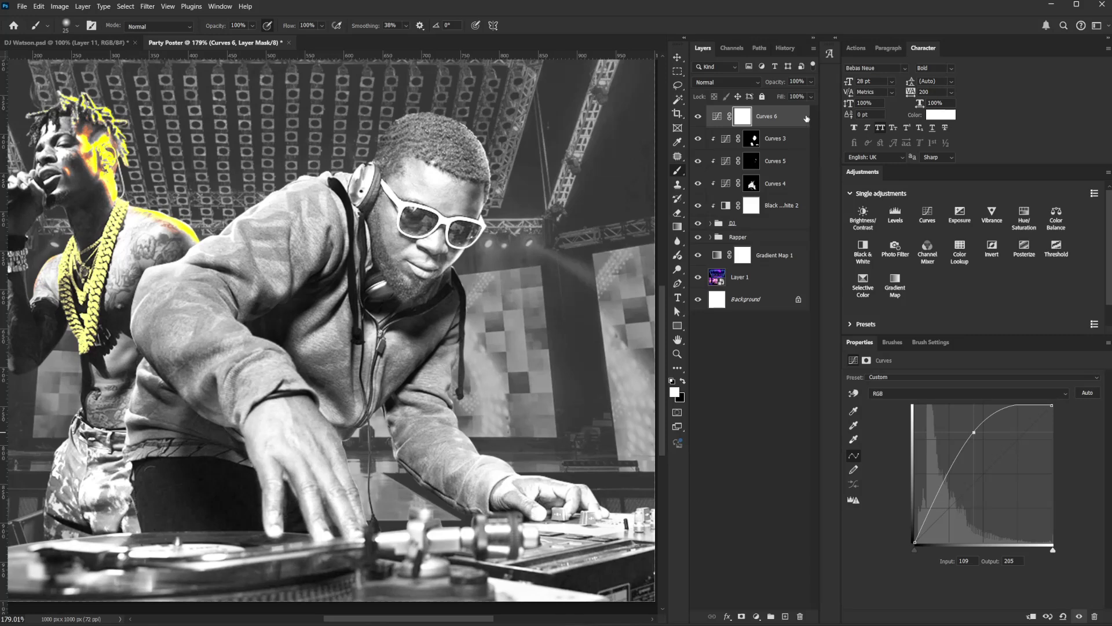
click(1029, 617)
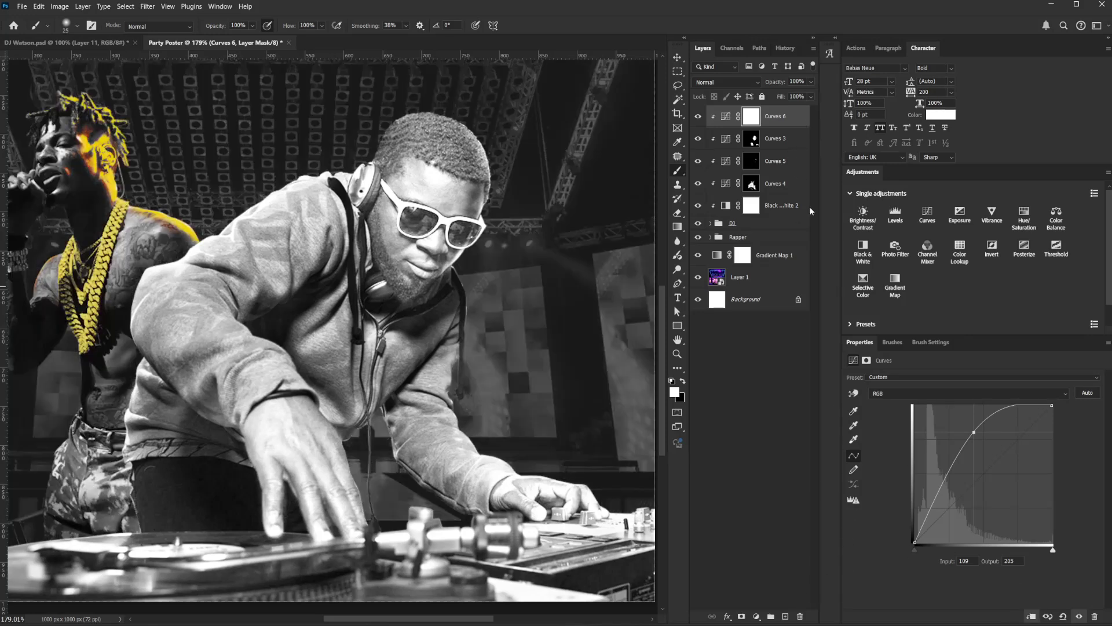
Restrict Curves 6 with Blend If by splitting the underlying layer's dark slider to 91 / 131.
click(805, 118)
double_click(805, 118)
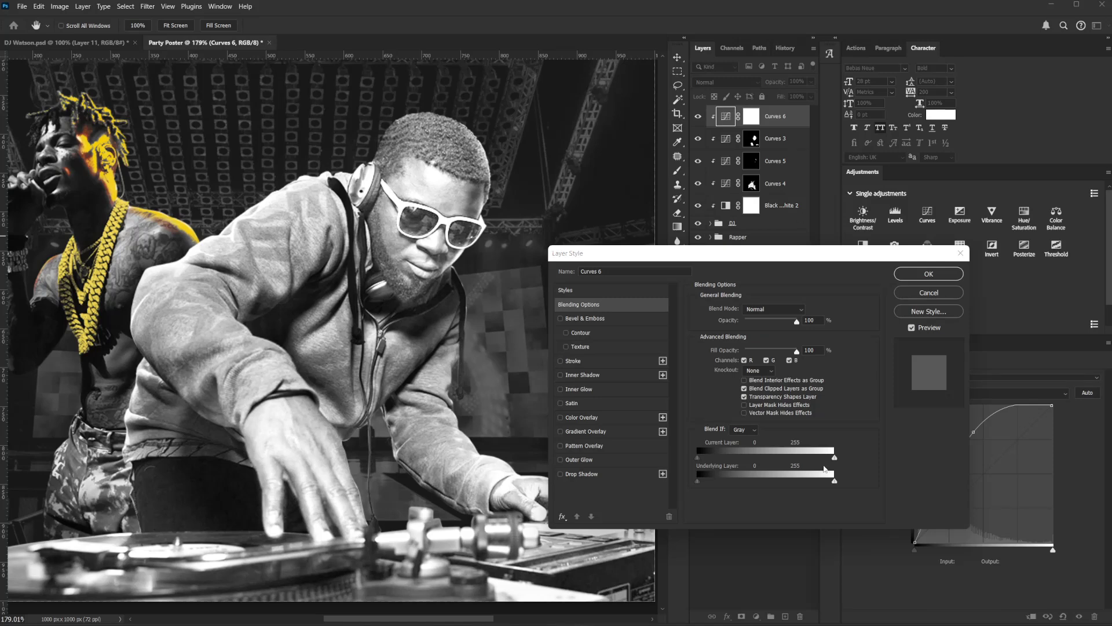
drag(834, 480, 894, 479)
drag(700, 482, 747, 485)
key(alt)
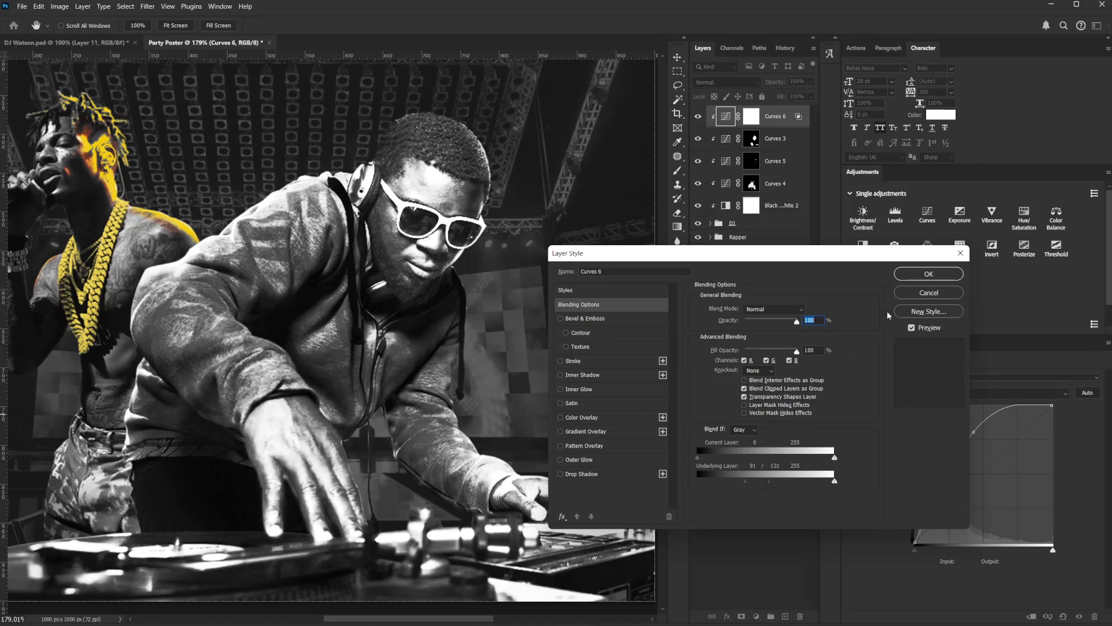
click(917, 272)
Invert the Curves 6 mask to black and paint white highlights along the outer edge of the DJ's far sleeve with a small brush.
click(753, 118)
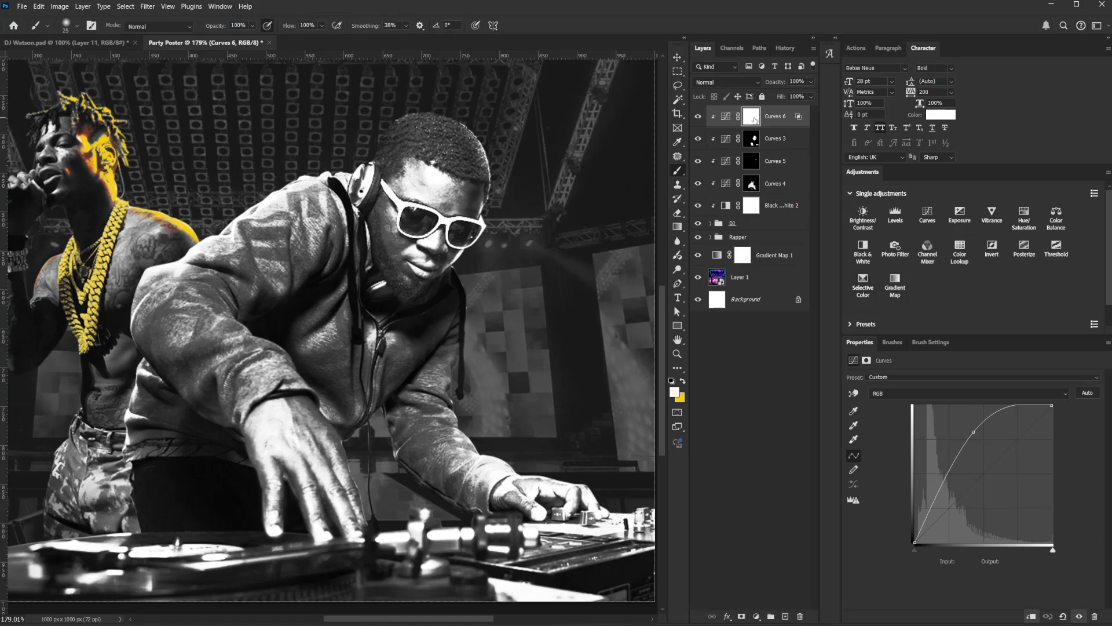
key(ctrl+i)
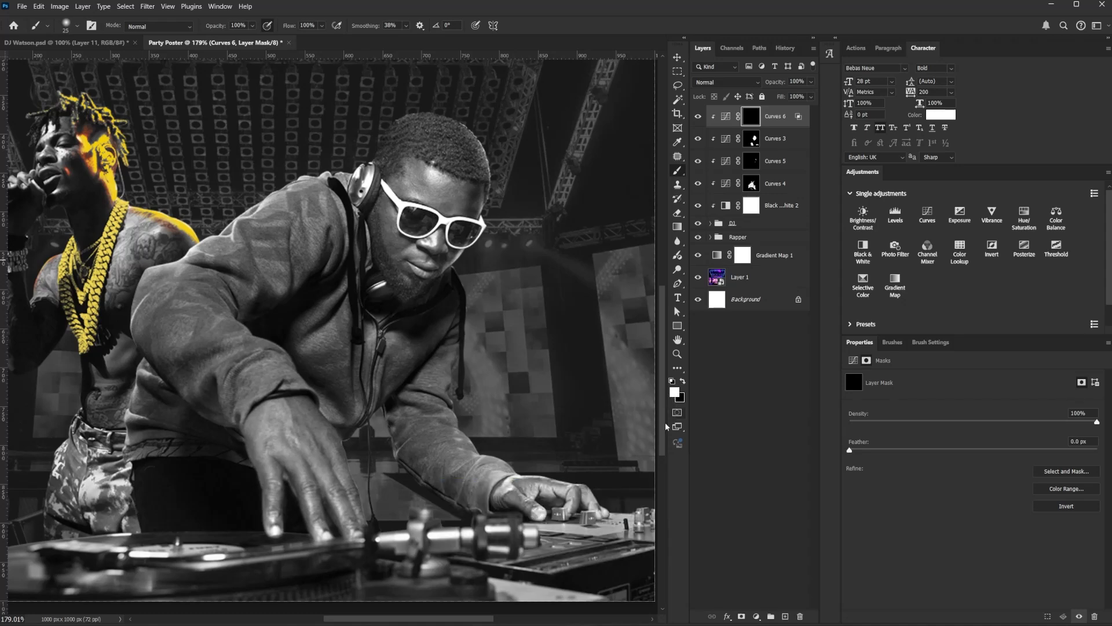
key(bracketleft)
key(bracketleft)
key(bracketleft)
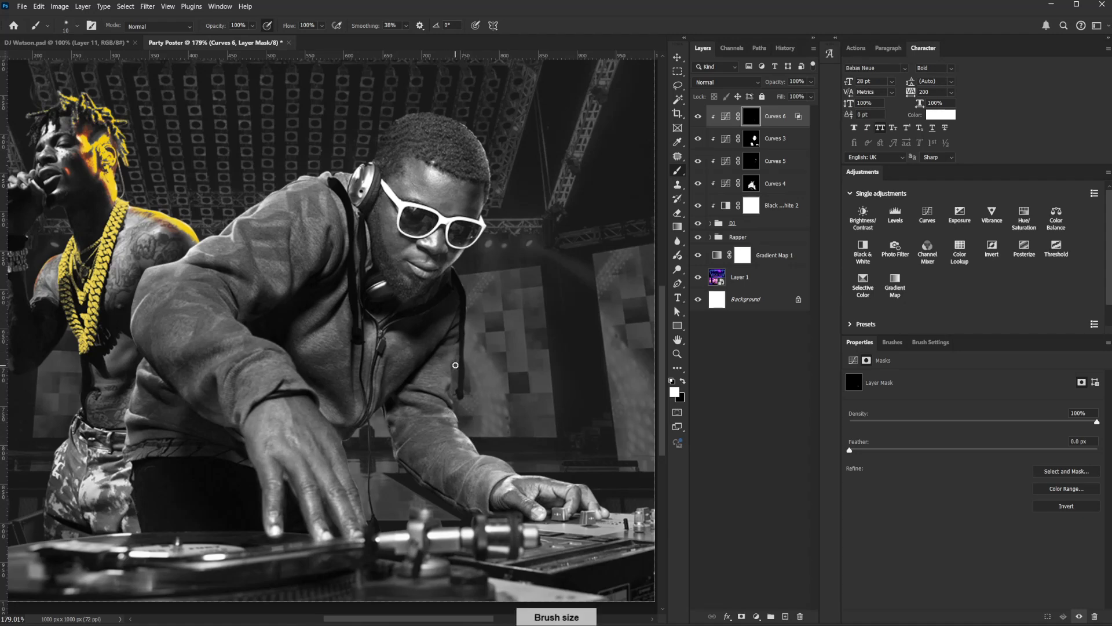
key(bracketright)
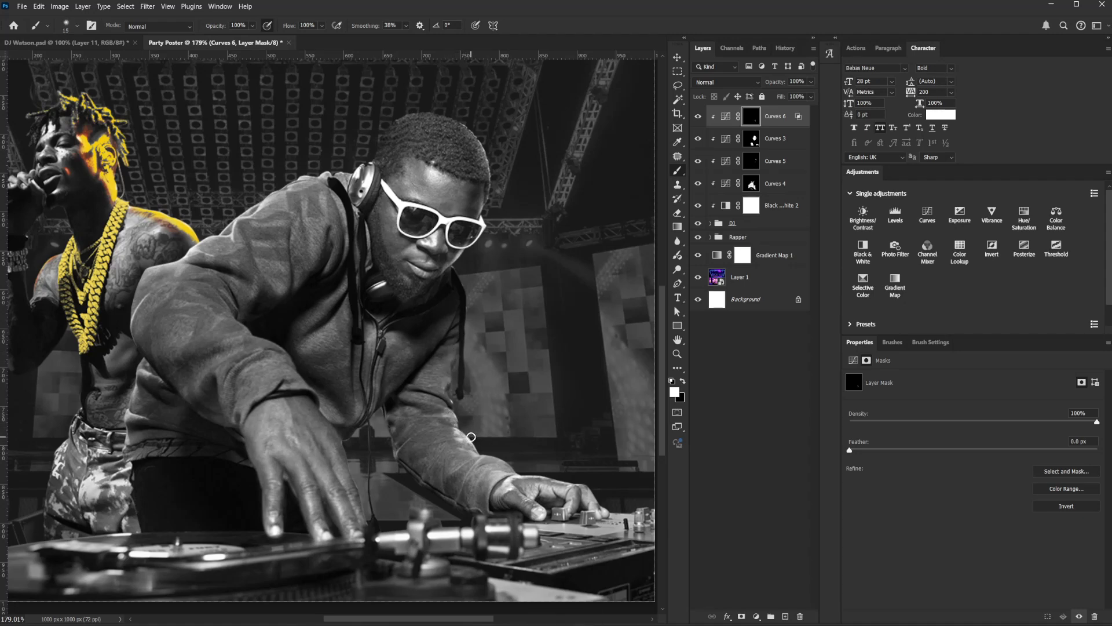
key(x)
key(x)
Lasso the finger area of the DJ's near hand, hide the marquee, paint highlights on the Curves 6 mask inside it, and deselect.
key(l)
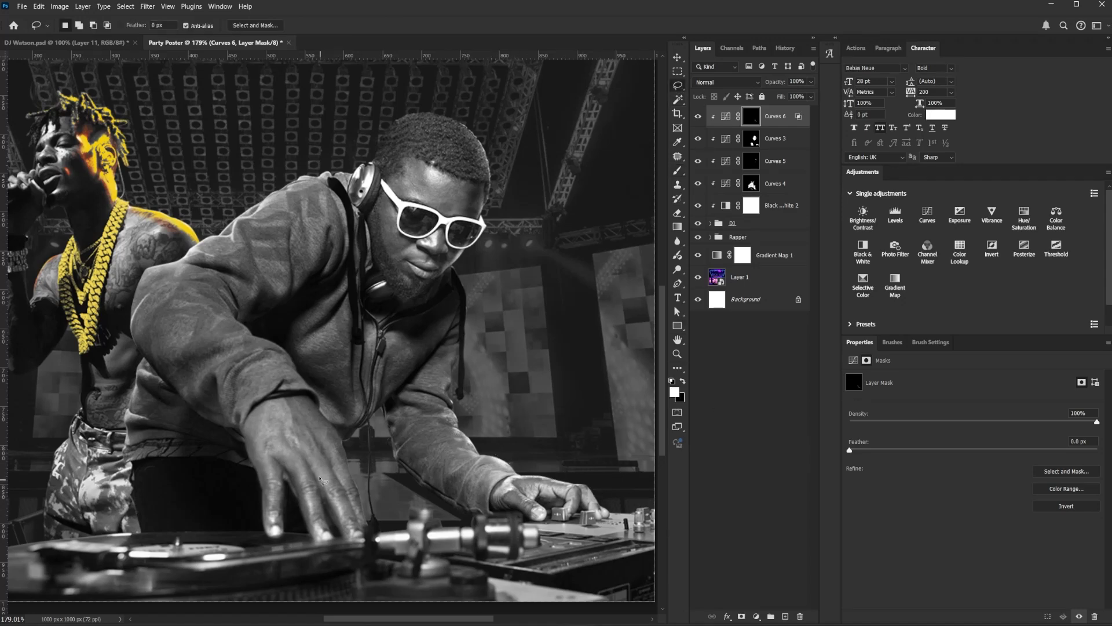
mouse_move(313, 476)
mouse_down()
mouse_move(330, 518)
mouse_move(313, 470)
mouse_up()
key(ctrl+z)
mouse_move(334, 470)
mouse_down()
mouse_move(362, 537)
mouse_move(339, 528)
mouse_move(316, 483)
mouse_move(319, 446)
mouse_up()
key(ctrl+h)
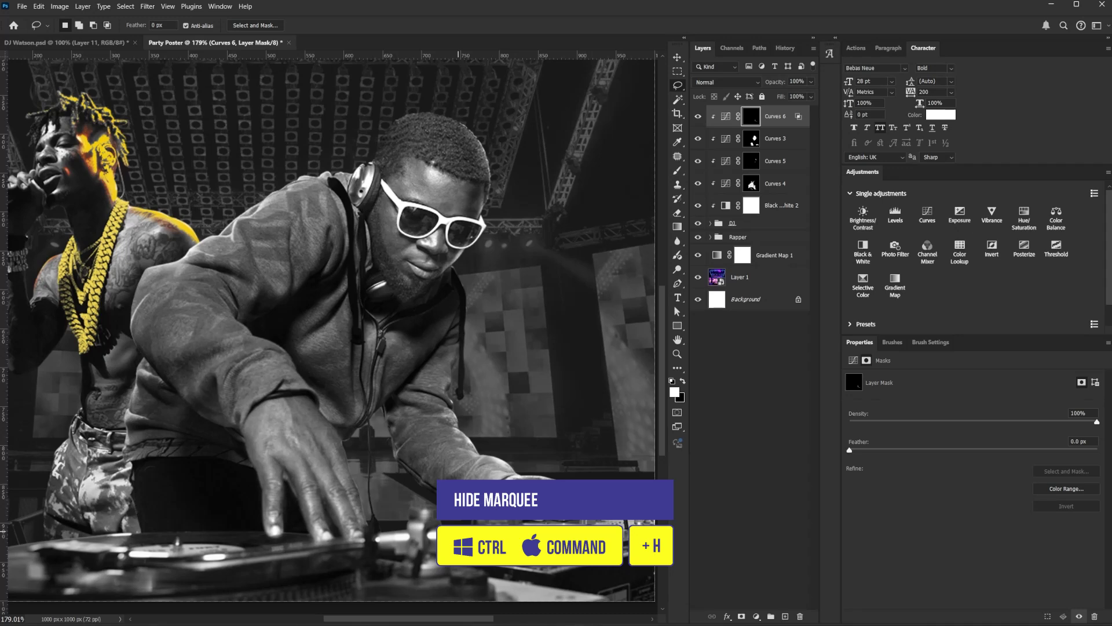
key(b)
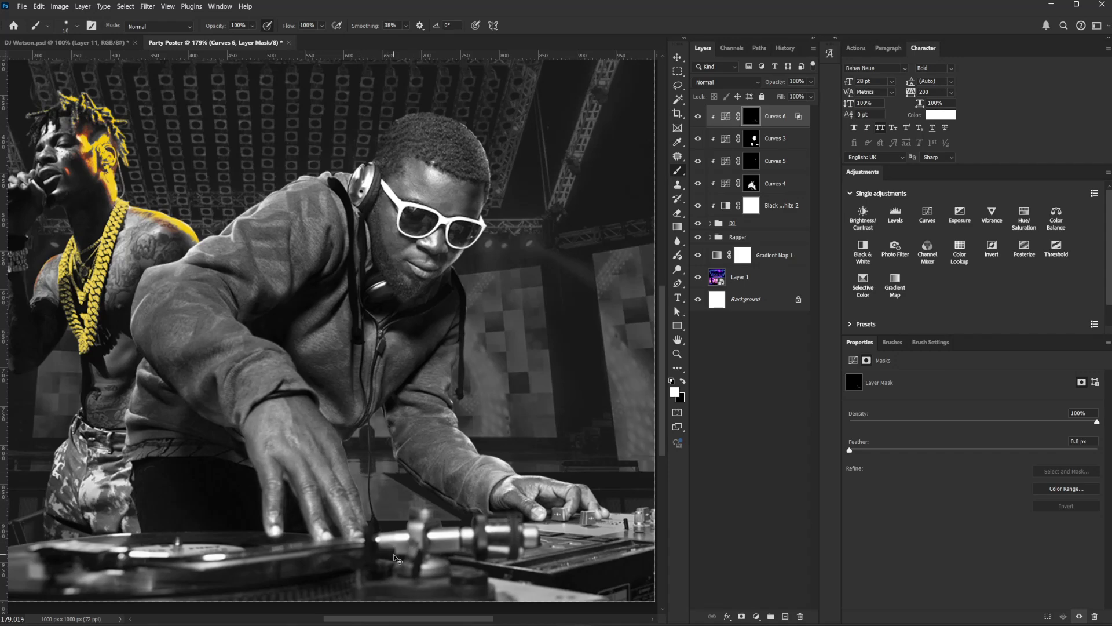
key(ctrl+h)
key(ctrl+d)
Duplicate the Hue/Saturation 1 adjustment from the Rapper group and move the copy above Curves 6.
click(711, 237)
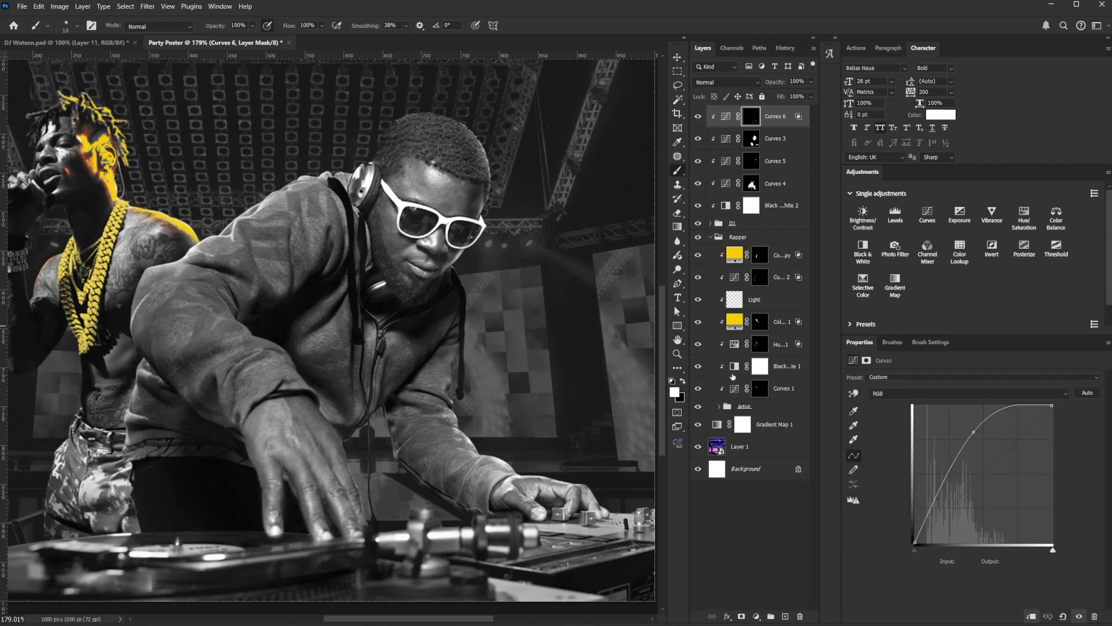
click(781, 344)
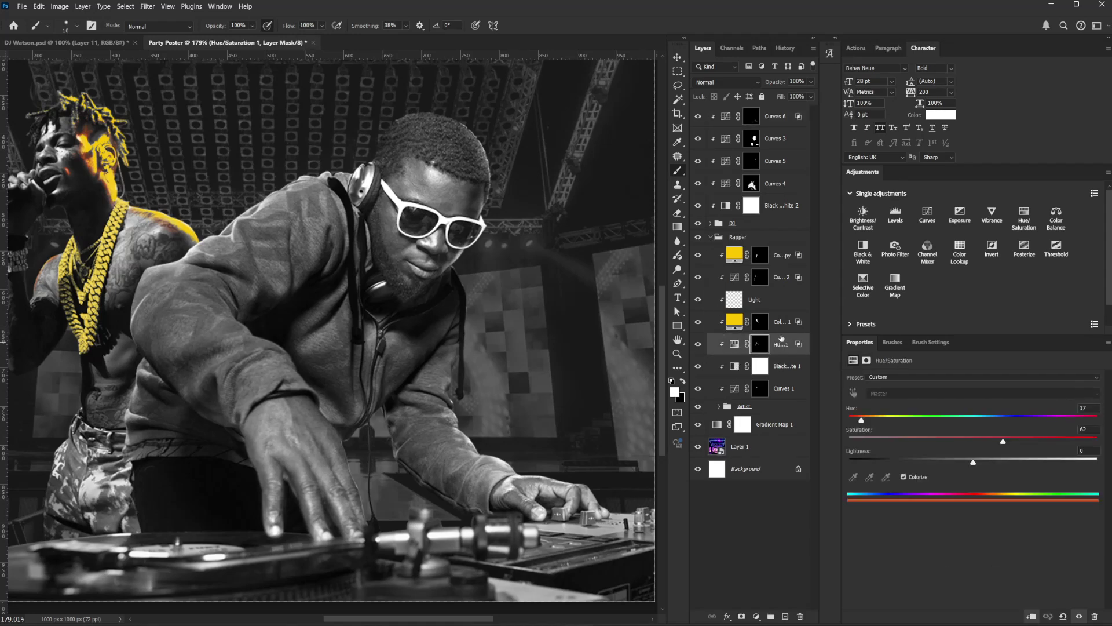
key(ctrl+j)
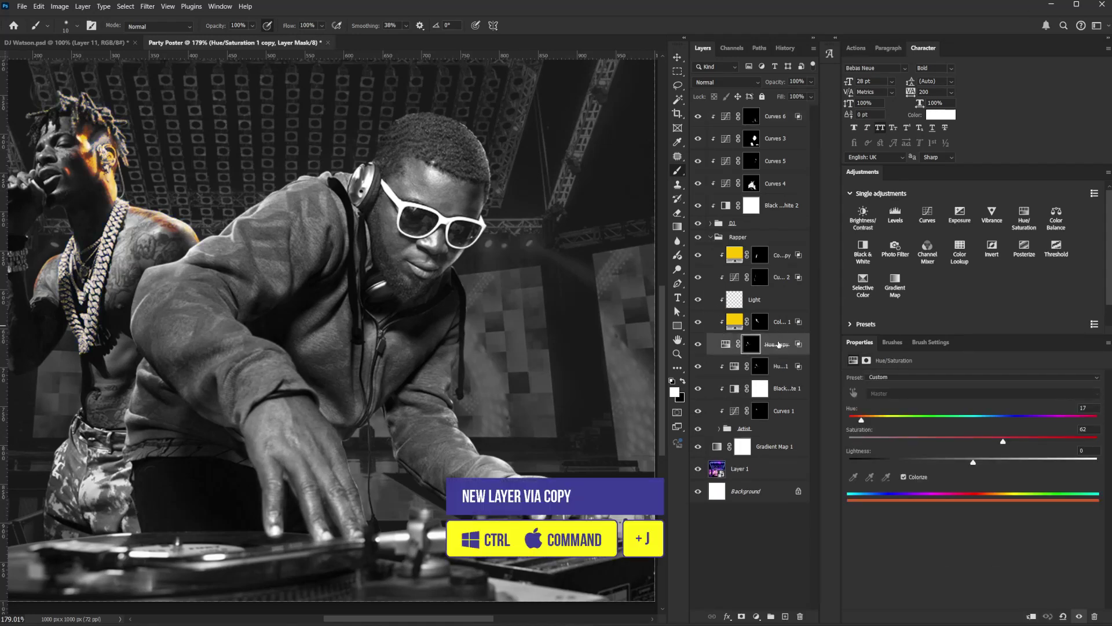
alt+click(778, 354)
alt+click(778, 354)
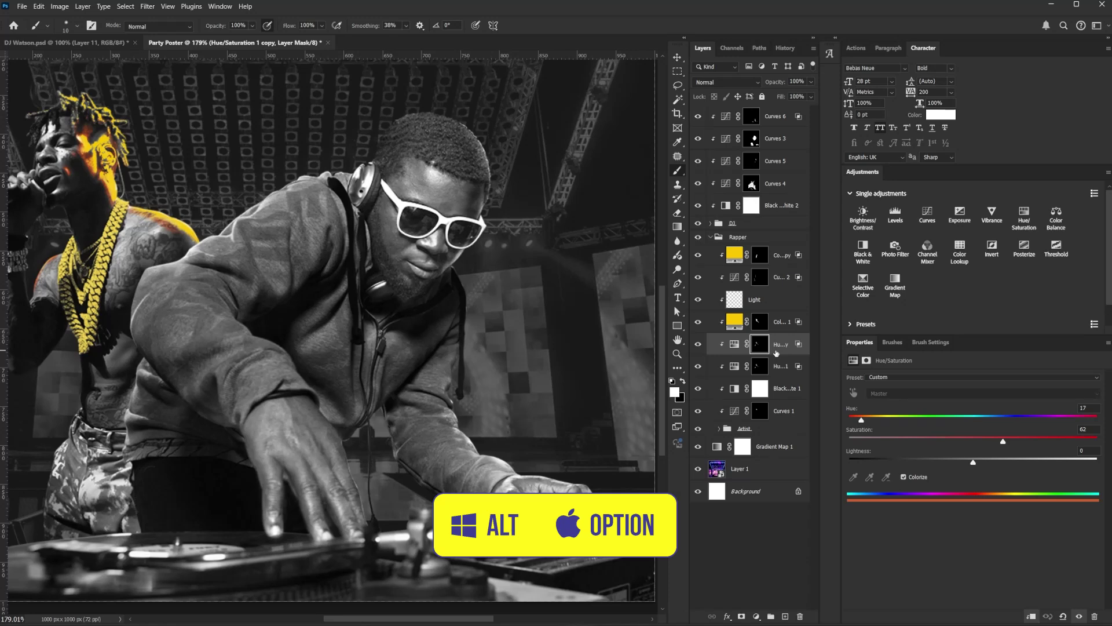
drag(776, 352, 773, 113)
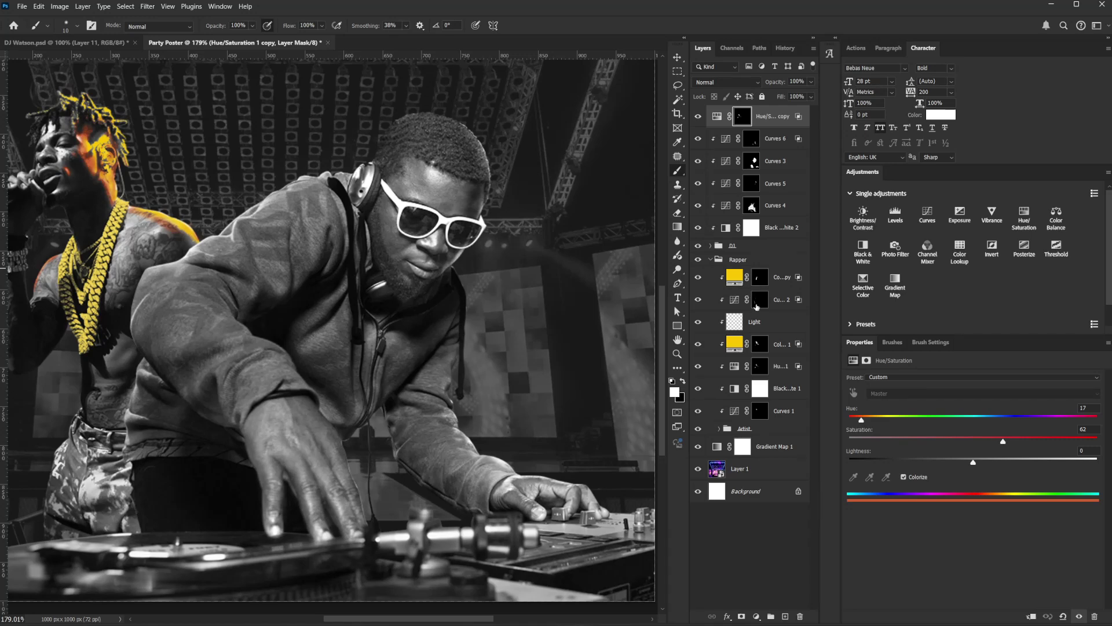
Reset the copied Hue/Saturation mask to solid black, clip the adjustment to the DJ layers, and collapse the Rapper group.
click(741, 116)
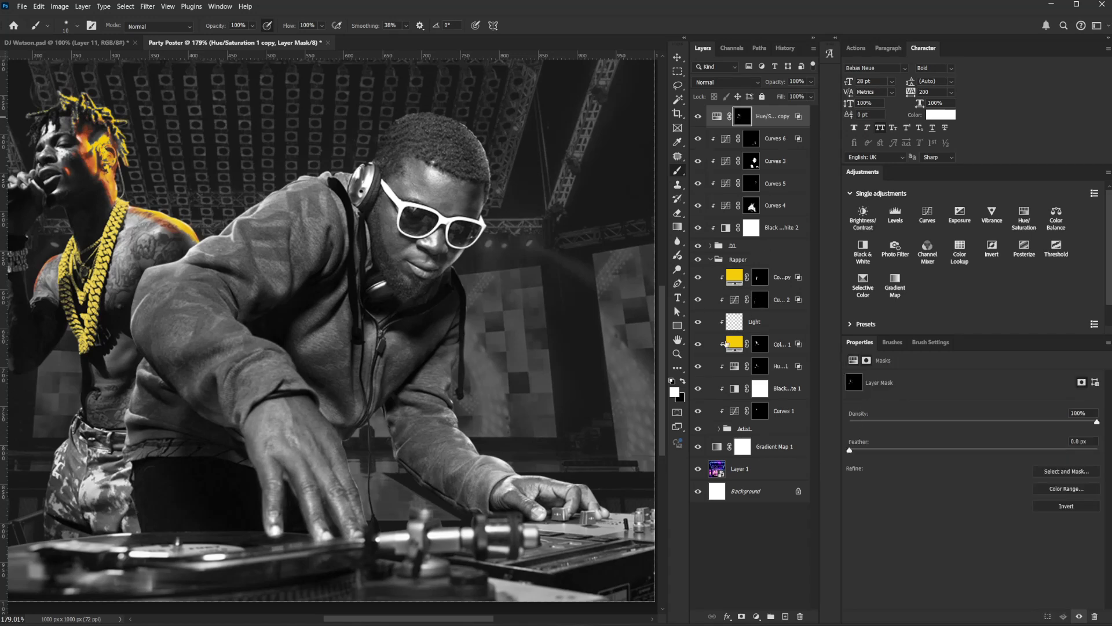
key(alt+BackSpace)
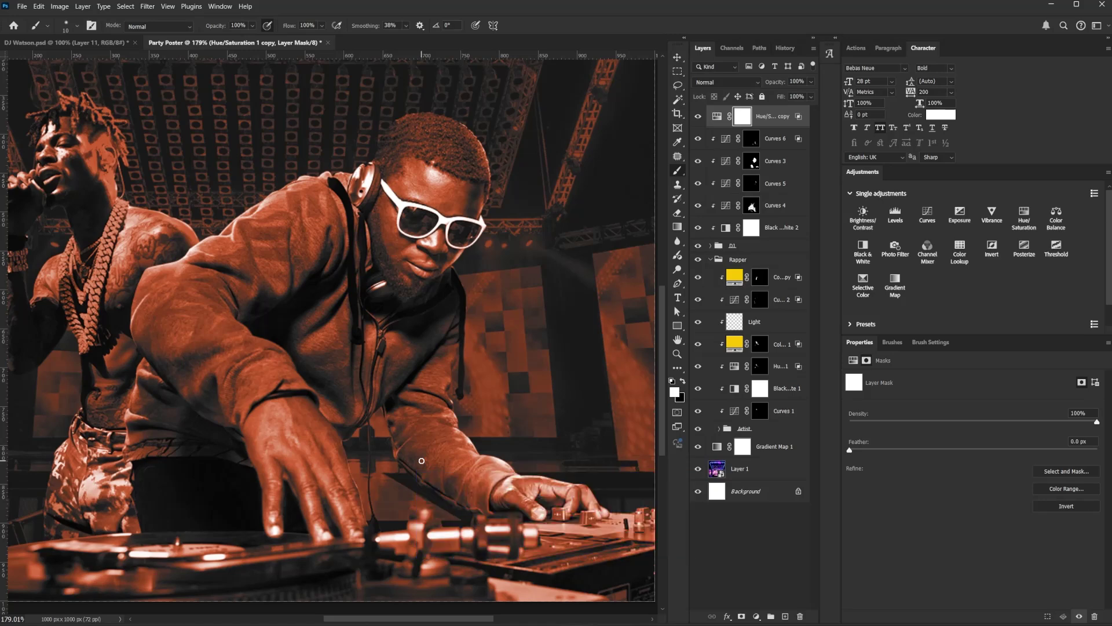
key(ctrl+i)
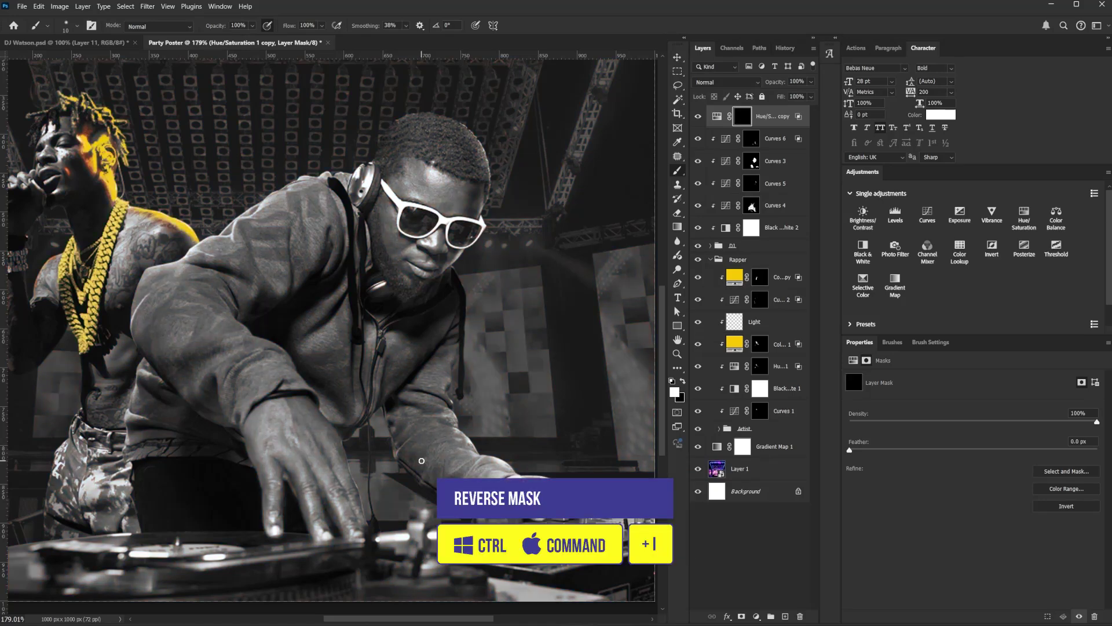
click(717, 118)
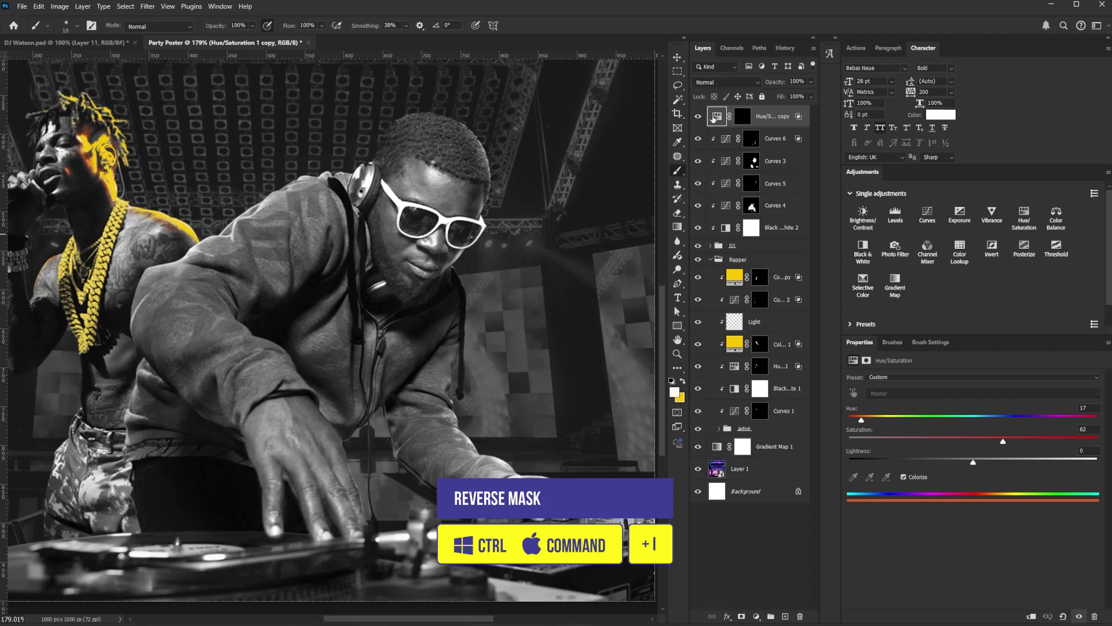
click(1032, 616)
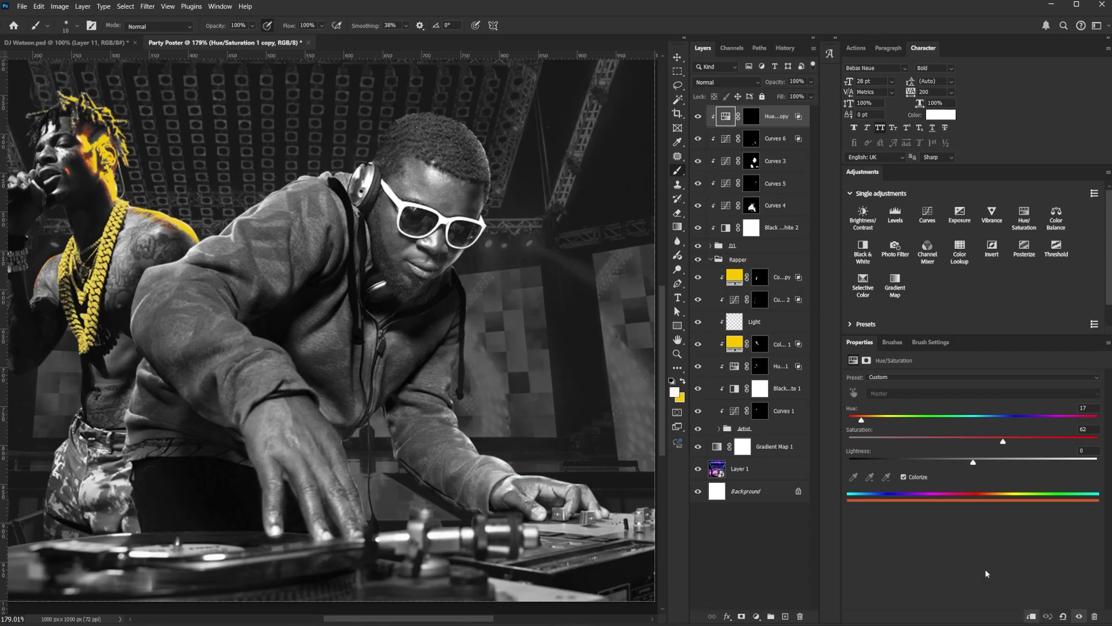
click(711, 260)
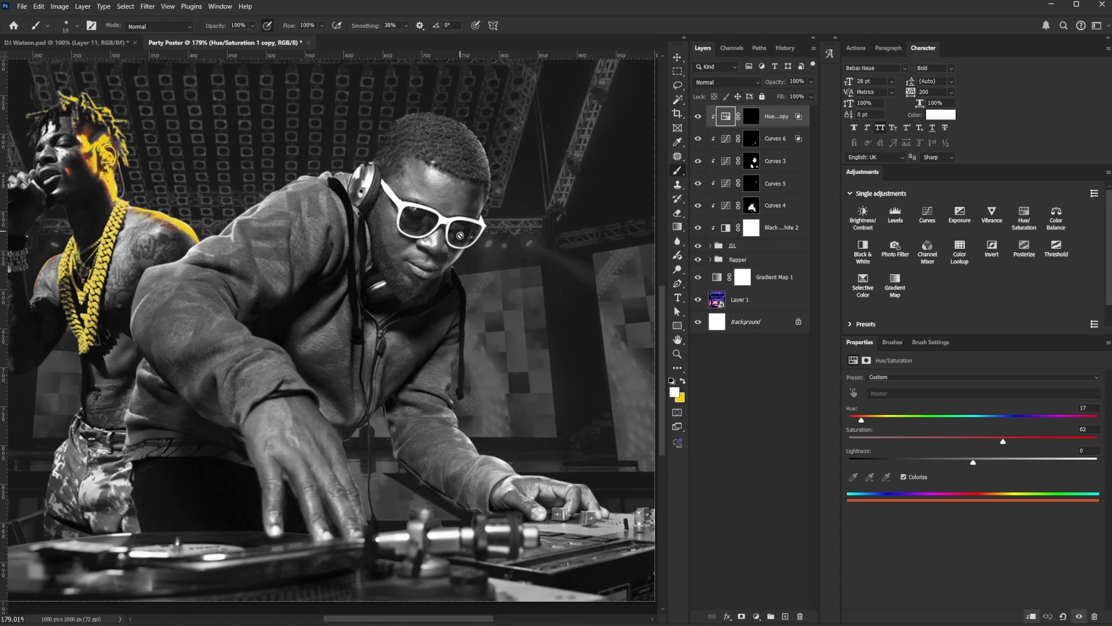
Paint an orange glow along the outer edge of the DJ's head on the copied Hue/Saturation mask using an enlarged soft brush.
click(751, 118)
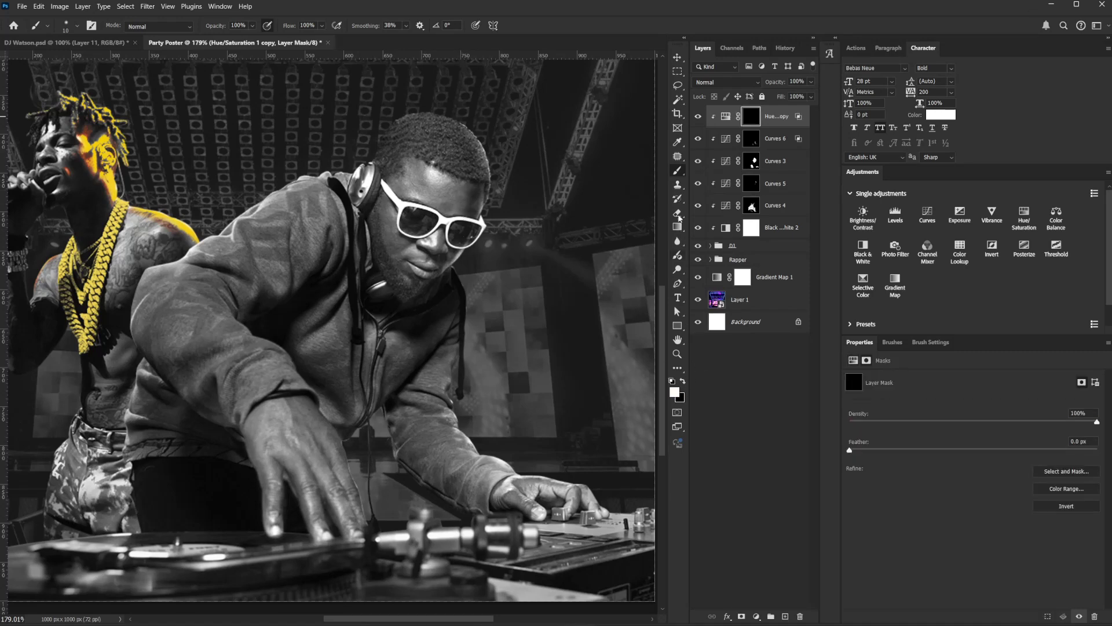
key(bracketright)
key(bracketright)
key(bracketright)
key(bracketright)
key(bracketright)
mouse_move(466, 119)
mouse_down()
mouse_move(489, 168)
mouse_move(471, 124)
mouse_up()
key(bracketleft)
key(bracketleft)
key(bracketleft)
key(bracketleft)
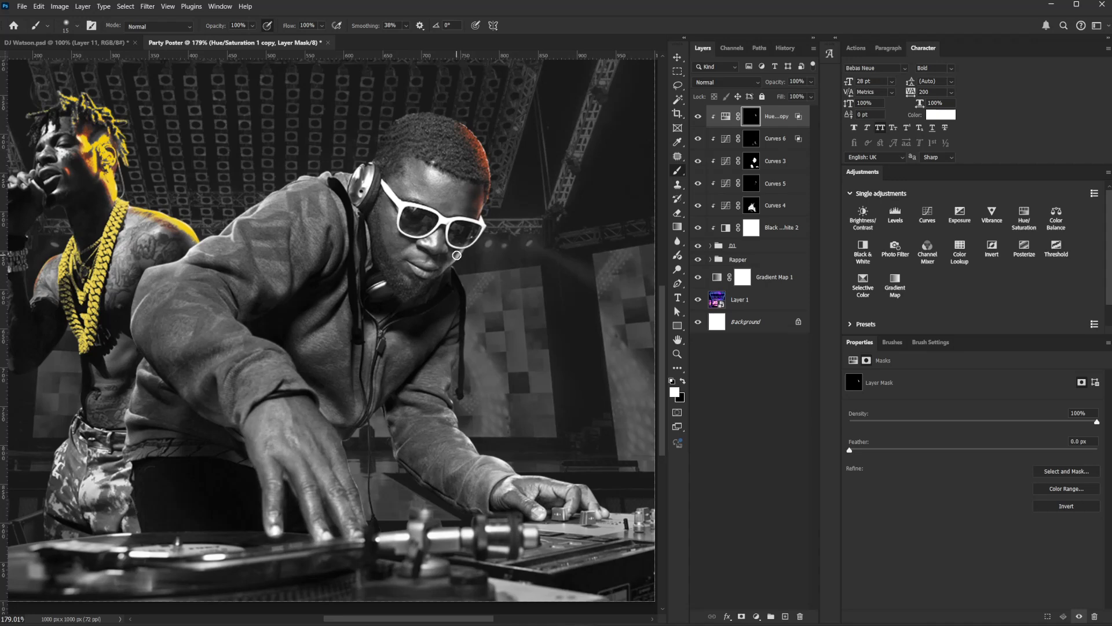
Extend the orange glow along the DJ's jaw, far sleeve and far hand, adjusting the brush size for each area.
key(bracketleft)
key(bracketleft)
key(bracketright)
key(bracketright)
key(bracketright)
mouse_move(462, 375)
mouse_down()
mouse_move(449, 400)
mouse_move(469, 443)
mouse_move(494, 447)
mouse_move(515, 469)
mouse_move(450, 398)
mouse_up()
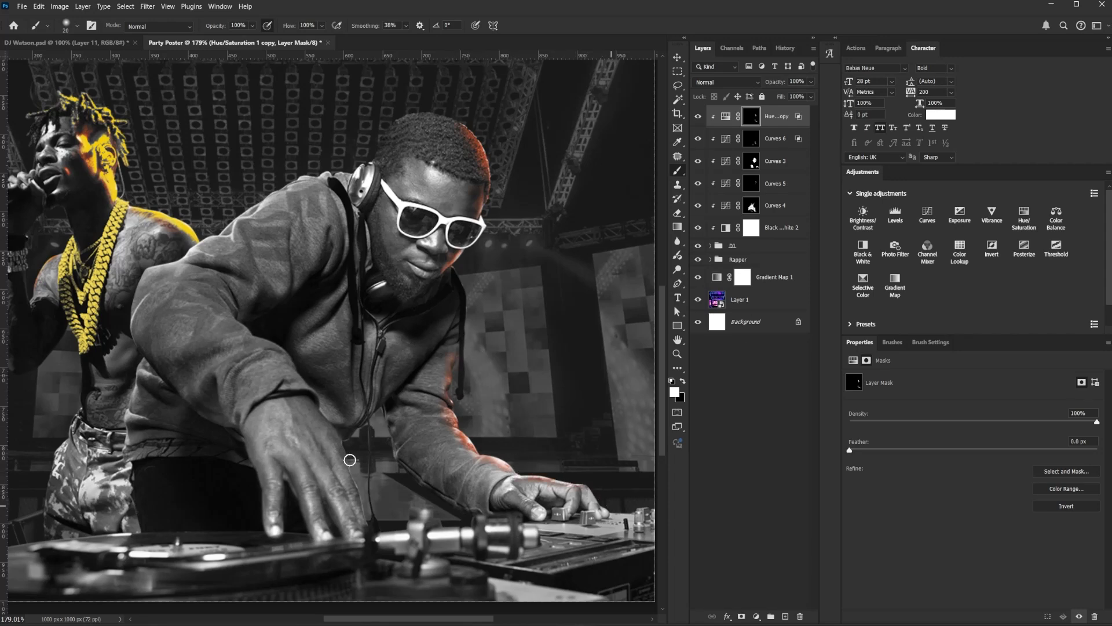
Lasso the fingers of the DJ's near hand and paint the orange glow along their edges on the Hue/Saturation mask.
key(l)
mouse_move(331, 464)
mouse_down()
mouse_move(362, 530)
mouse_move(320, 499)
mouse_move(313, 449)
mouse_move(342, 476)
mouse_up()
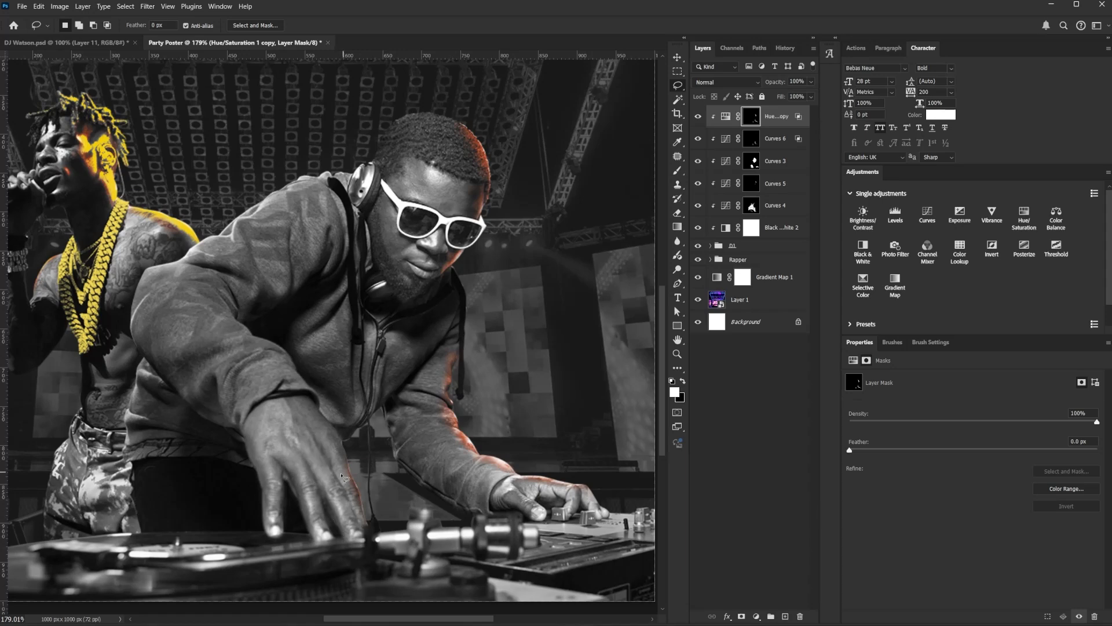
key(b)
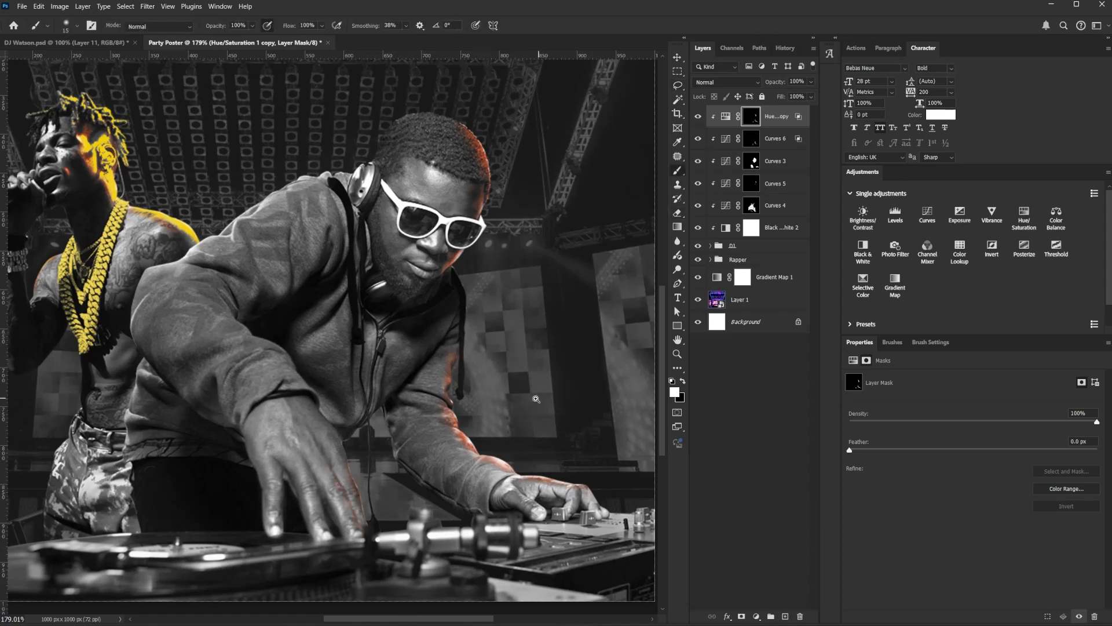
Duplicate the Color Fill 1 copy layer from the Rapper group, move the duplicate to the top of the layer stack, and collapse the group.
scroll(536, 399, down, 2)
scroll(464, 347, up, 2)
scroll(439, 404, down, 1)
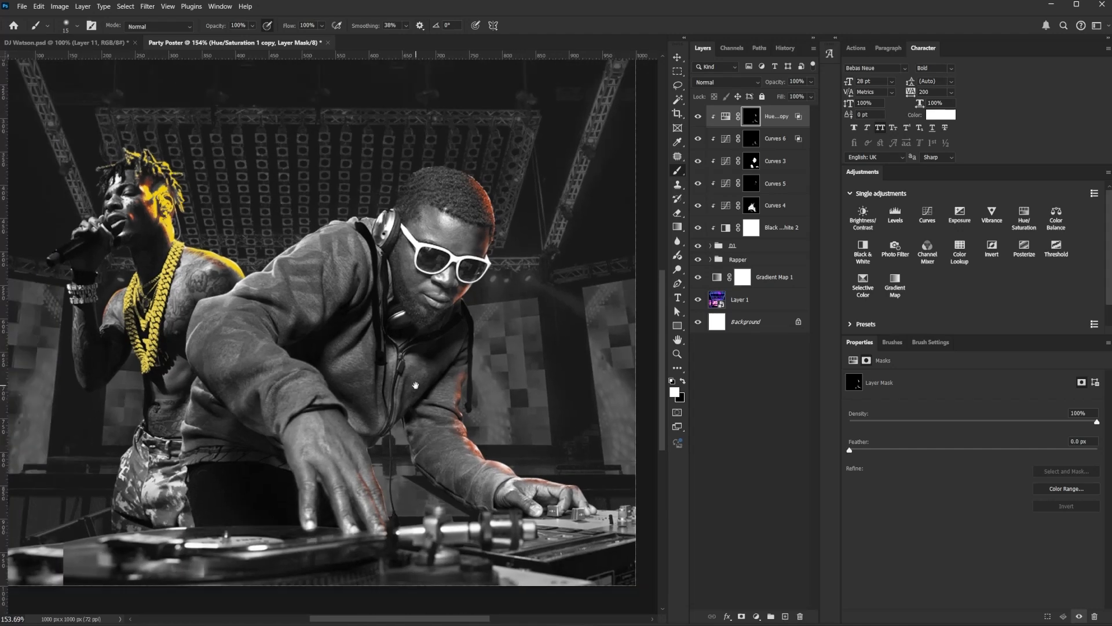
click(711, 259)
click(779, 277)
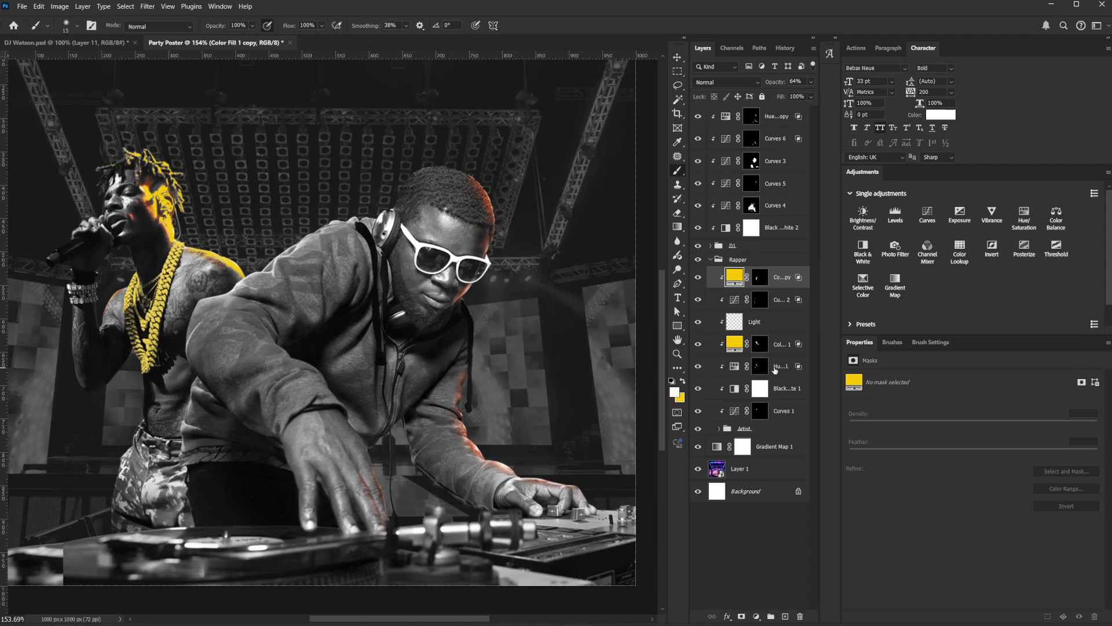
key(ctrl+j)
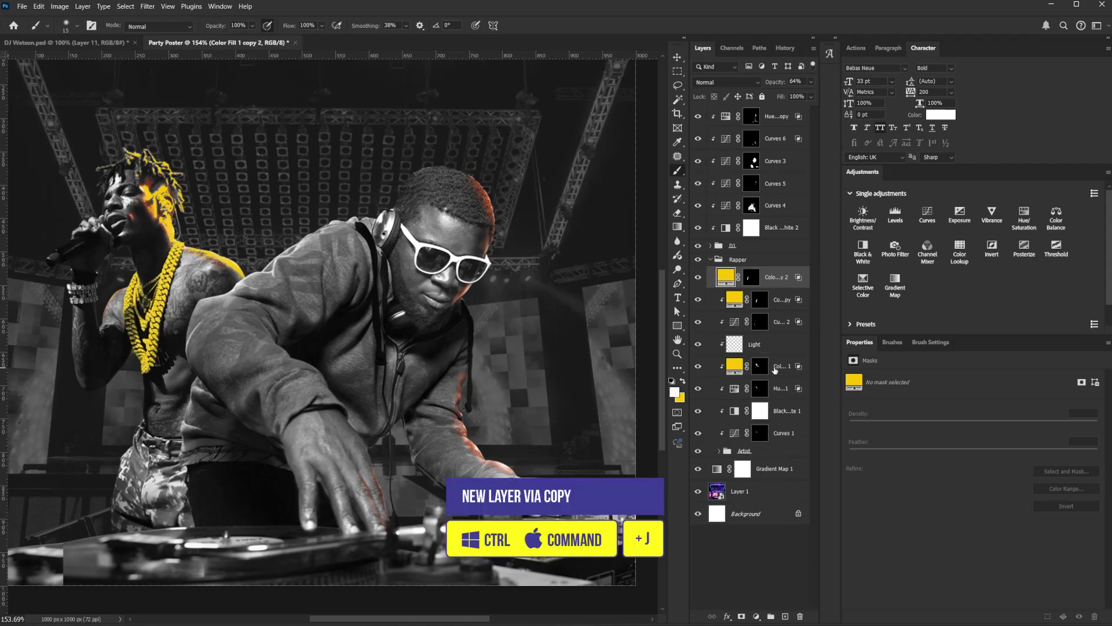
drag(771, 276, 771, 110)
click(711, 282)
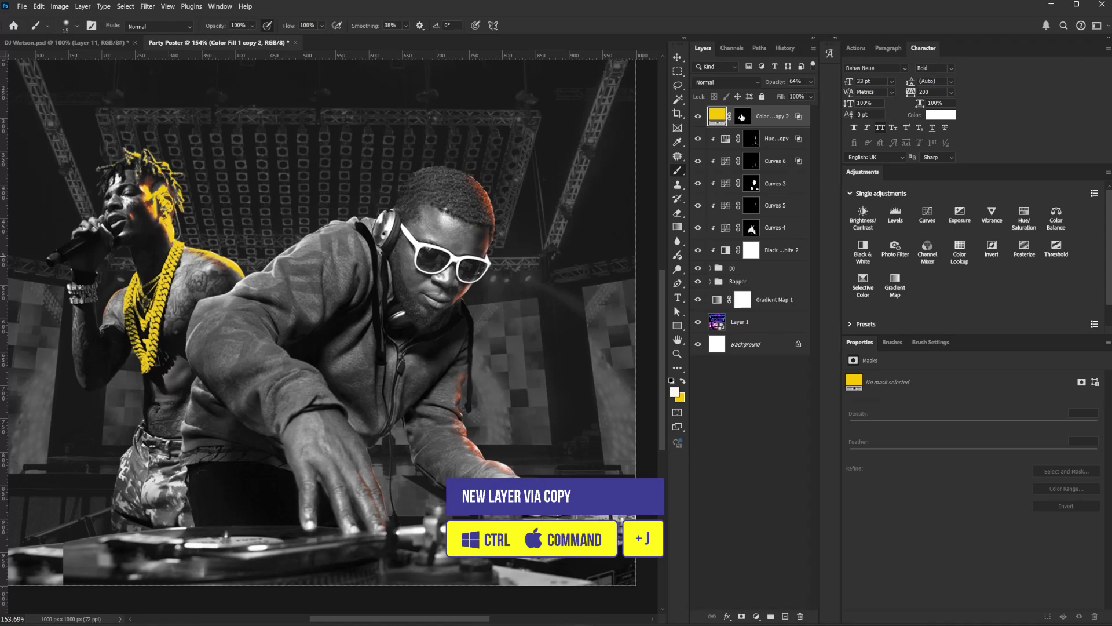
Reset the duplicated yellow Color Fill mask to solid black and clip the layer to the DJ layers below.
click(742, 117)
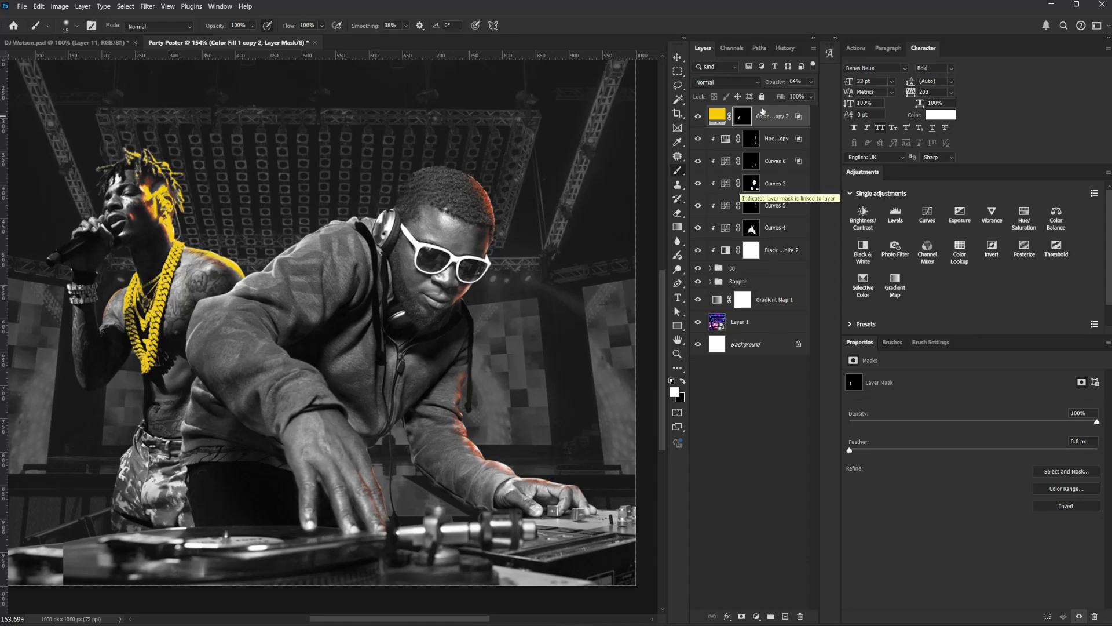
key(alt+BackSpace)
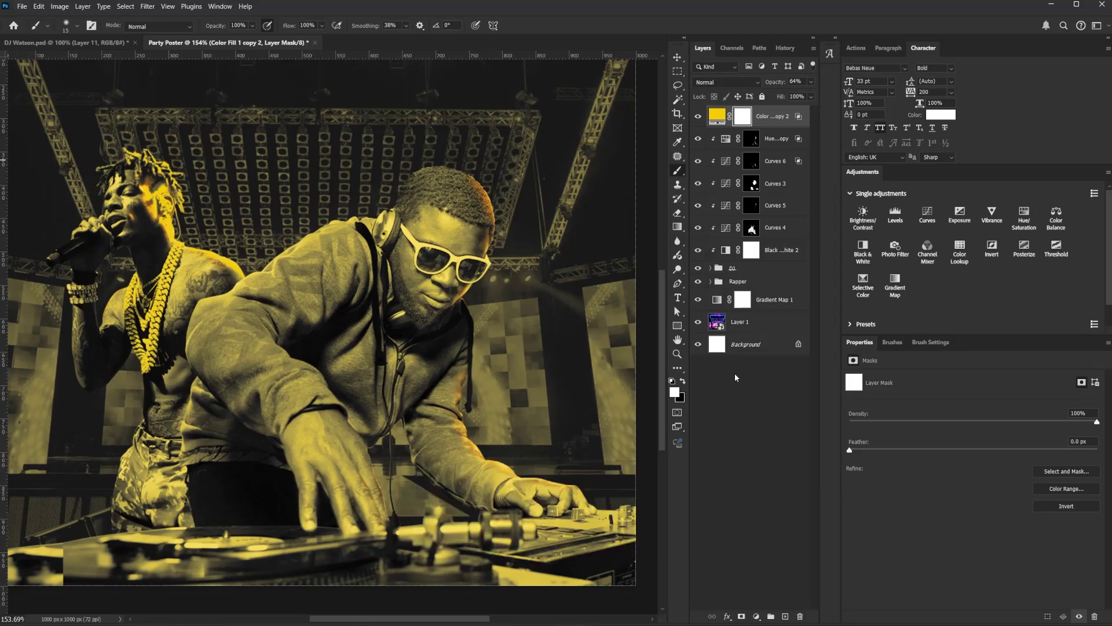
key(ctrl+i)
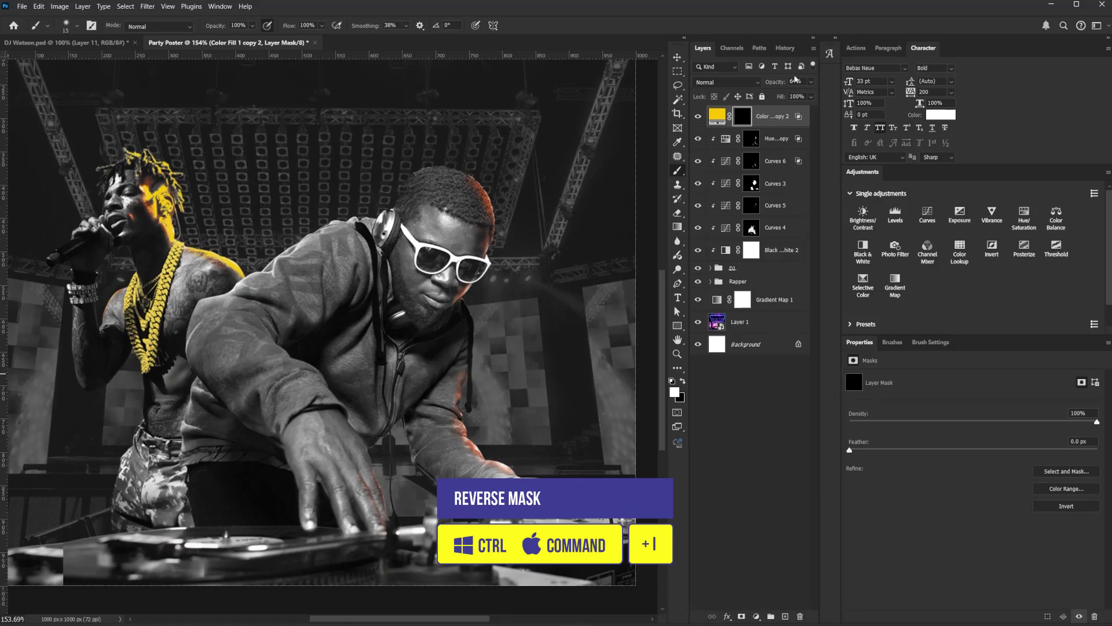
alt+click(773, 127)
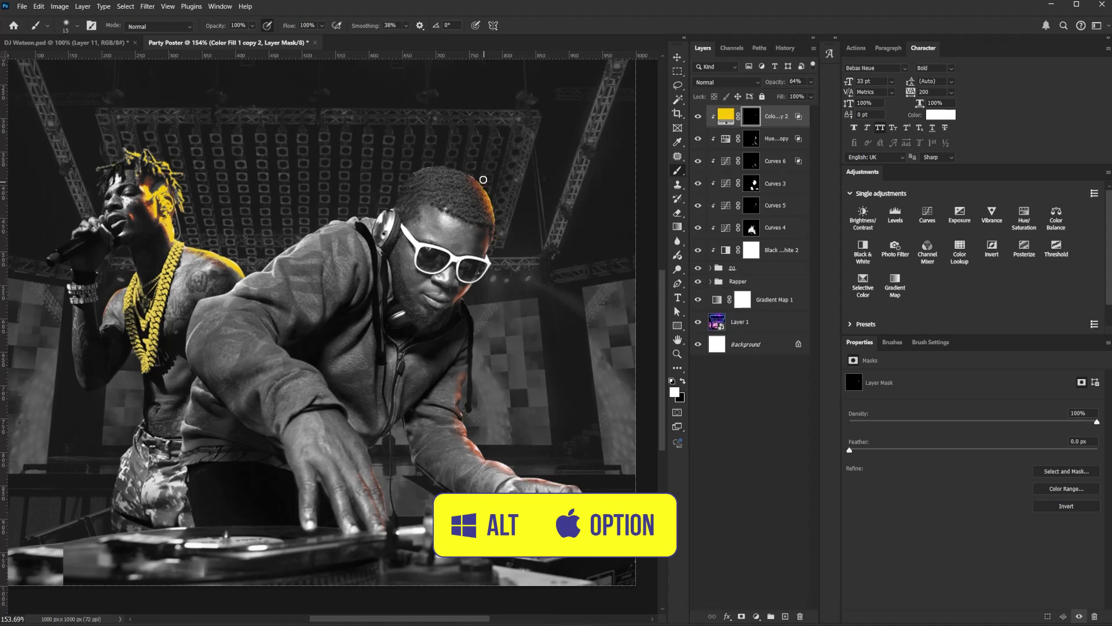
Paint yellow rim light along the DJ's hairline and jaw on the top Color Fill mask, then touch up the orange Hue/Saturation mask near the mouth.
key(bracketleft)
key(bracketleft)
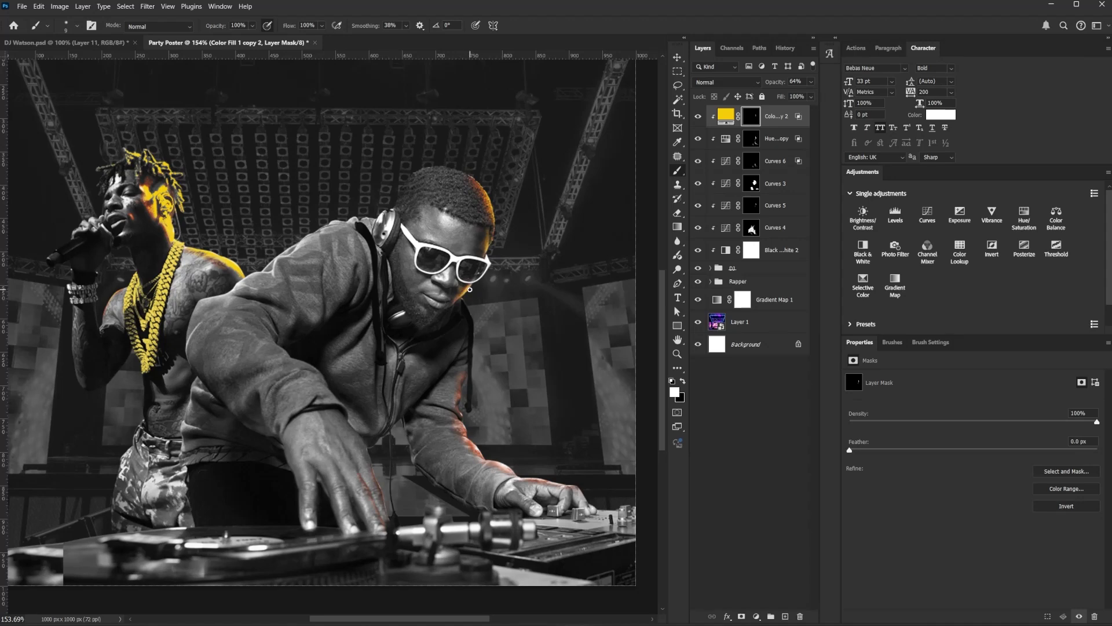
key(bracketleft)
click(748, 137)
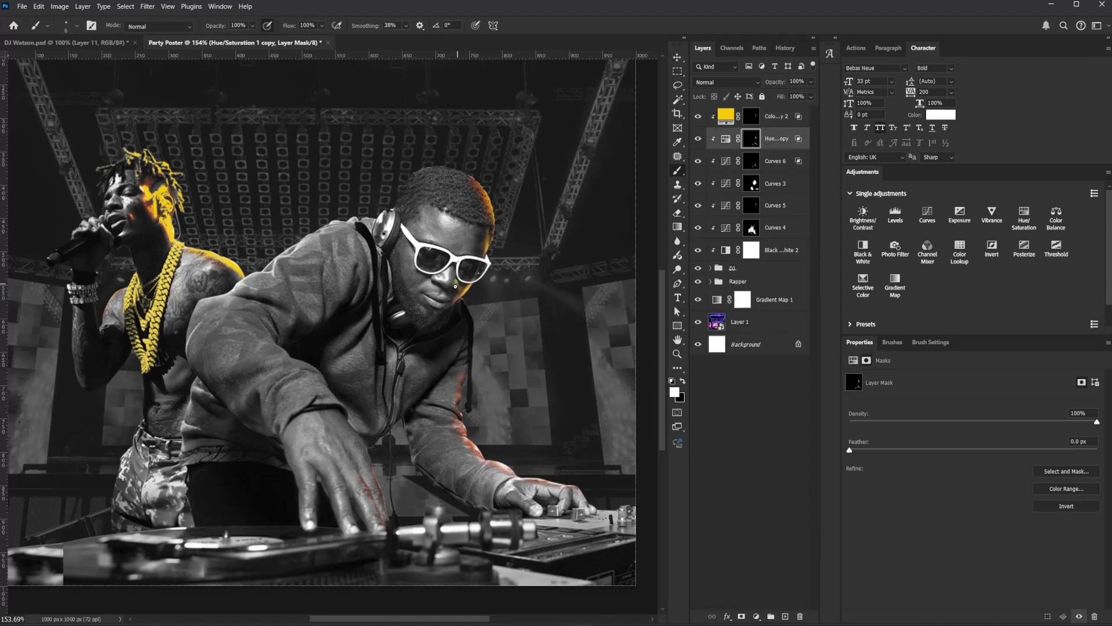
key(x)
Paint the yellow rim light in white on the top Color Fill mask along the DJ's far sleeve and far hand.
click(752, 116)
key(bracketright)
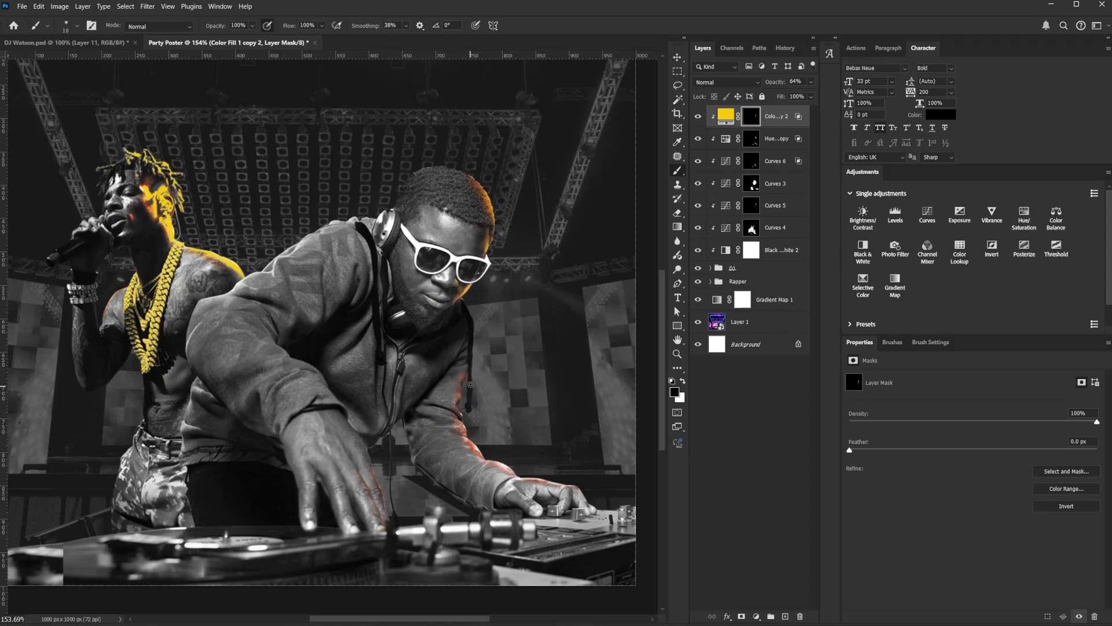
click(683, 381)
Lasso the edge of the DJ's near-hand fingers, paint yellow light inside it on the Color Fill mask, and deselect.
key(l)
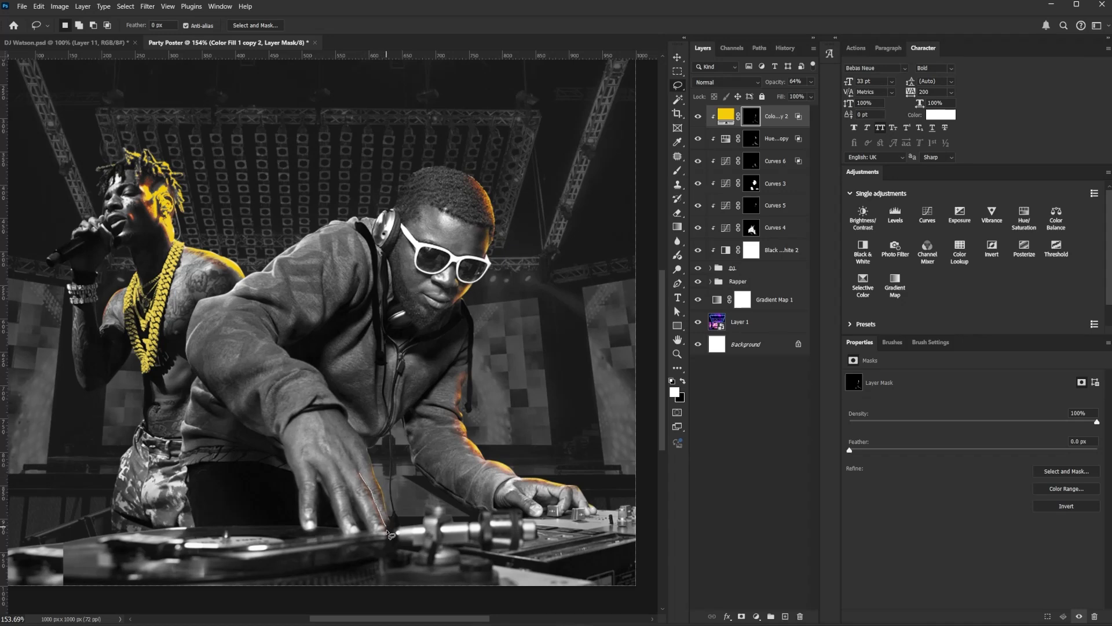
drag(391, 534, 408, 476)
key(b)
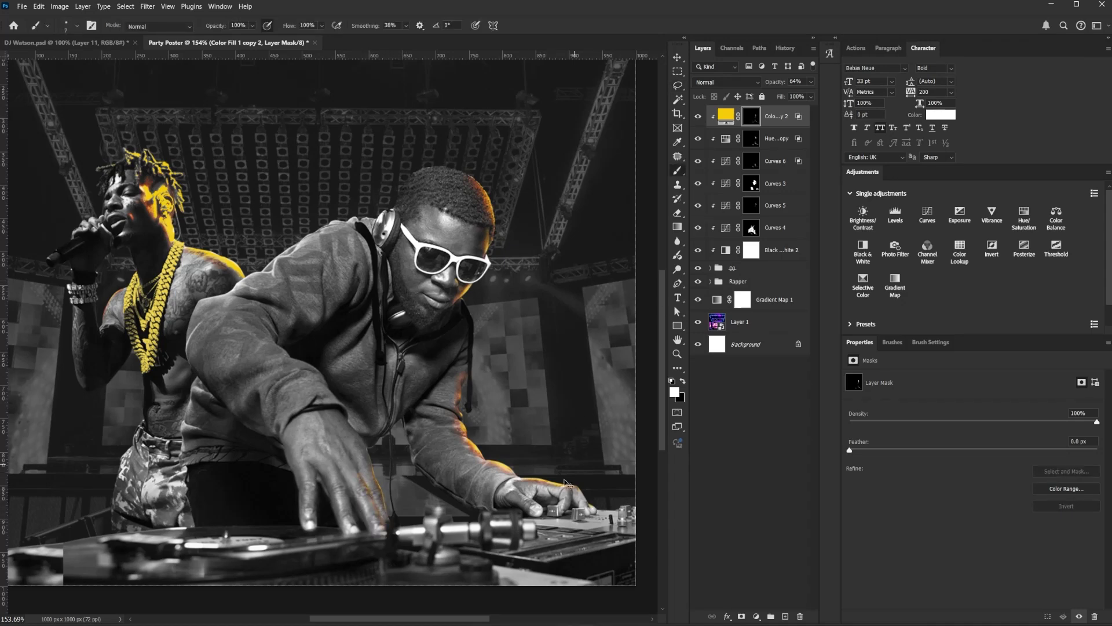
key(ctrl+d)
Paint a thin yellow rim light along the DJ's near shoulder and sleeve with a smaller brush.
scroll(395, 385, left, 5)
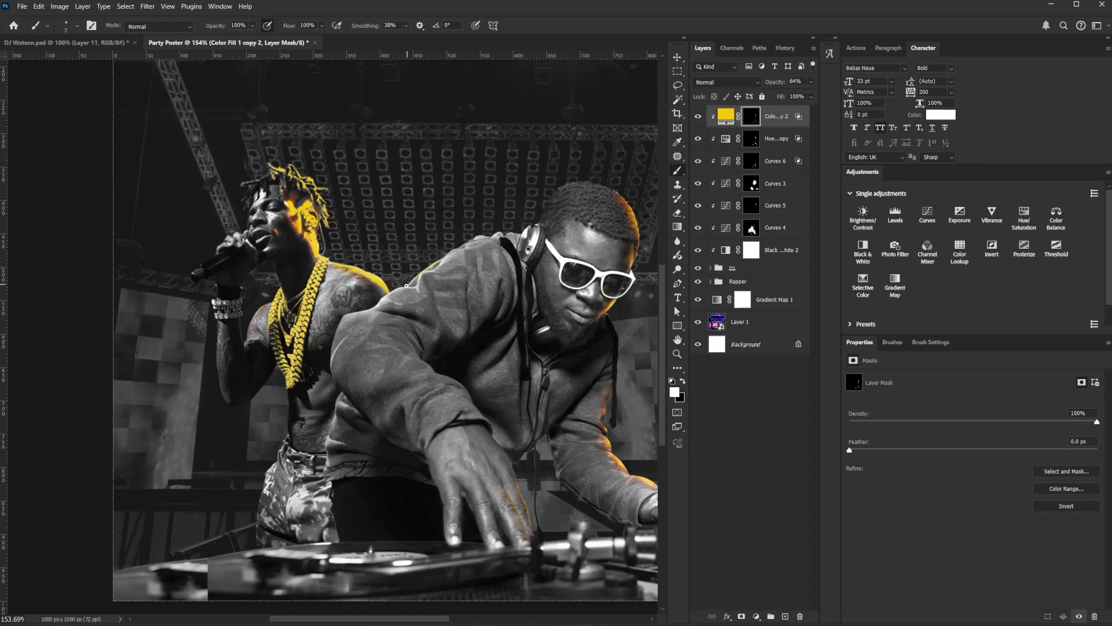
key(bracketleft)
key(bracketleft)
scroll(318, 376, down, 3)
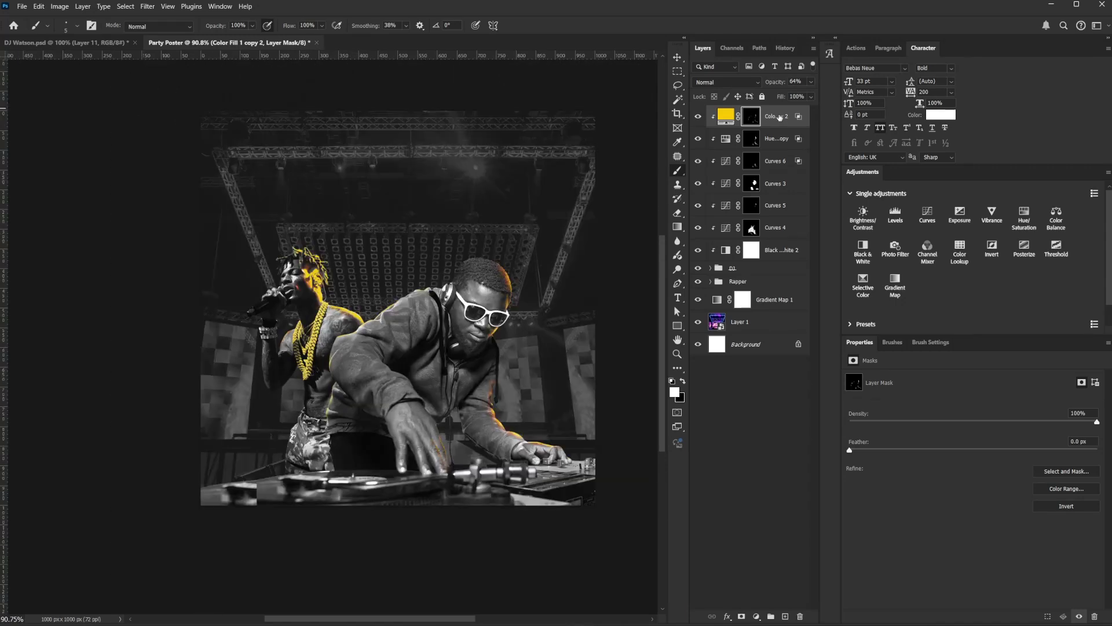
Add a clipped Curves layer directly above Black & White 2 and raise its midtones from input 144 to output 177.
click(776, 119)
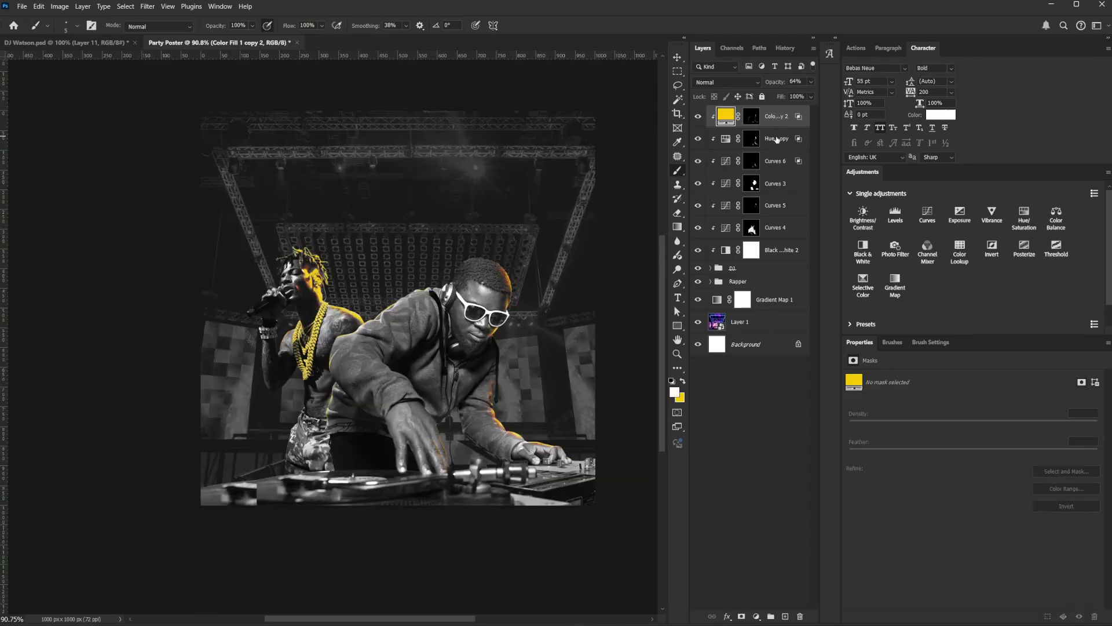
click(777, 139)
click(781, 118)
click(768, 137)
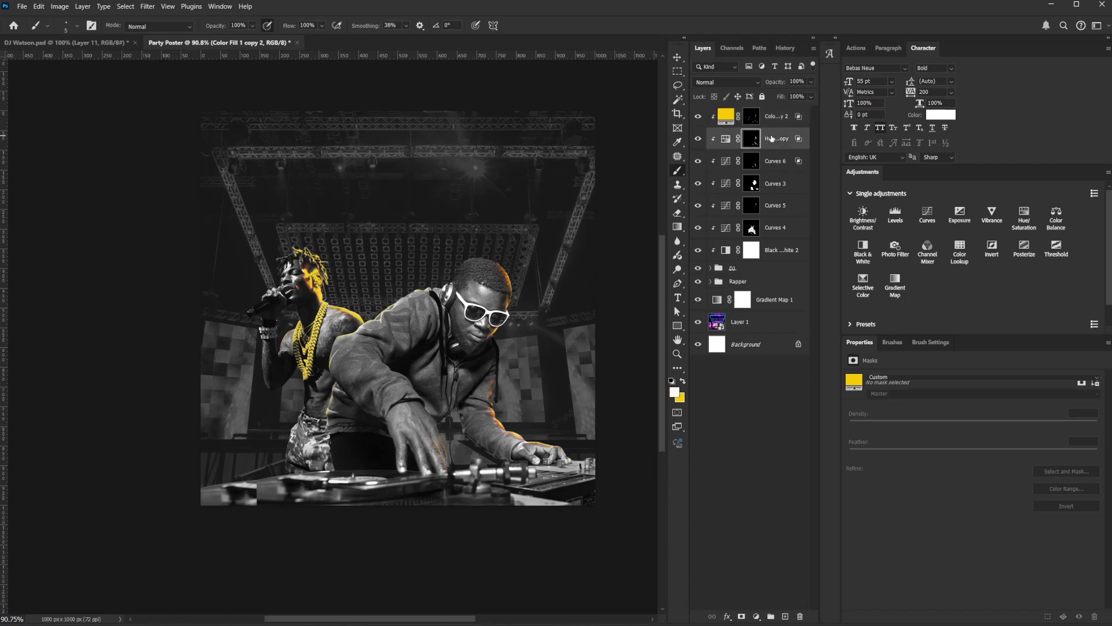
click(774, 249)
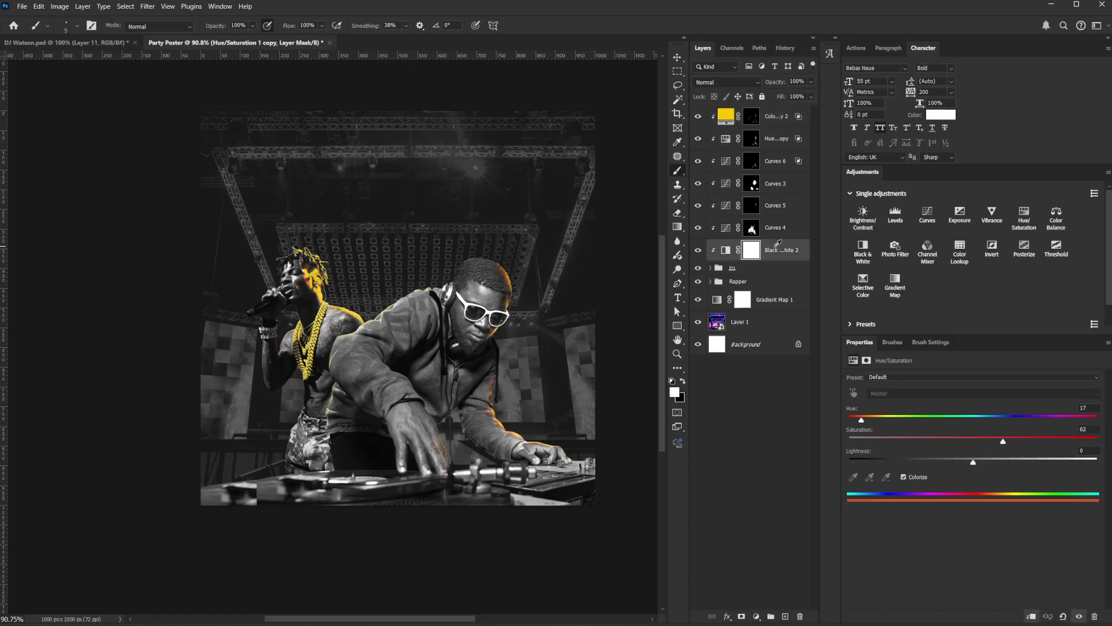
click(926, 216)
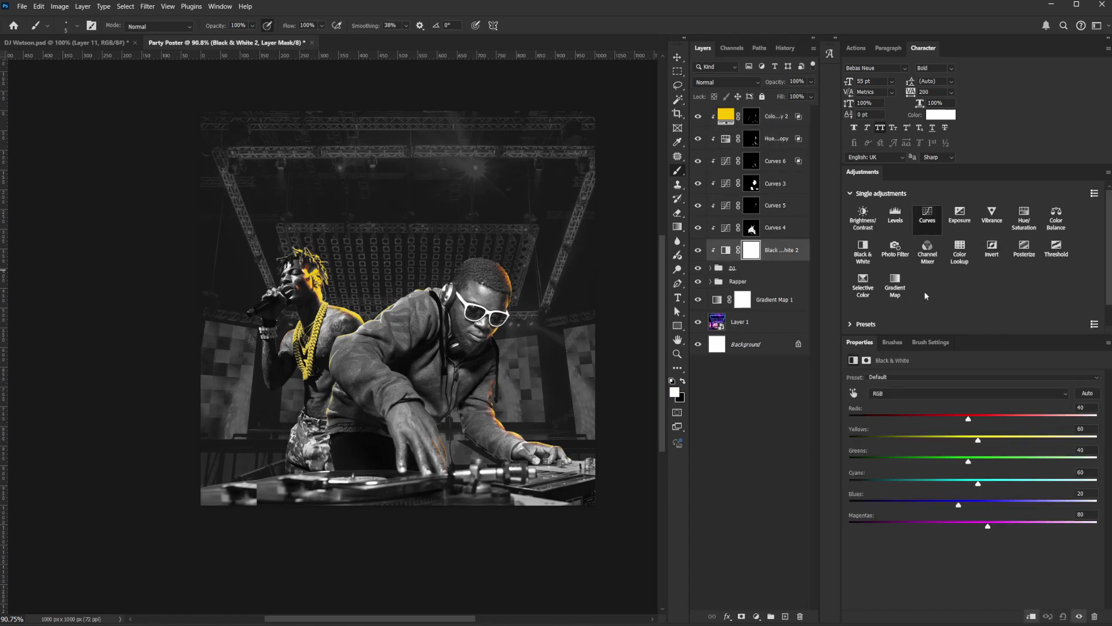
drag(996, 455, 992, 447)
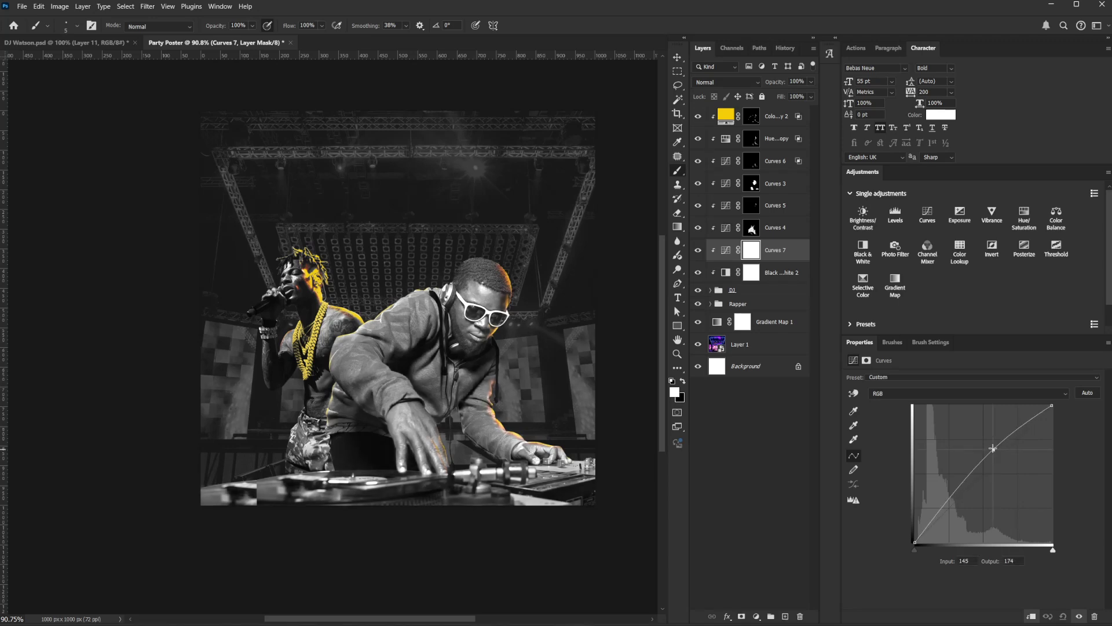
Limit the Curves 7 layer to the highlights with Blend If, splitting the Underlying Layer's black slider to 149 / 200.
click(804, 252)
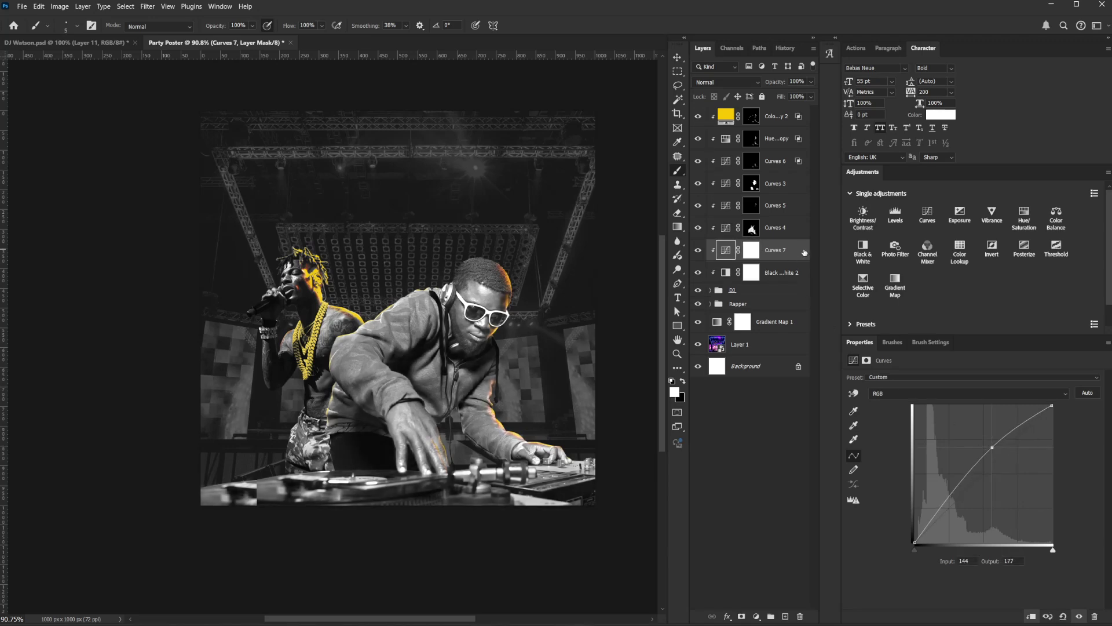
double_click(804, 252)
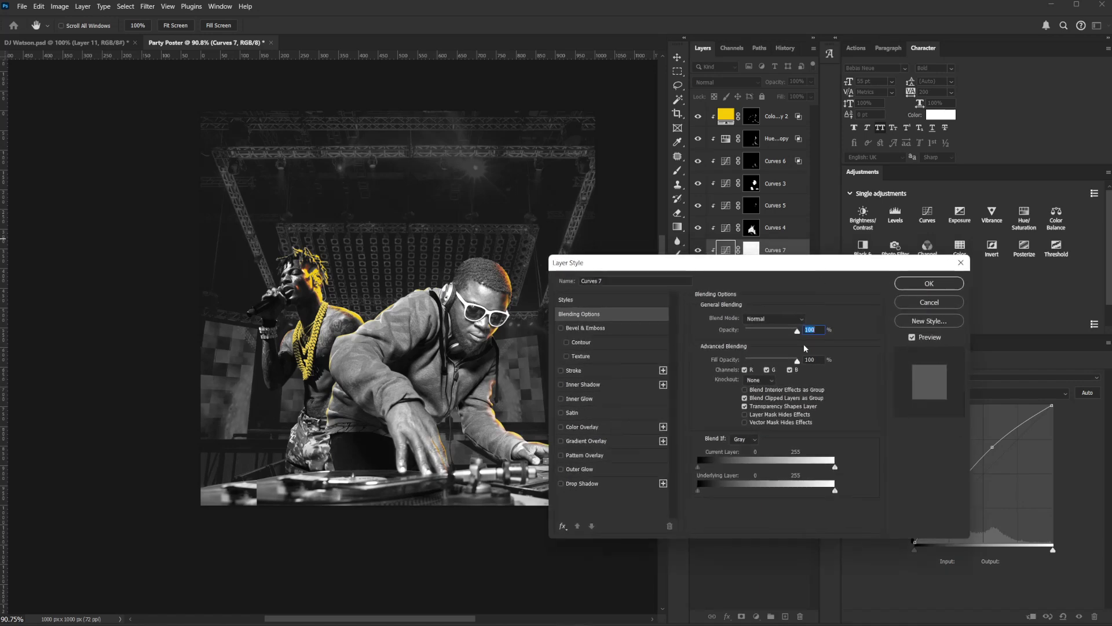
mouse_move(835, 492)
mouse_down()
mouse_move(782, 490)
mouse_move(834, 492)
mouse_up()
drag(698, 491, 773, 494)
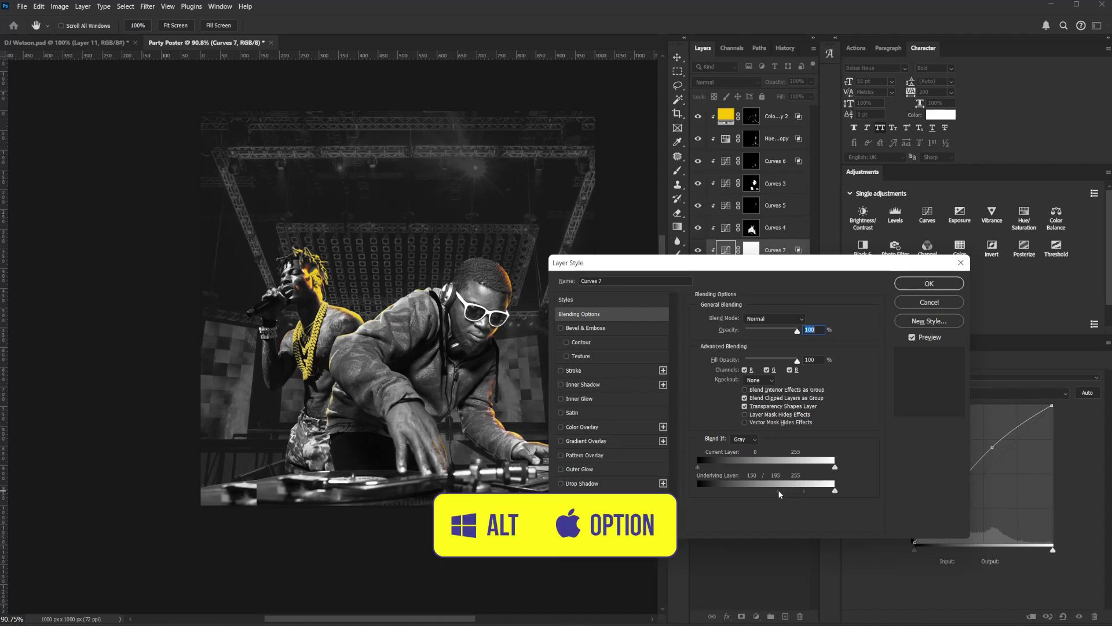
click(779, 493)
drag(805, 493, 806, 493)
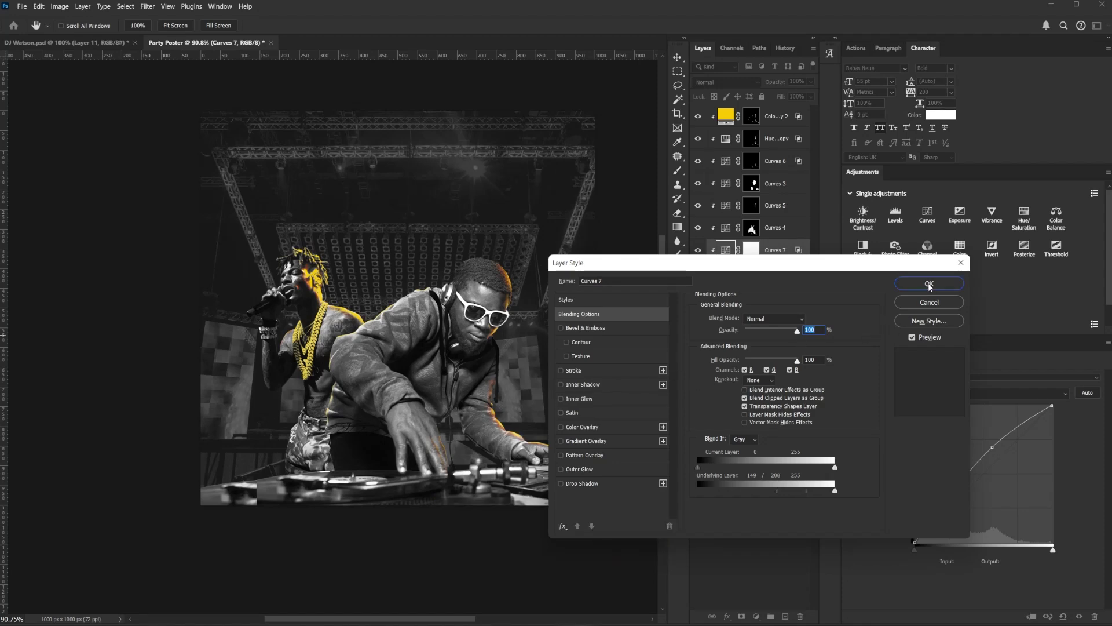
click(911, 303)
scroll(514, 372, down, 2)
scroll(514, 372, up, 2)
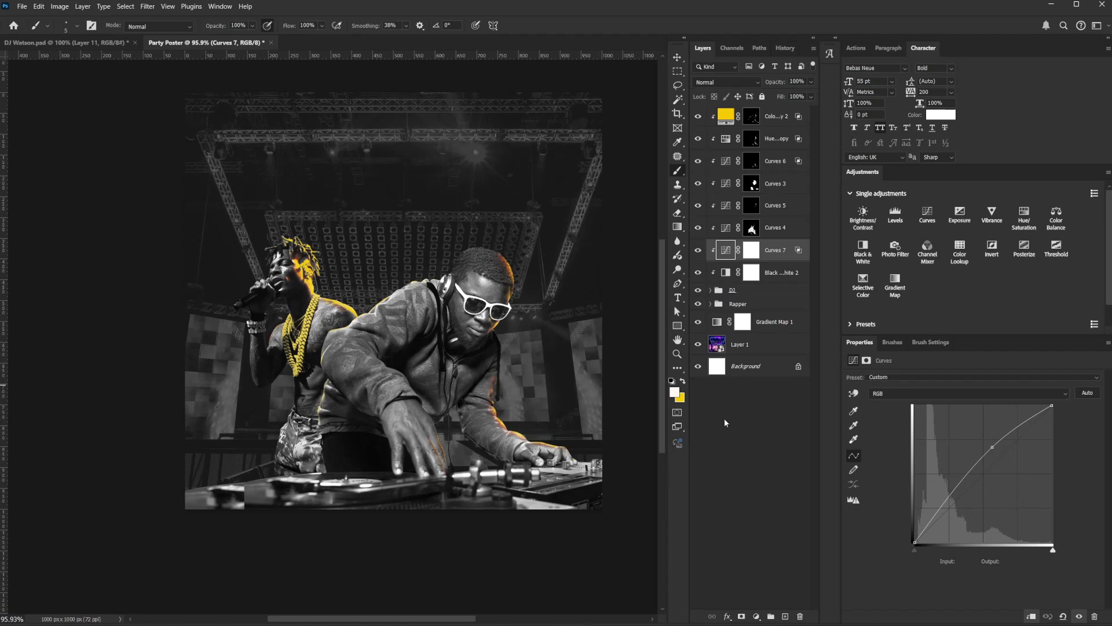
Add a Curves layer at the top of the stack, lifting the highlights to about 177/201 and anchoring the darker tones at about 89/103.
click(785, 121)
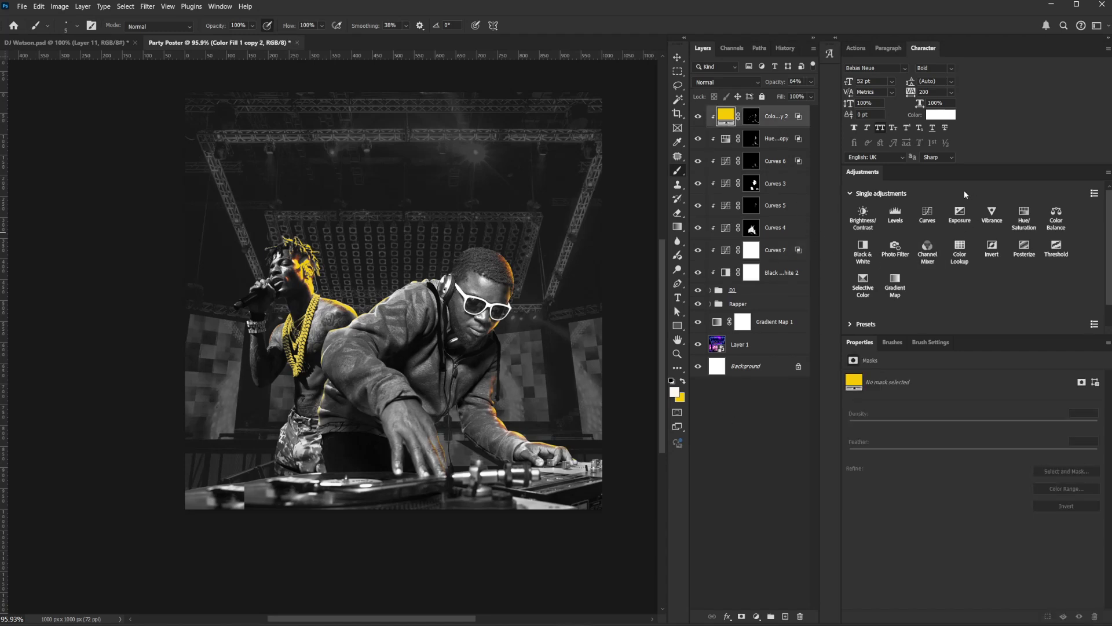
click(927, 214)
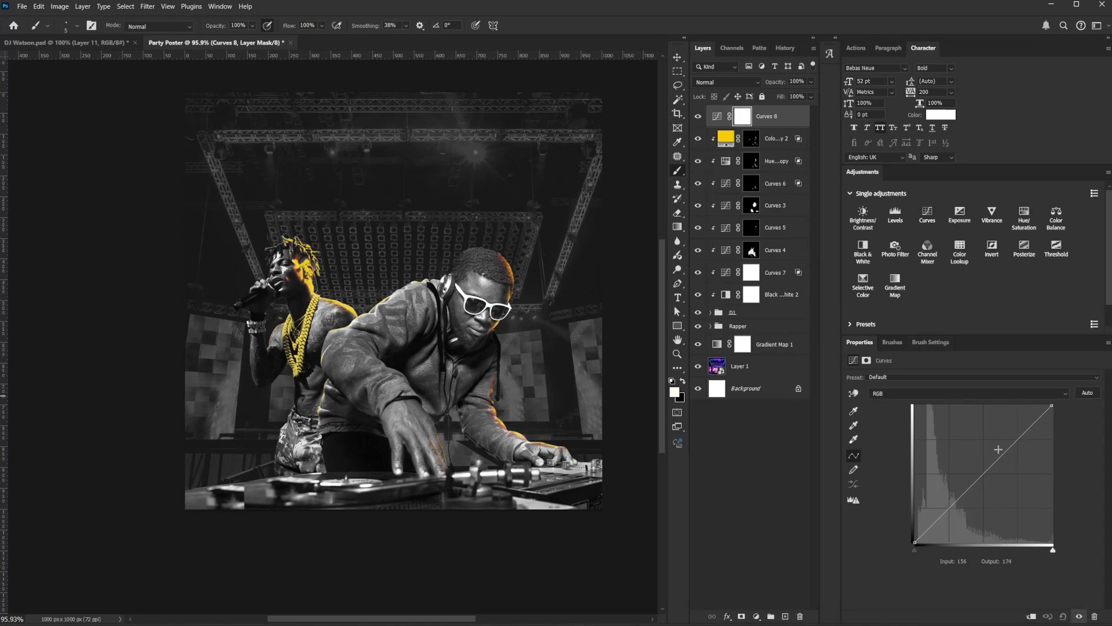
click(1012, 436)
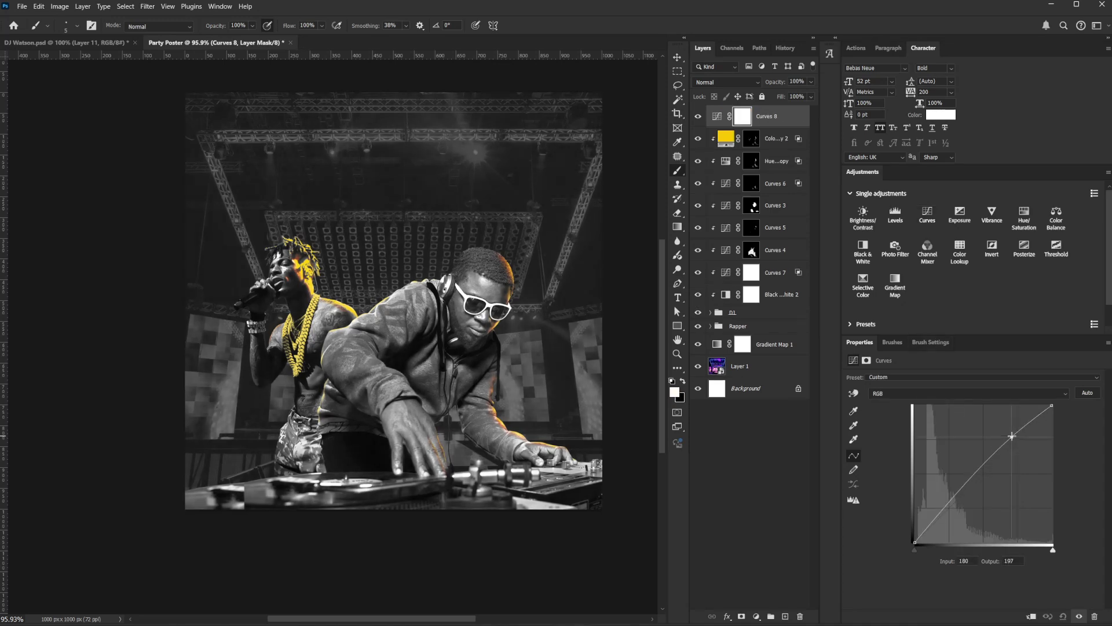
drag(1011, 436, 1010, 433)
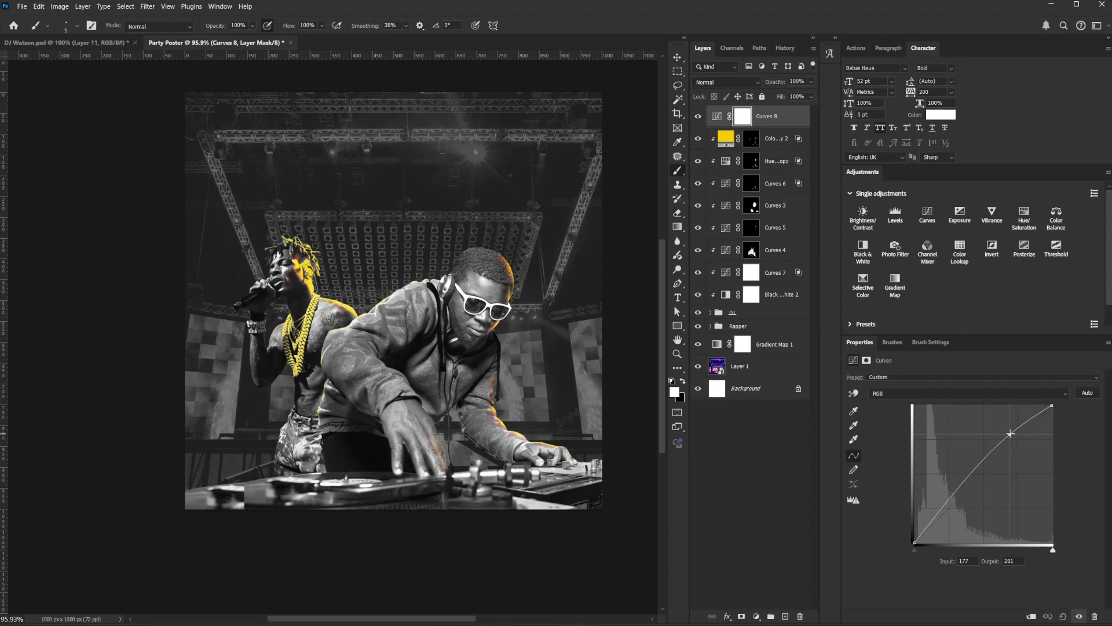
click(962, 486)
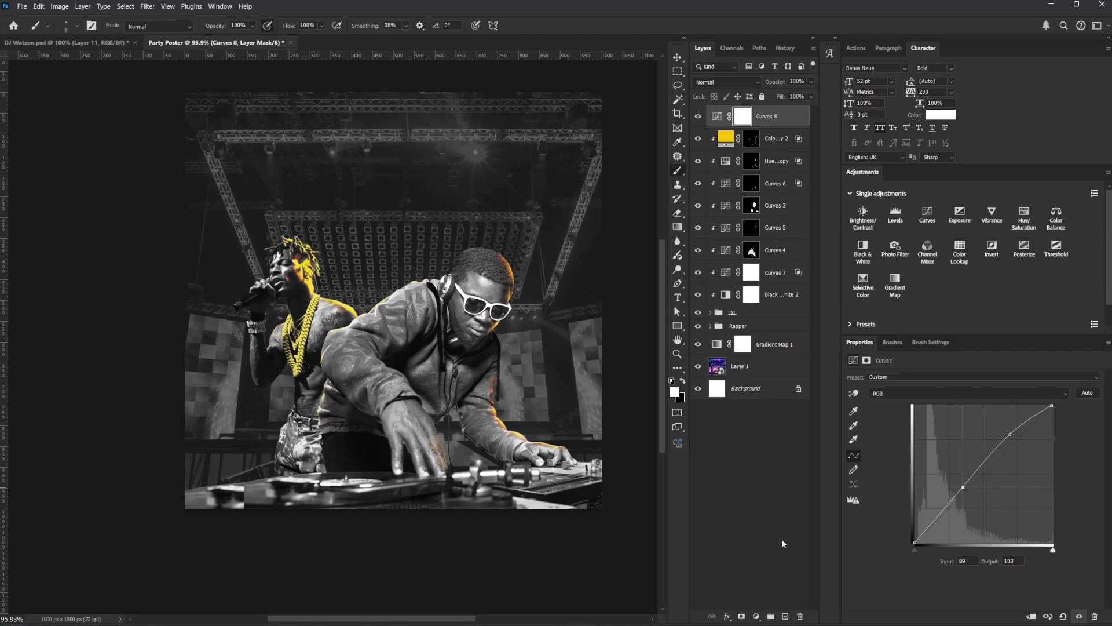
Create a top layer named noise in Soft Light mode, filled with 50% gray.
alt+click(785, 615)
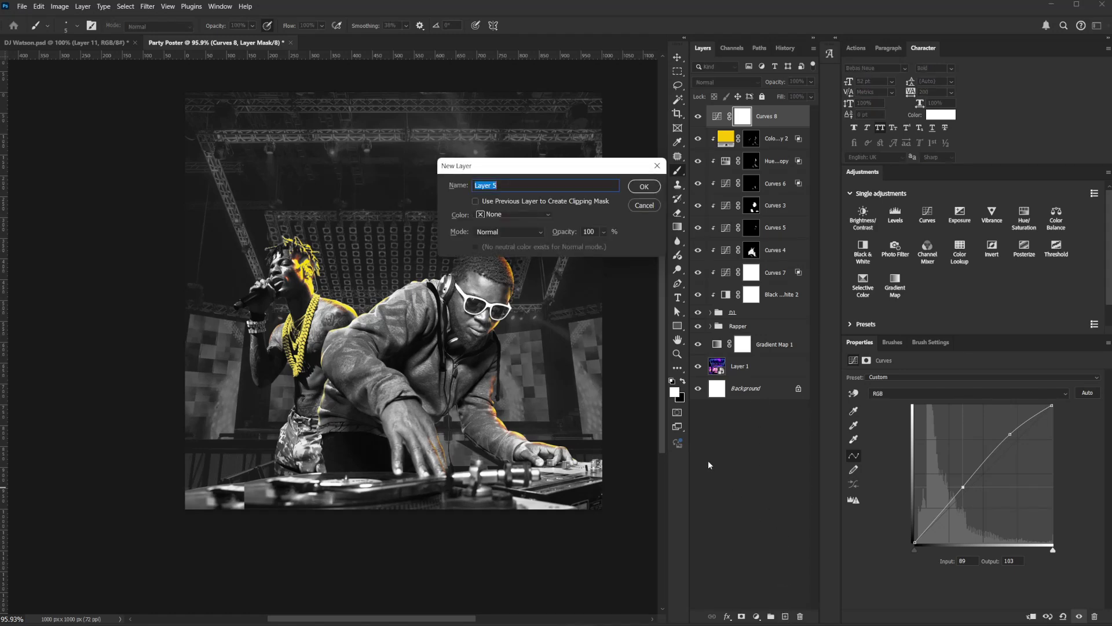
text(noise)
click(509, 232)
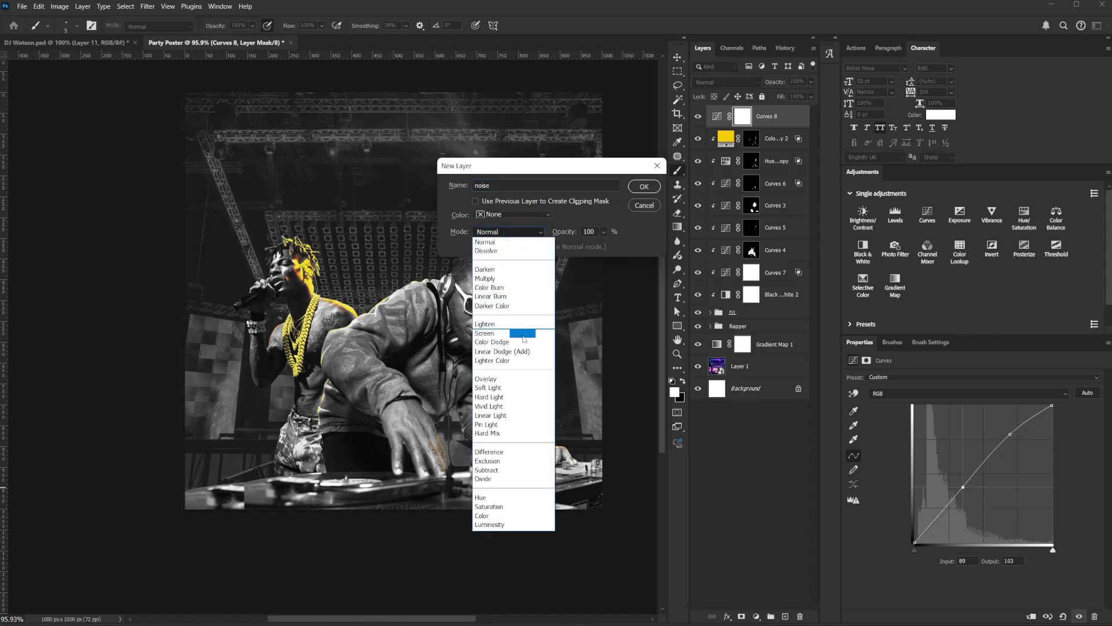
click(512, 385)
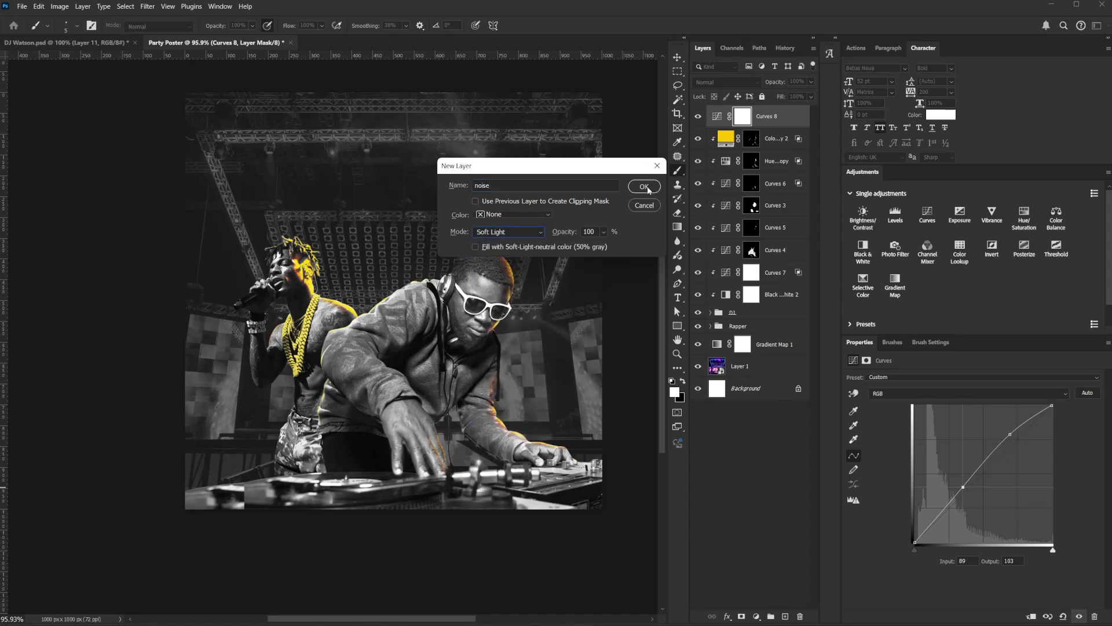
click(476, 246)
click(645, 186)
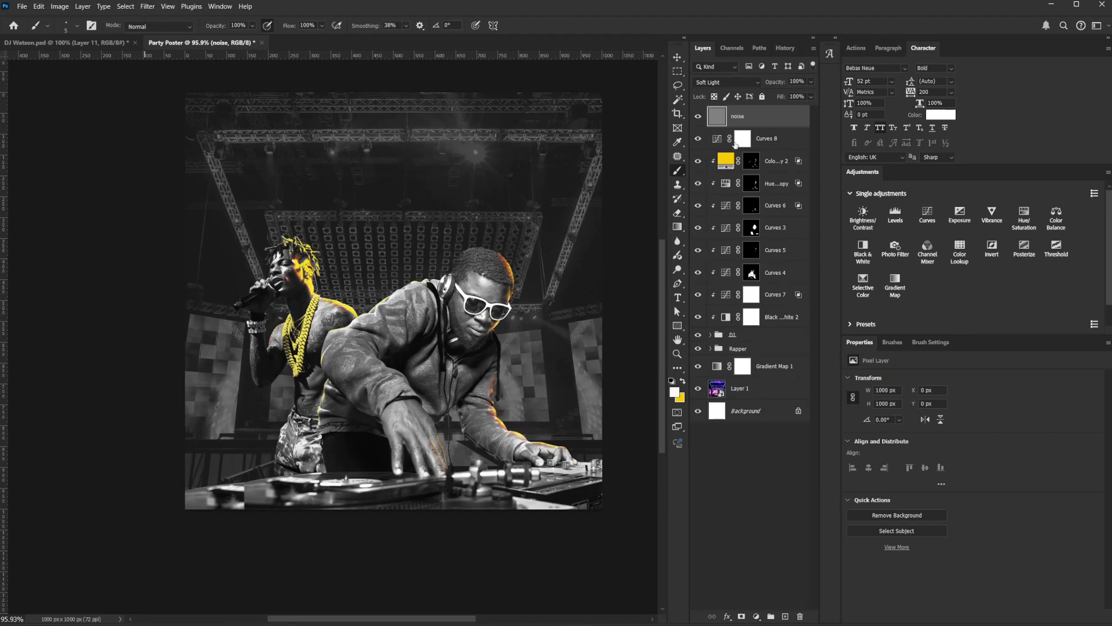
Apply the Add Noise filter to the noise layer with a lowered amount, Uniform distribution and Monochromatic on.
click(154, 8)
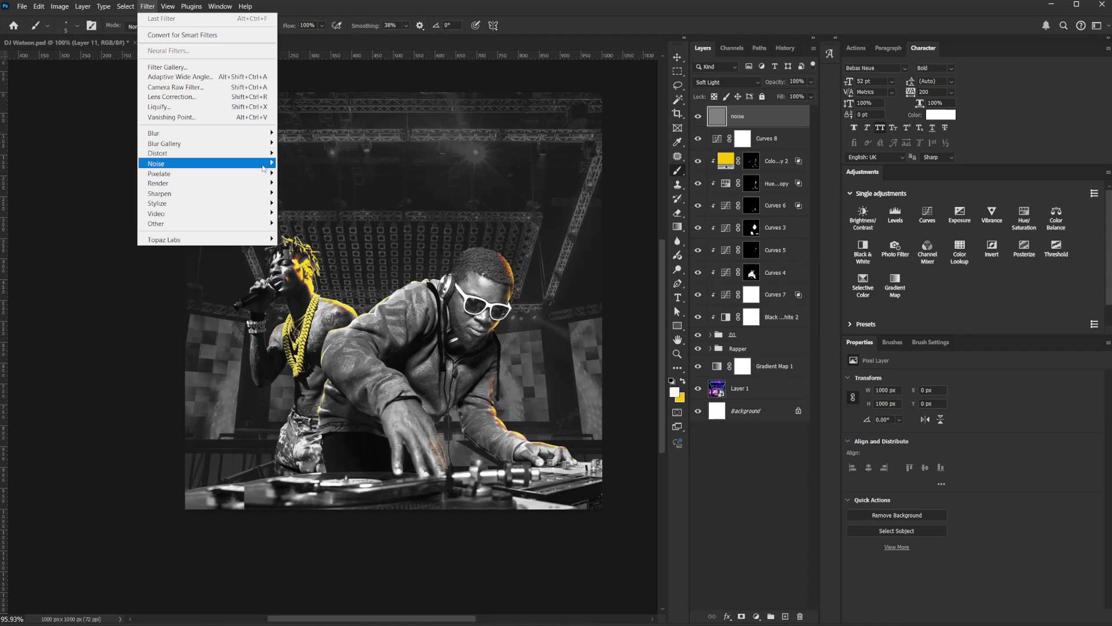
mouse_move(267, 167)
click(313, 168)
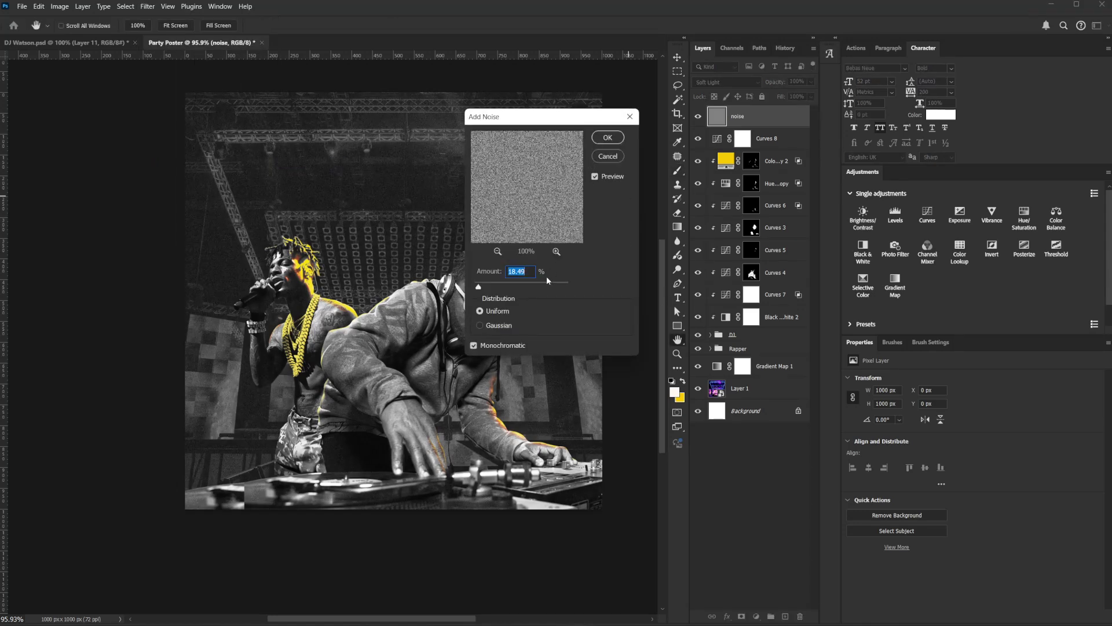
drag(489, 291, 476, 292)
click(608, 137)
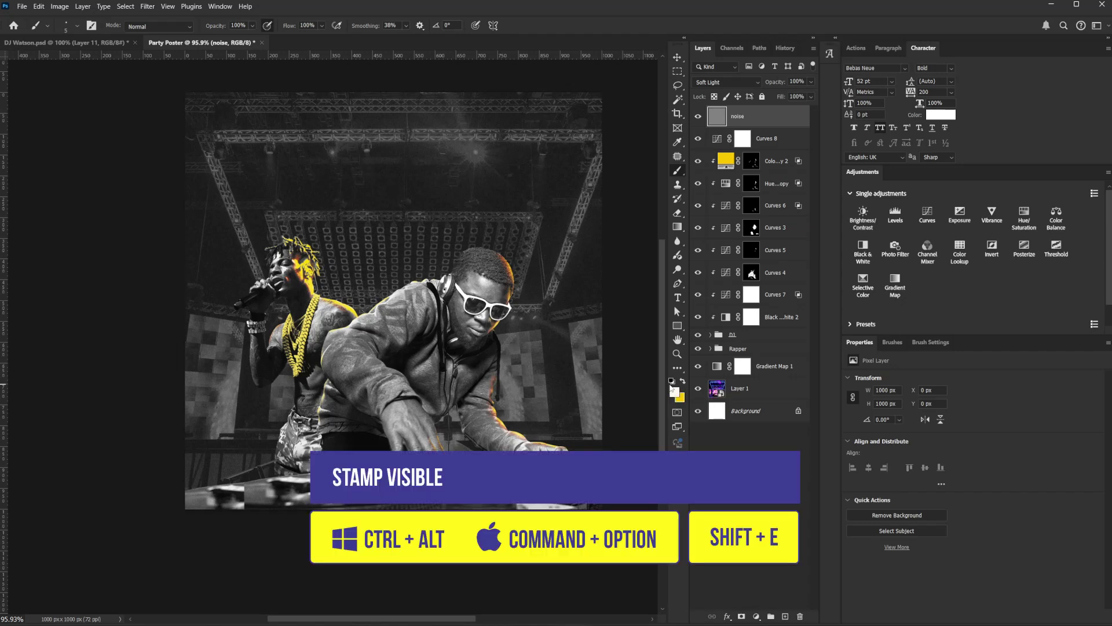
Stamp all visible layers into a new top layer and sharpen it with Unsharp Mask at 100%, radius 1.0 pixels and threshold 0.
key(ctrl+alt+shift+e)
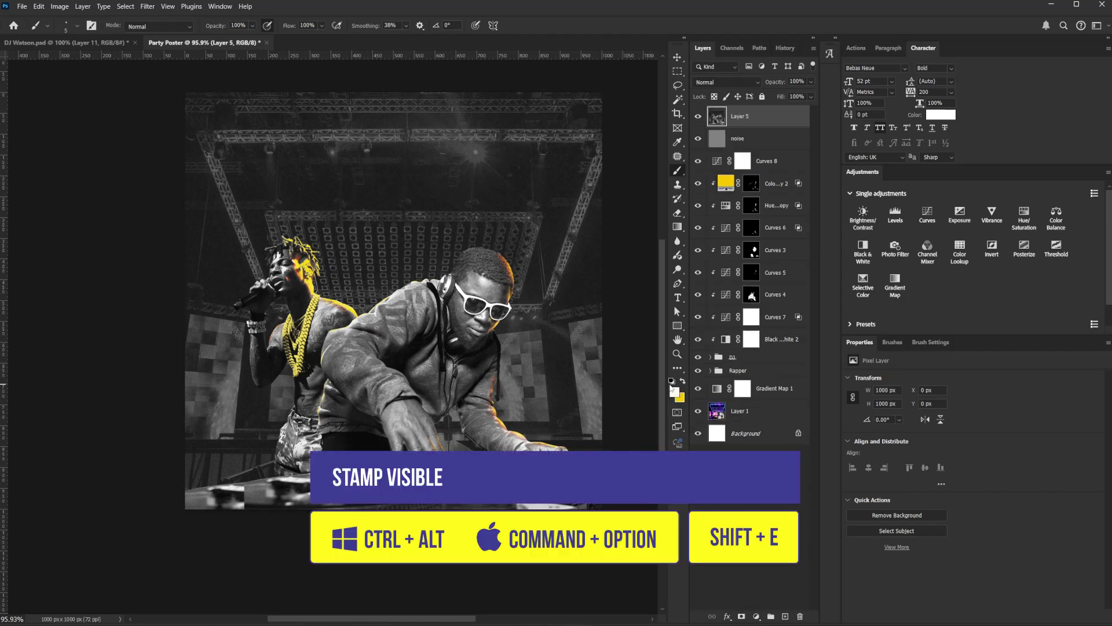
click(147, 7)
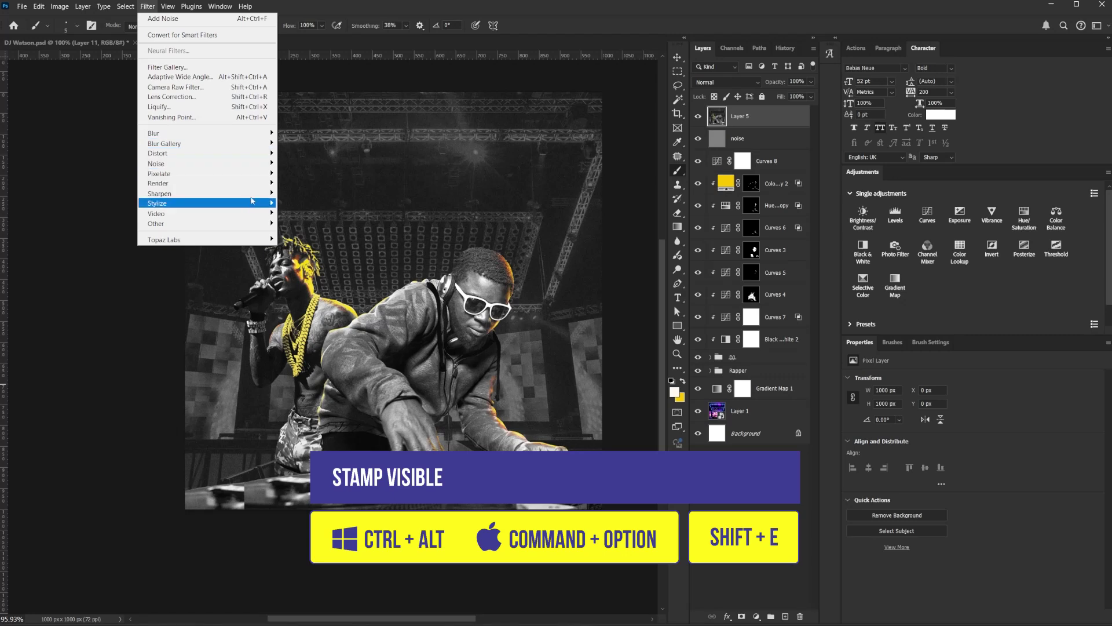
mouse_move(254, 193)
click(325, 234)
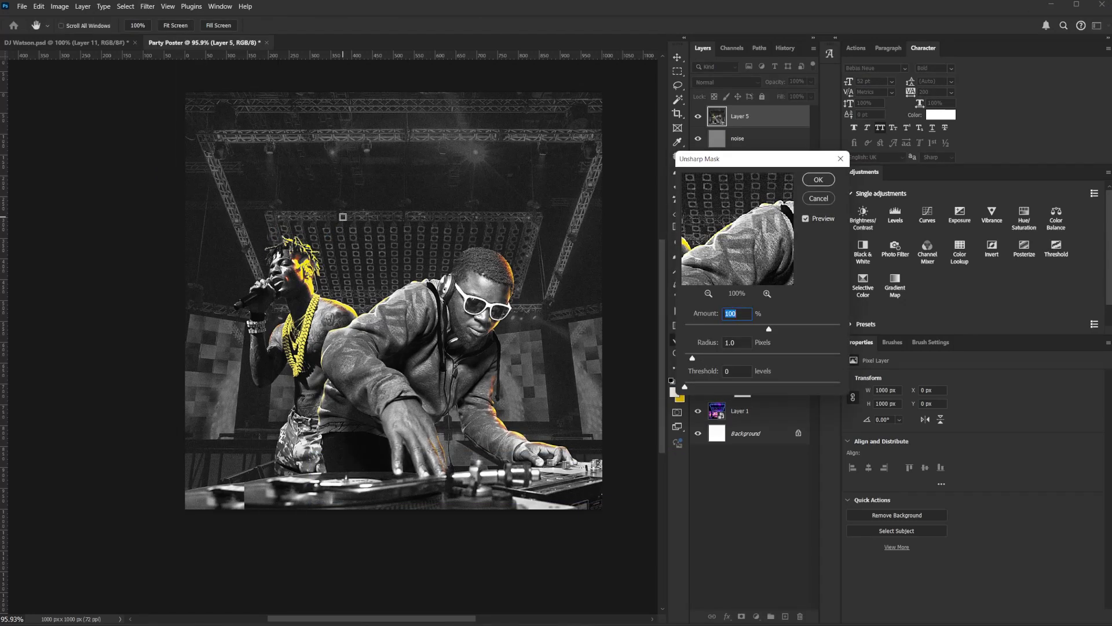
click(814, 183)
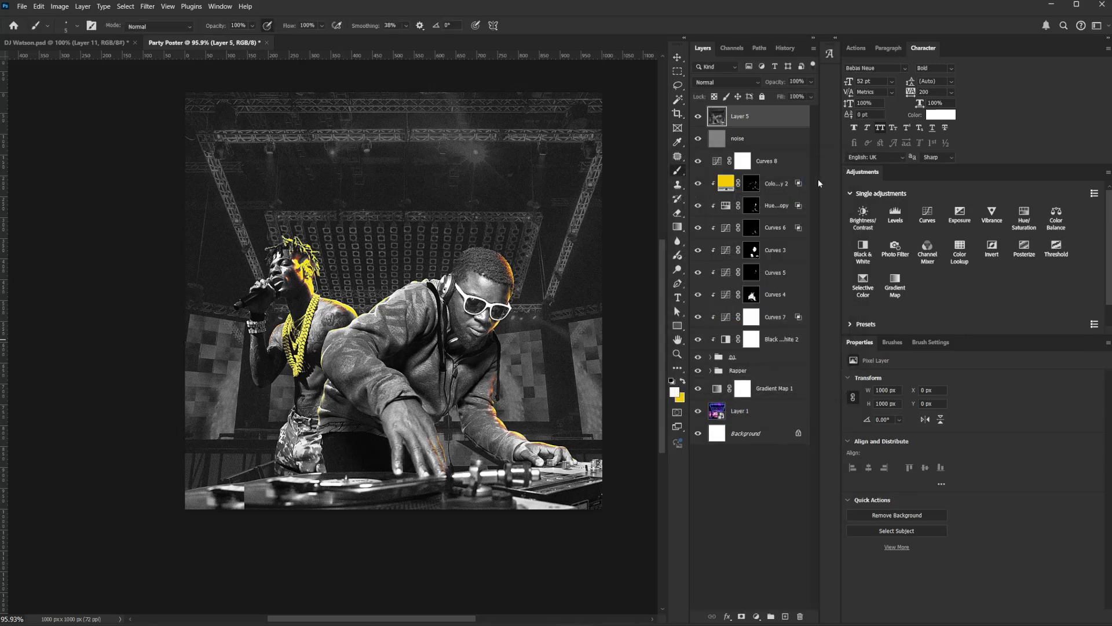
Add a Hue/Saturation layer on top with slightly raised saturation, then a Curves layer darkening the midtones from input 146 to output 119.
click(1024, 215)
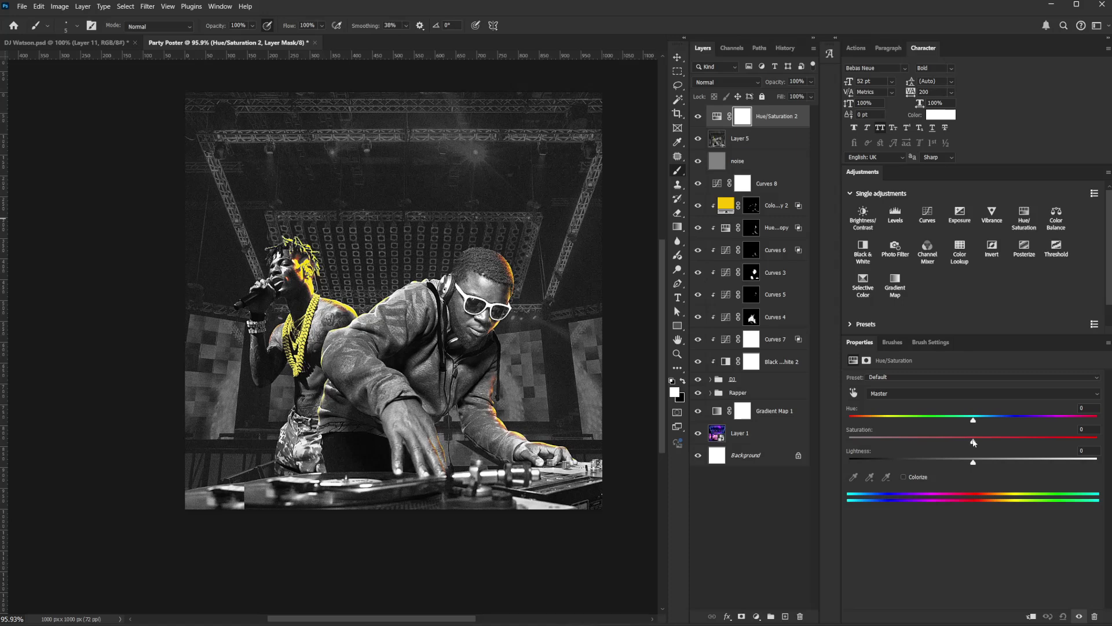
drag(991, 440, 981, 441)
click(927, 213)
drag(988, 469, 993, 478)
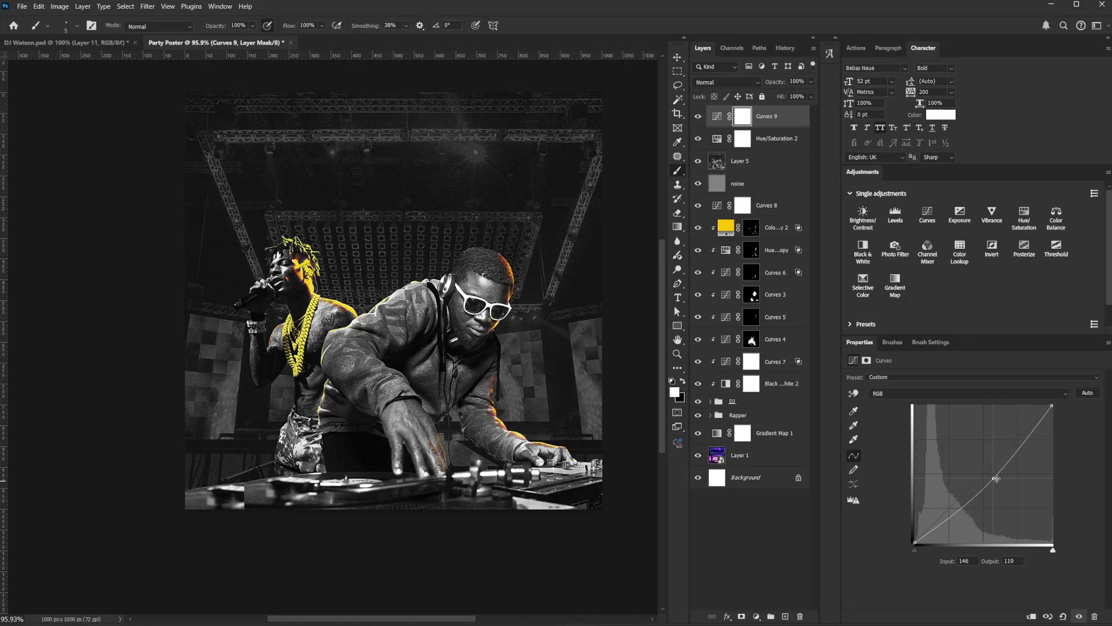
Darken the top Curves layer's midtones further to input 147, output 112, and invert its layer mask to black.
drag(996, 478, 997, 483)
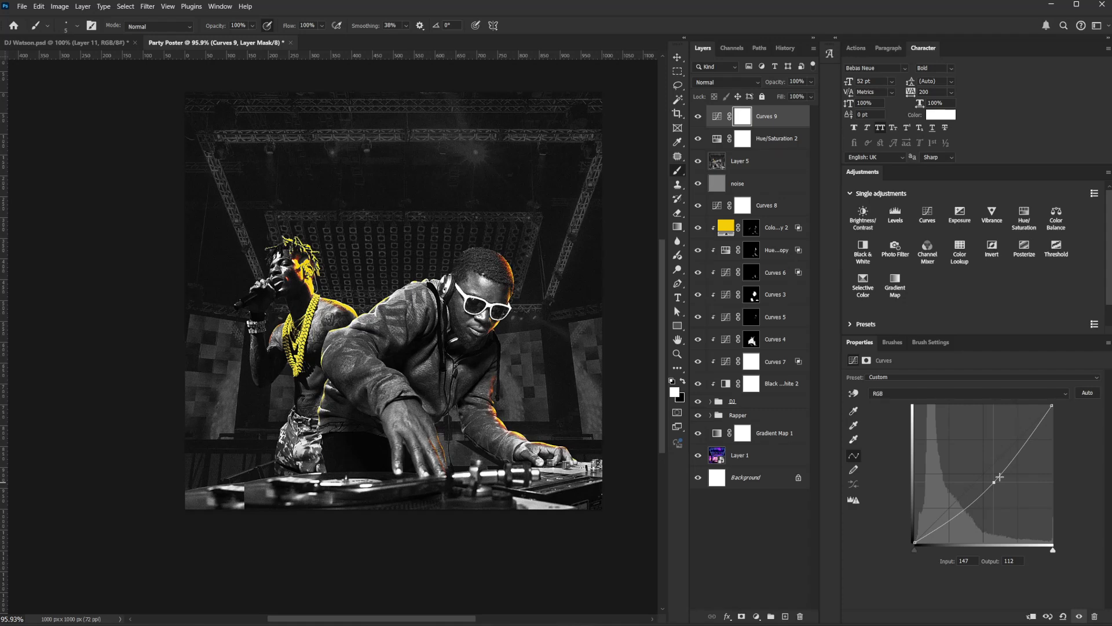
key(ctrl+i)
Enlarge the soft round brush to 500 px and open its tip settings.
scroll(543, 340, down, 3)
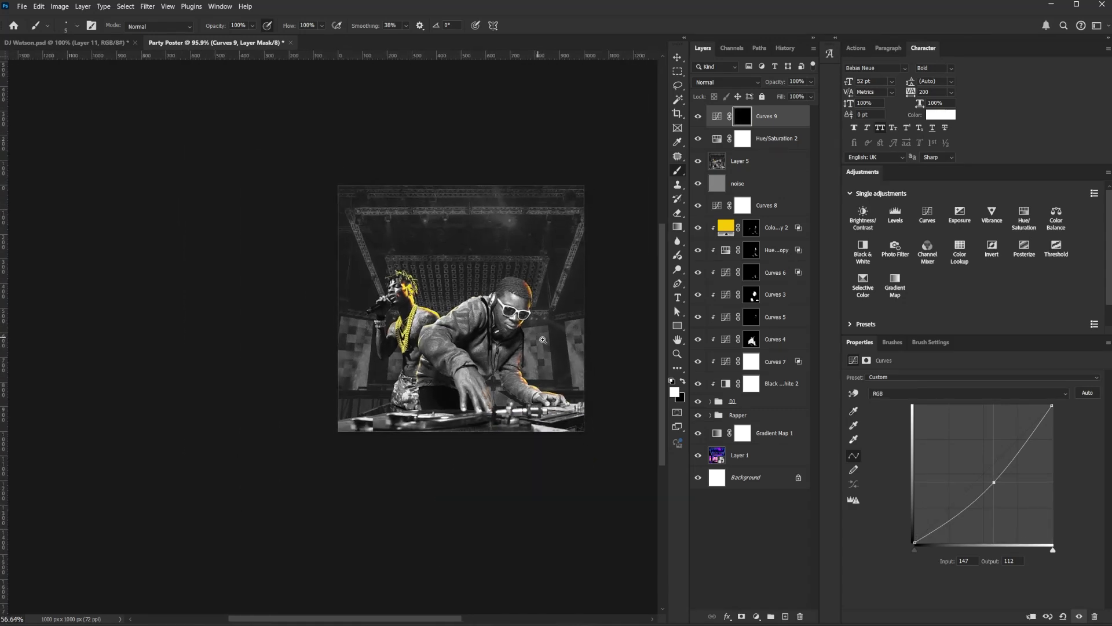
scroll(543, 340, up, 1)
drag(551, 338, 496, 355)
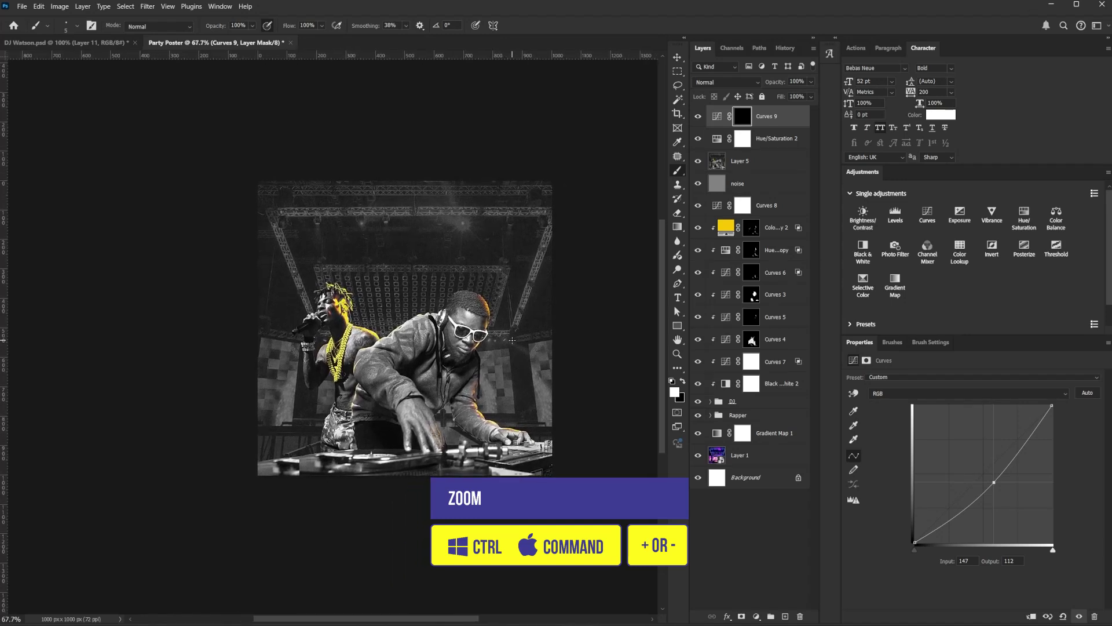
key(bracketright)
key(bracketright)
key(bracketright)
key(bracketright)
key(bracketright)
key(bracketright)
key(bracketright)
key(bracketright)
key(bracketright)
key(bracketright)
key(bracketright)
key(bracketright)
key(bracketright)
key(bracketright)
key(bracketright)
key(bracketright)
key(bracketright)
key(bracketright)
key(bracketright)
key(bracketright)
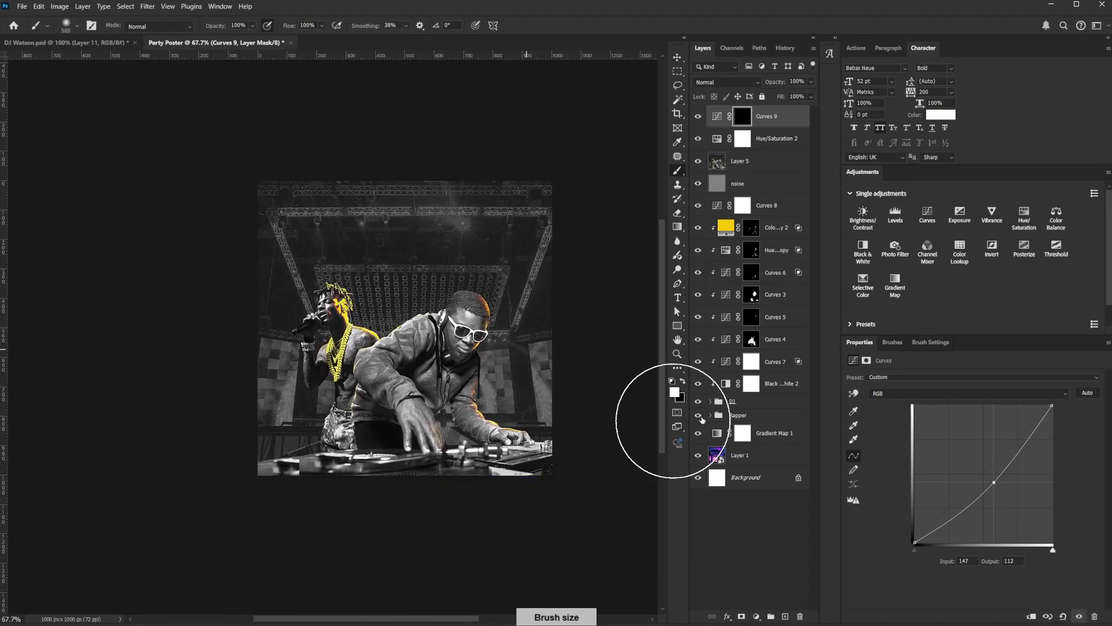
click(896, 341)
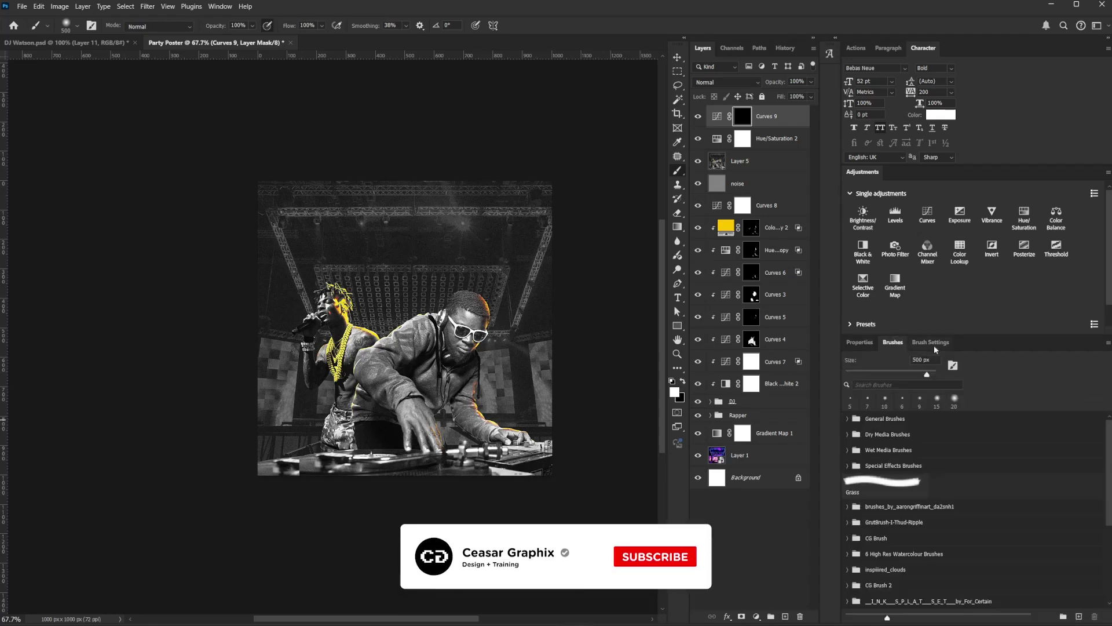
click(938, 342)
click(896, 340)
click(931, 341)
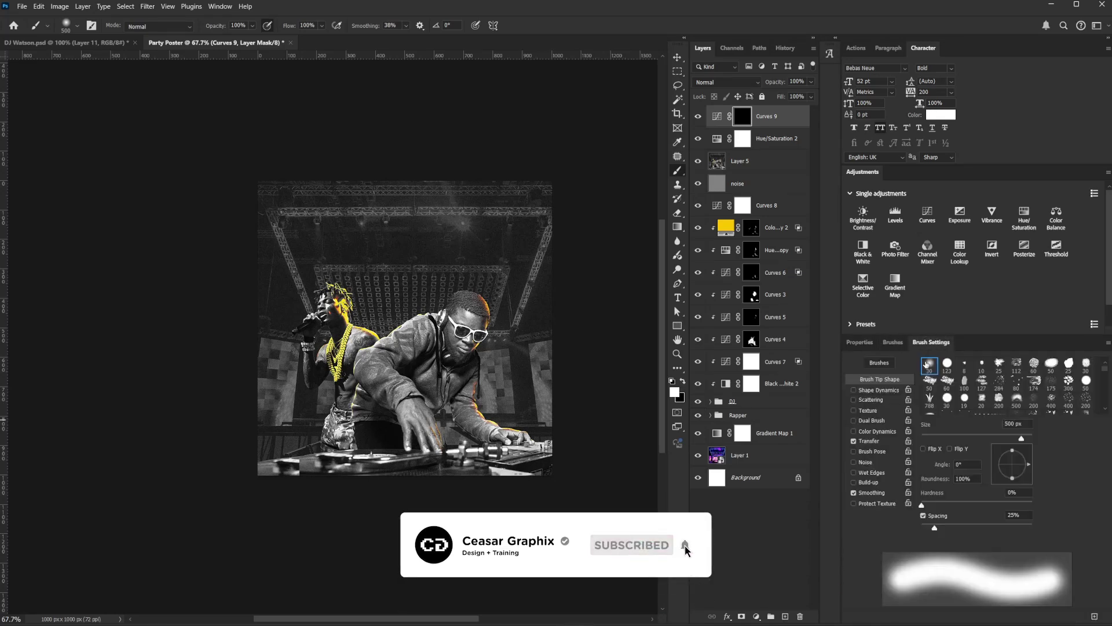
Paint white around the poster's edges on the top Curves mask with a soft 500 px brush, leaving the centre unpainted for a vignette.
key(bracketright)
key(bracketright)
key(bracketright)
key(bracketright)
key(bracketright)
key(bracketright)
key(bracketright)
key(bracketright)
key(bracketright)
key(bracketright)
key(bracketright)
key(bracketright)
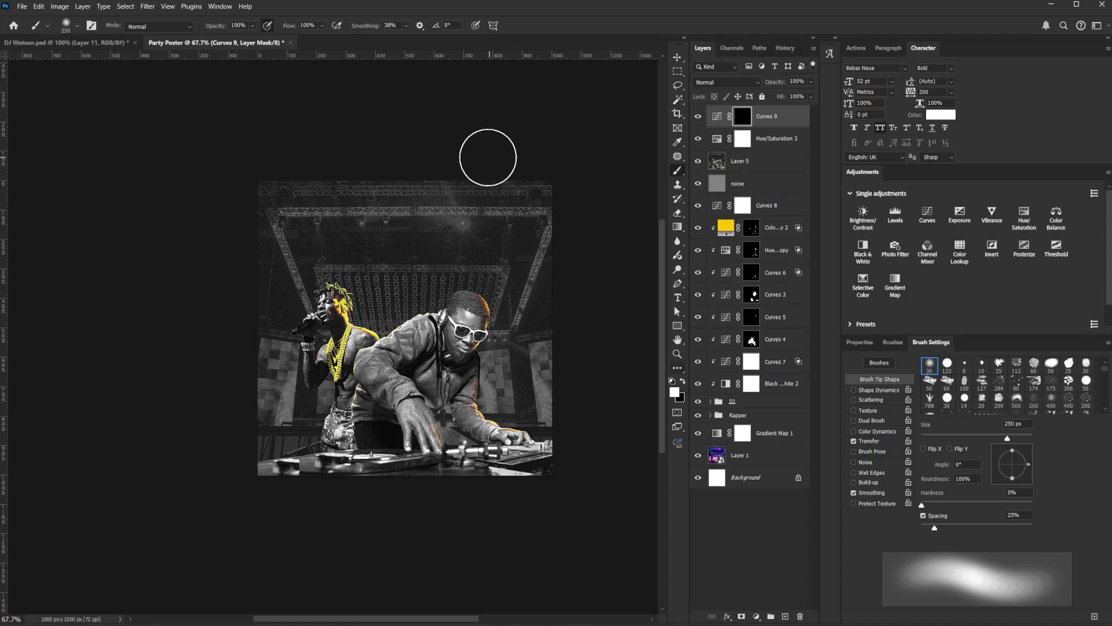
key(bracketright)
key(bracketright)
key(bracketright)
key(bracketright)
key(bracketright)
key(bracketleft)
key(bracketleft)
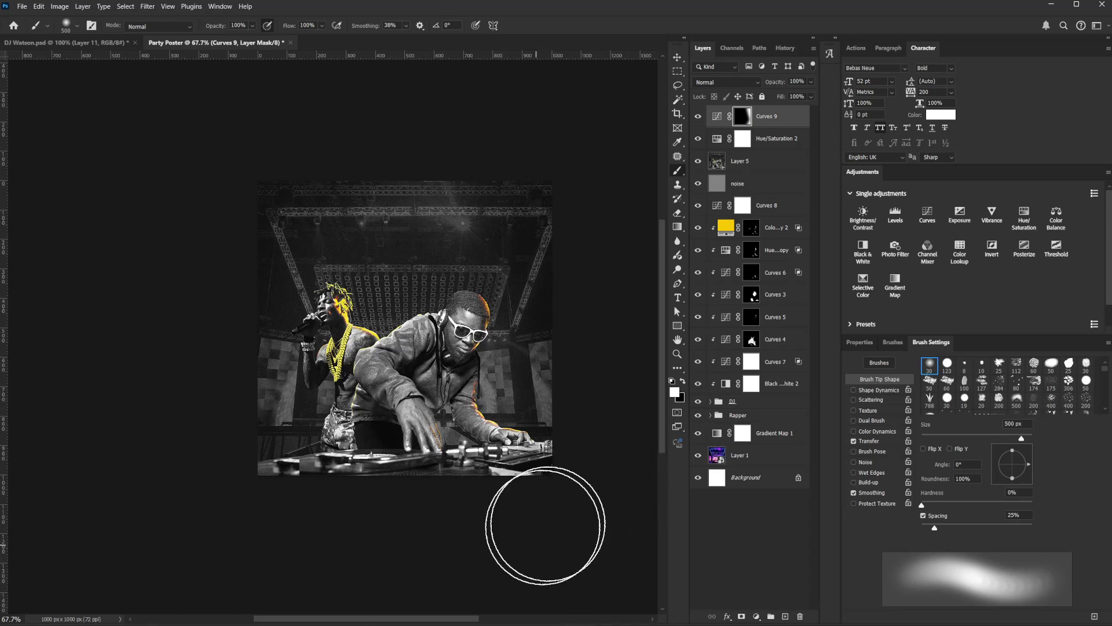
Duplicate the yellow Color Fill layer, move the copy to the top of the layer stack and fill its mask with black.
scroll(402, 464, up, 3)
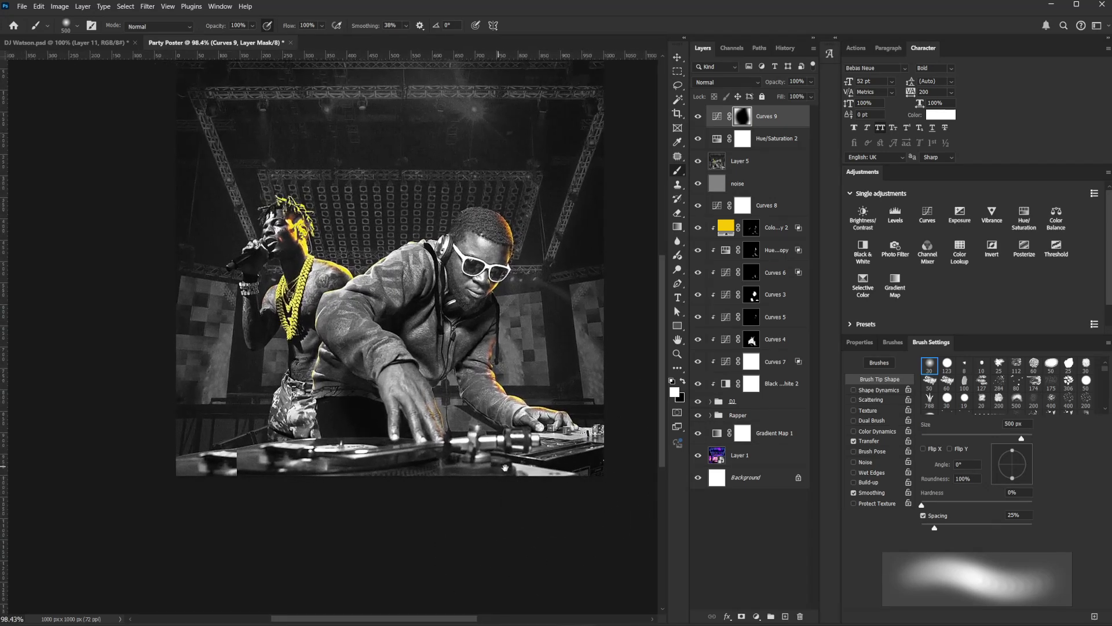
click(776, 227)
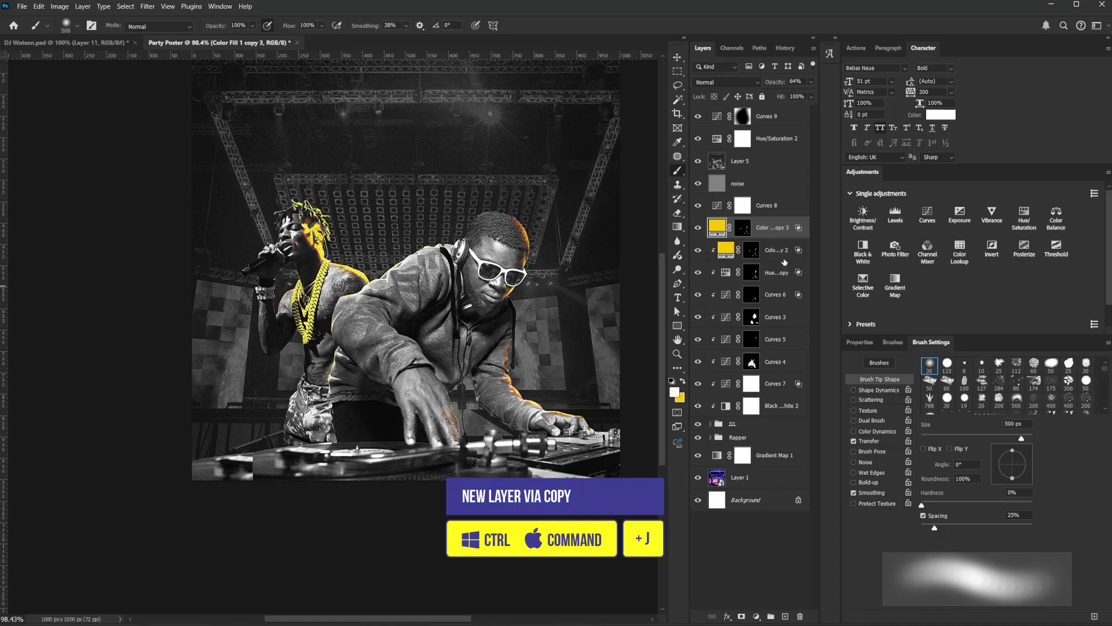
drag(773, 227, 771, 128)
click(743, 117)
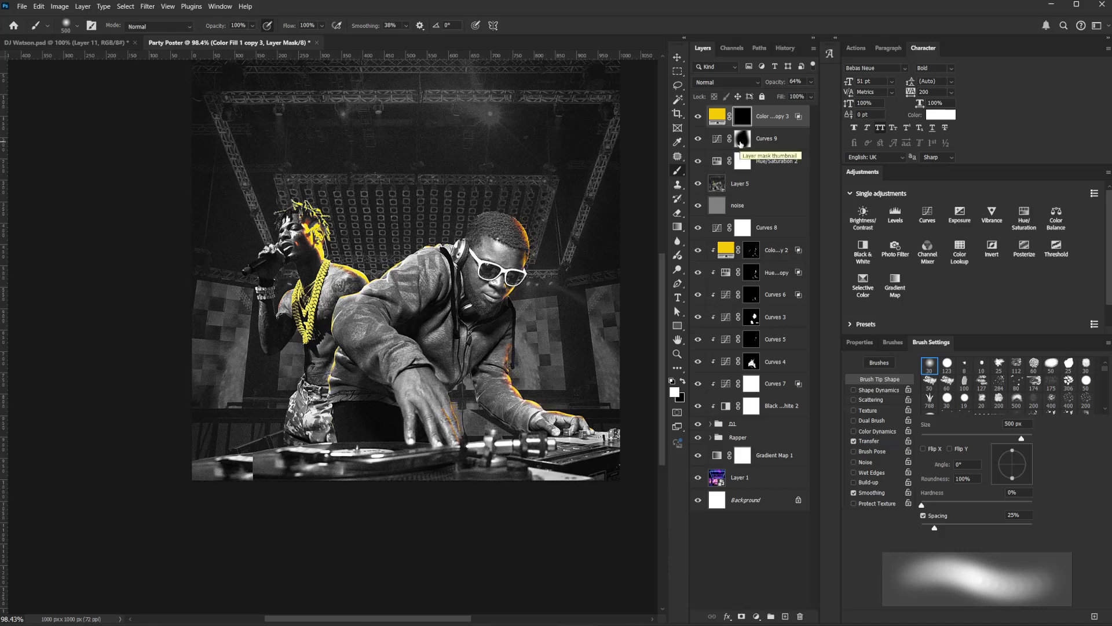
key(ctrl+BackSpace)
Lasso the DJ deck along the poster's lower edge, fill the selection with white on the yellow fill's mask, and deselect.
key(l)
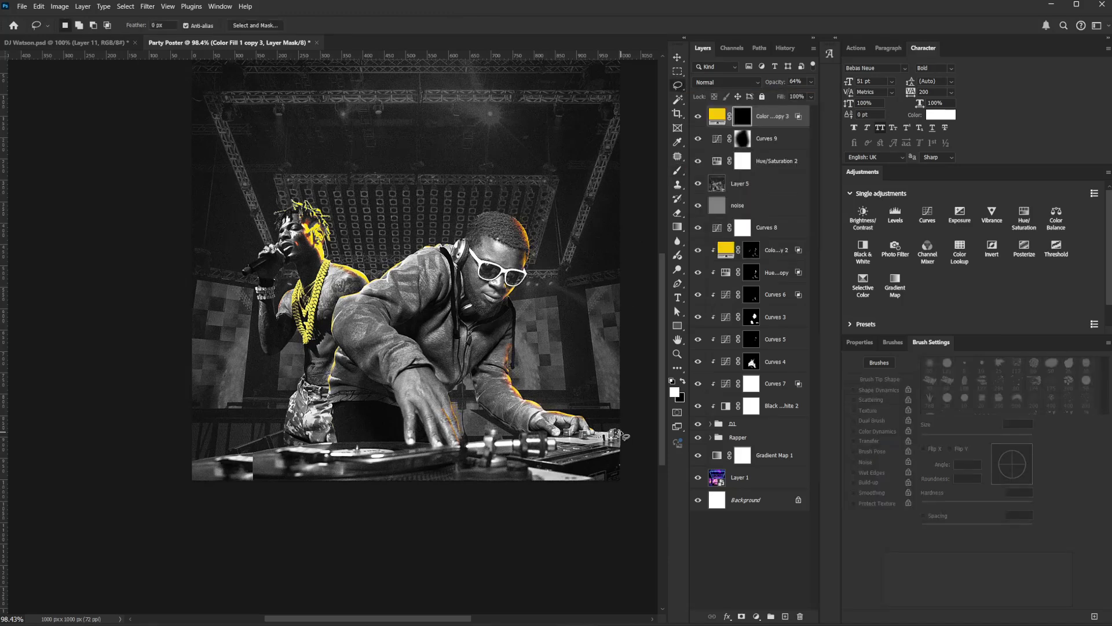
mouse_move(559, 437)
mouse_down()
mouse_move(342, 446)
mouse_move(106, 504)
mouse_move(253, 560)
mouse_move(616, 509)
mouse_move(636, 447)
mouse_up()
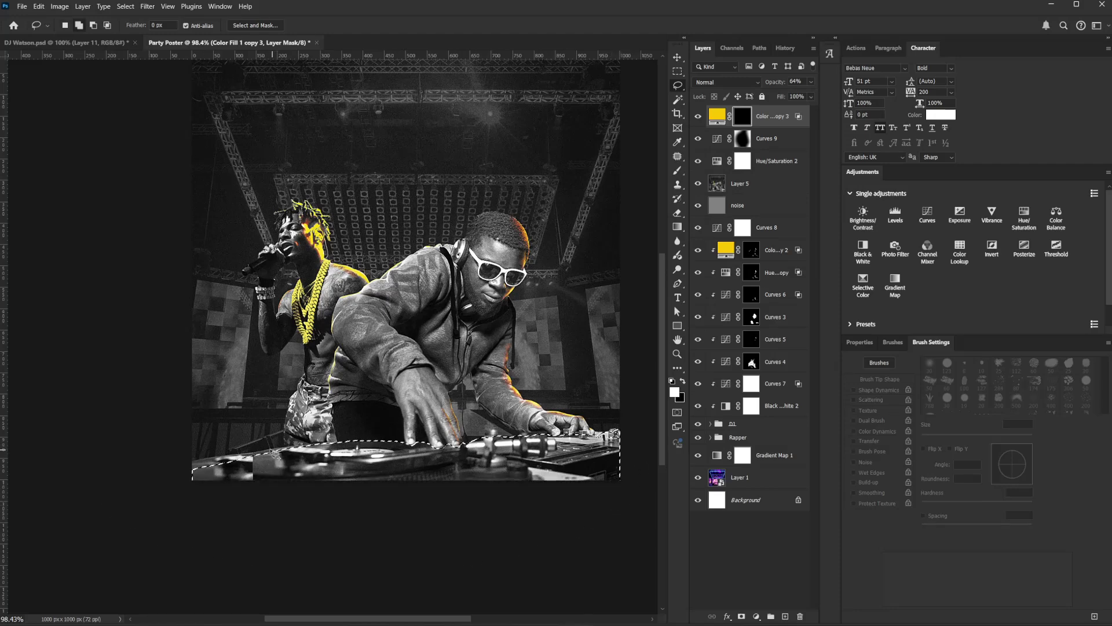
mouse_move(272, 451)
mouse_down()
mouse_move(213, 457)
mouse_move(154, 496)
mouse_move(261, 491)
mouse_move(295, 457)
mouse_up()
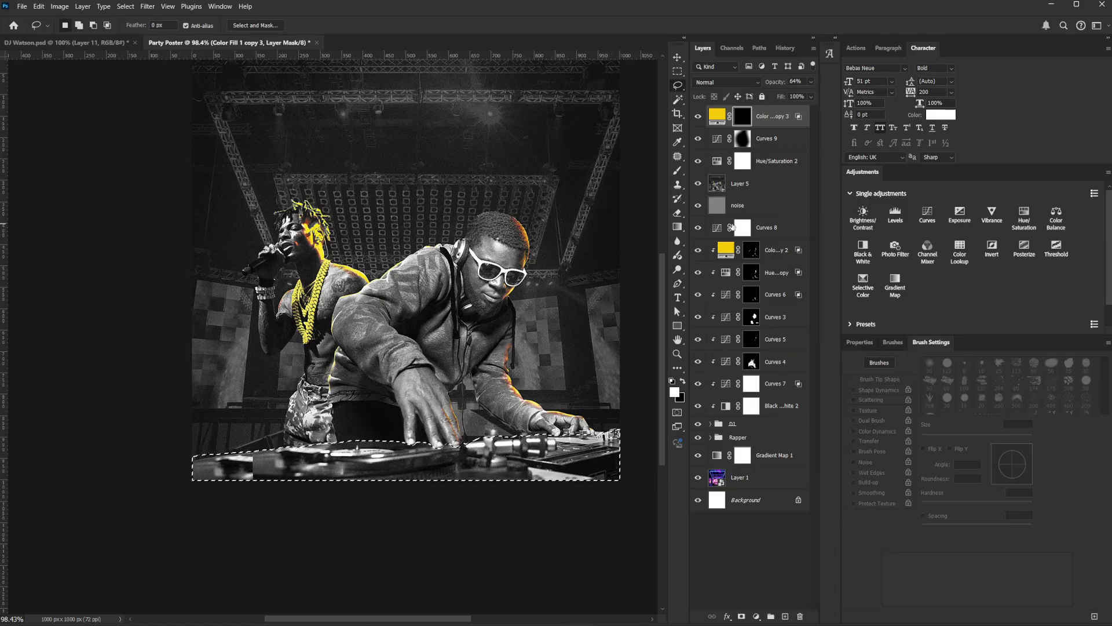
key(alt+BackSpace)
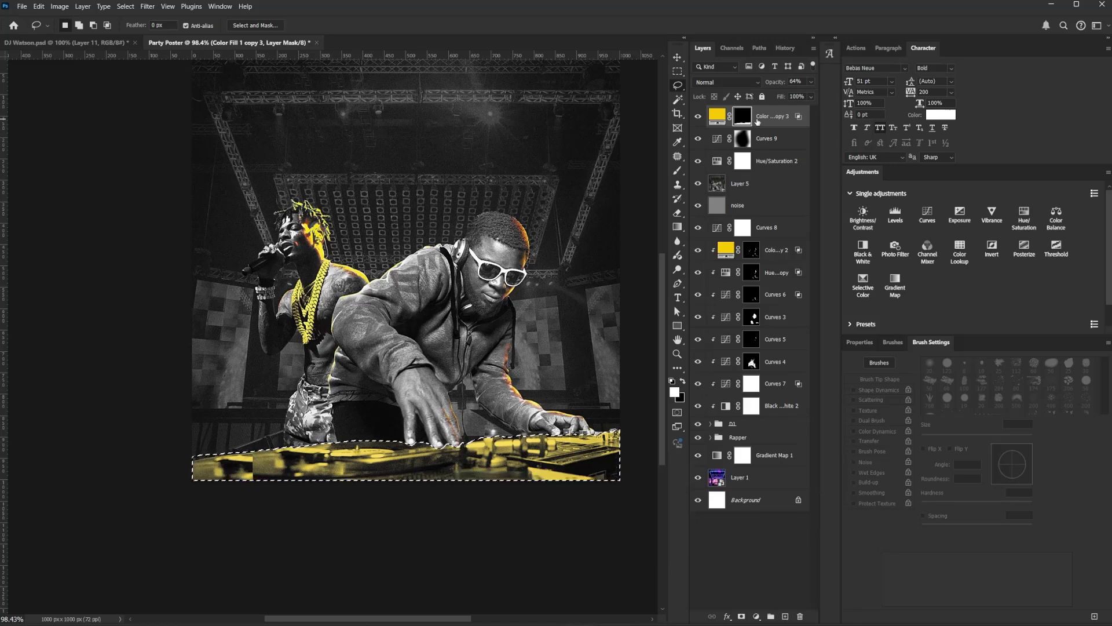
key(ctrl+d)
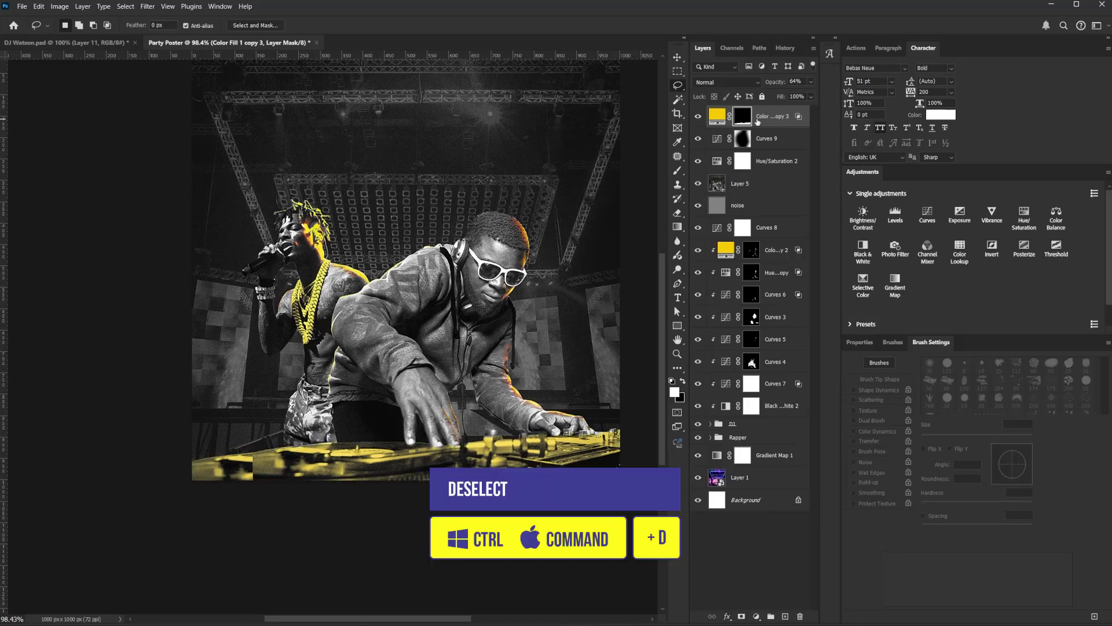
Set the yellow fill copy's Blend If underlying-layer shadow range to 114 / 164 so the deck's dark areas stay uncoloured.
double_click(800, 119)
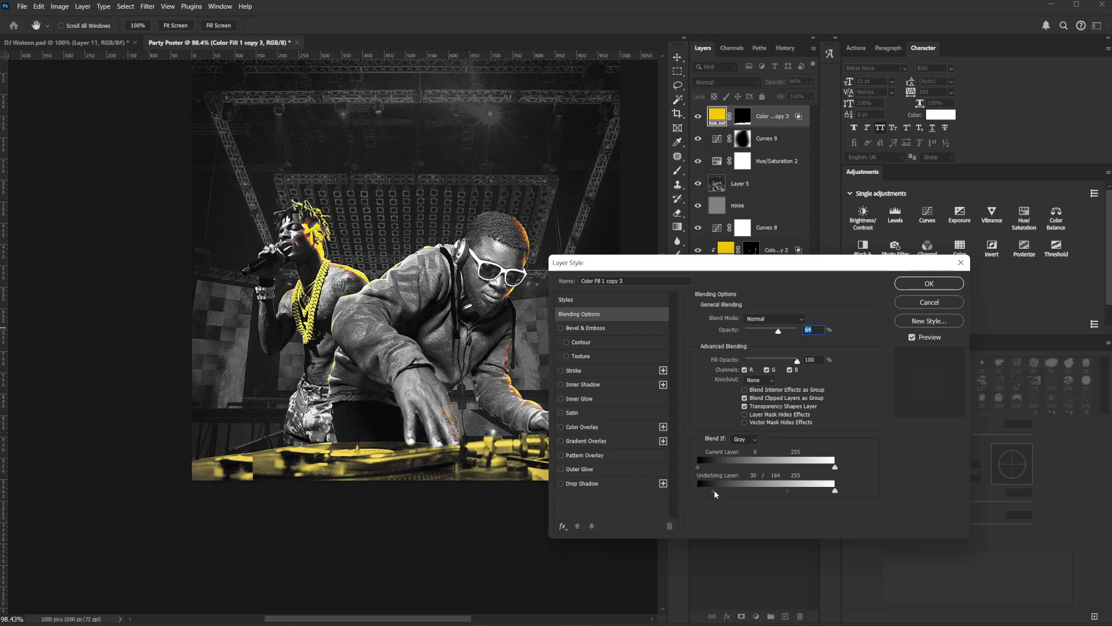
drag(715, 495, 732, 492)
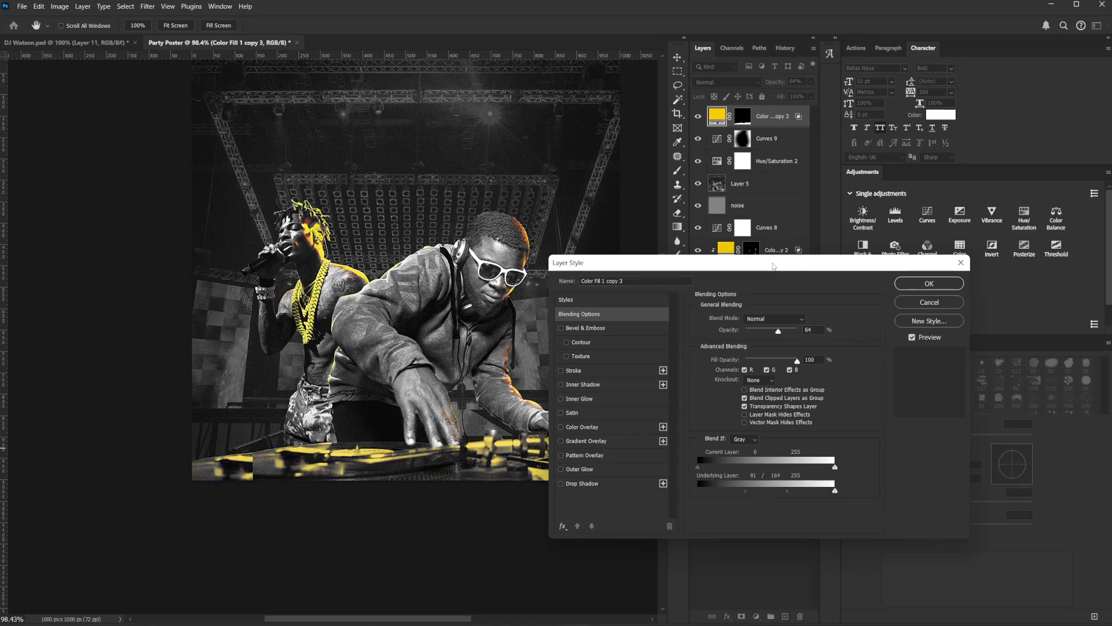
drag(762, 265, 864, 184)
drag(839, 412, 851, 411)
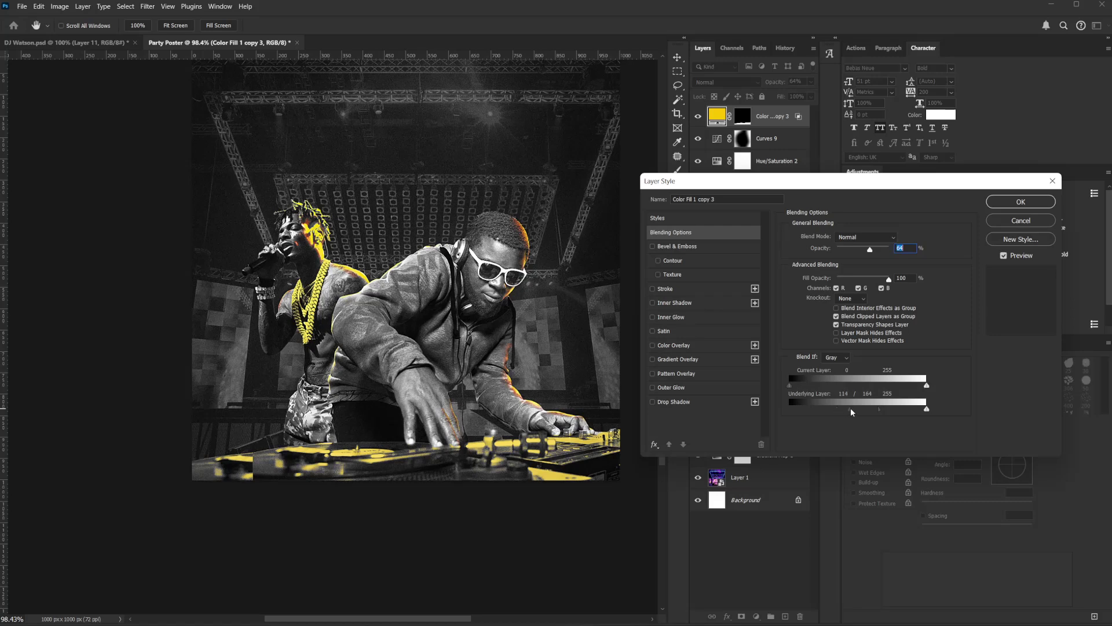
click(1017, 202)
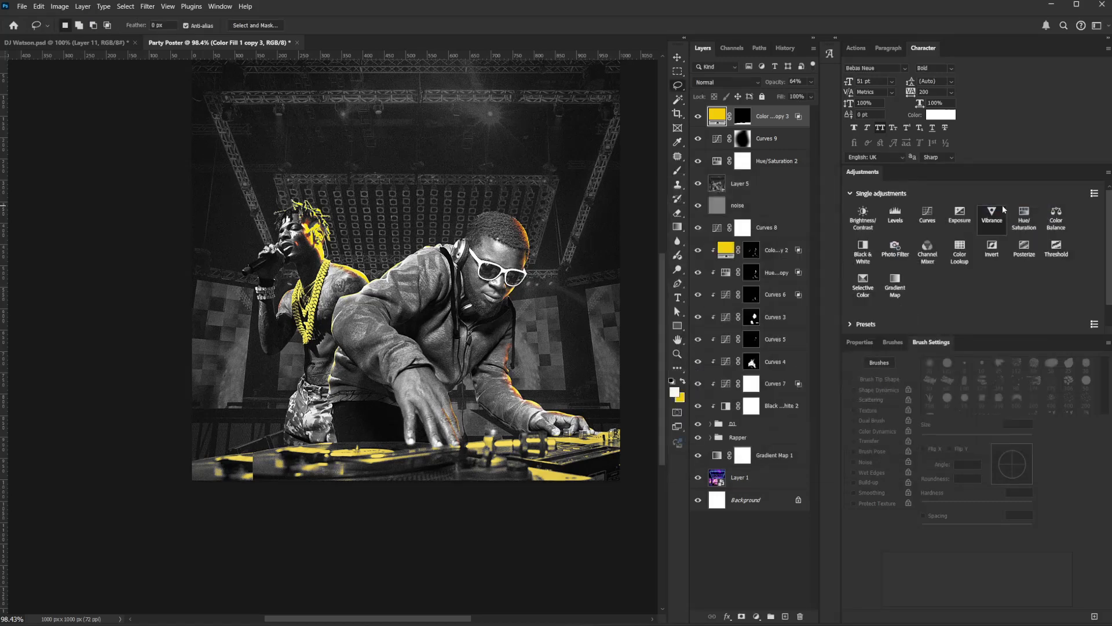
Move the yellow Color Fill copy below the Hue/Saturation 2 layer.
drag(769, 118, 763, 172)
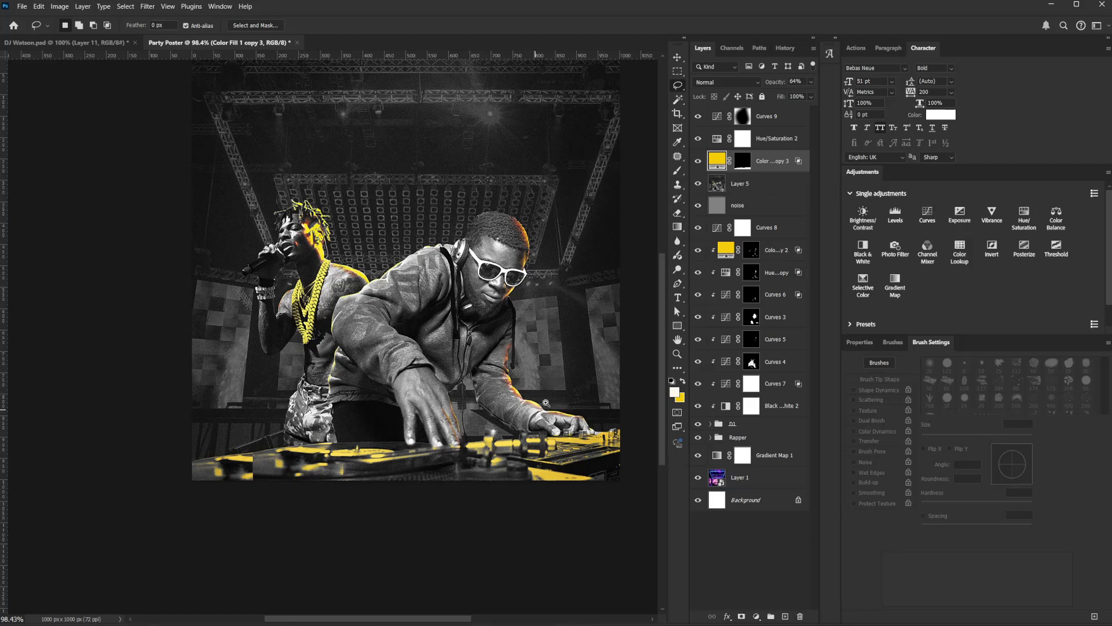
scroll(560, 389, down, 3)
drag(560, 390, 531, 396)
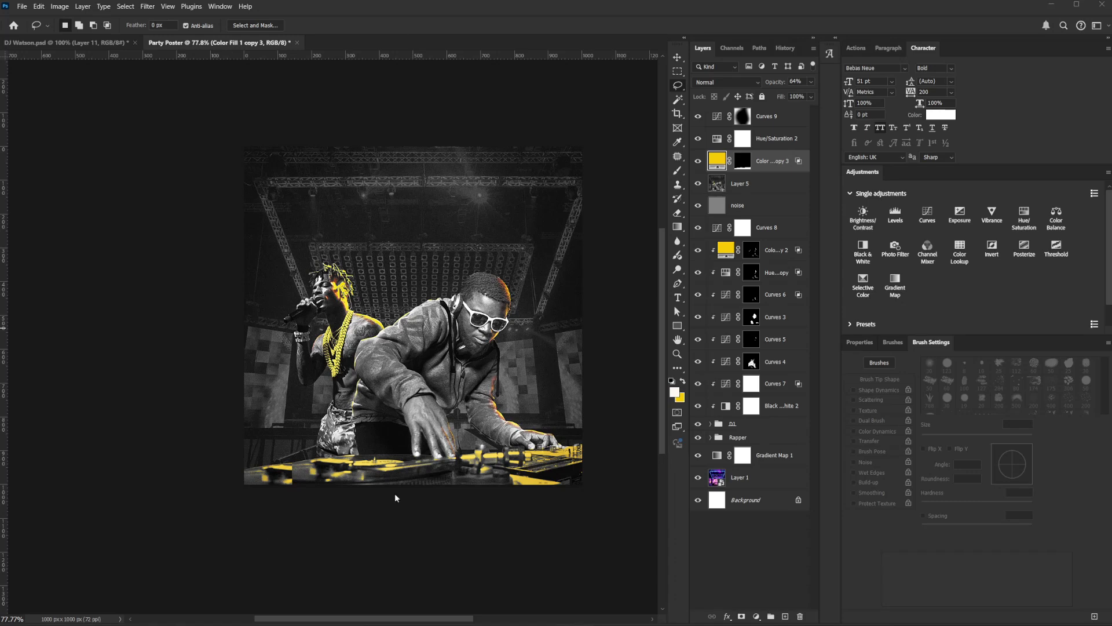
Add the text MIX on a new type layer above Curves 9, placed over the stage ceiling.
click(772, 118)
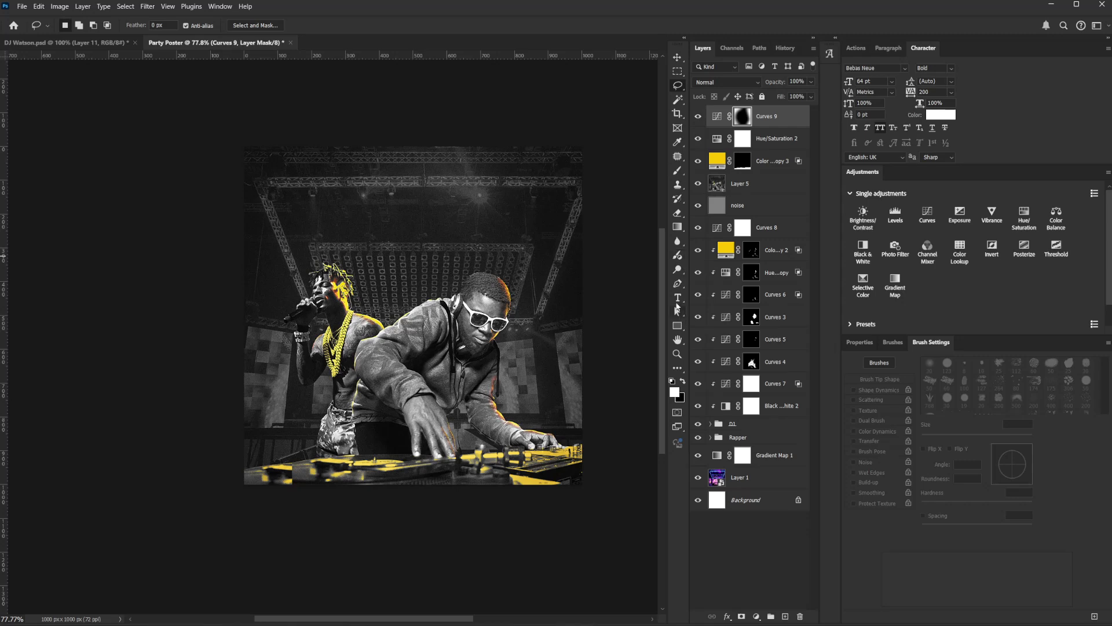
click(677, 297)
click(341, 245)
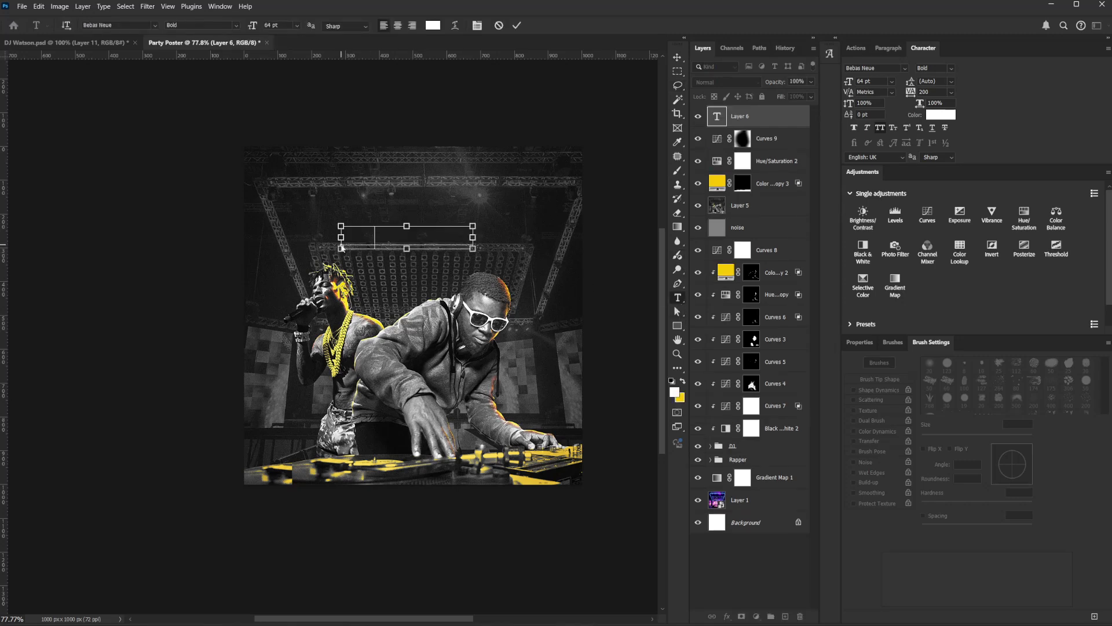
text(MIX)
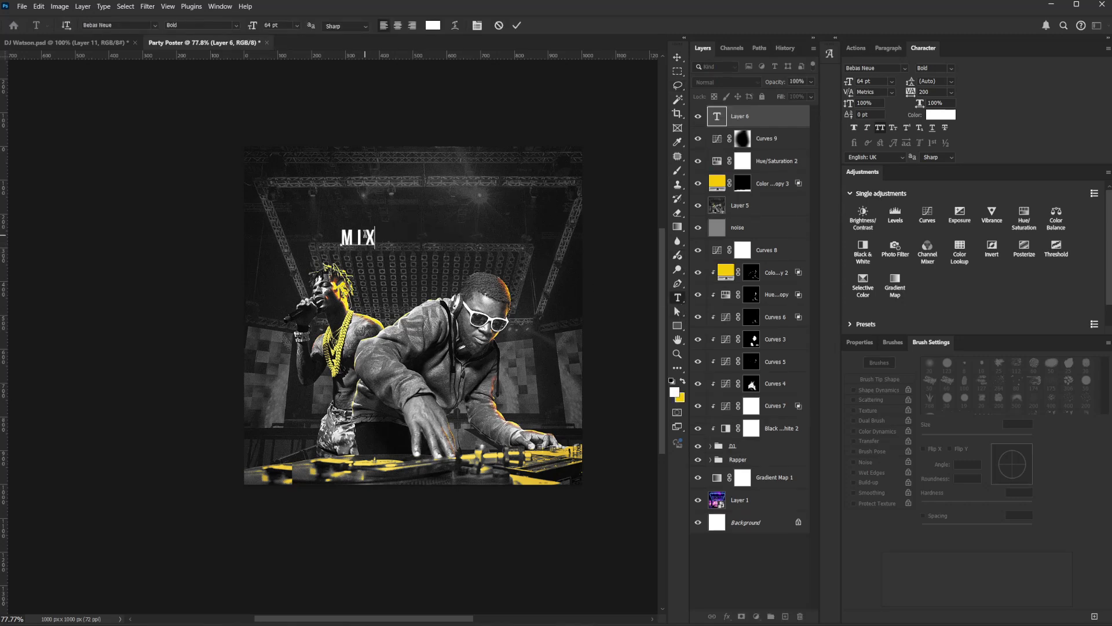
Set the MIX text's font to Compacta Blk BT Black and its tracking to 0.
double_click(355, 235)
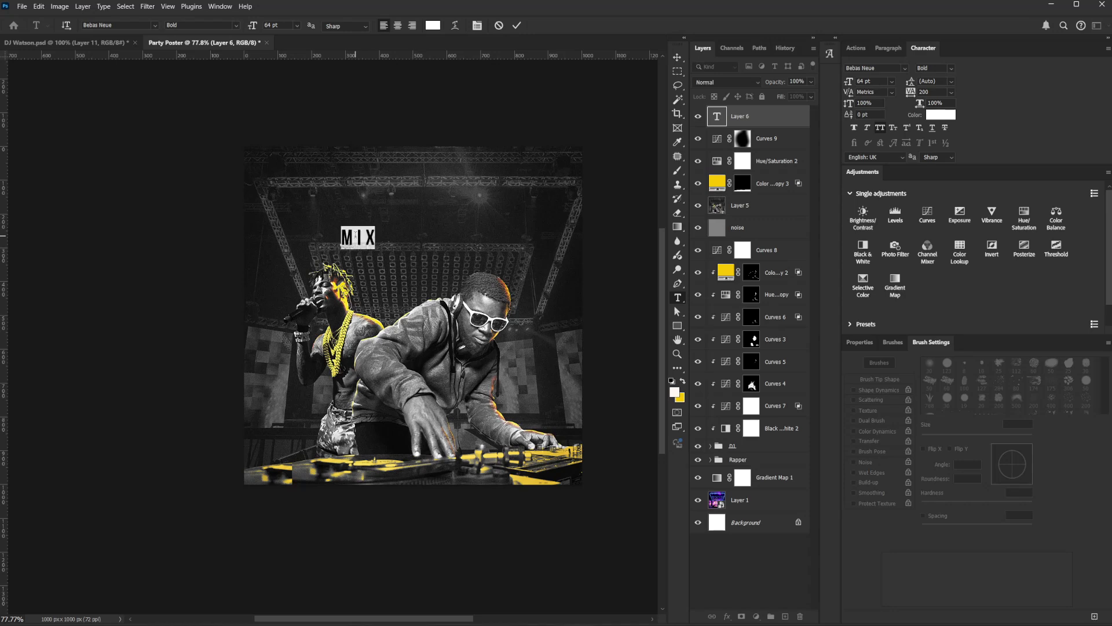
click(865, 341)
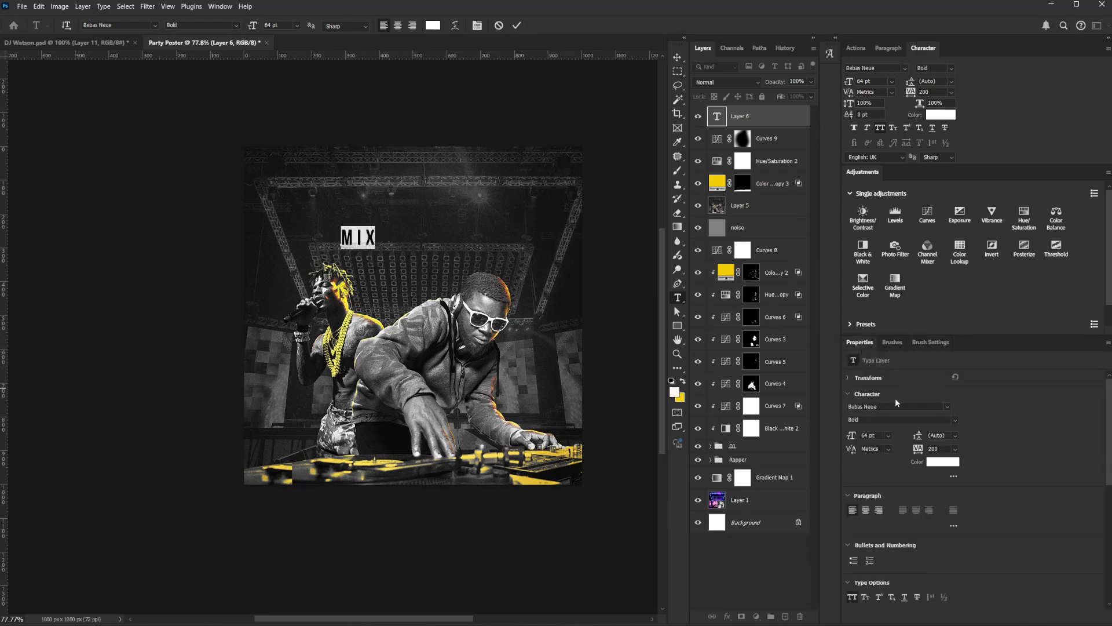
click(898, 409)
text(Compacta)
key(Return)
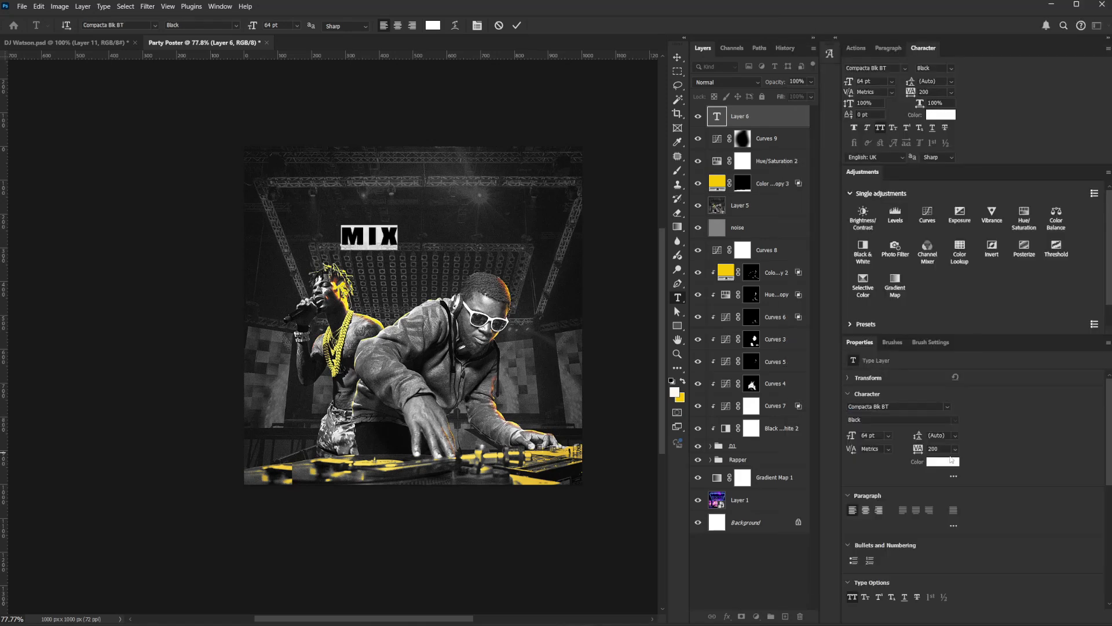
text(0)
key(Return)
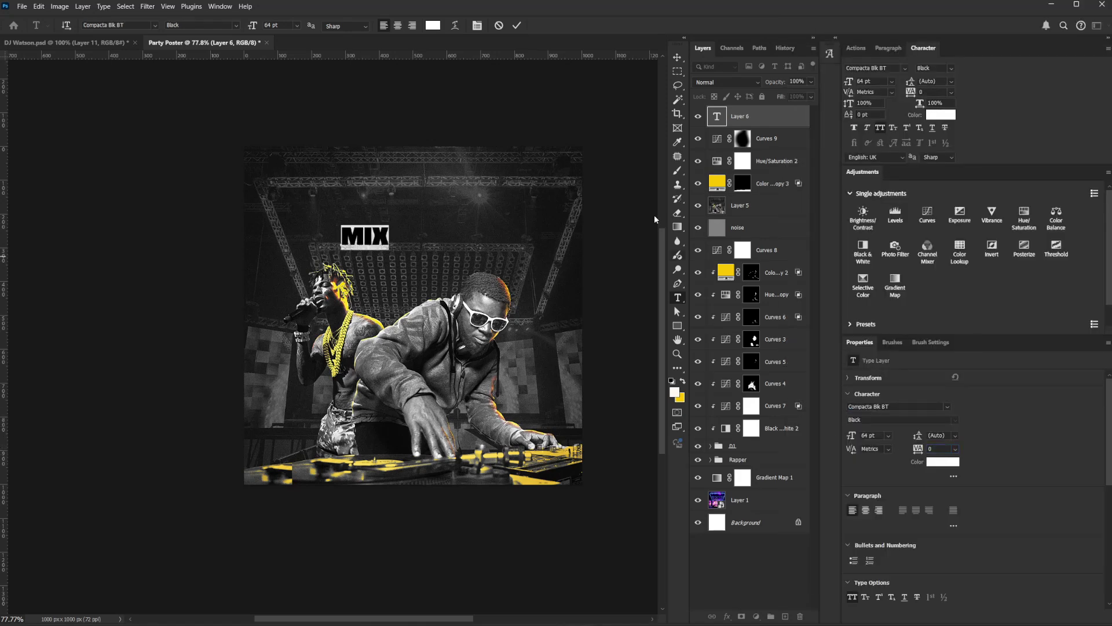
Scale the MIX text up to about 397 pt and position it across the poster's upper half, over the performers' heads.
click(678, 58)
key(ctrl+t)
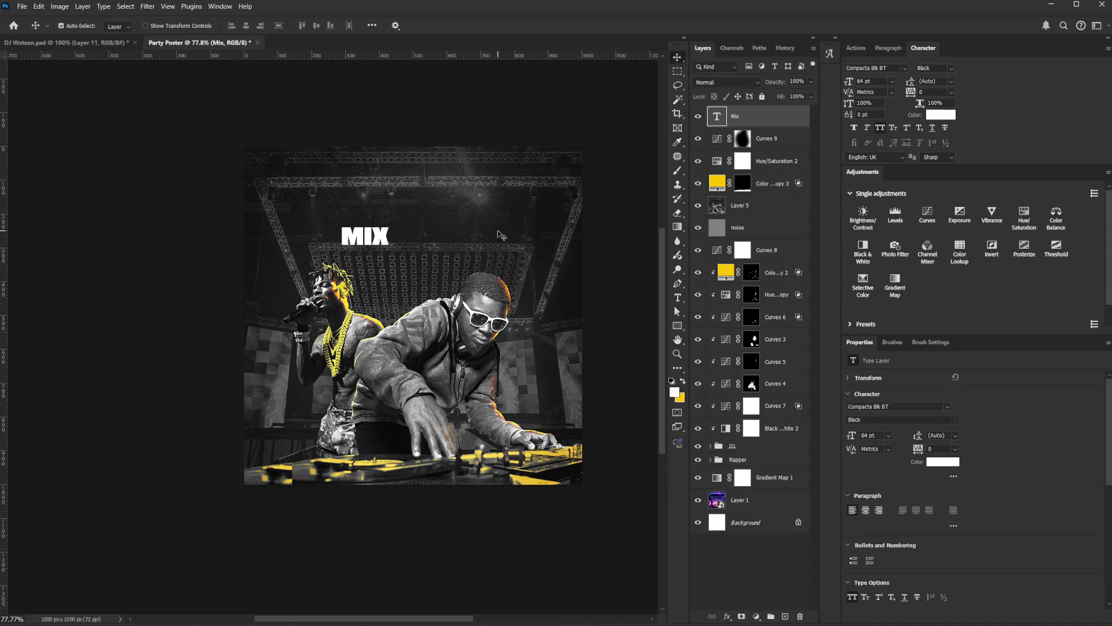
drag(391, 253, 503, 309)
drag(462, 232, 518, 242)
drag(559, 319, 565, 322)
drag(505, 245, 496, 242)
drag(557, 320, 563, 326)
drag(520, 296, 524, 302)
key(Return)
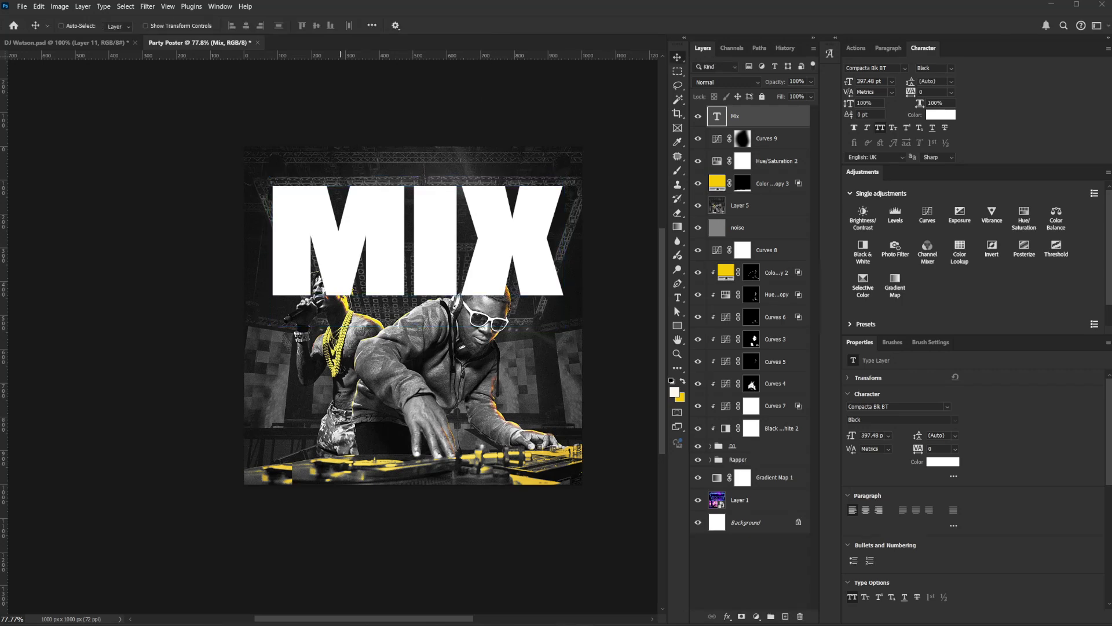
Bring the gold texture in above the MIX text, clip it to the text, and convert it to a Smart Object.
drag(232, 162, 315, 247)
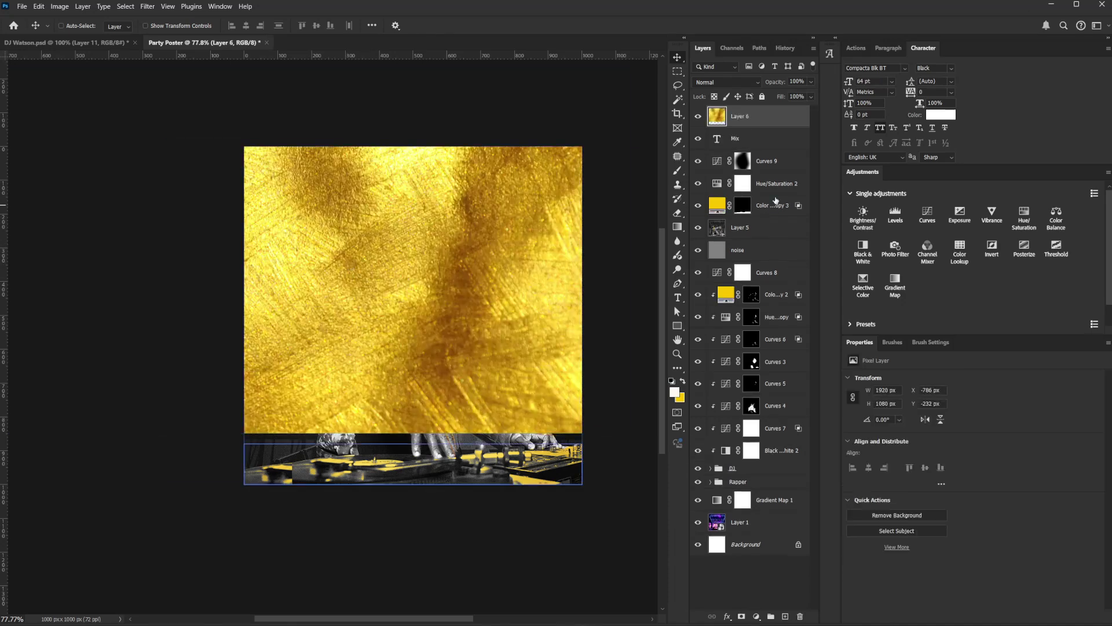
alt+click(767, 127)
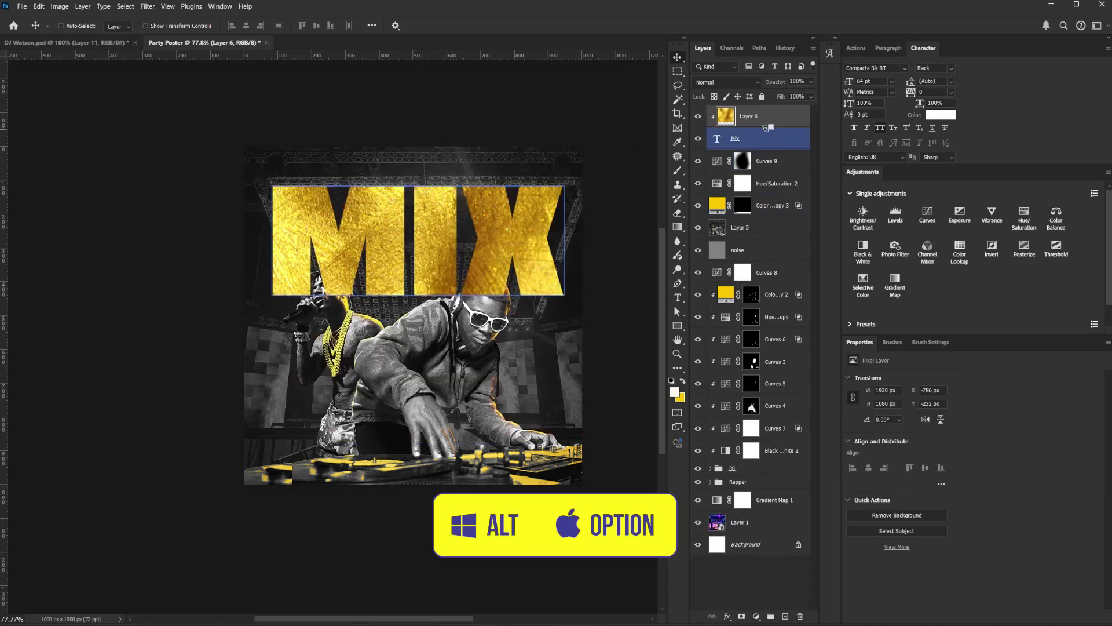
right_click(770, 121)
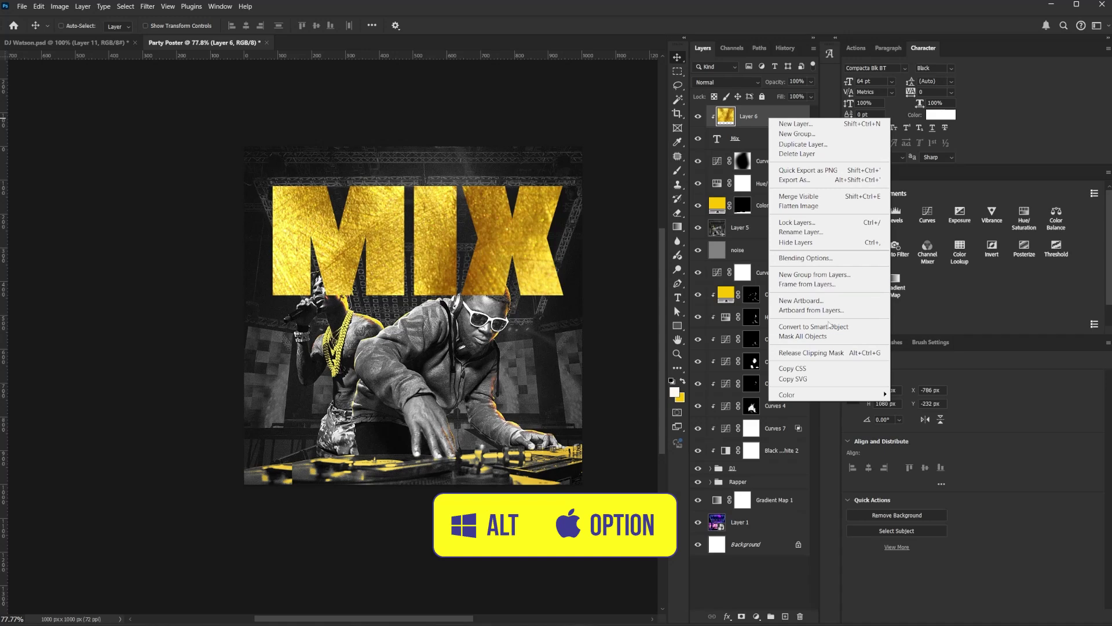
click(813, 326)
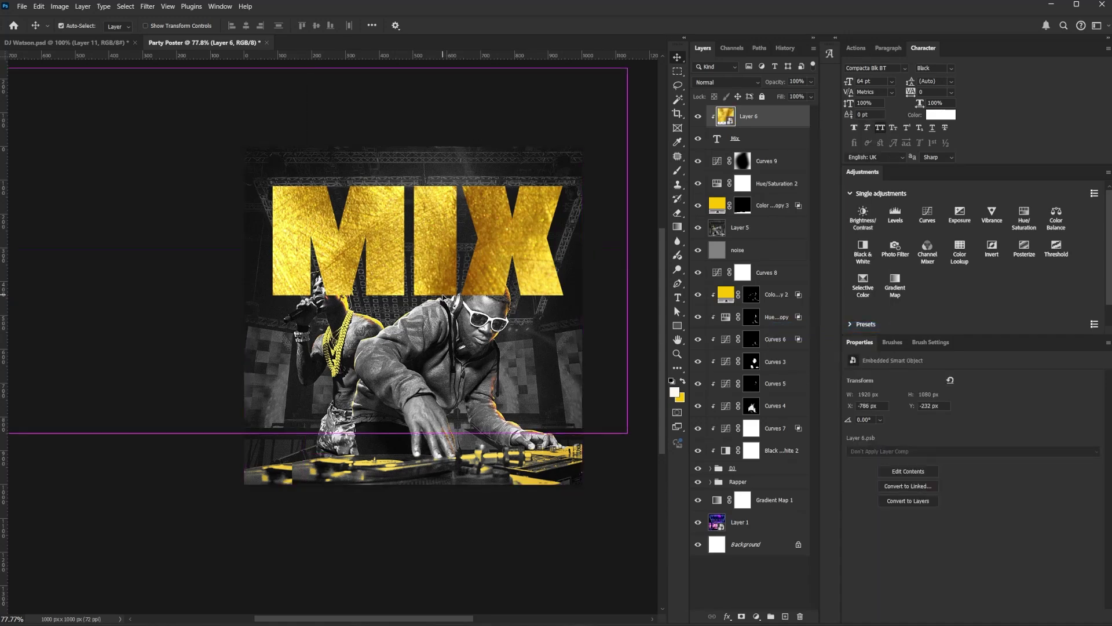
Scale the gold texture down to about 49% and position it so it covers the whole MIX text.
key(ctrl)
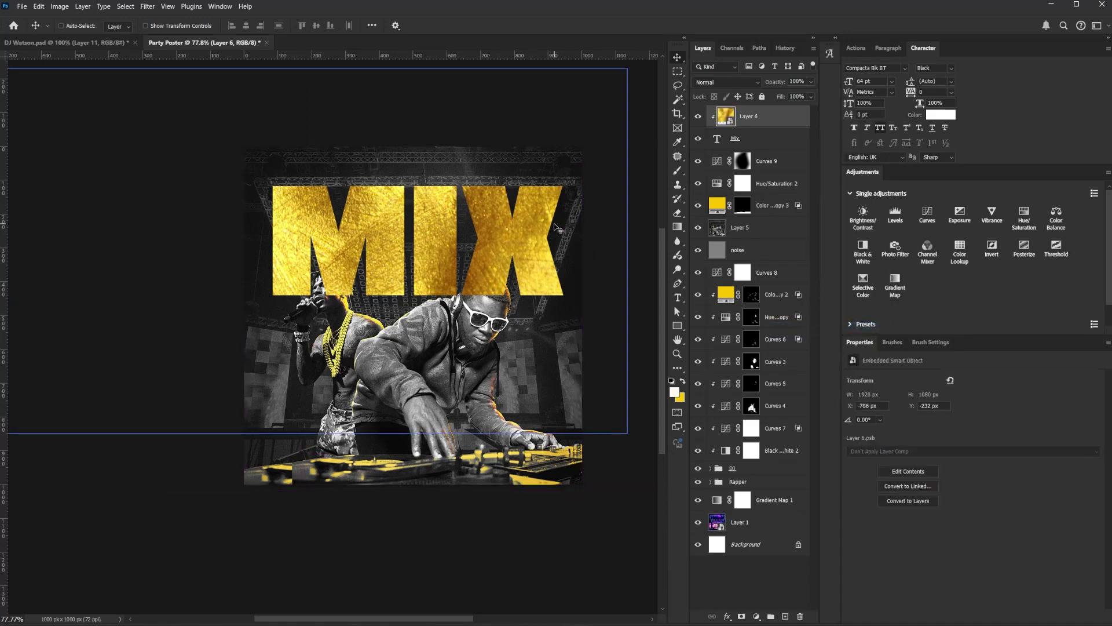
drag(464, 248, 579, 298)
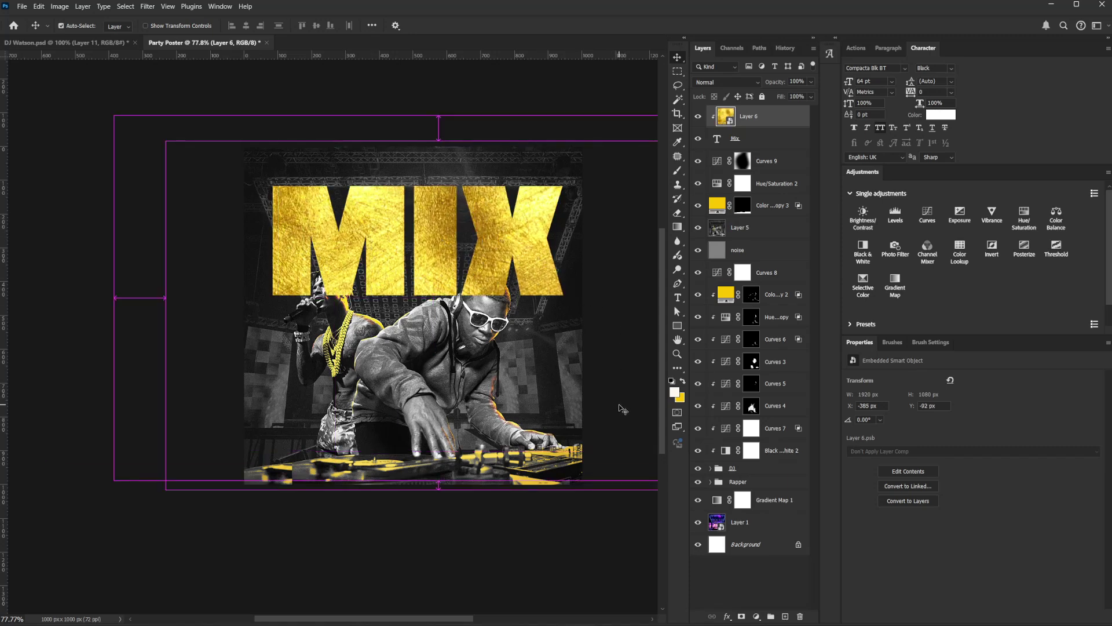
key(ctrl+t)
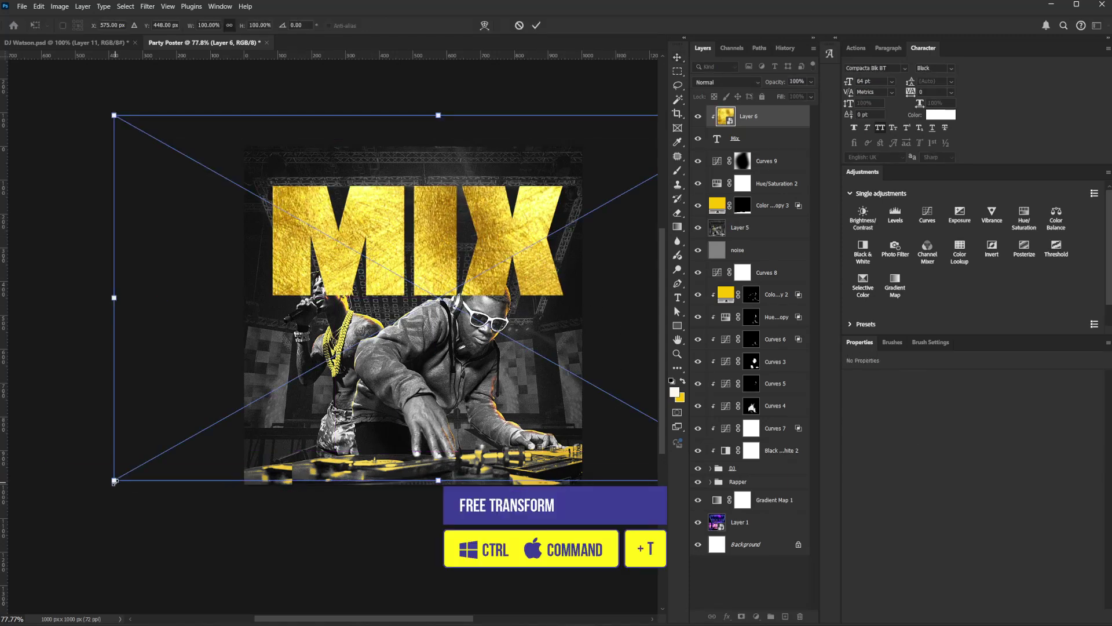
drag(114, 481, 283, 384)
drag(514, 267, 502, 246)
drag(573, 342, 581, 347)
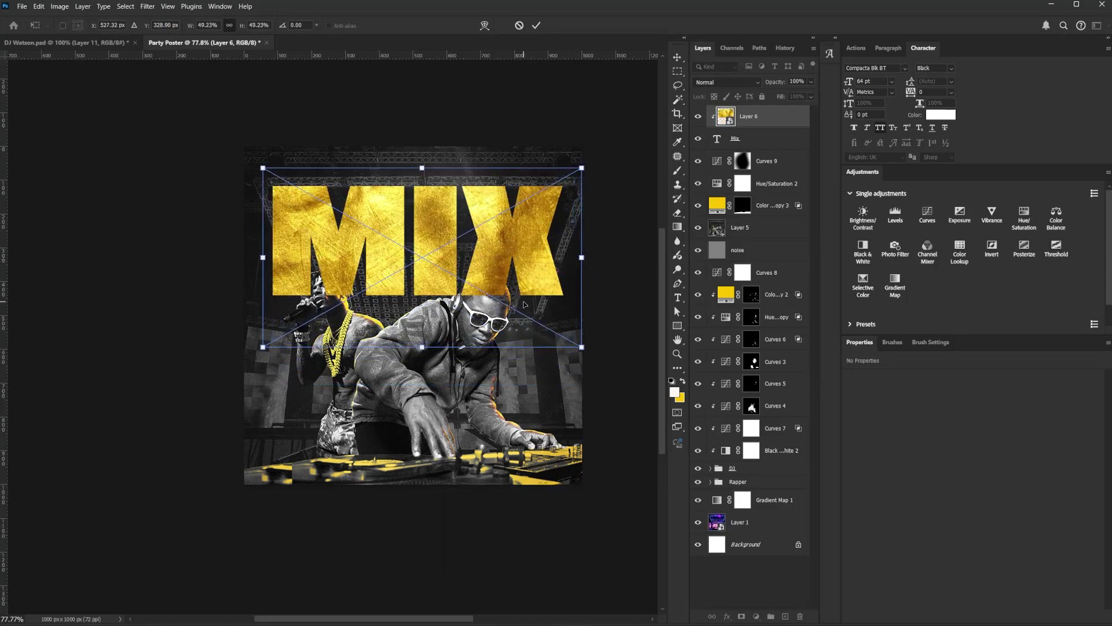
key(Return)
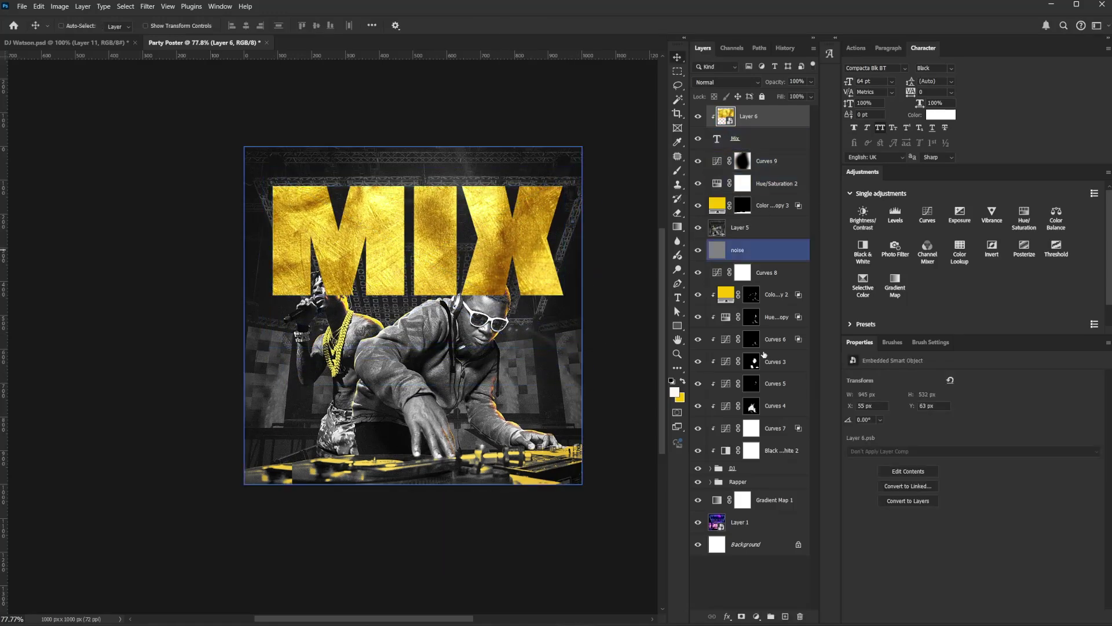
Load the outline of the DJ copy layer in the DJ group as a selection.
click(776, 450)
click(733, 468)
click(774, 361)
click(726, 454)
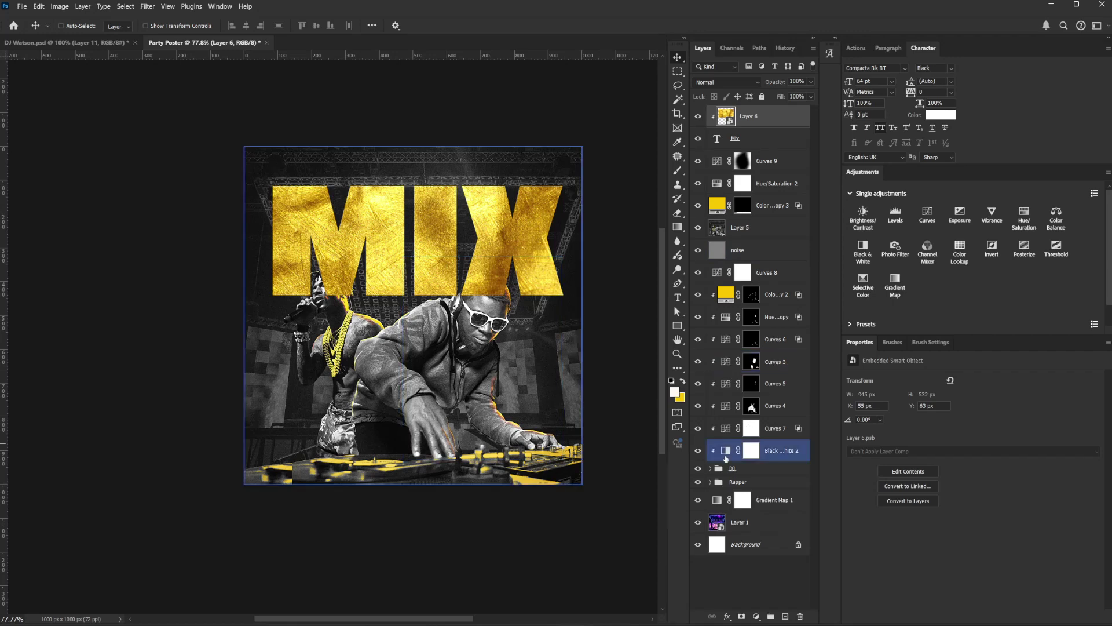
click(727, 467)
click(710, 468)
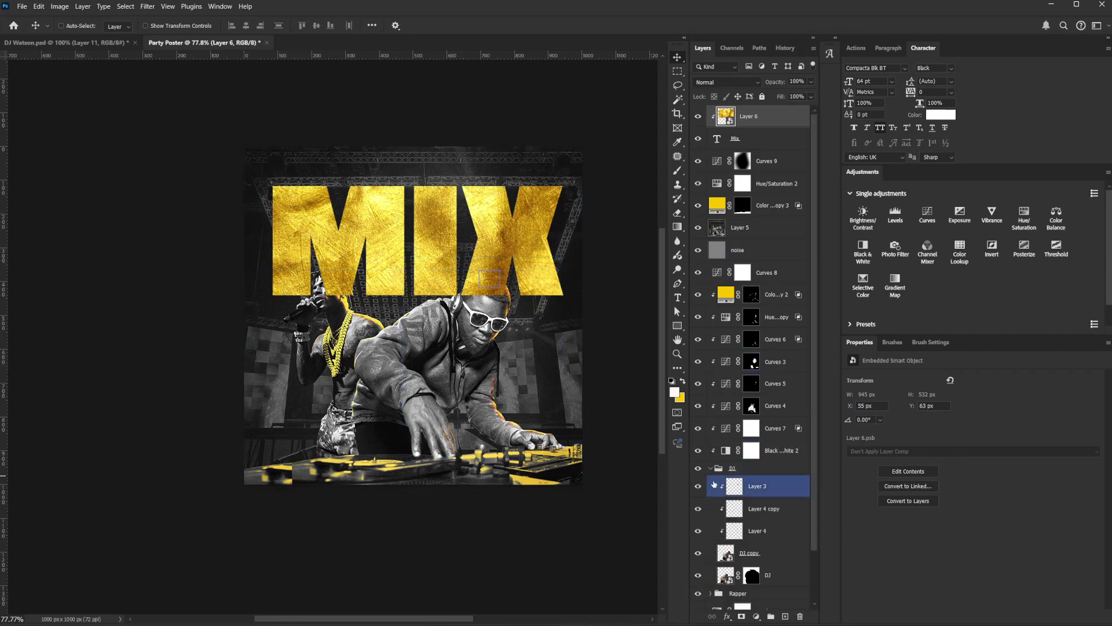
scroll(812, 447, down, 2)
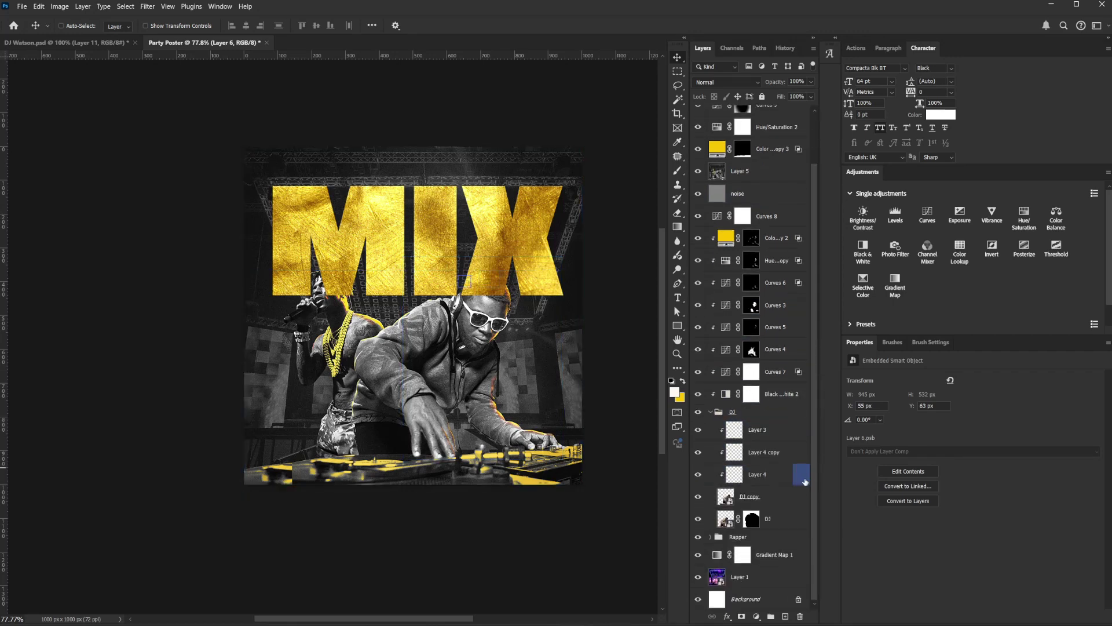
click(745, 501)
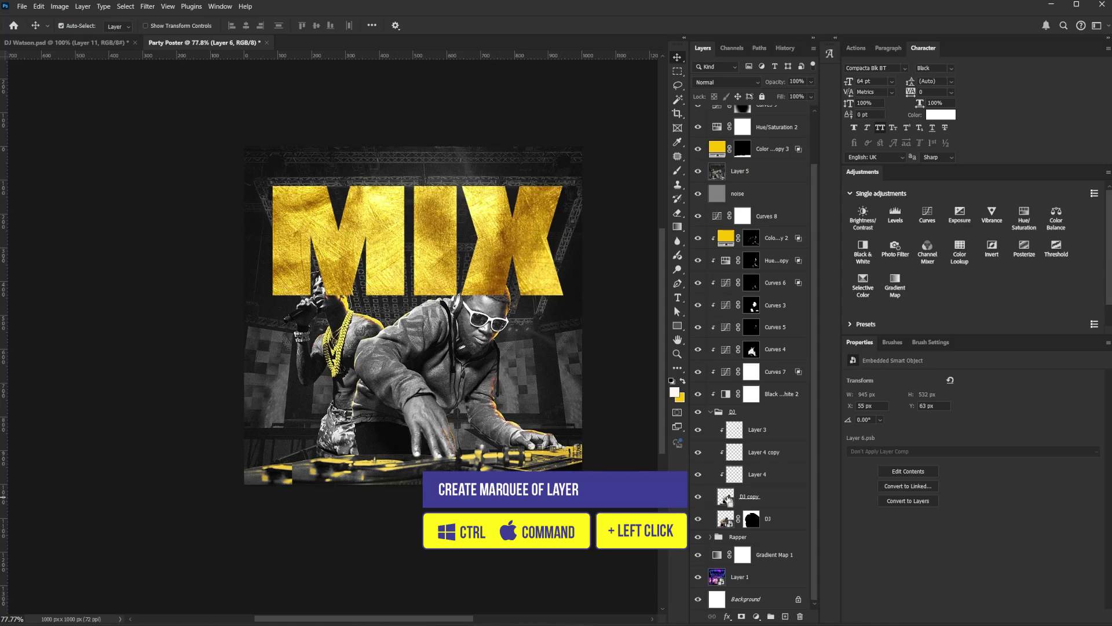
ctrl+click(726, 497)
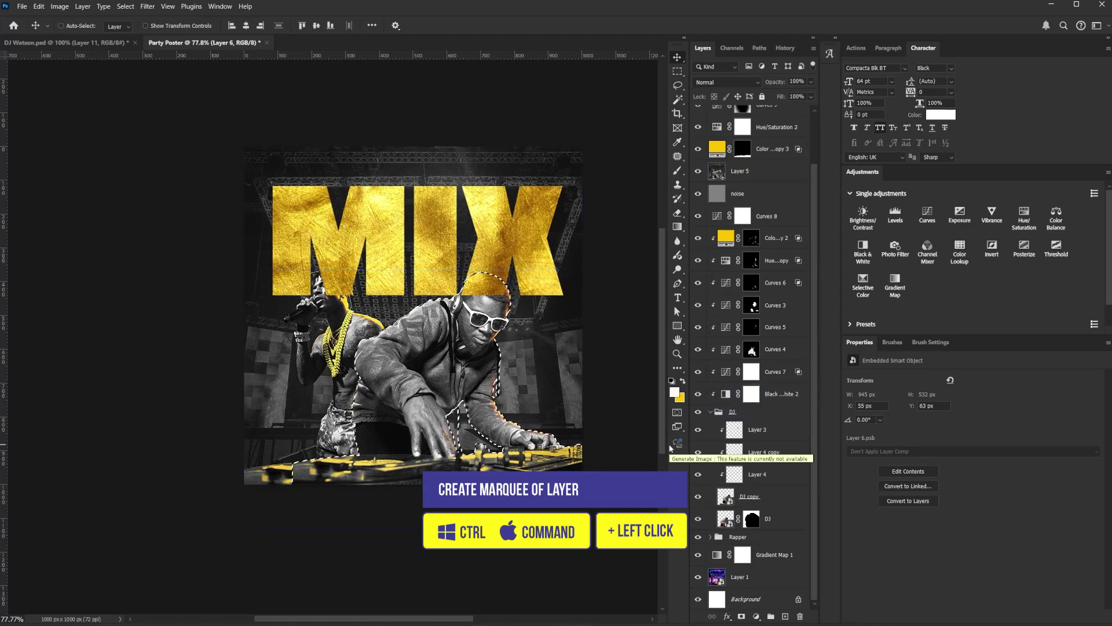
Add the outline of the Rapper layer, inside the Rapper group's Artist folder, to the current selection.
click(732, 411)
click(710, 411)
click(713, 481)
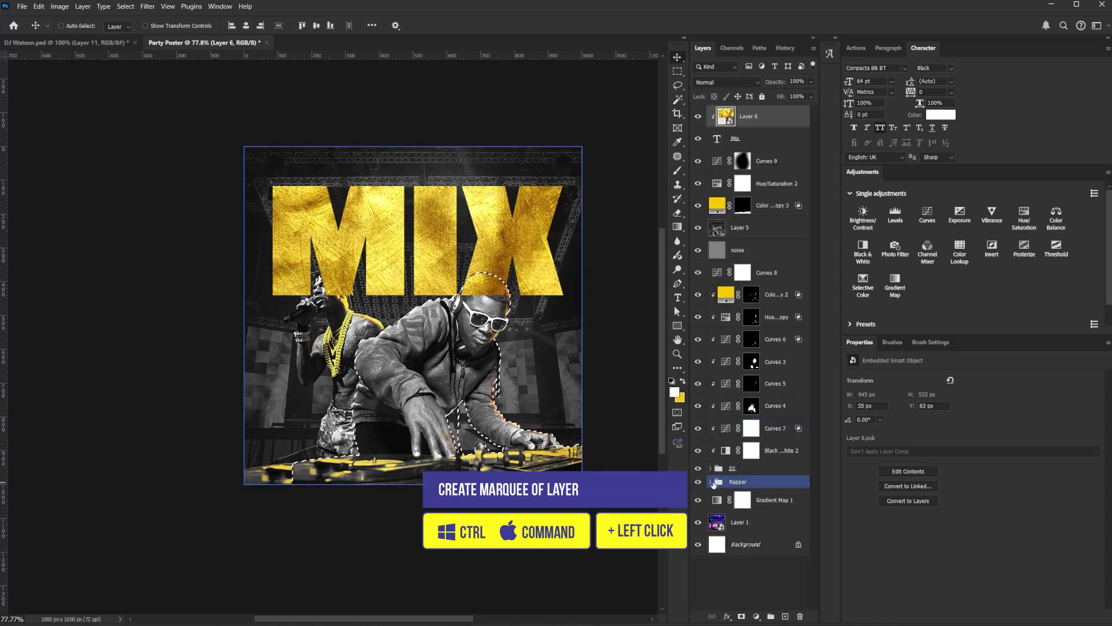
click(710, 482)
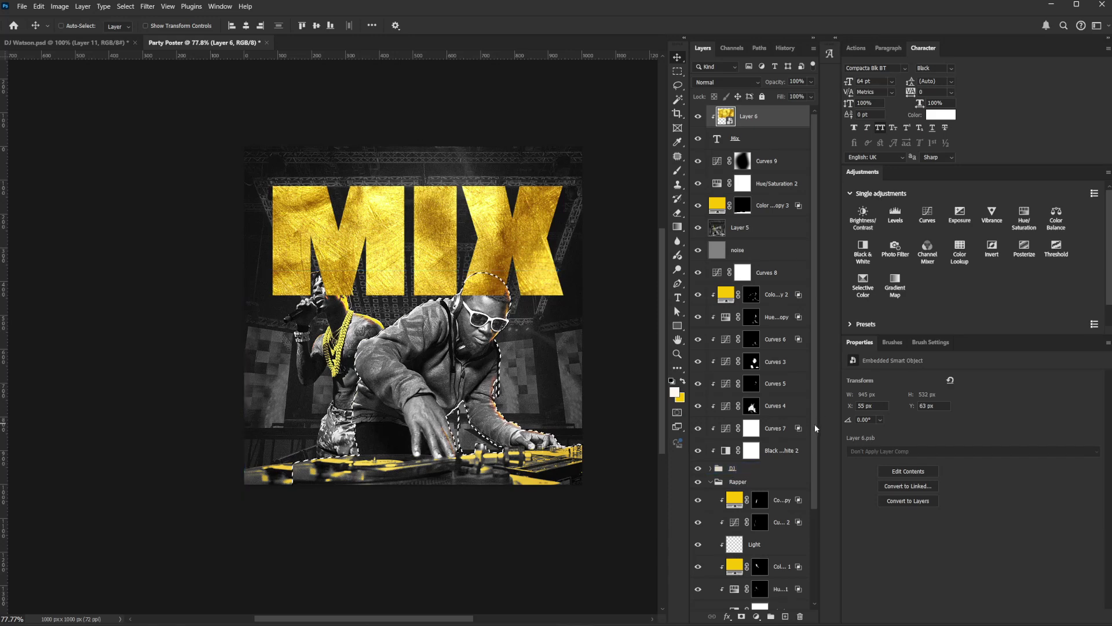
drag(814, 422, 814, 509)
click(762, 548)
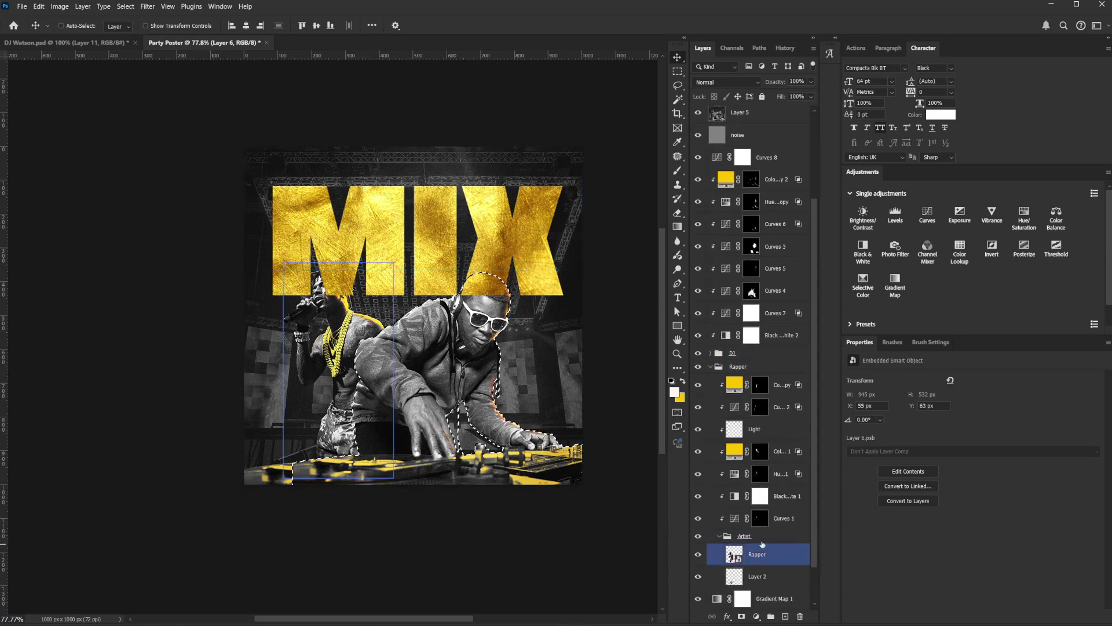
ctrl+shift+click(735, 554)
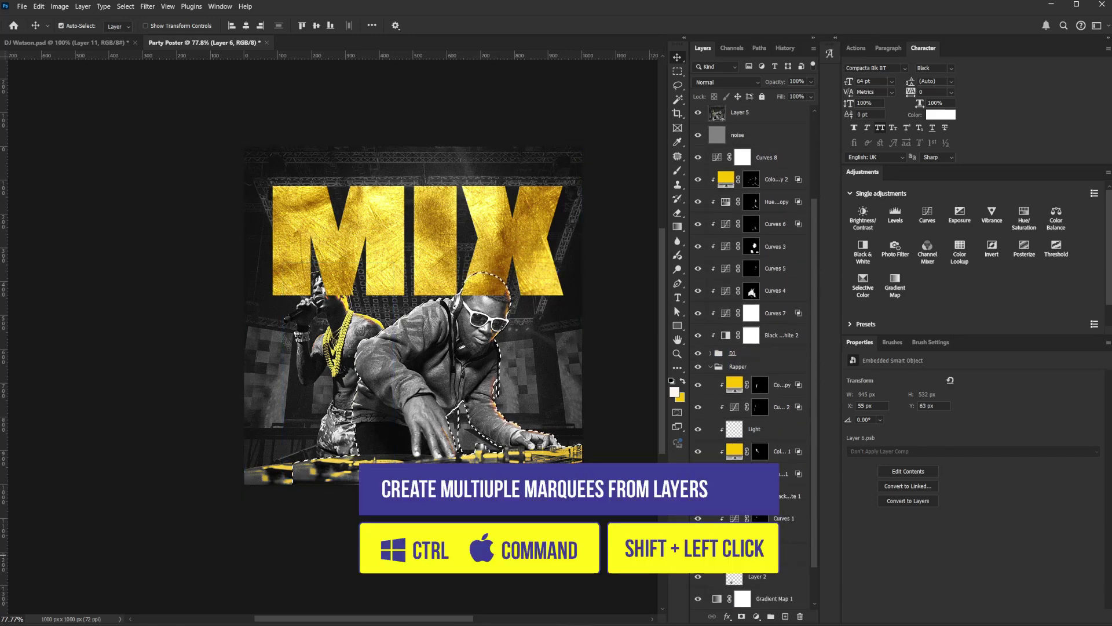
ctrl+shift+click(734, 554)
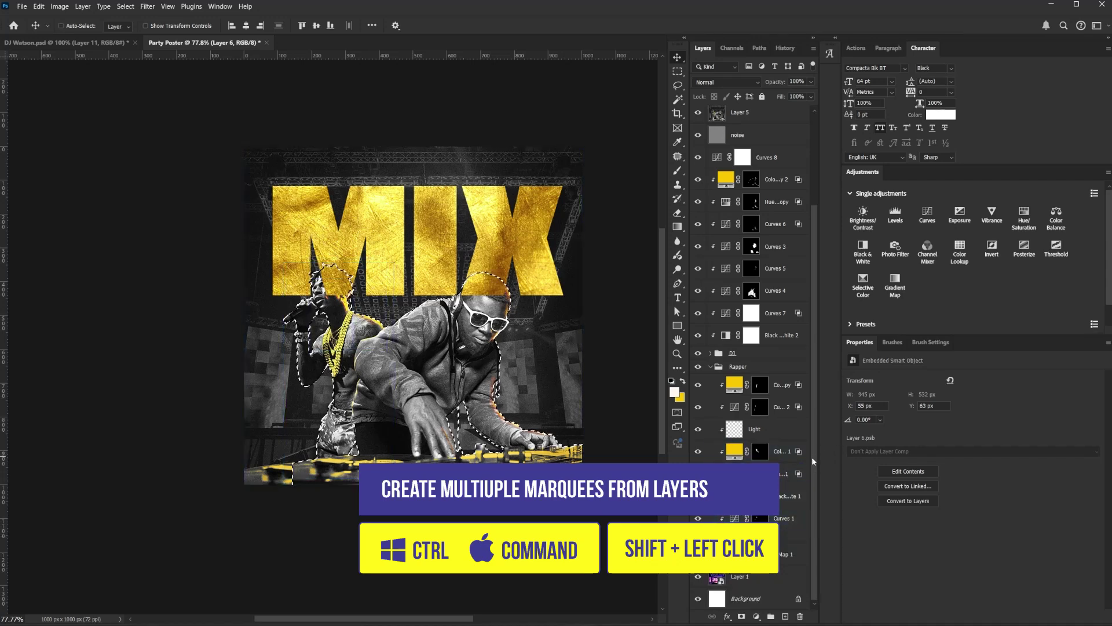
Add an inverted layer mask from the selection to the MIX text so both performers stand in front of the letters.
drag(812, 456, 819, 363)
click(747, 227)
click(758, 139)
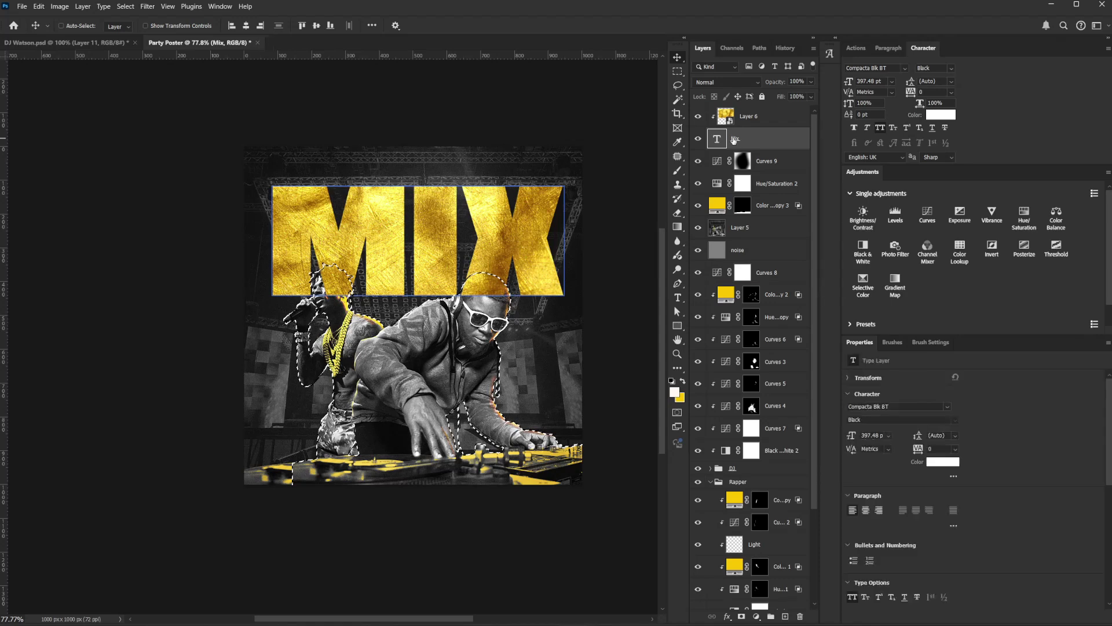
drag(734, 139, 743, 618)
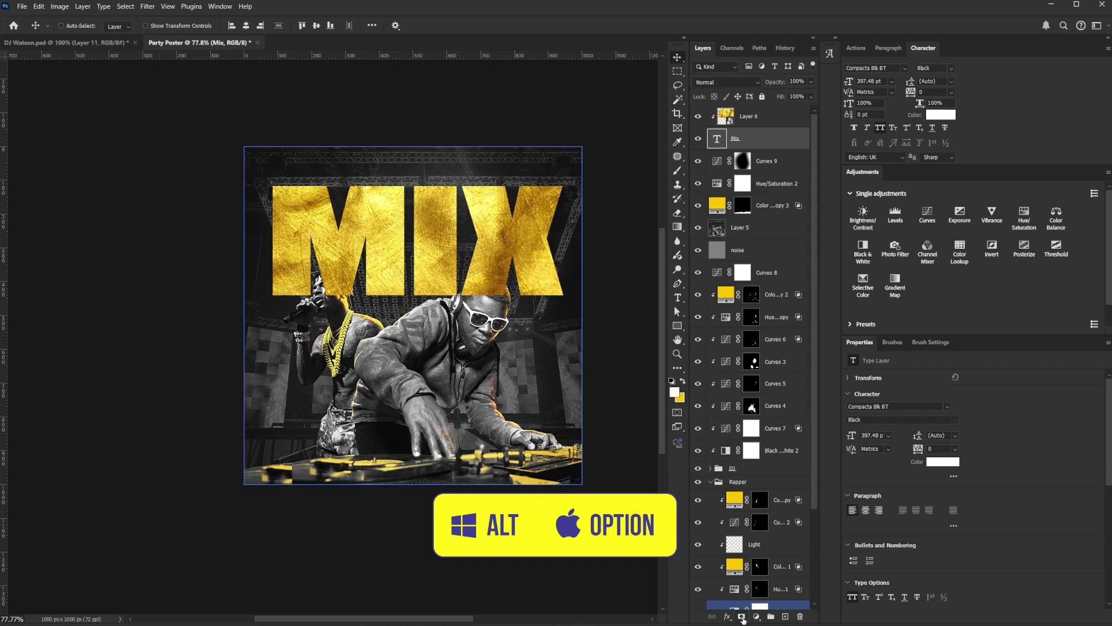
alt+click(742, 617)
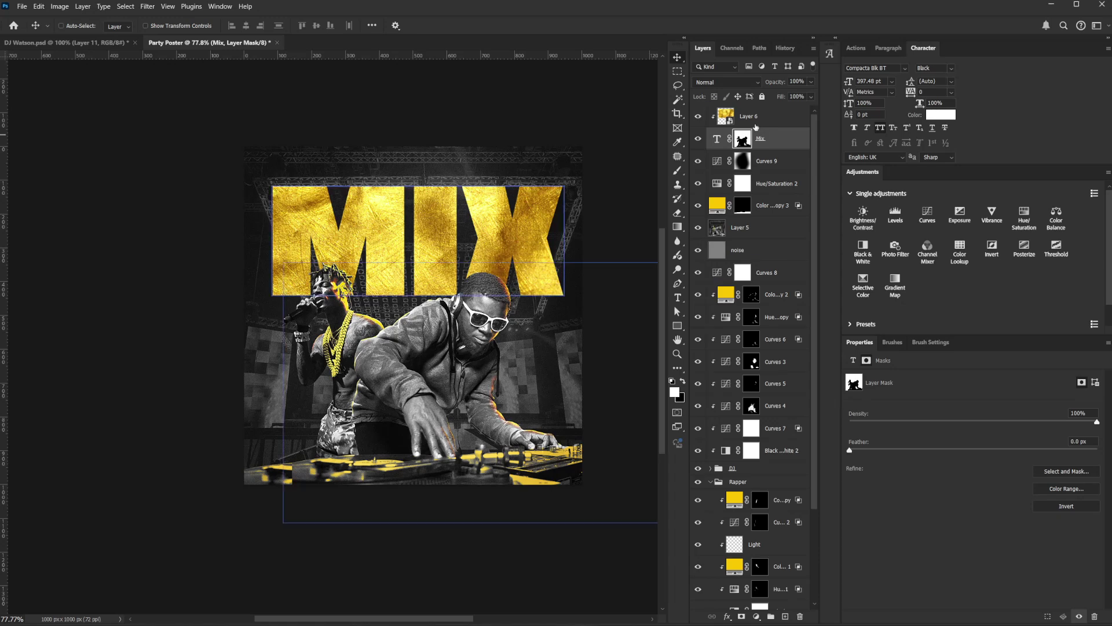
Add gold-textured THE text at about 64 pt over the letter I, and mask out the part of the I behind it.
click(767, 139)
key(ctrl+v)
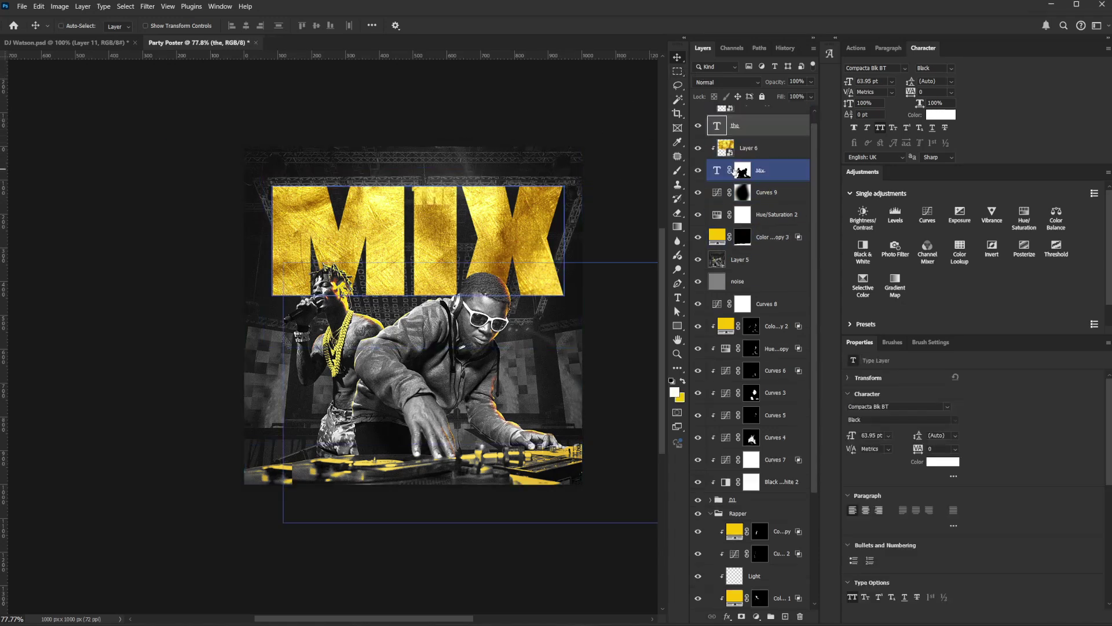
click(743, 169)
click(678, 73)
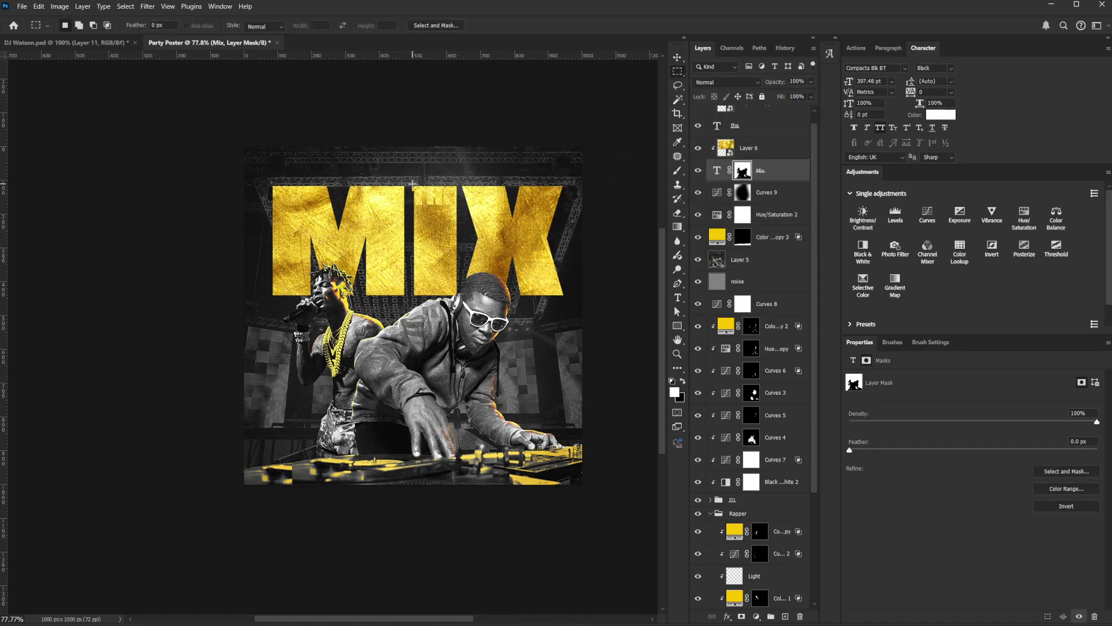
drag(410, 184, 462, 214)
key(ctrl+d)
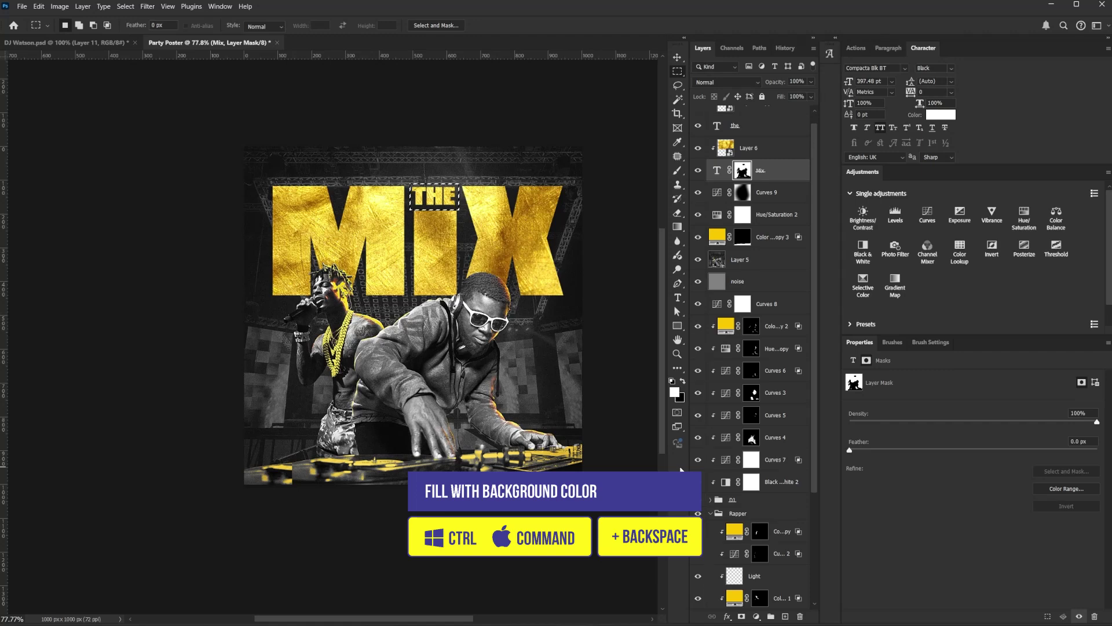
key(ctrl+f)
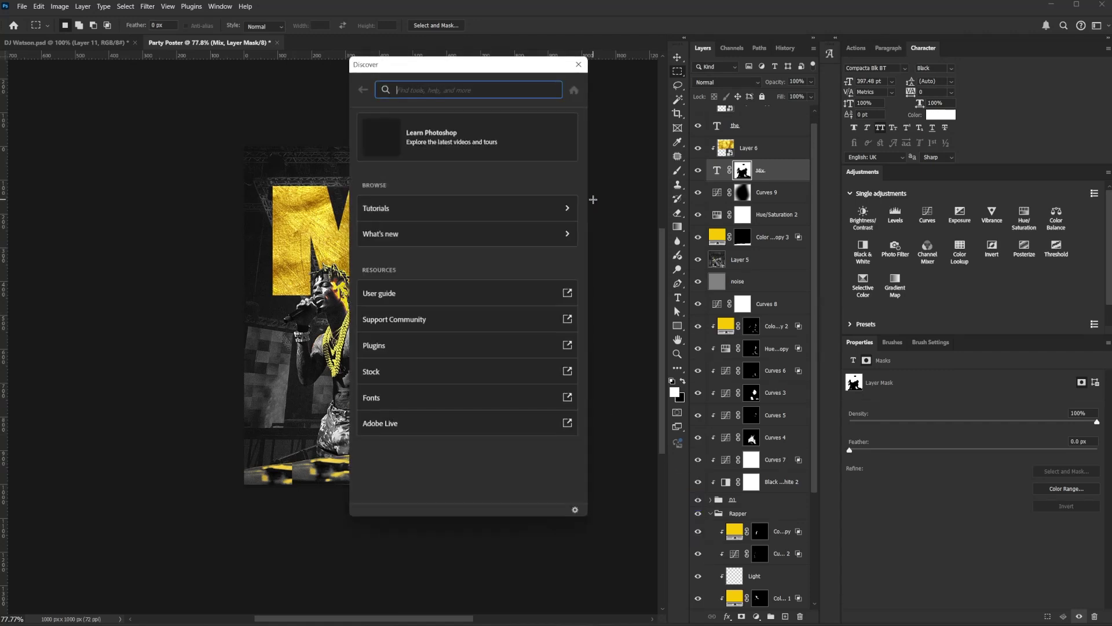
key(Escape)
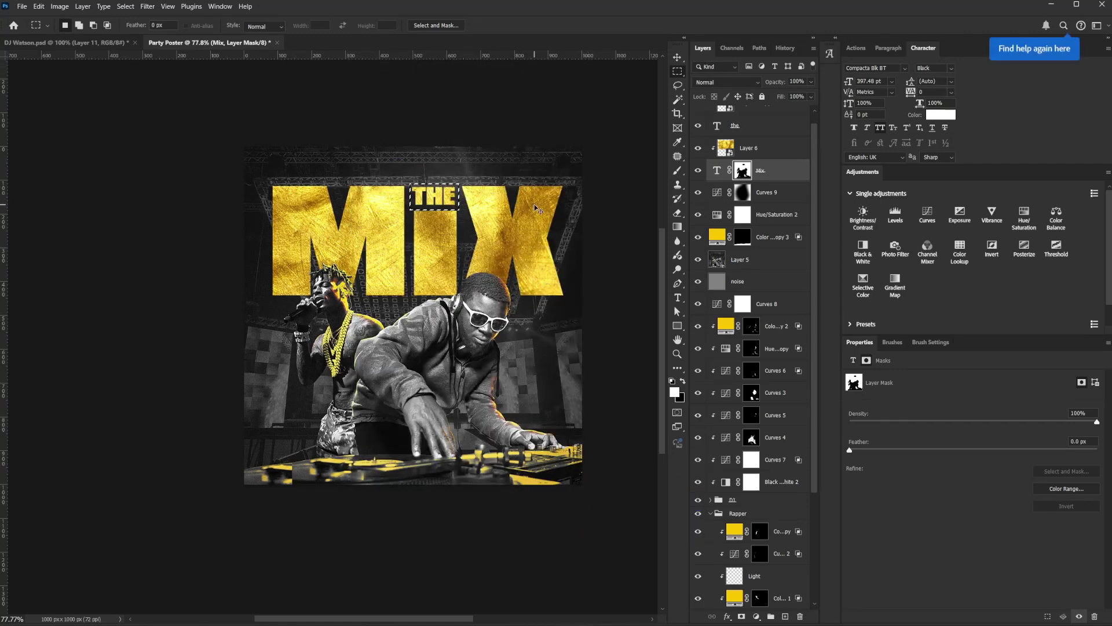
key(ctrl+d)
Select the THE text layer together with its clipped gold texture, Layer 6 copy.
click(754, 130)
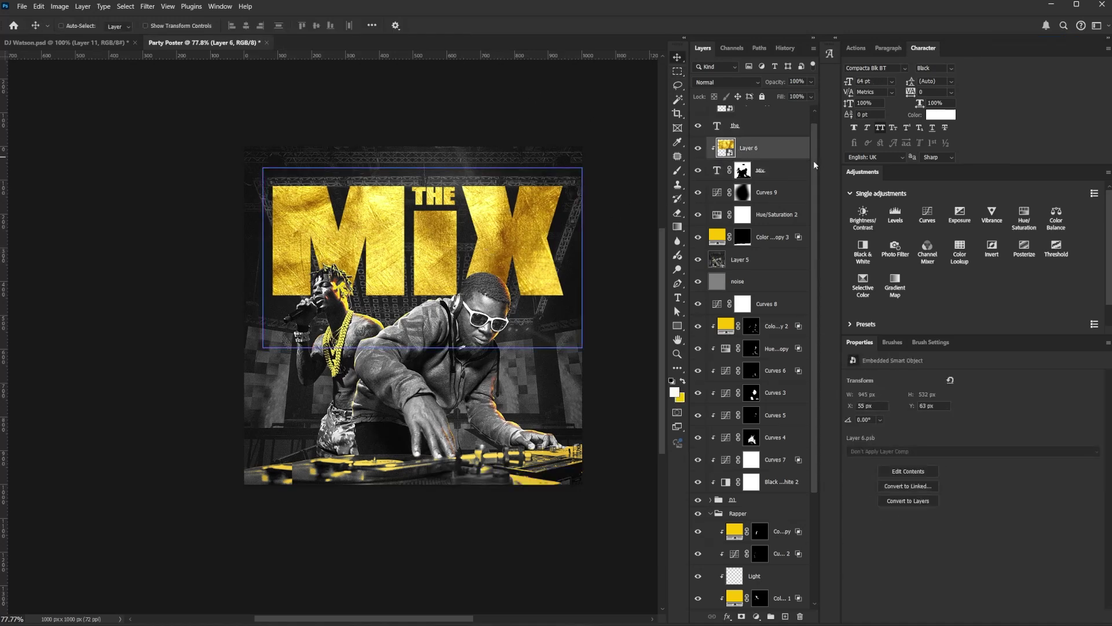
click(761, 125)
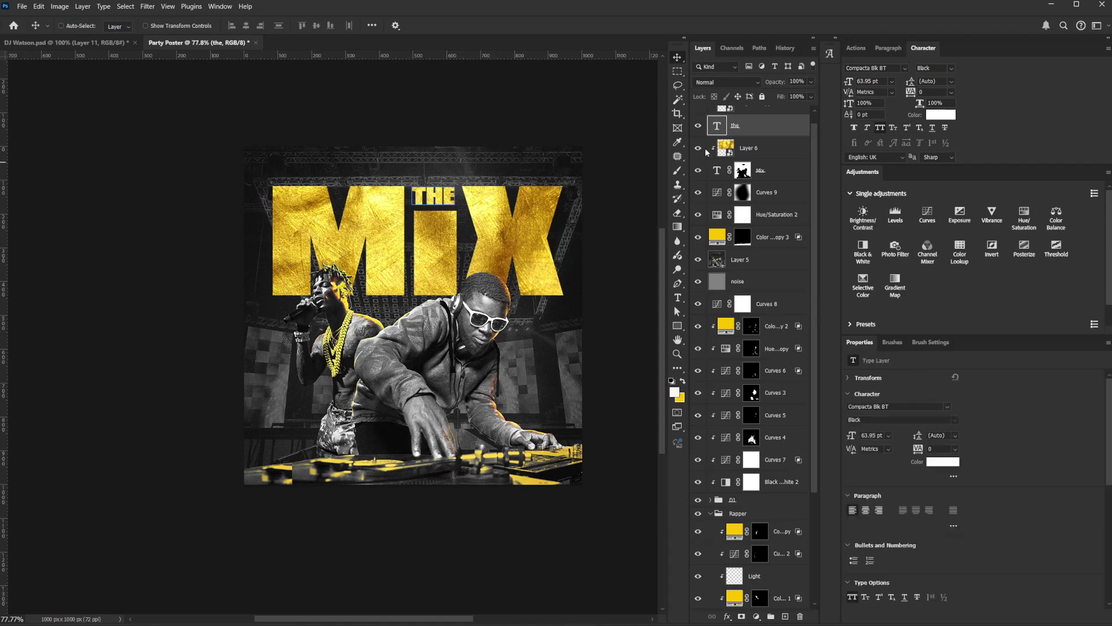
shift+click(753, 119)
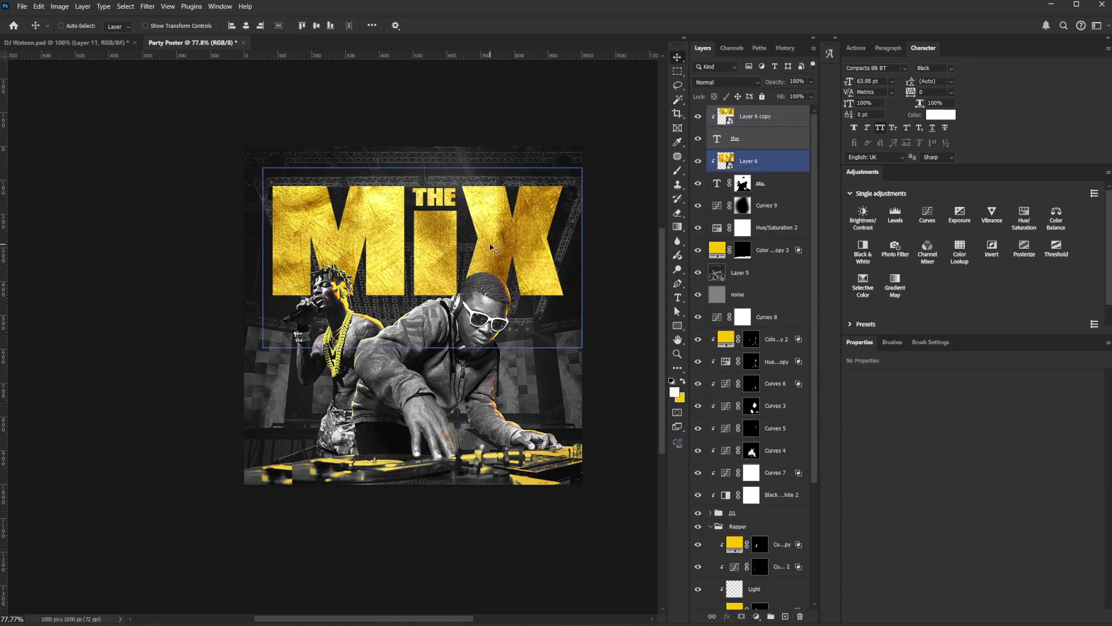
click(758, 142)
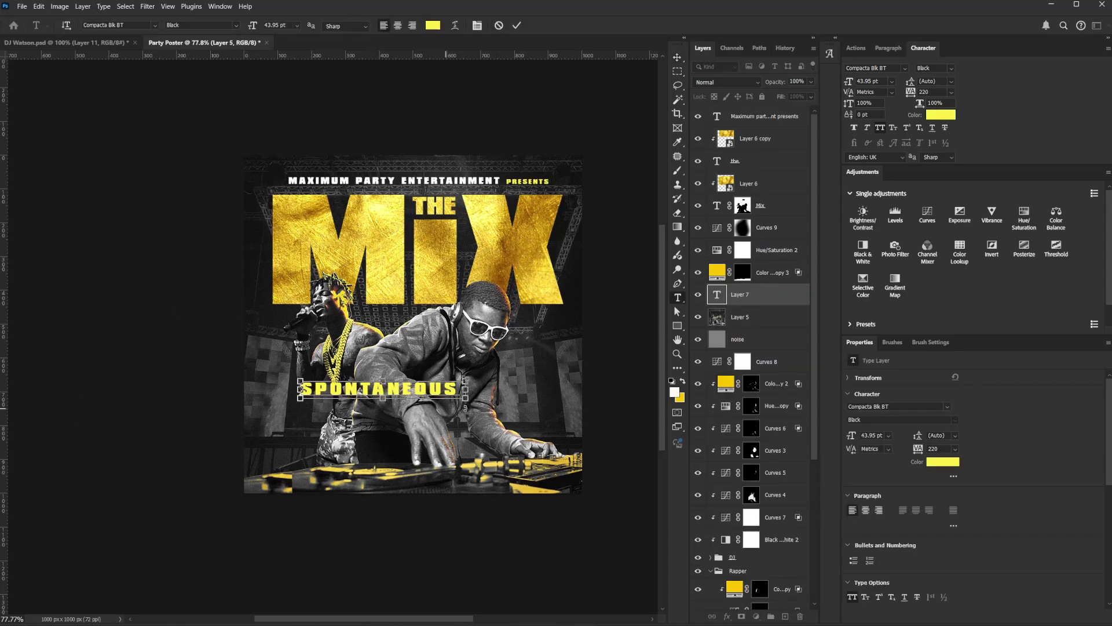
Turn off all caps for the Spontaneous text, set its font to Quillajas Script Italic and its tracking to 0.
key(ctrl+a)
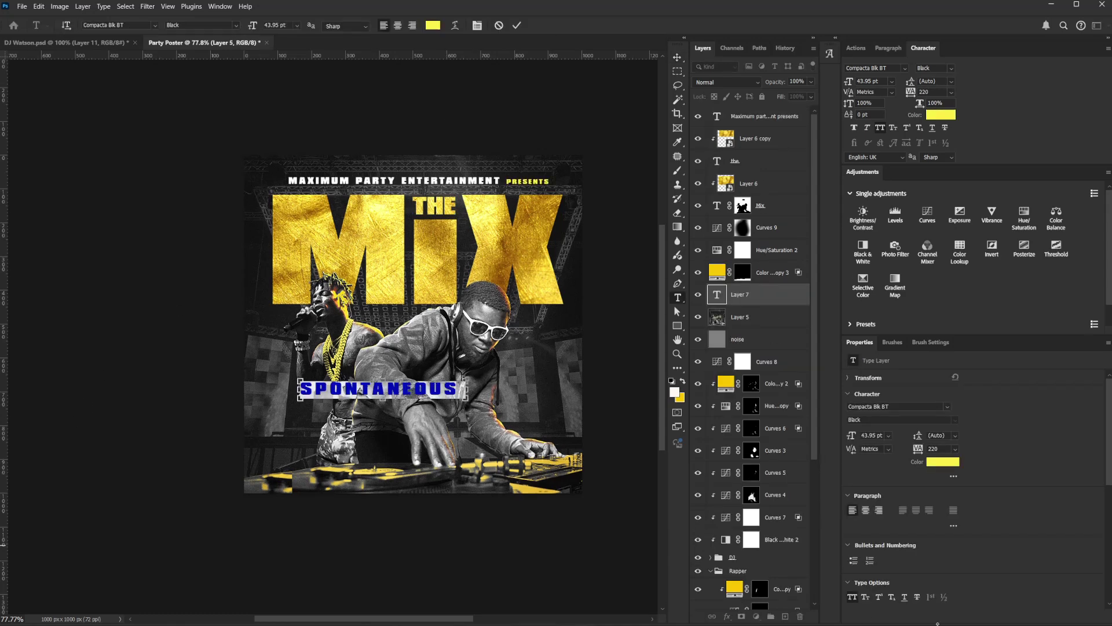
click(853, 598)
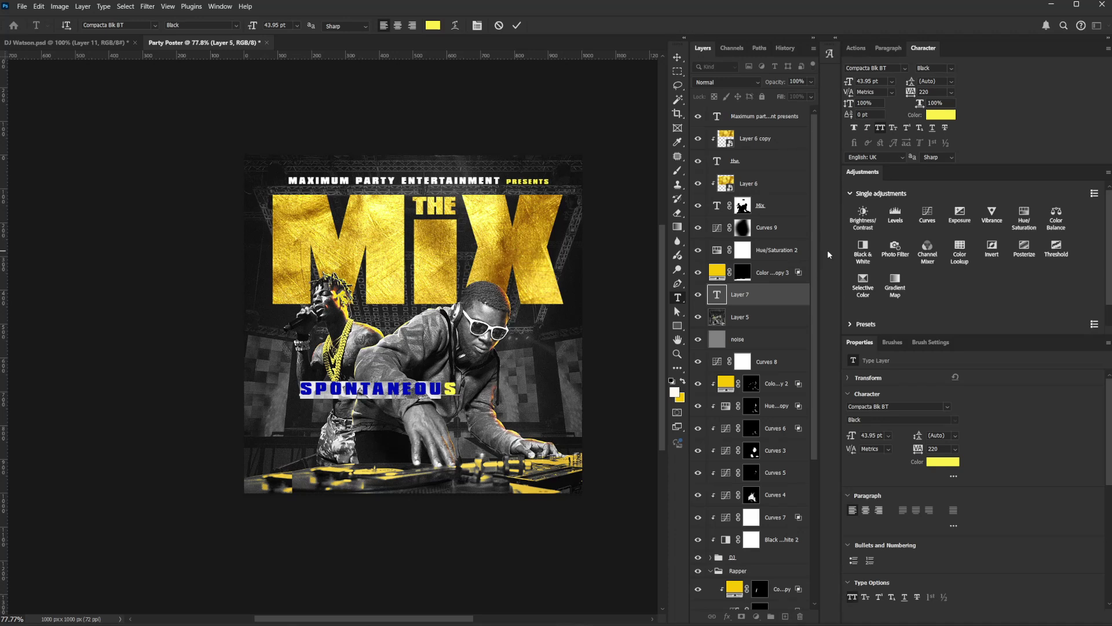
click(944, 409)
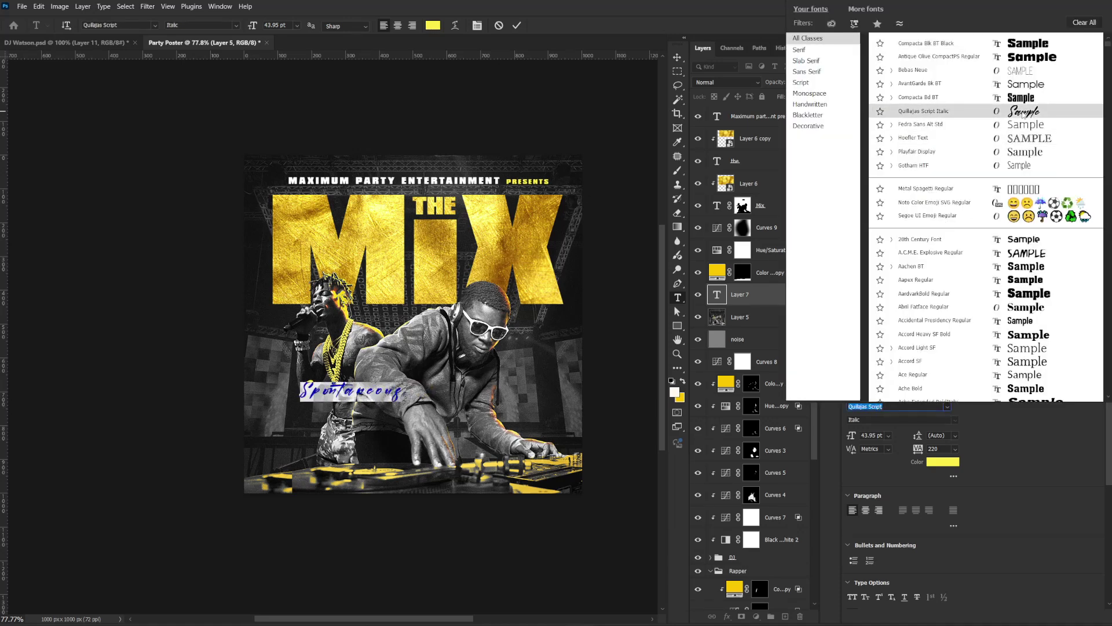
click(1023, 112)
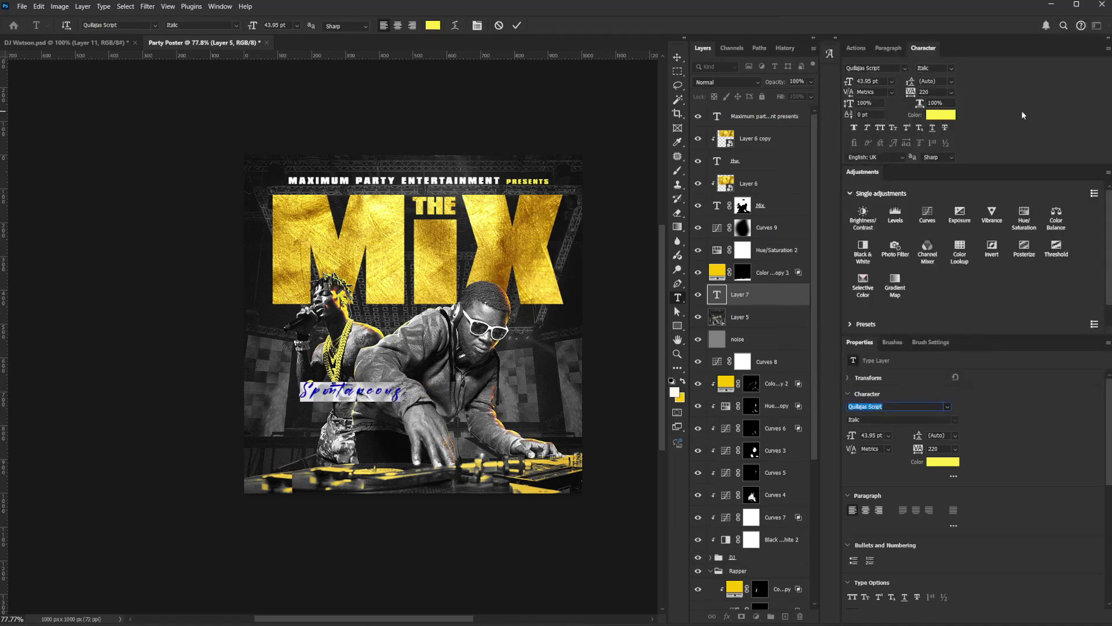
click(937, 449)
text(0)
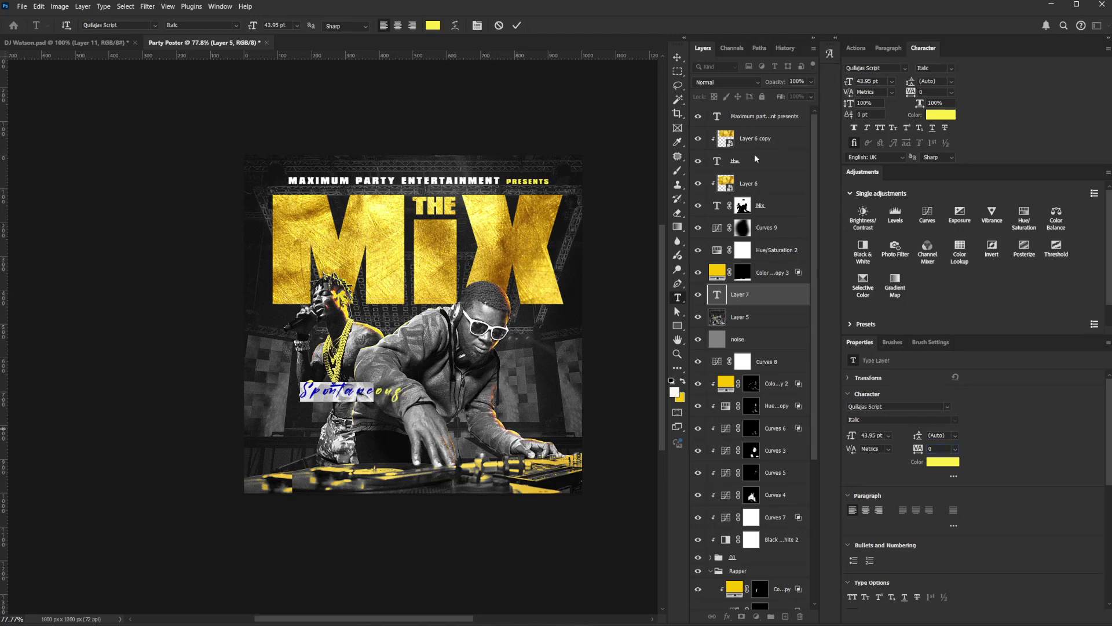
key(Return)
key(ctrl+Return)
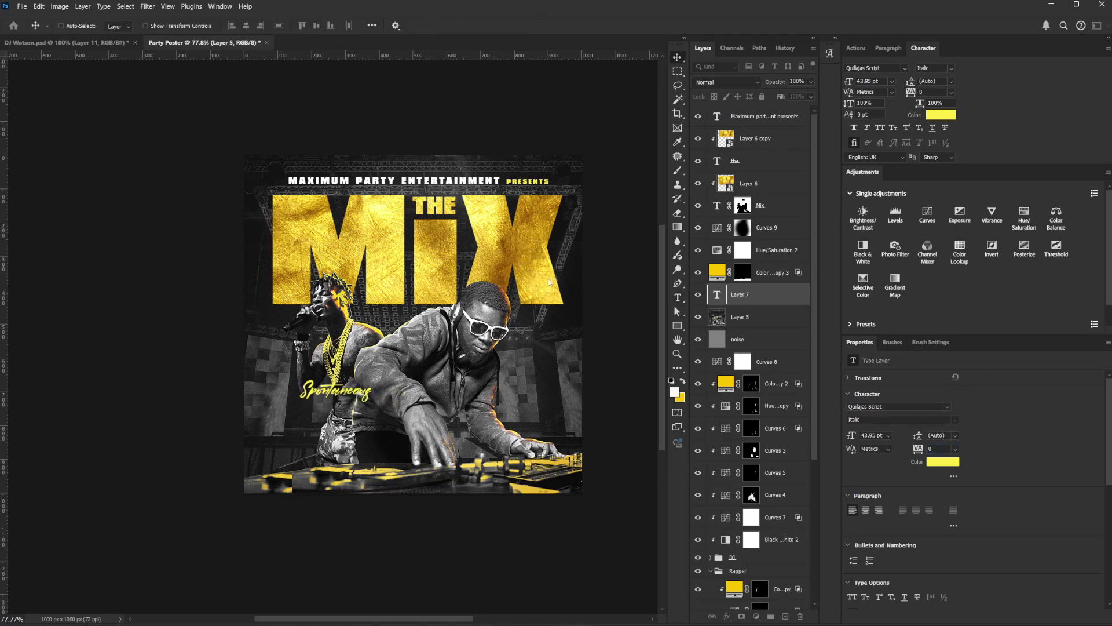
Enlarge the Spontaneous text to about 93 pt over the I and X of MIX, and bring its layer to the top of the stack.
key(ctrl+t)
drag(371, 379, 413, 368)
drag(456, 288, 466, 242)
key(Return)
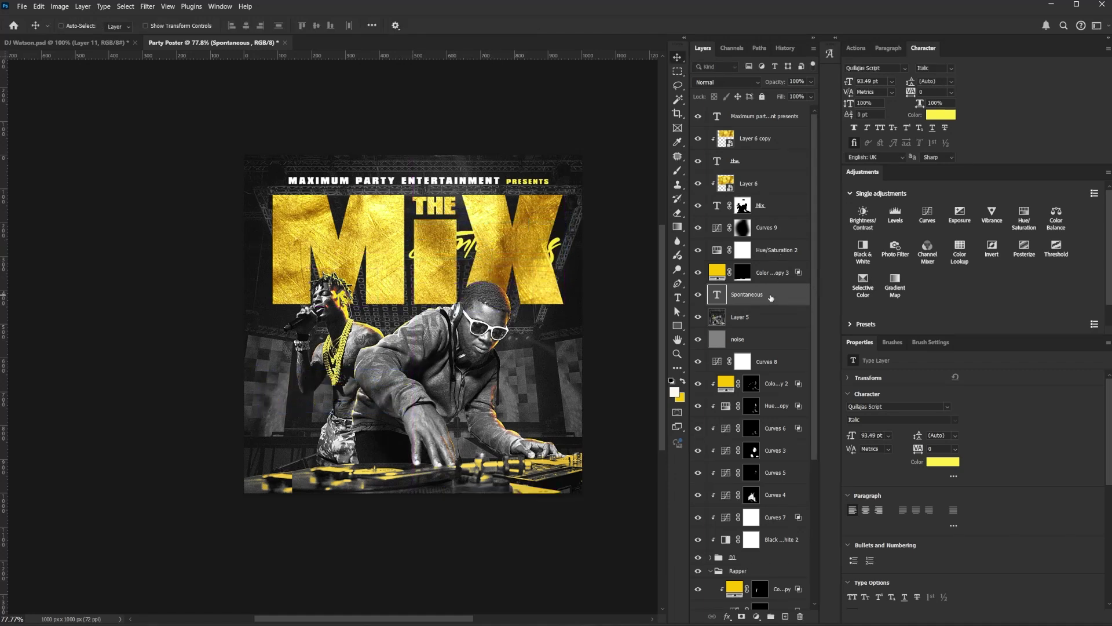
drag(768, 293, 763, 109)
Scale the Spontaneous text to about 82% and nudge it down 8 px over the I and X.
key(ctrl+t)
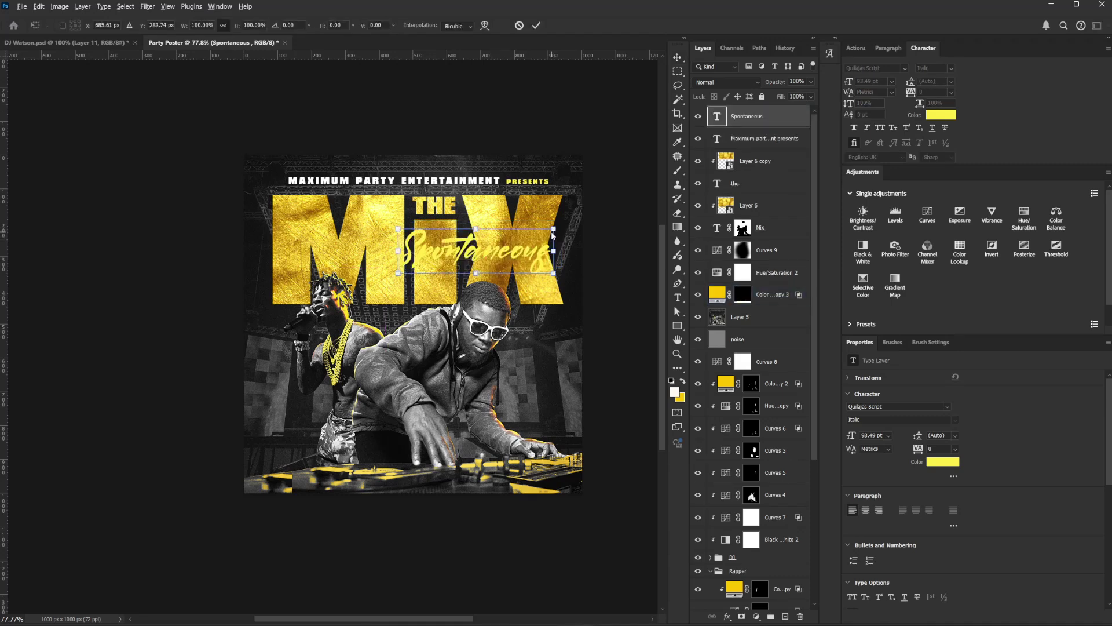
drag(554, 273, 542, 241)
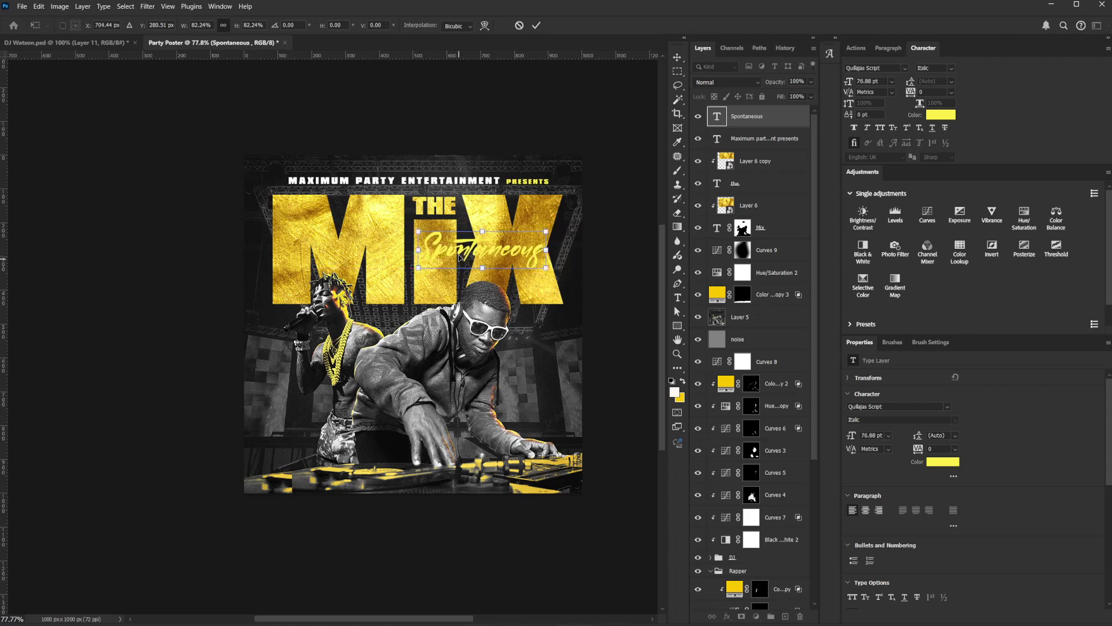
key(Down)
key(Down)
key(Down)
key(Down)
key(Down)
key(Down)
key(Down)
key(Down)
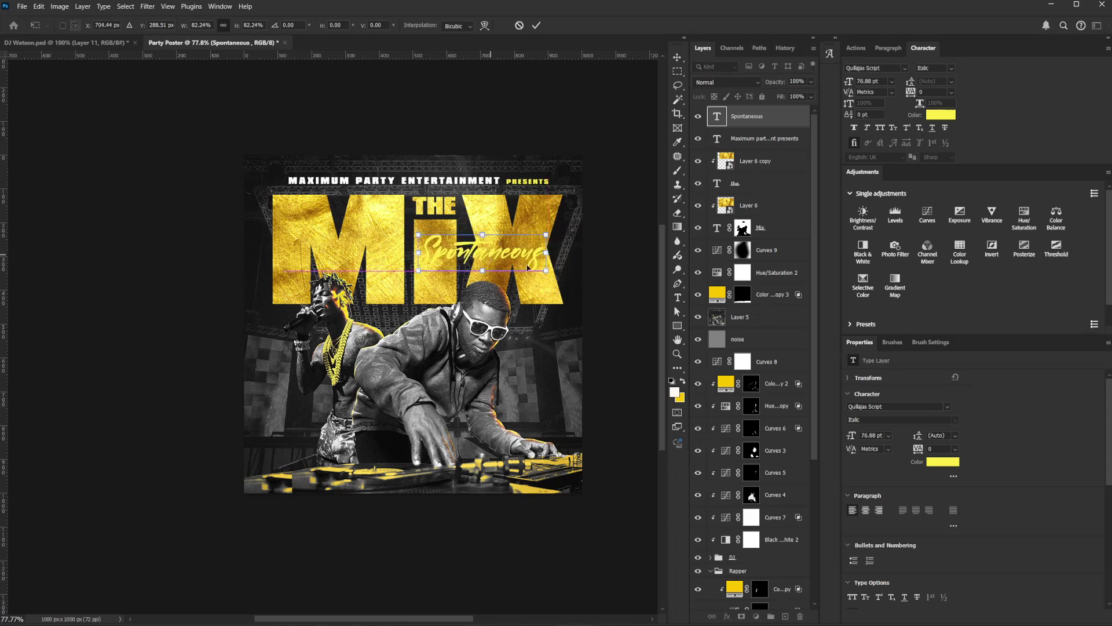
Skew the Spontaneous text vertically by about -7.35° so the word slants upward to the right, and apply the transform.
right_click(532, 259)
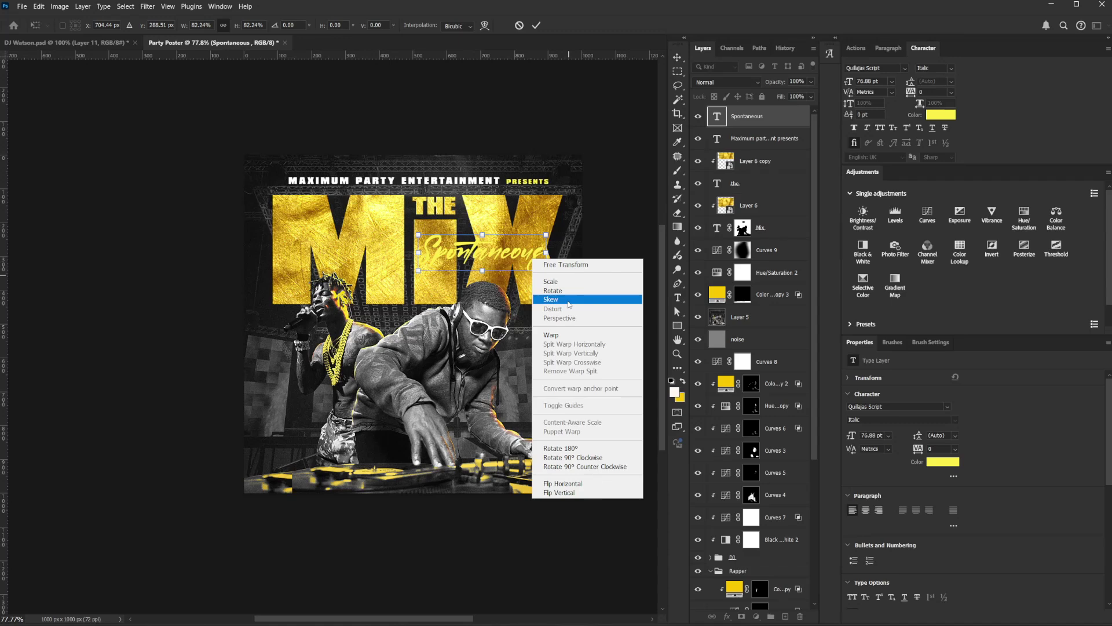
click(568, 303)
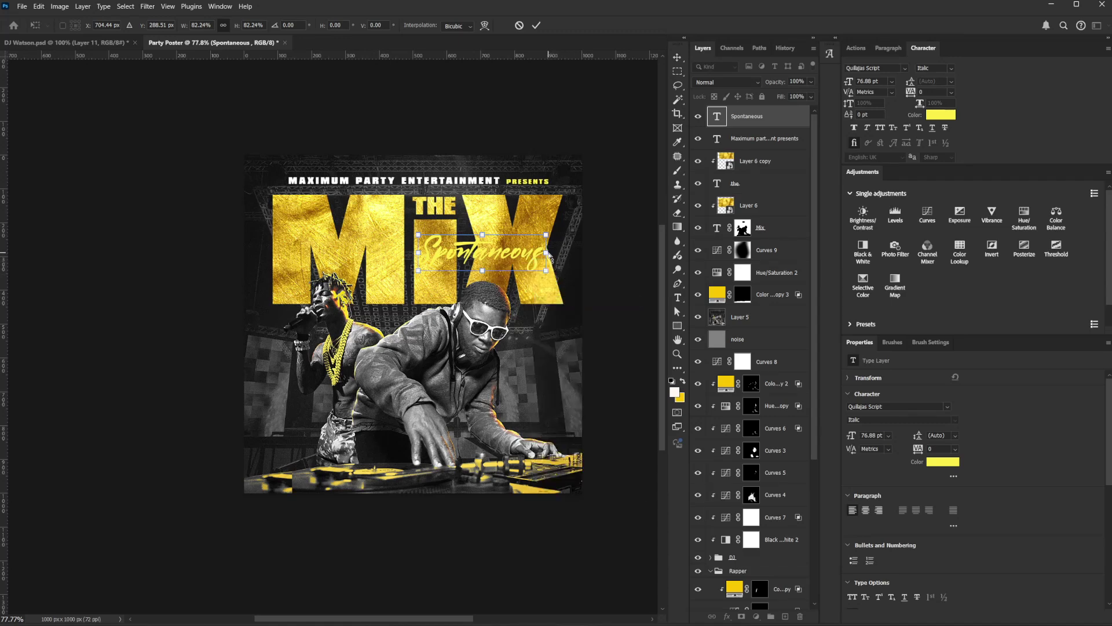
drag(549, 254, 515, 257)
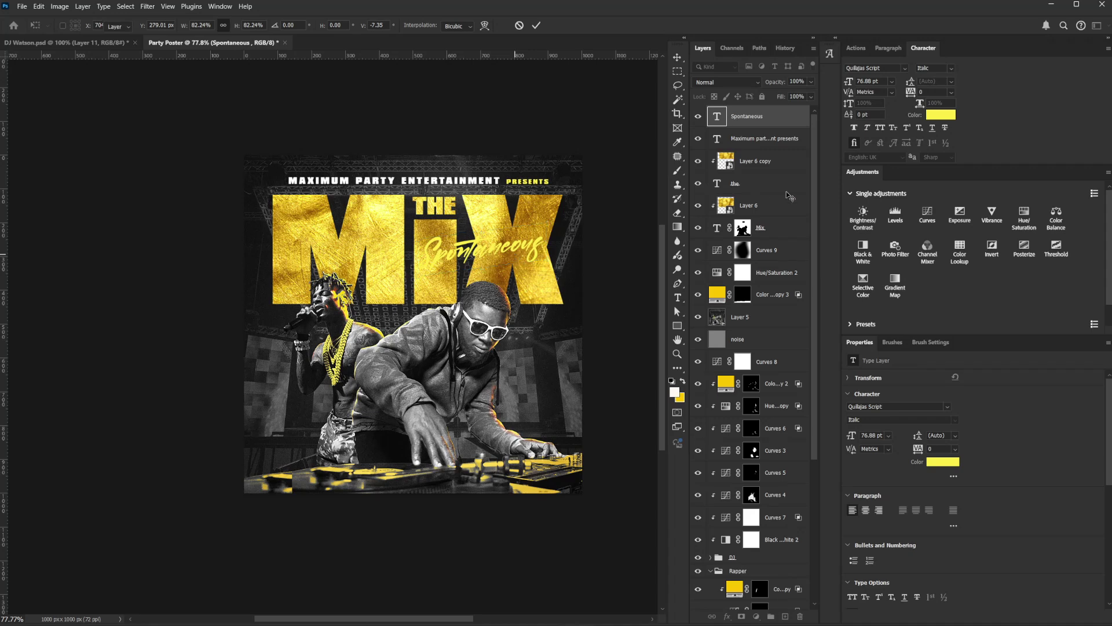
key(Return)
Change the Spontaneous text color to black.
click(939, 461)
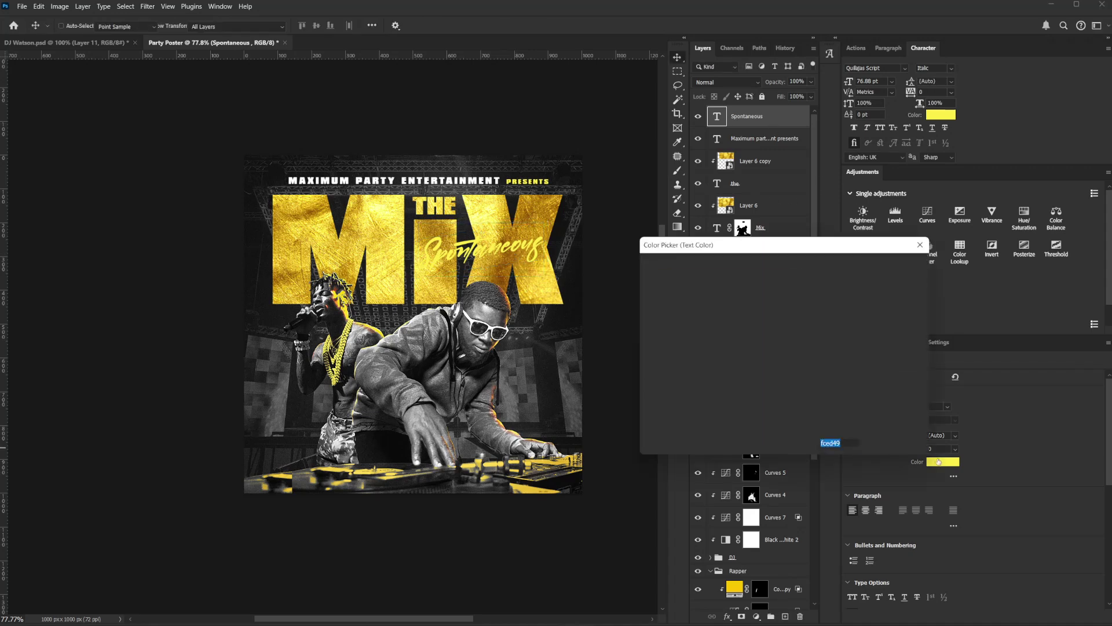
click(647, 408)
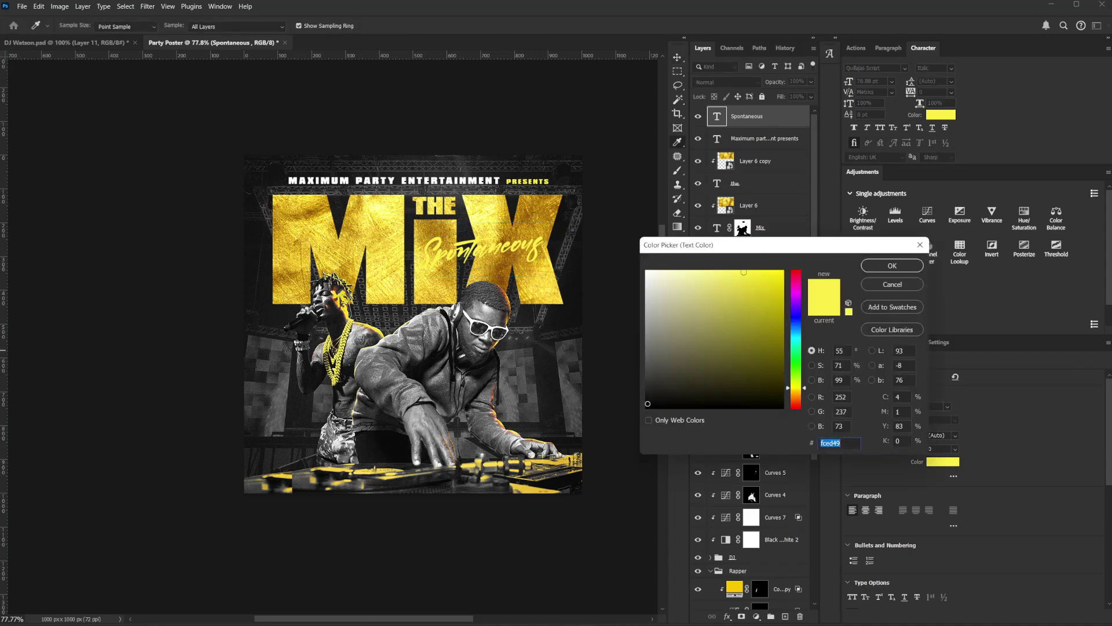
click(892, 264)
Duplicate the Spontaneous text layer directly beneath the original and convert the copy to a shape.
click(718, 187)
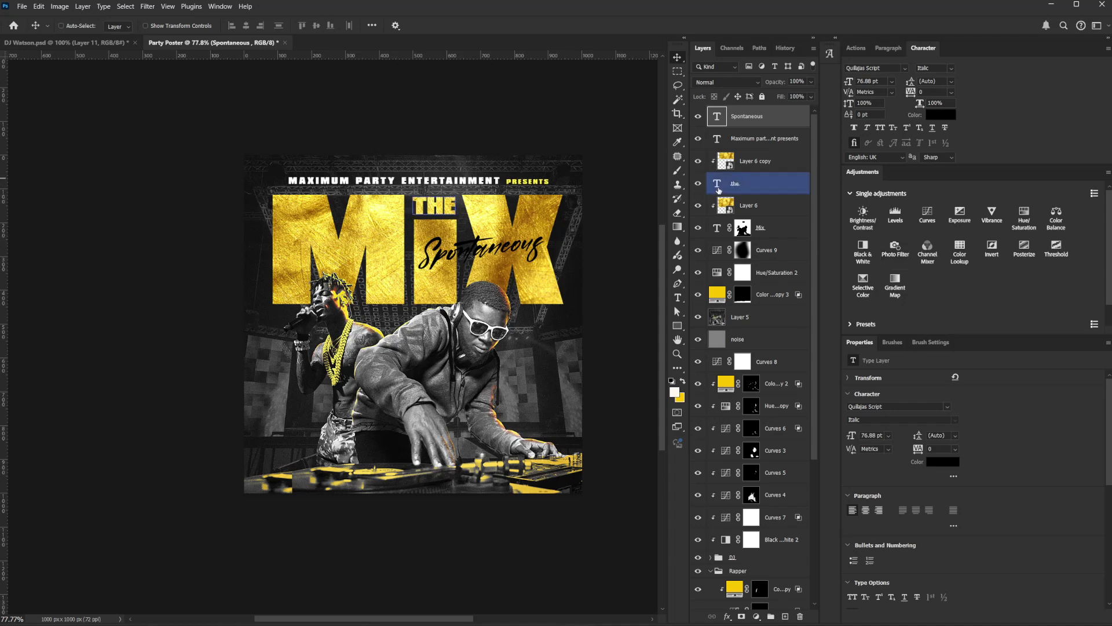
click(753, 161)
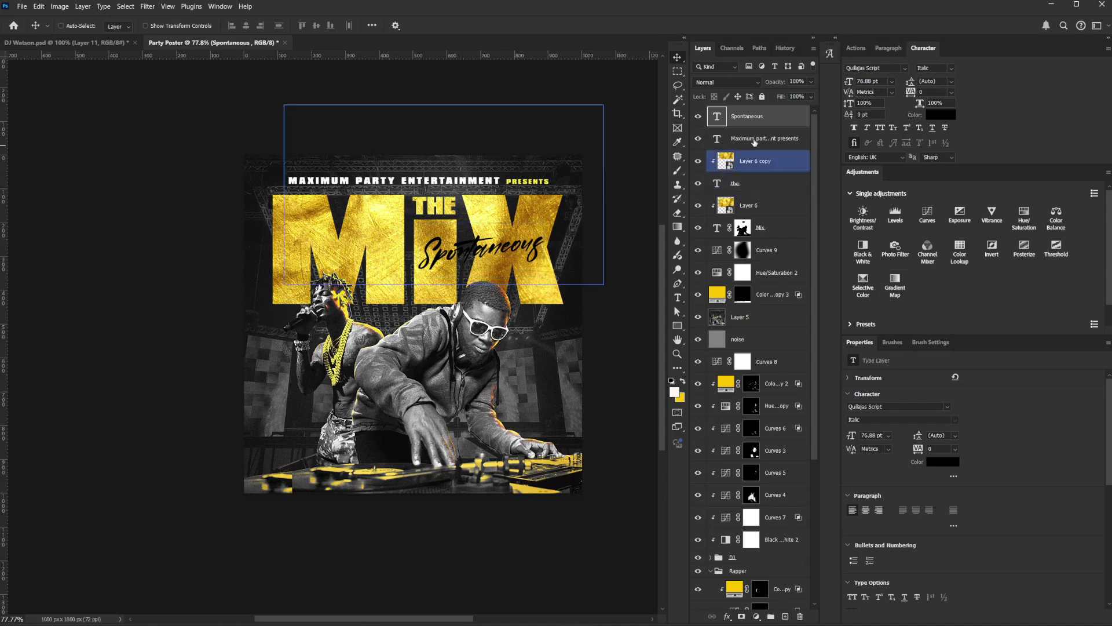
click(761, 118)
drag(768, 123, 766, 213)
mouse_move(768, 135)
mouse_down()
mouse_move(810, 124)
mouse_move(773, 145)
mouse_up()
right_click(751, 140)
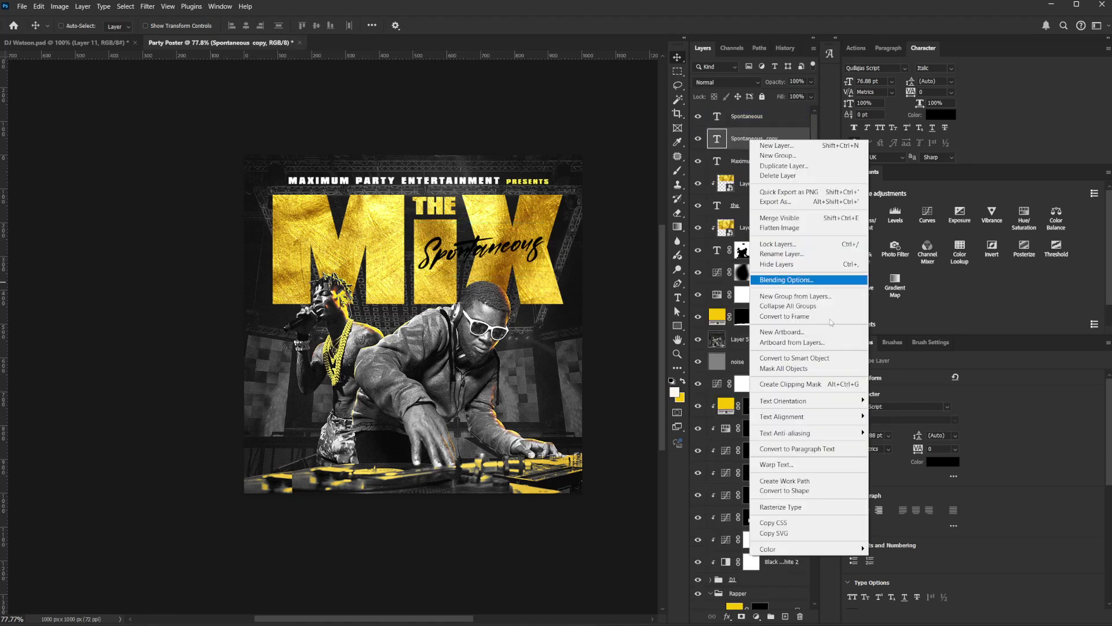
click(807, 491)
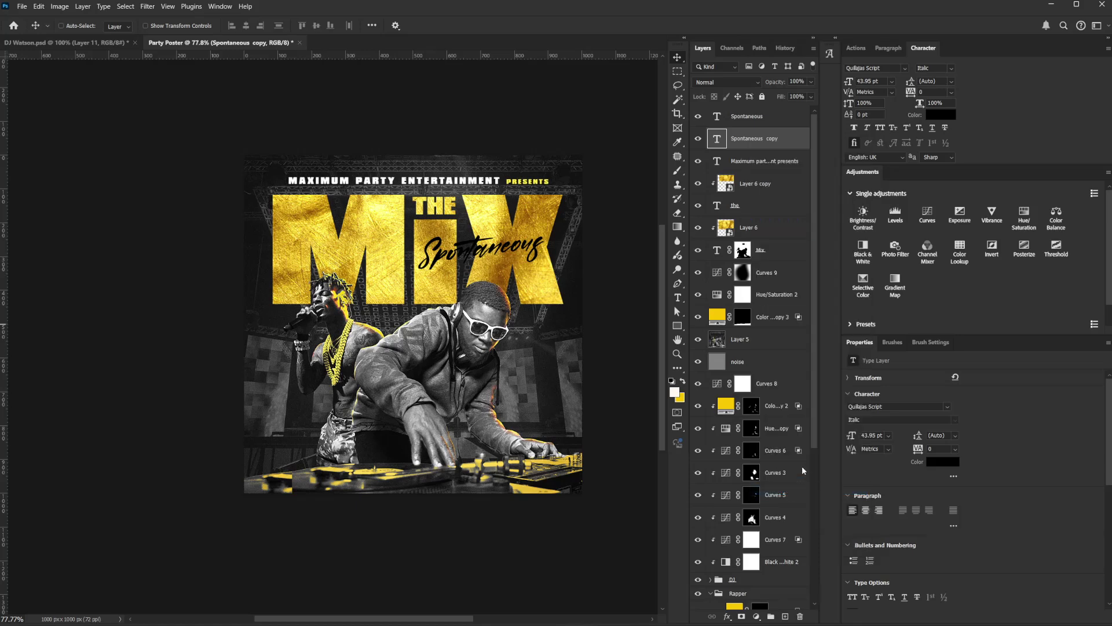
Give the Spontaneous copy shape a white fill and a white stroke of about 36.5 px.
right_click(677, 326)
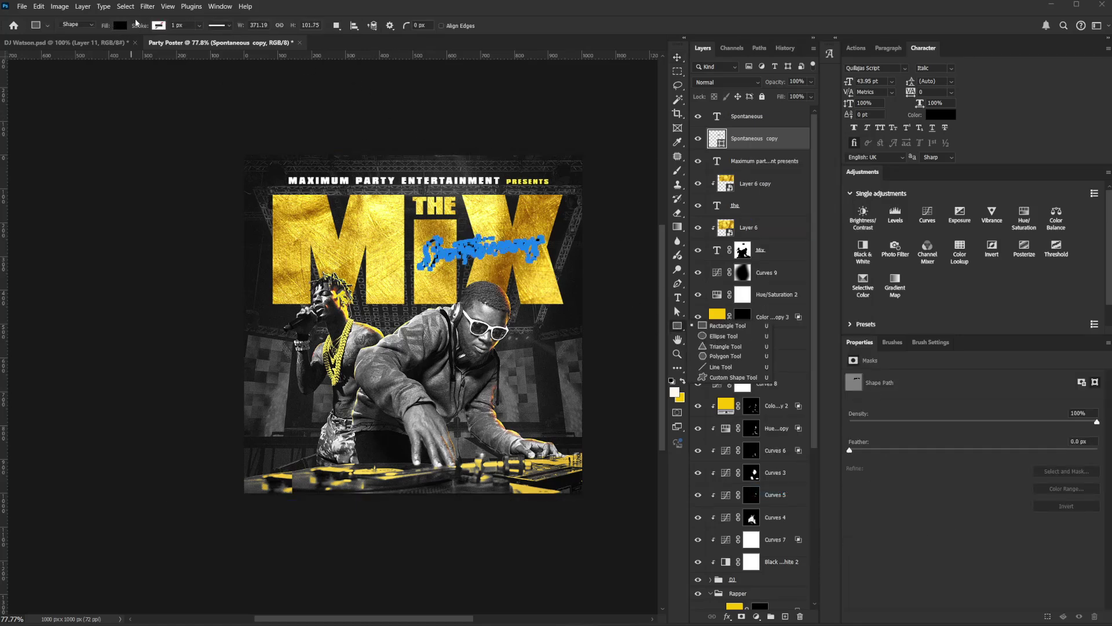
click(120, 25)
click(74, 82)
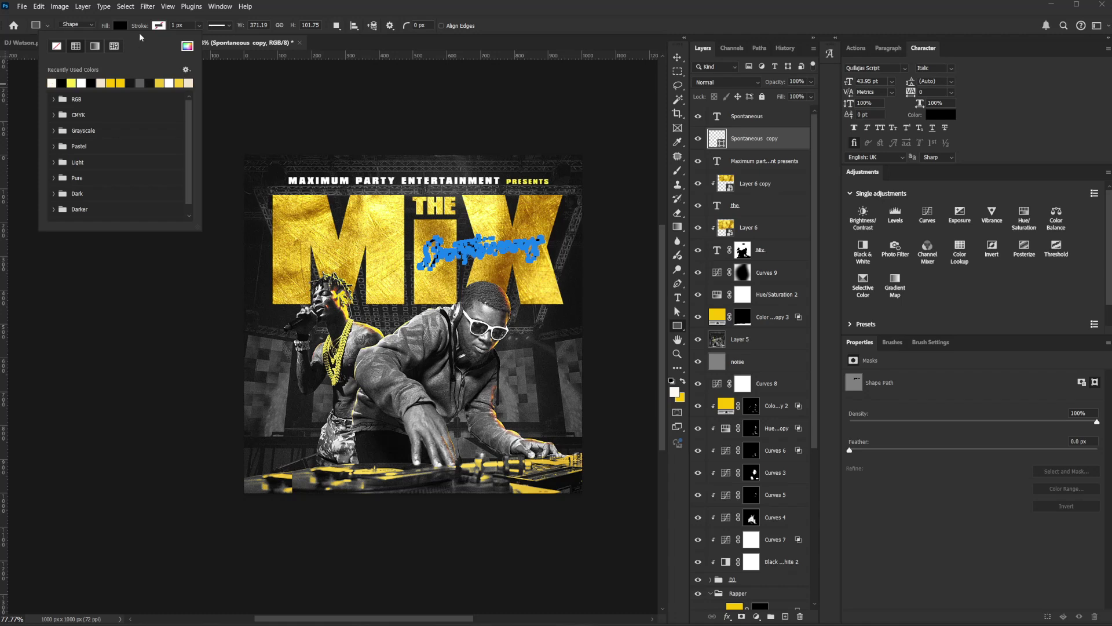
click(158, 25)
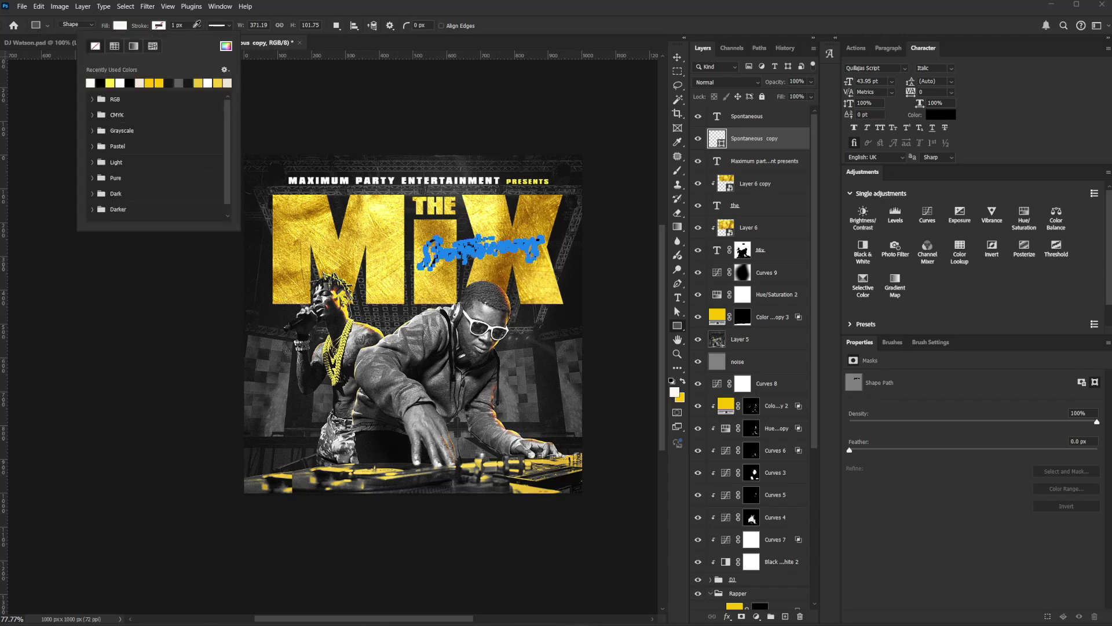
click(198, 25)
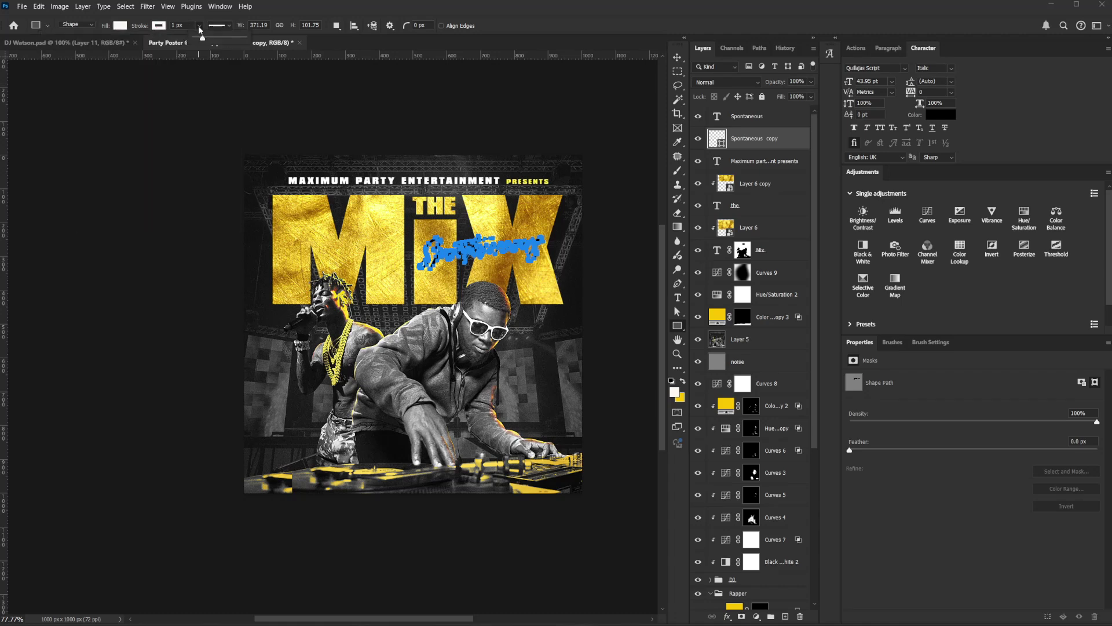
drag(203, 39, 230, 39)
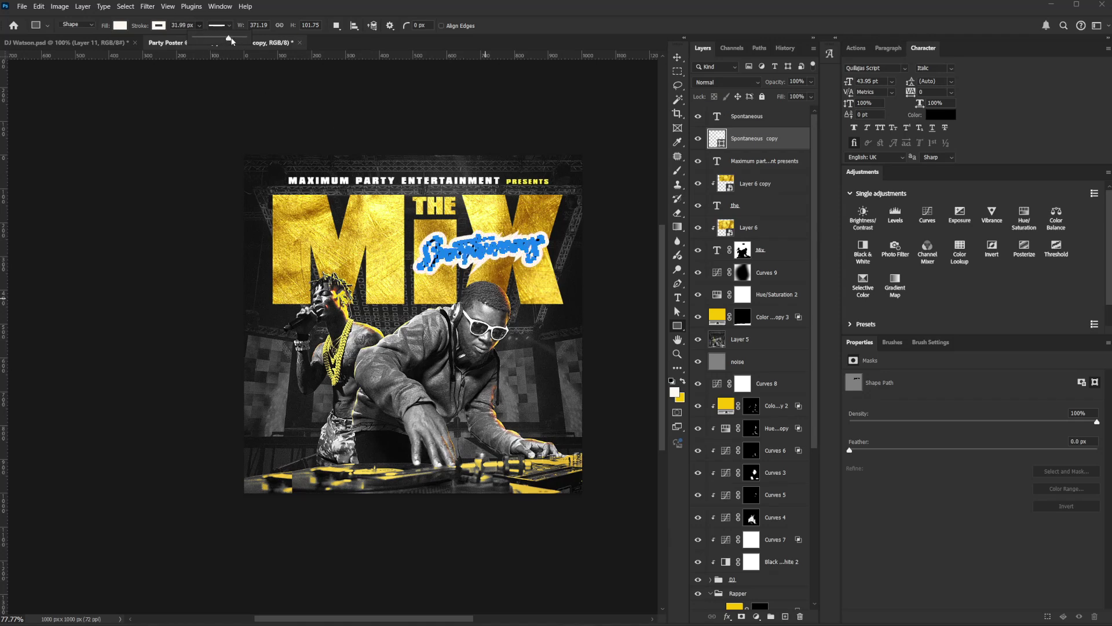
drag(232, 39, 233, 39)
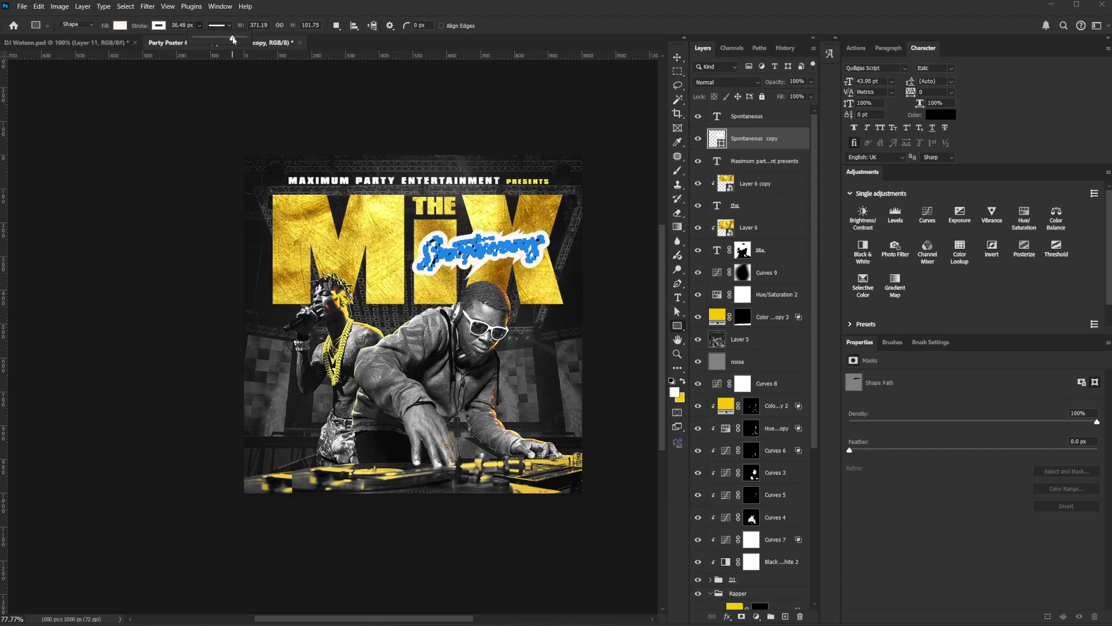
Set the corners of the Spontaneous copy's stroke to round.
click(217, 26)
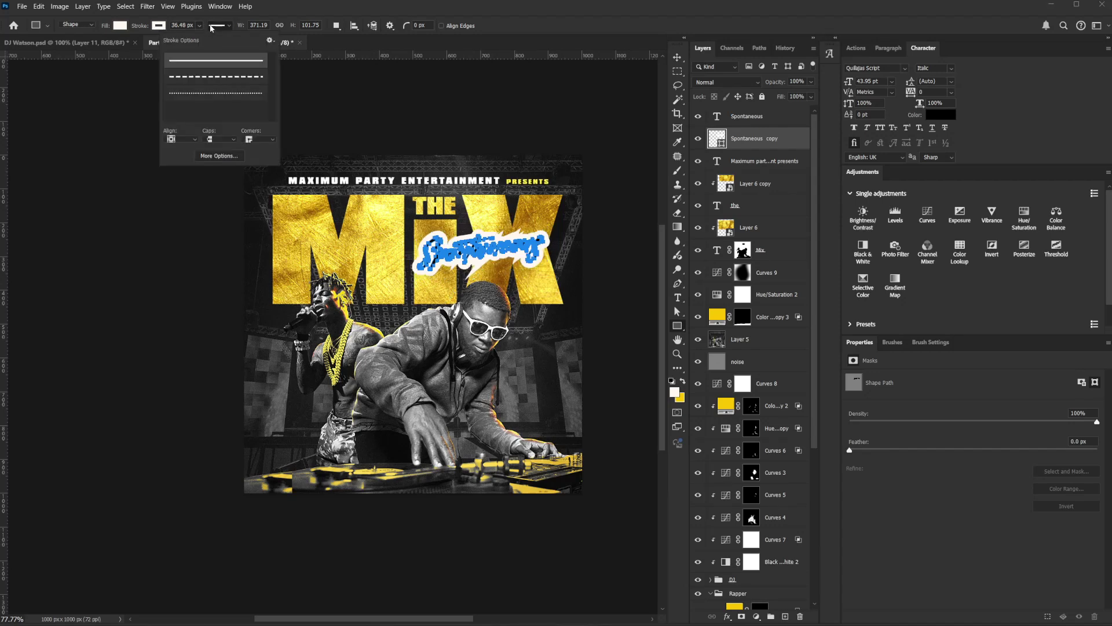
click(255, 141)
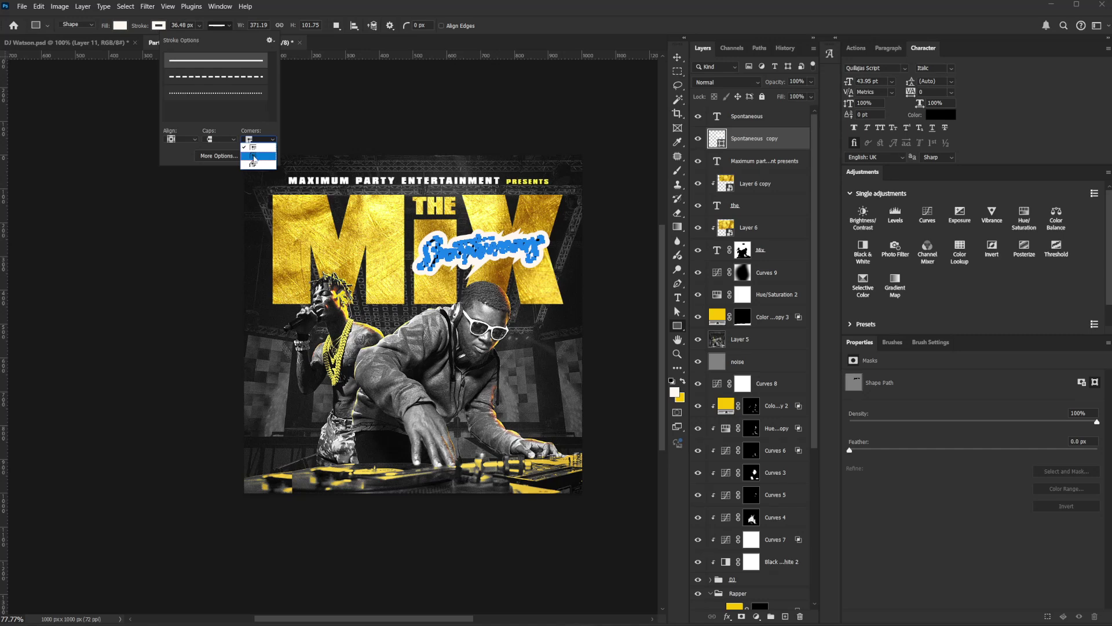
click(254, 156)
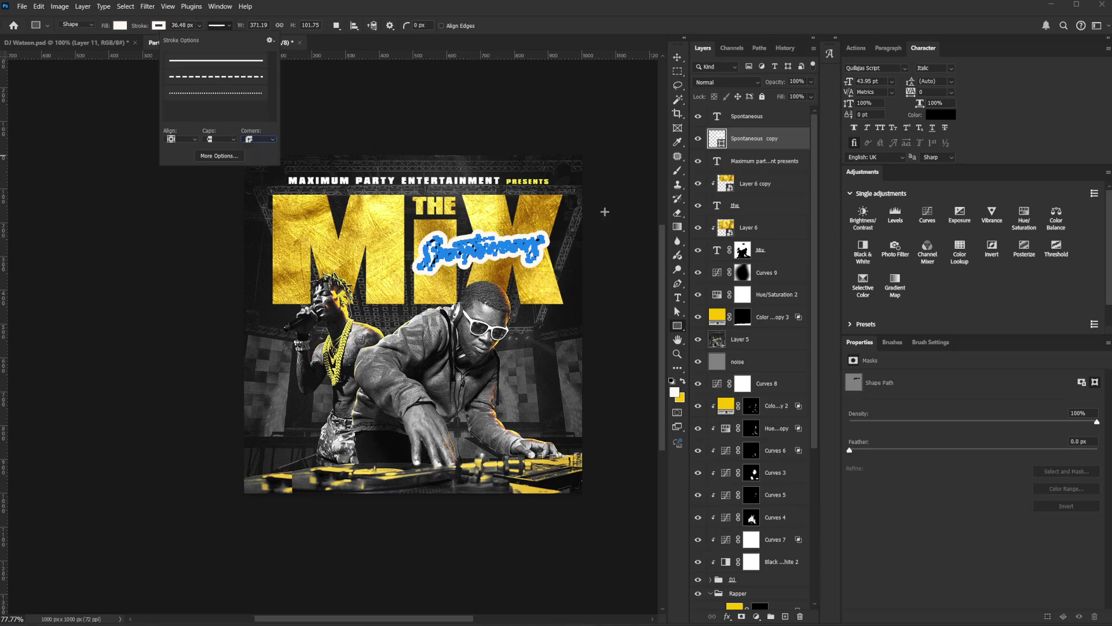
Convert the outlined Spontaneous copy layer to a smart object.
click(740, 144)
right_click(768, 142)
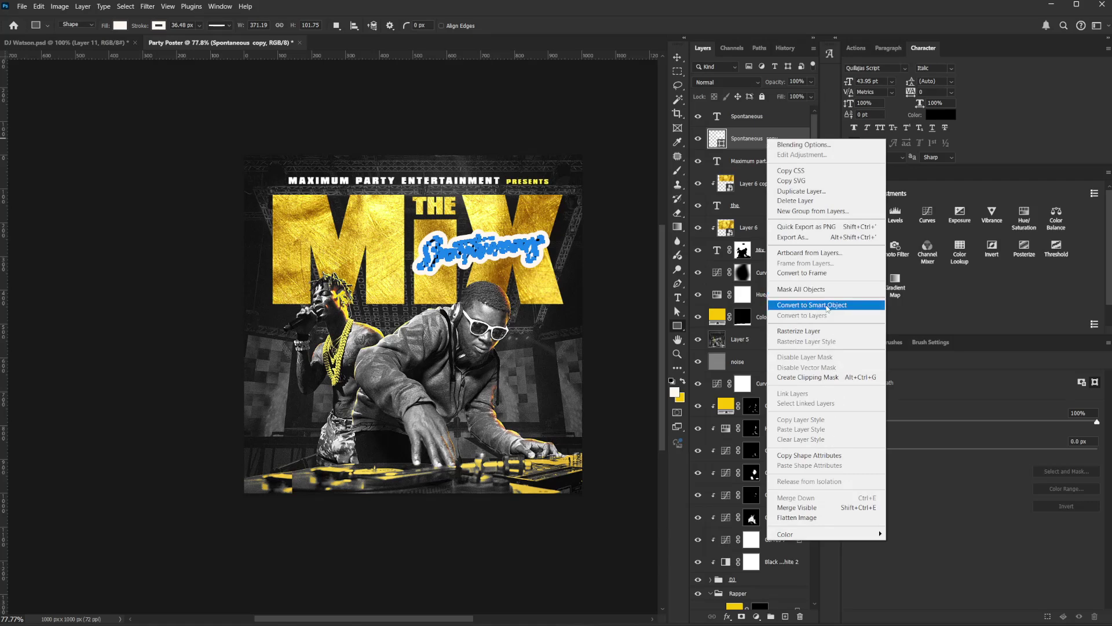
click(822, 305)
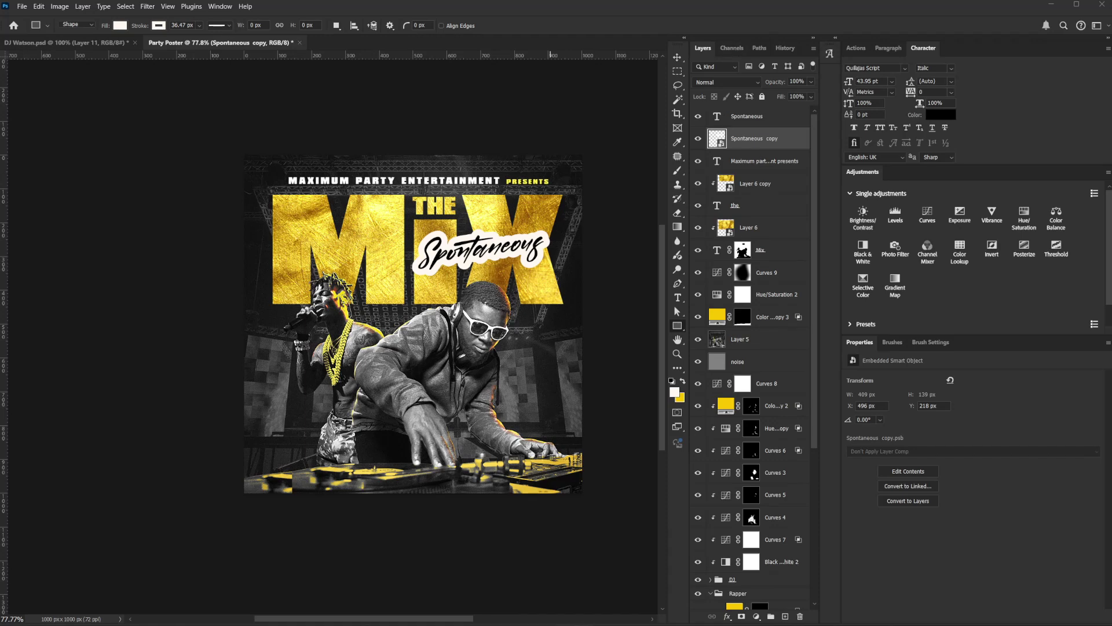
Add a wrinkled paper texture clipped to the Spontaneous copy, and position it behind the script word at about 100% scale.
drag(232, 254, 446, 260)
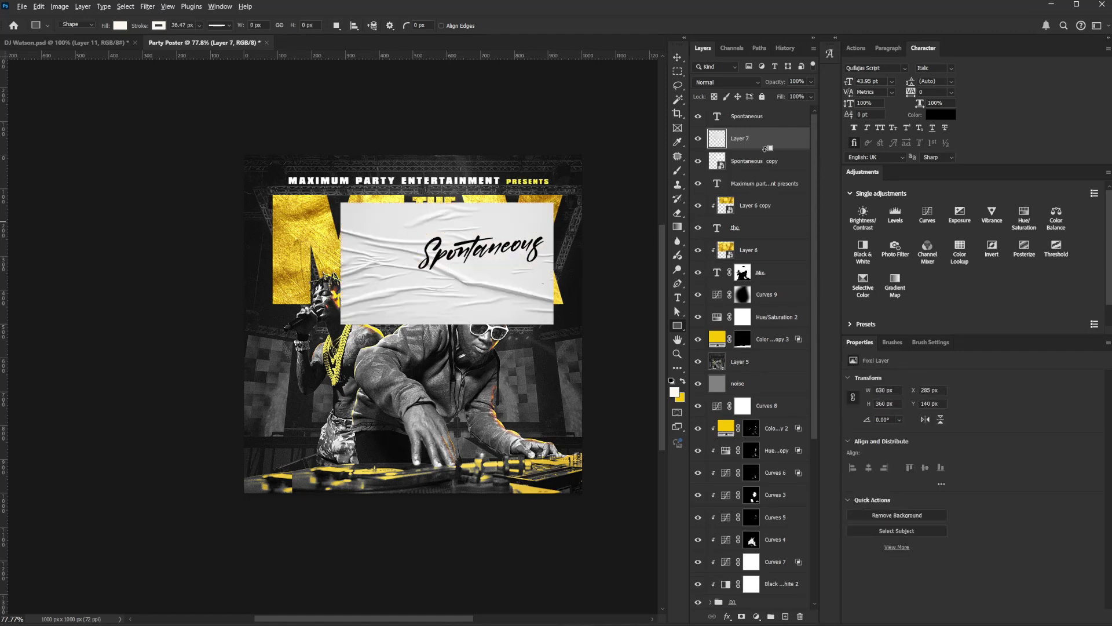
alt+click(767, 148)
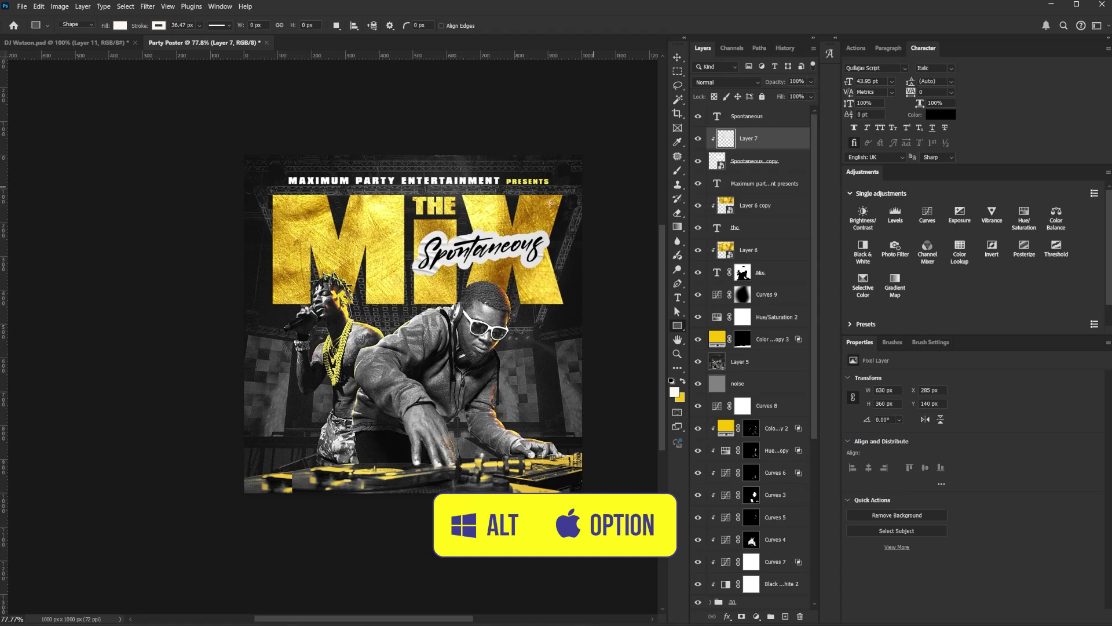
key(v)
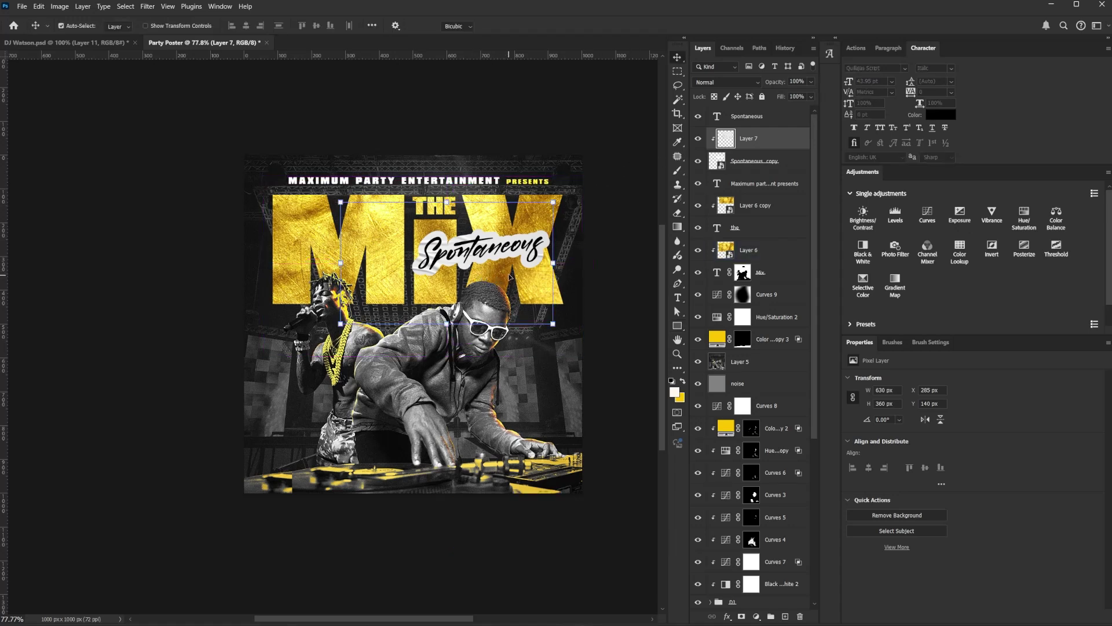
key(ctrl+t)
drag(510, 277, 552, 271)
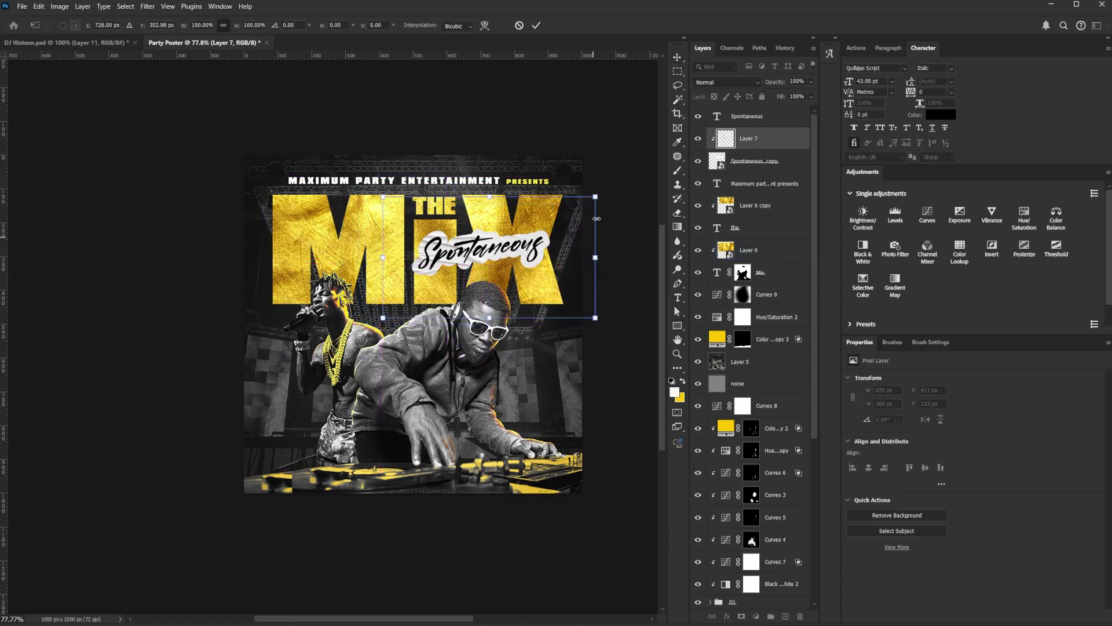
mouse_move(595, 203)
mouse_down()
mouse_move(608, 197)
mouse_move(596, 206)
mouse_up()
drag(561, 262, 537, 250)
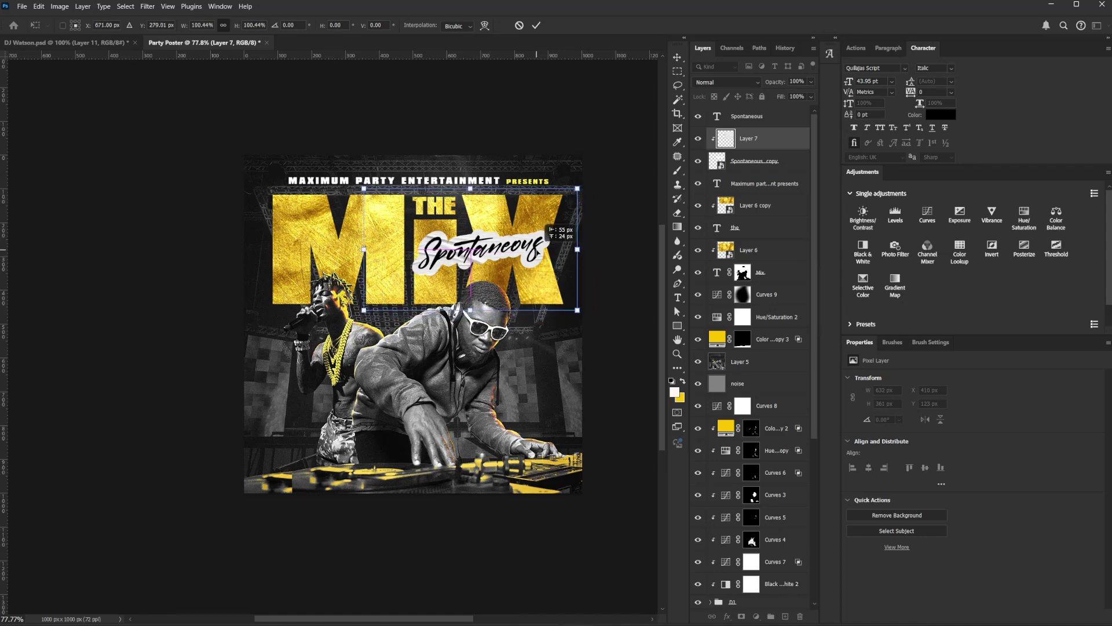
key(Return)
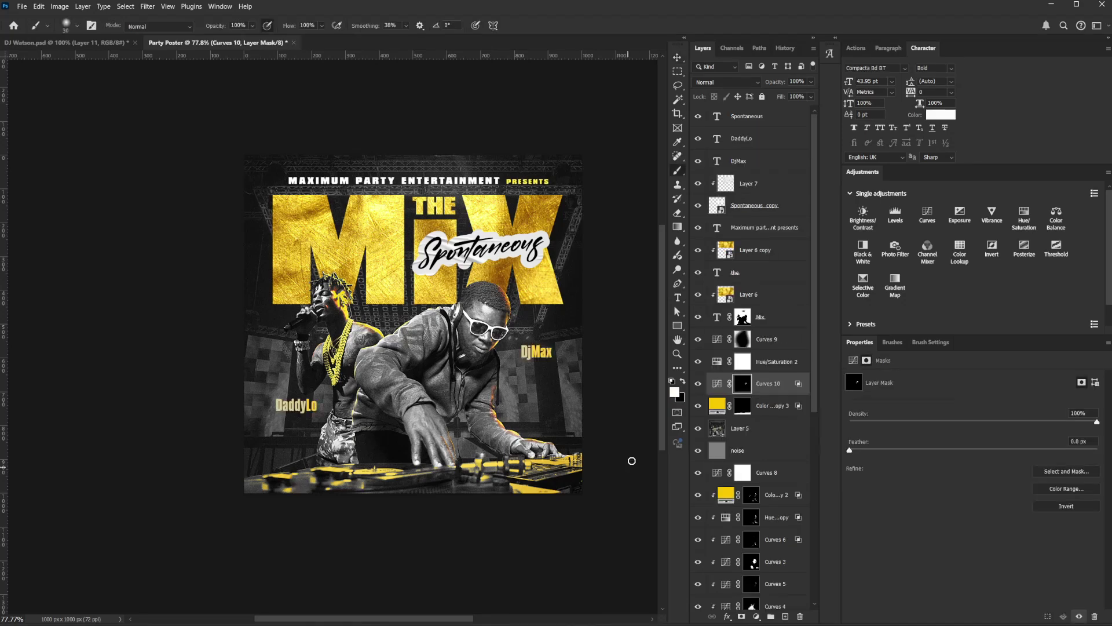
Target the layer mask of Color Fill 1 copy 3 and choose the hard round brush tip with 100% hardness.
click(718, 410)
scroll(484, 325, up, 5)
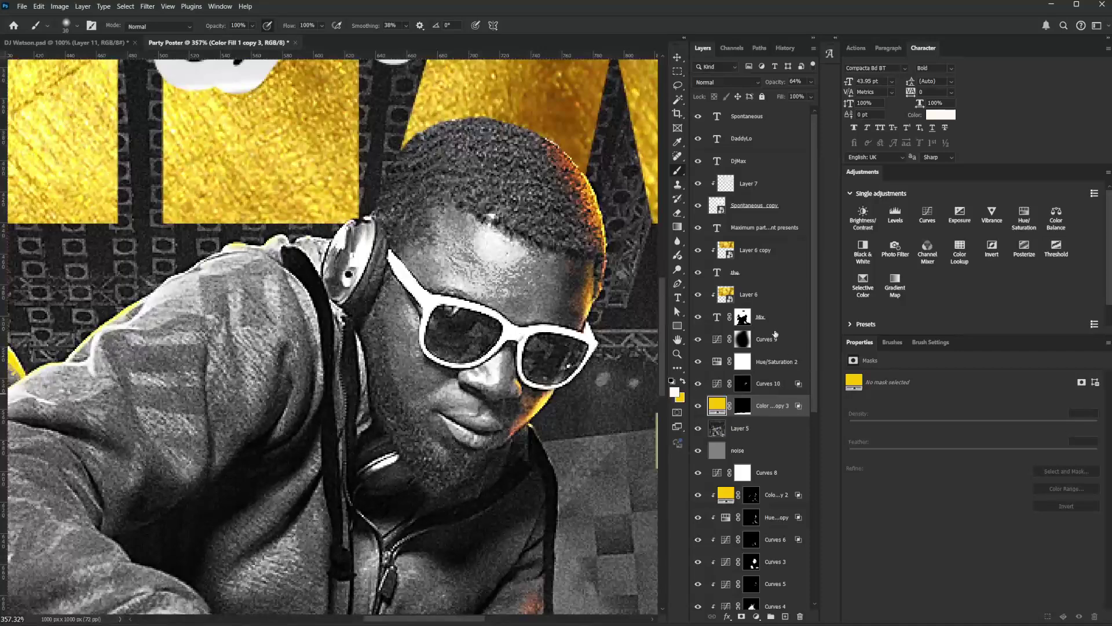
click(742, 406)
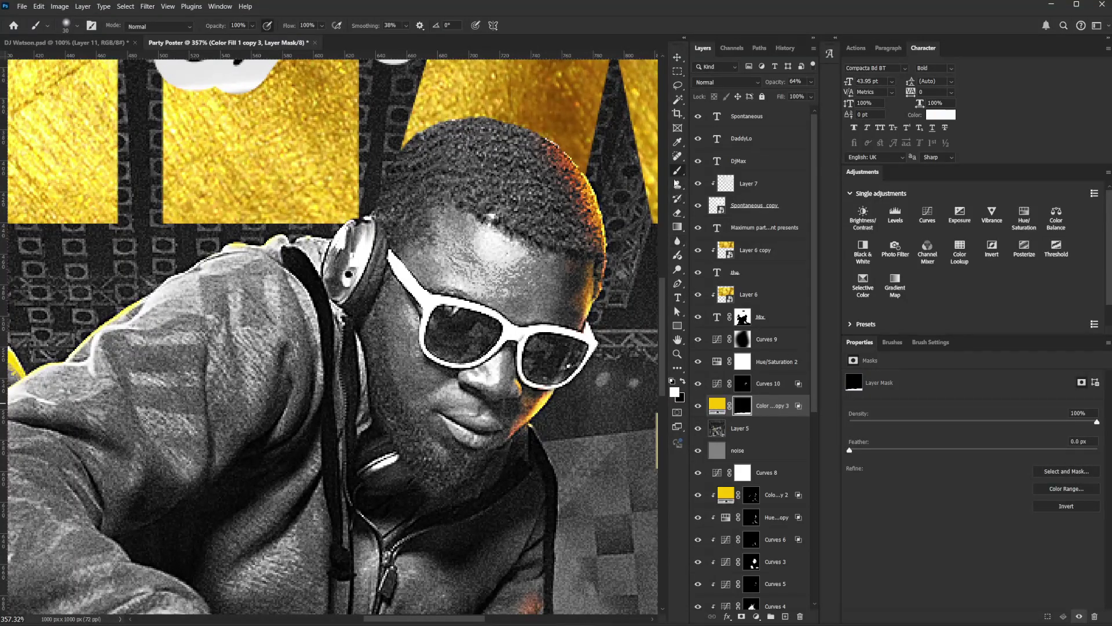
key(bracketleft)
key(bracketleft)
key(bracketleft)
key(bracketleft)
click(932, 342)
click(947, 365)
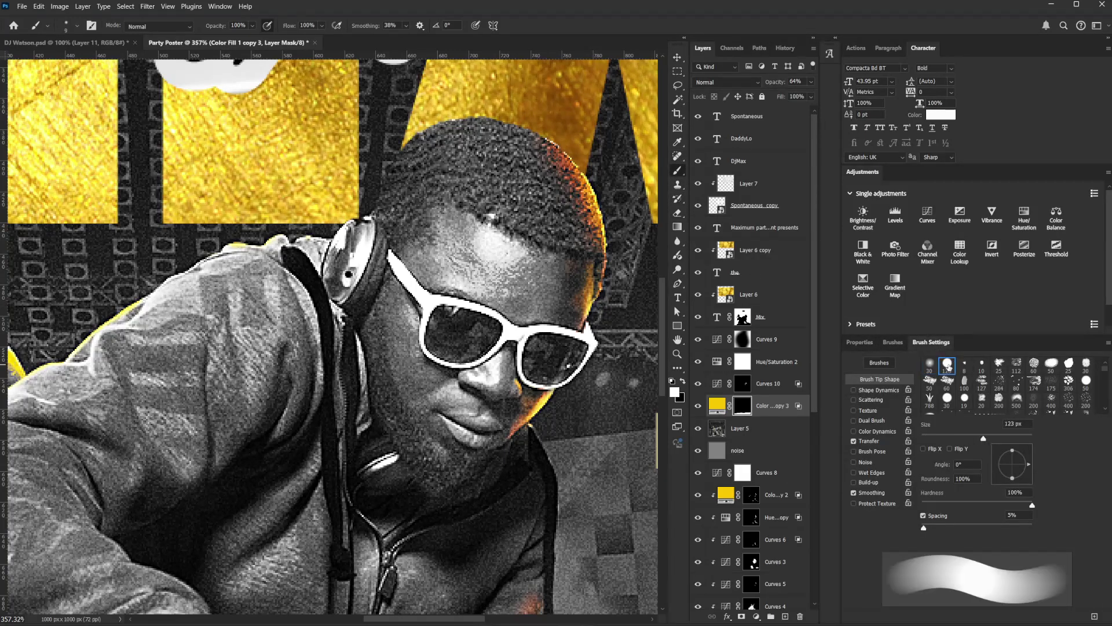
Reduce the brush size to 8 px and turn off pen pressure control of opacity.
key(bracketleft)
key(bracketleft)
key(bracketleft)
key(bracketleft)
key(bracketleft)
key(bracketleft)
key(bracketleft)
key(bracketleft)
key(bracketleft)
key(bracketleft)
key(bracketleft)
key(bracketleft)
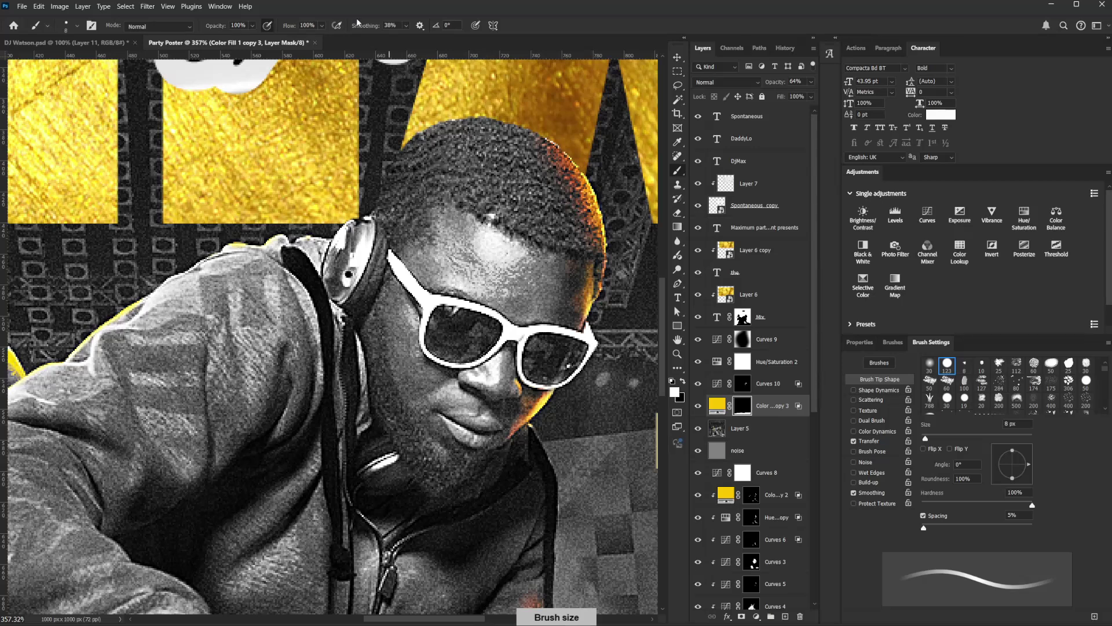
click(269, 25)
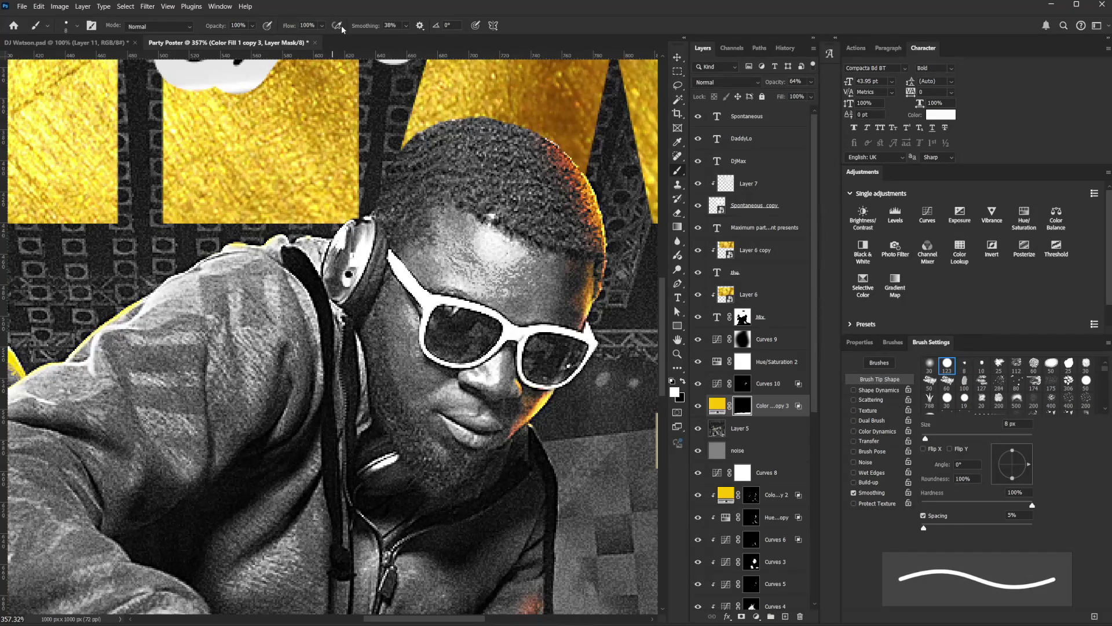
Paint white on the Color Fill 1 copy 3 mask to turn the sunglasses' arm and the lens frame nearest the headphones yellow.
click(321, 25)
mouse_move(388, 252)
mouse_down()
mouse_move(430, 297)
mouse_move(421, 333)
mouse_move(426, 303)
mouse_move(391, 252)
mouse_move(425, 291)
mouse_move(421, 338)
mouse_move(442, 298)
mouse_move(505, 316)
mouse_move(488, 354)
mouse_move(466, 365)
mouse_move(430, 354)
mouse_move(468, 367)
mouse_up()
key(ctrl+z)
key(bracketleft)
key(bracketleft)
key(bracketleft)
key(bracketleft)
key(bracketleft)
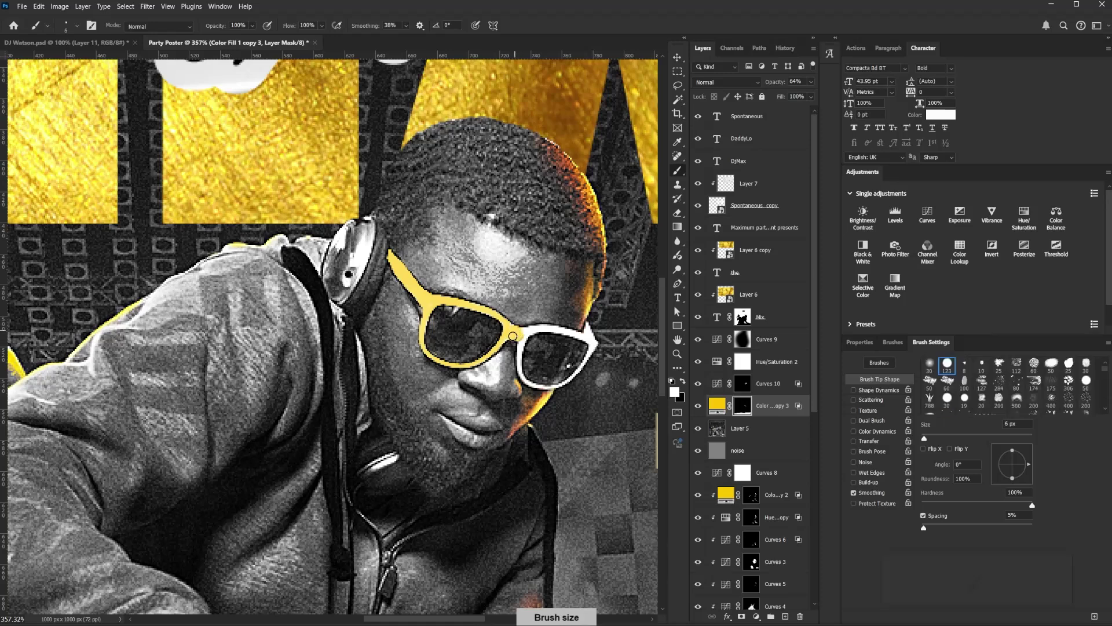
Paint the rest of the sunglasses frame yellow on the mask, finishing the thin edges with a 3 px brush.
key(bracketright)
key(bracketright)
mouse_move(518, 332)
mouse_down()
mouse_move(590, 330)
mouse_move(589, 356)
mouse_up()
key(bracketleft)
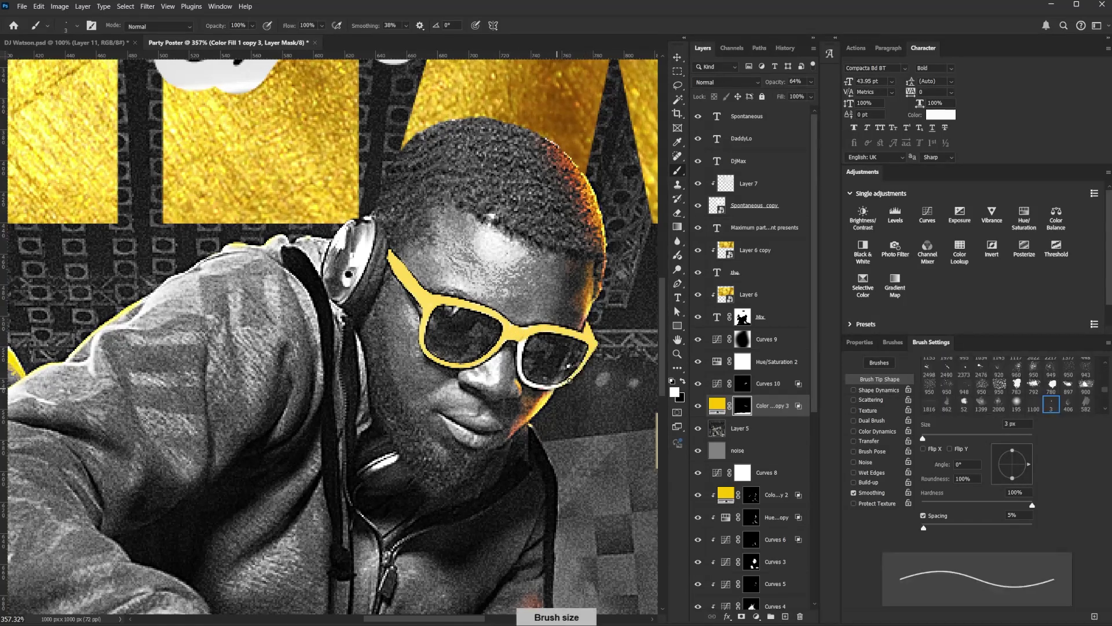
mouse_move(525, 341)
mouse_down()
mouse_move(522, 374)
mouse_move(541, 388)
mouse_up()
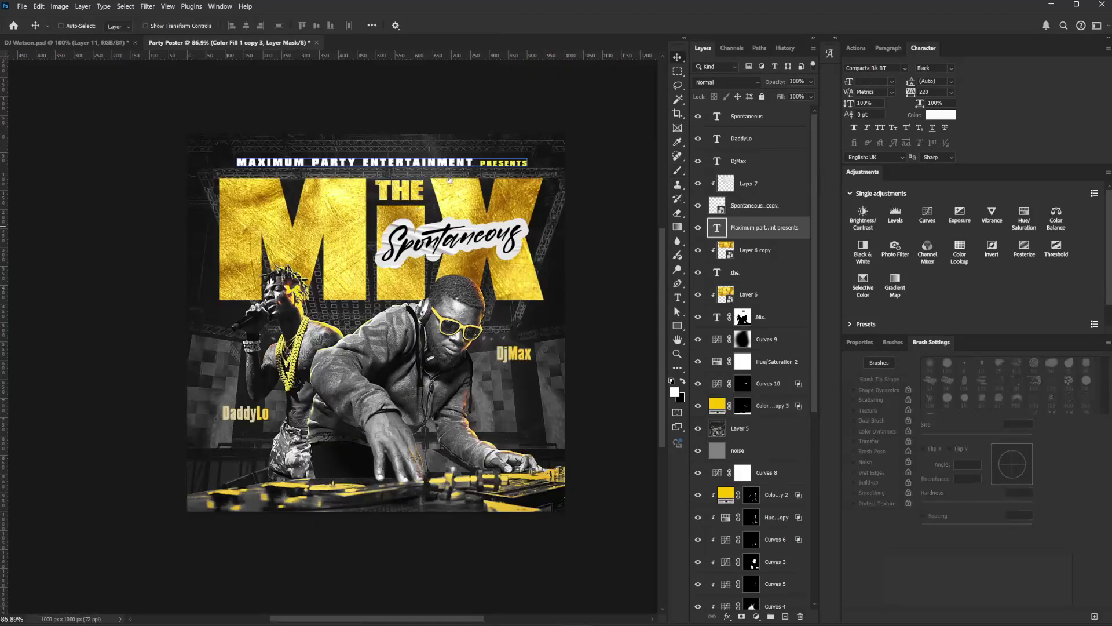
Recolor the words MAXIMUM PARTY ENTERTAINMENT in the heading to dfcd97.
key(t)
key(Return)
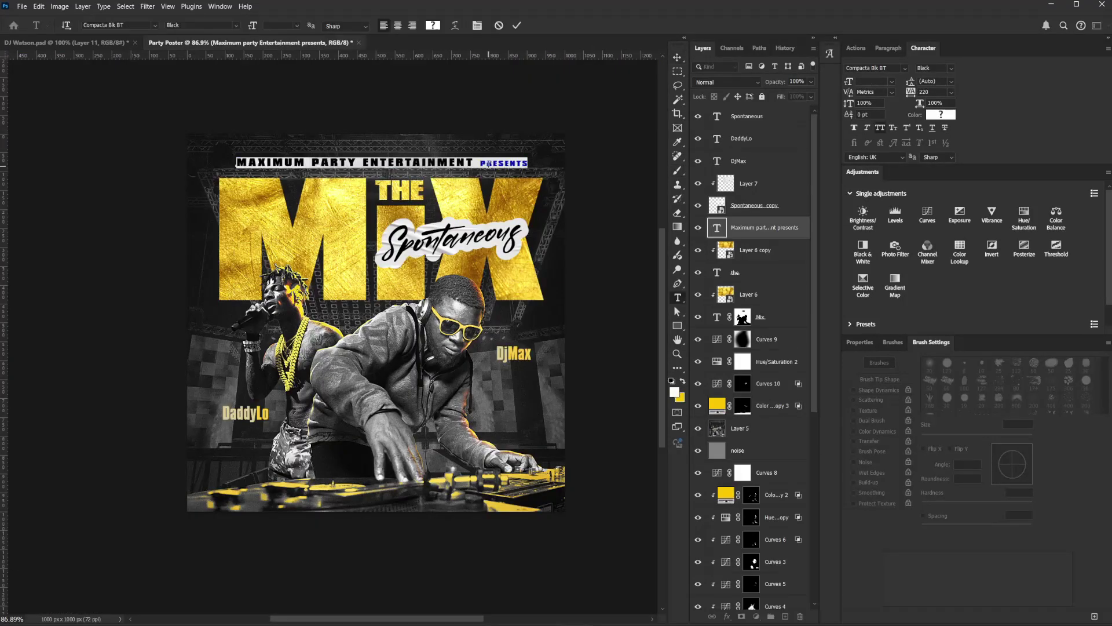
drag(480, 163, 104, 151)
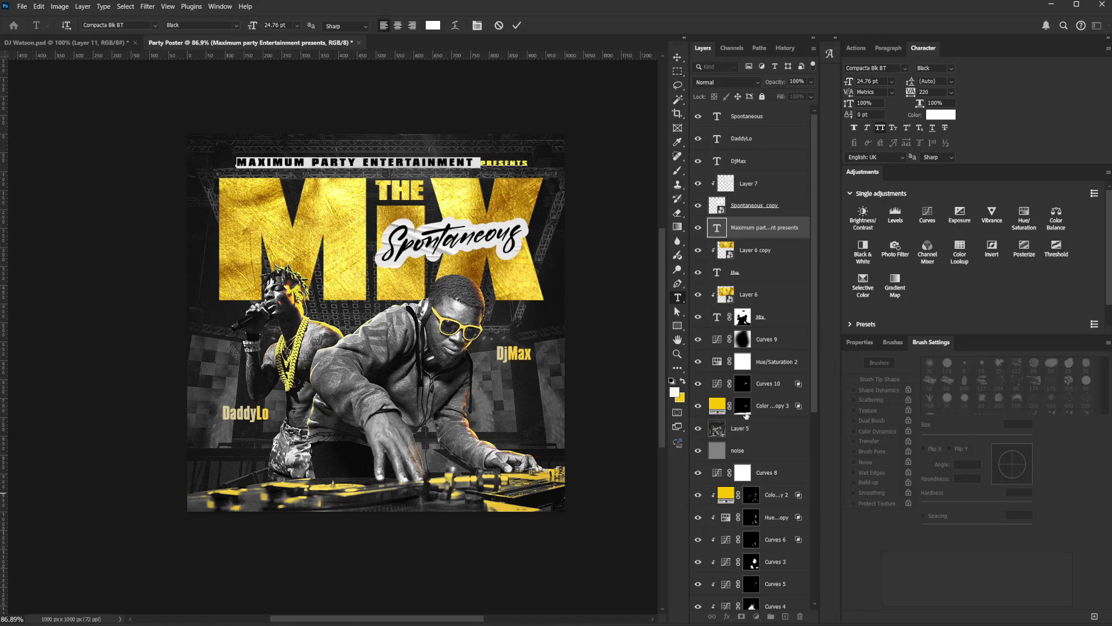
click(676, 394)
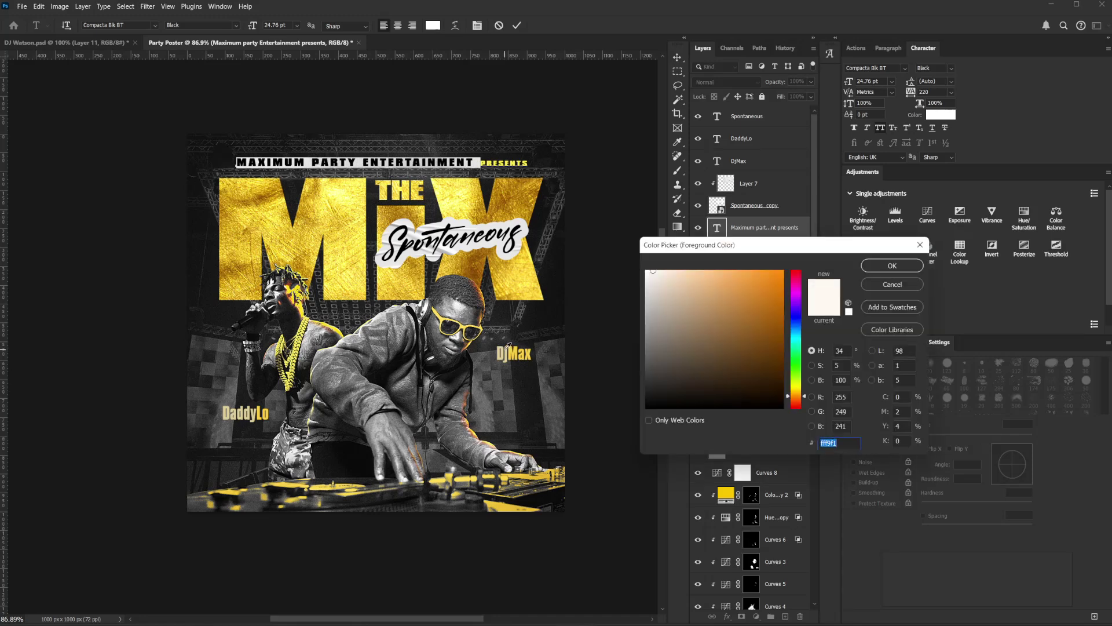
text(dfcd97)
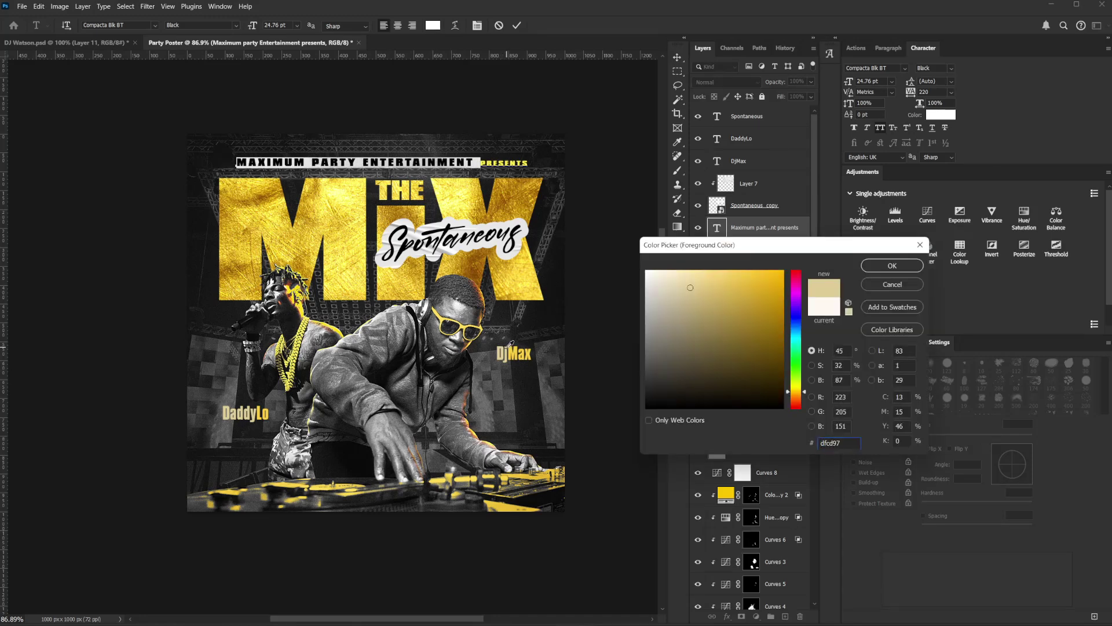
click(897, 269)
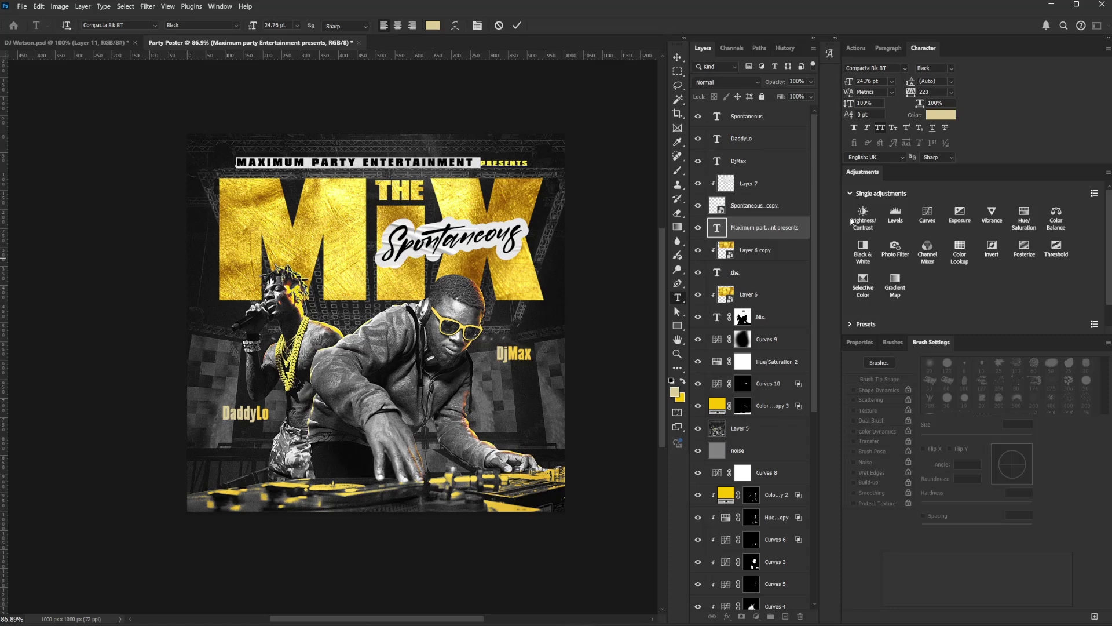
click(678, 57)
ctrl+click(521, 316)
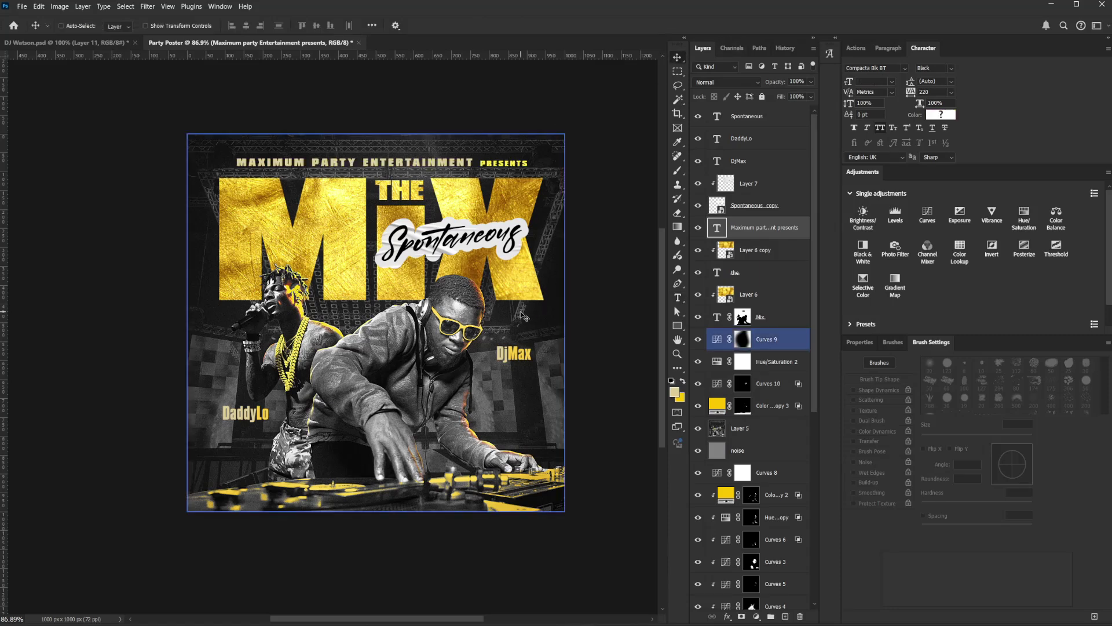
scroll(518, 337, down, 1)
drag(514, 342, 502, 340)
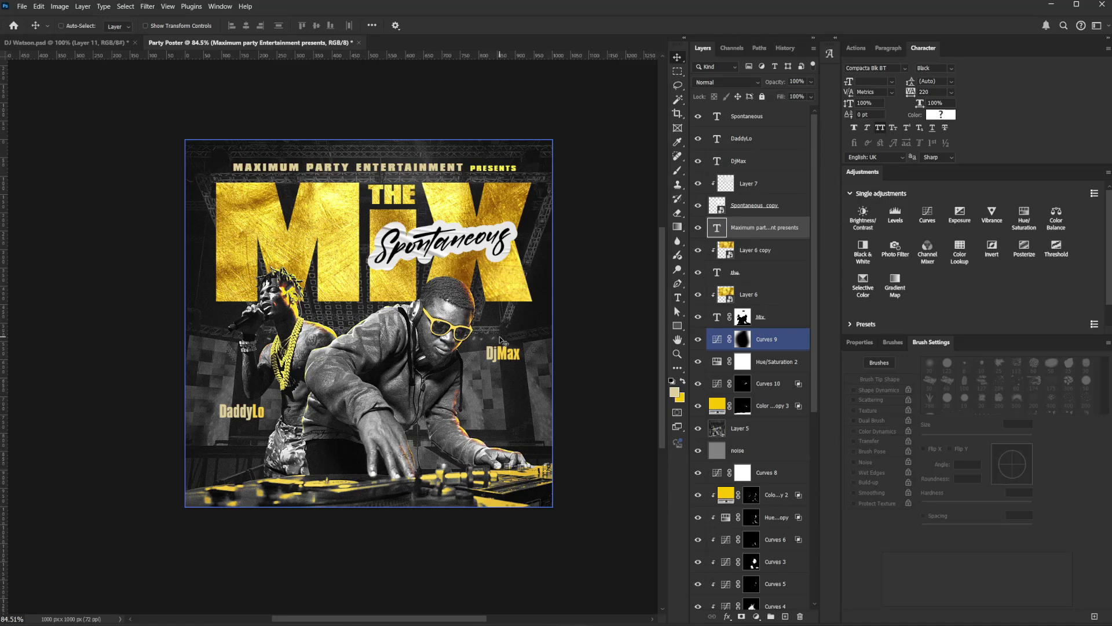
click(517, 300)
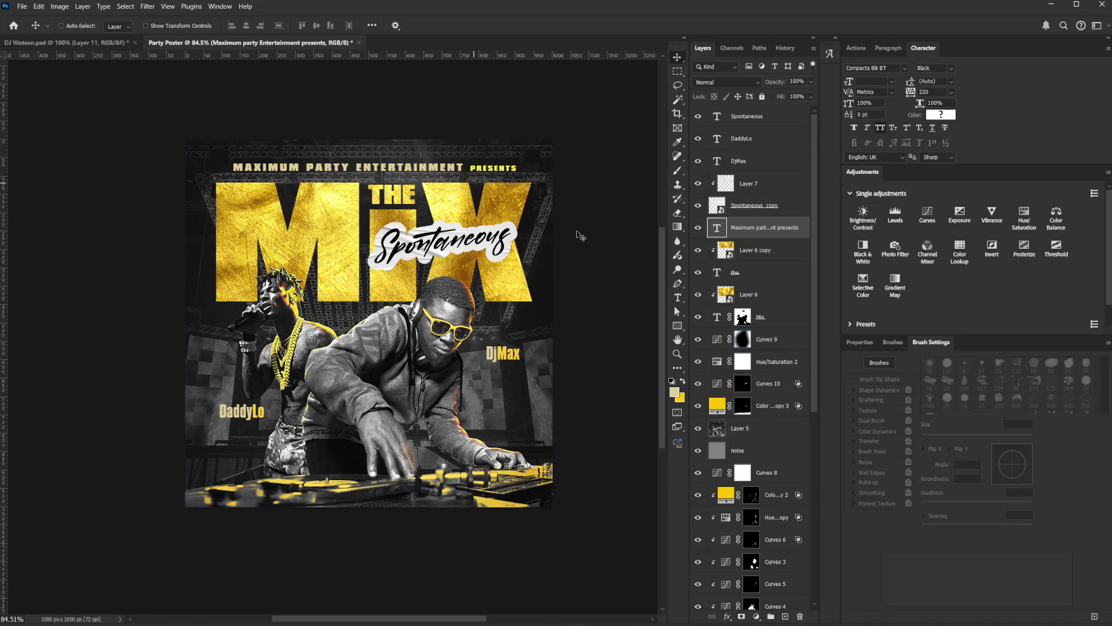
Hide Layer 11 in the DJ Watson.psd flyer, and return to the Party Poster document.
click(100, 44)
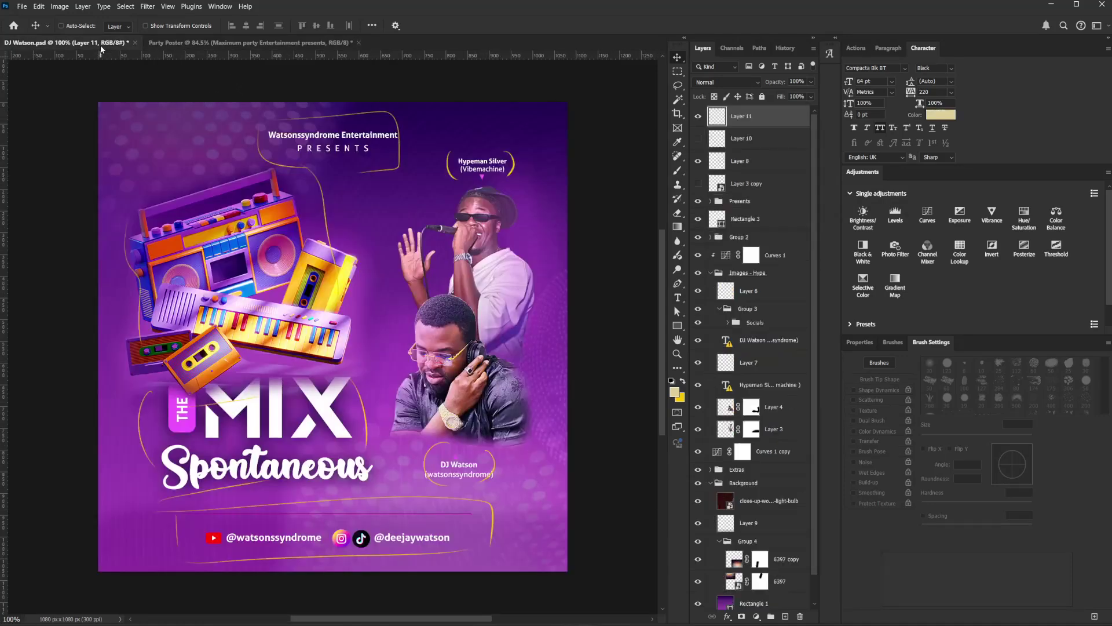
click(698, 115)
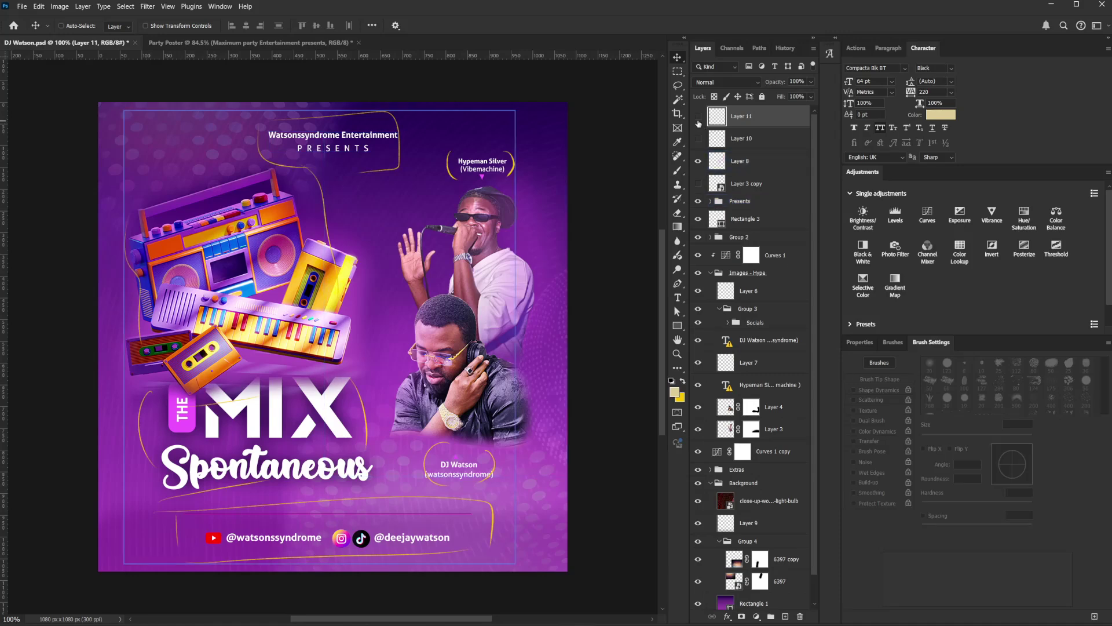
click(218, 41)
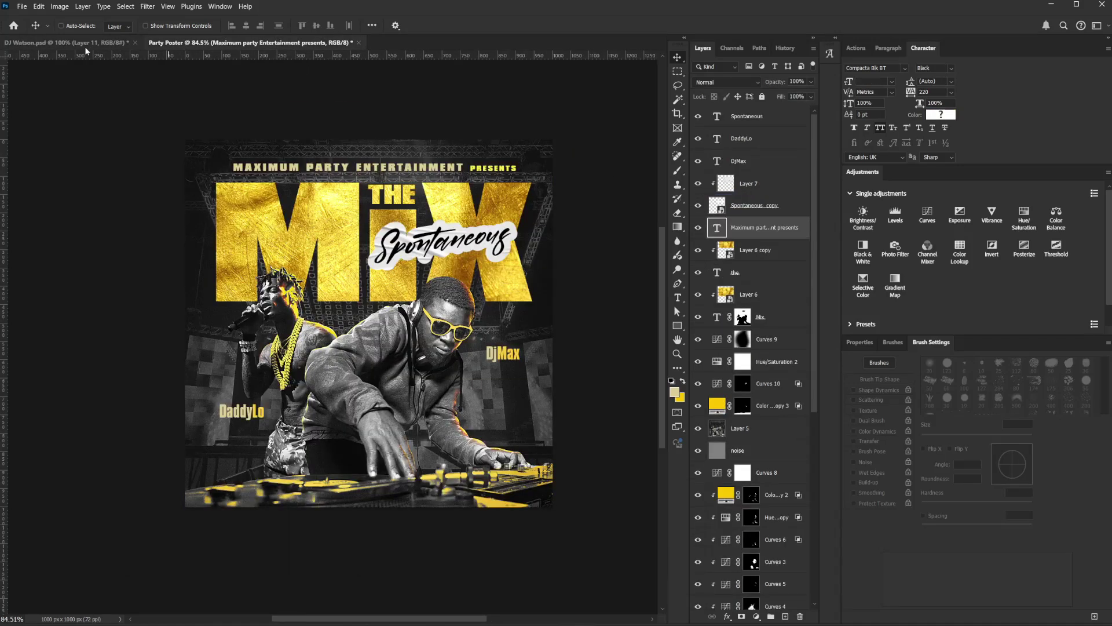